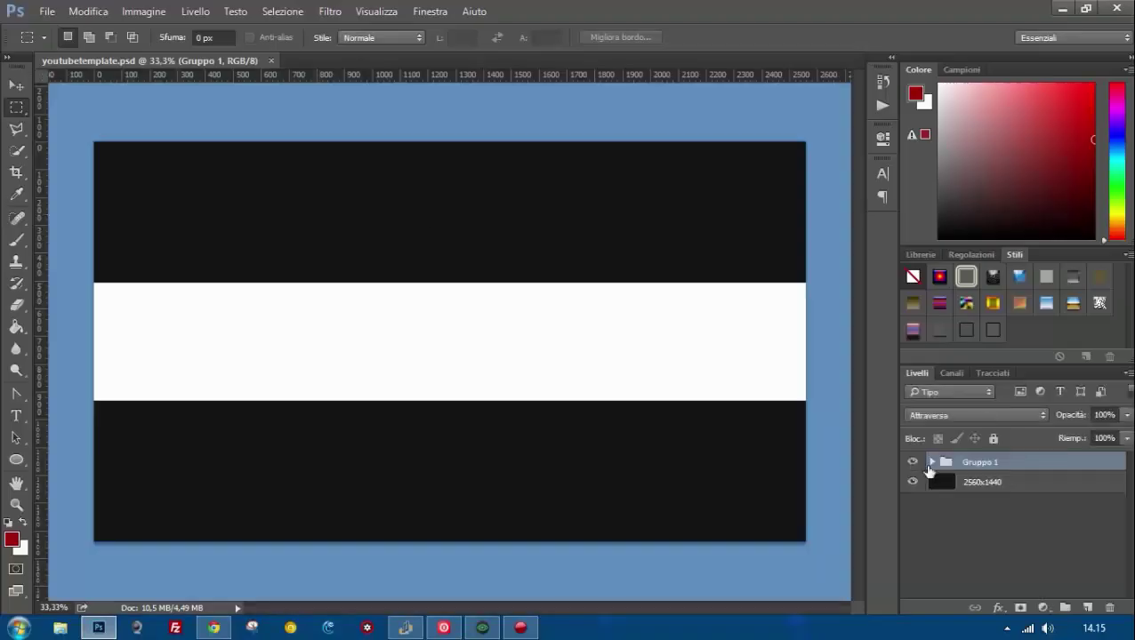
Move the band layer out of Gruppo 1, delete the leftover group, and place it above the background.
{"action": "left_click", "coordinate": [932, 462]}
{"action": "left_click", "coordinate": [993, 482]}
{"action": "mouse_move", "coordinate": [912, 525]}
{"action": "left_mouse_down"}
{"action": "mouse_move", "coordinate": [911, 481]}
{"action": "mouse_move", "coordinate": [912, 524]}
{"action": "left_mouse_up"}
{"action": "key", "text": "Delete"}
{"action": "left_click_drag", "start_coordinate": [993, 496], "coordinate": [1016, 480]}
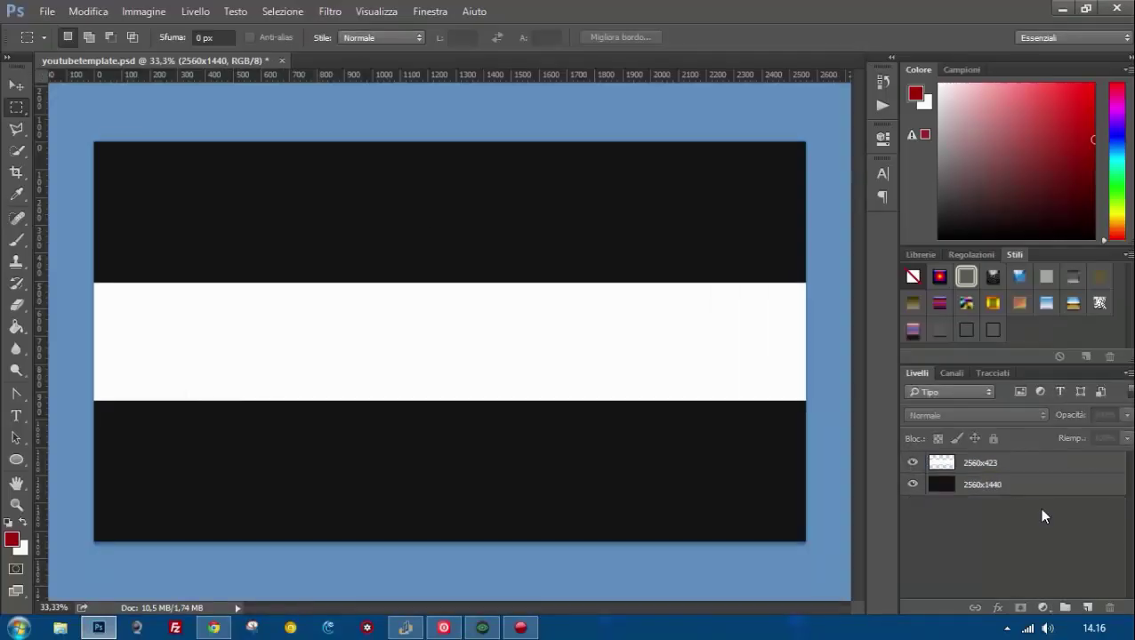
Give the black 2560x1440 background layer a dark cloudy Pattern Overlay with adjusted scale.
{"action": "double_click", "coordinate": [1026, 485]}
{"action": "left_click", "coordinate": [453, 386]}
{"action": "left_click", "coordinate": [697, 265]}
{"action": "double_click", "coordinate": [714, 317]}
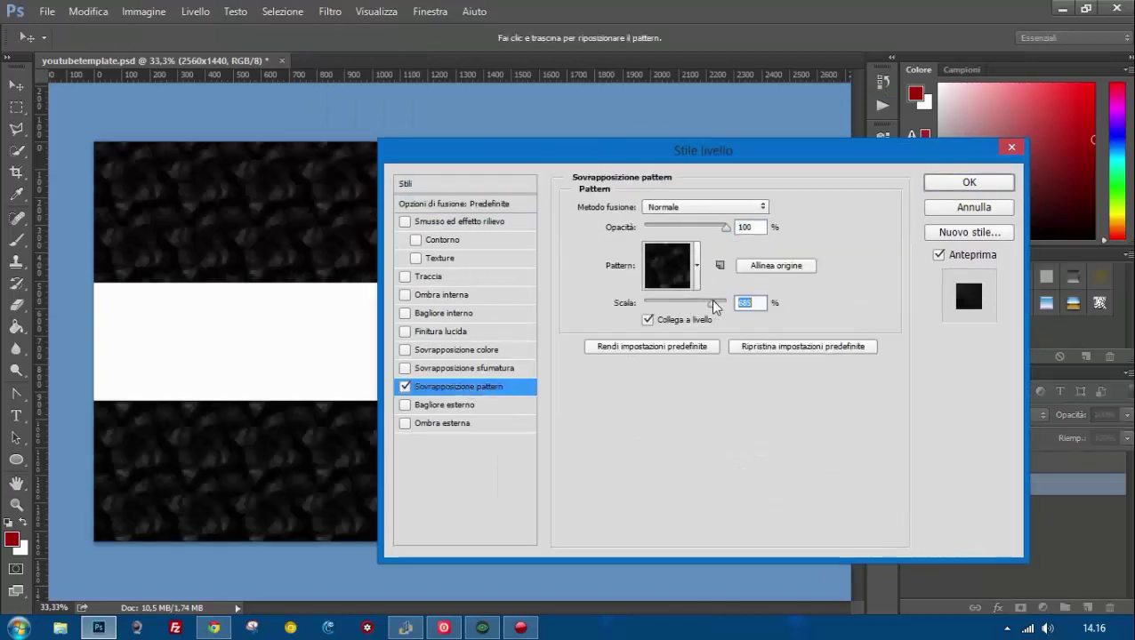
{"action": "left_click_drag", "start_coordinate": [717, 305], "coordinate": [727, 307]}
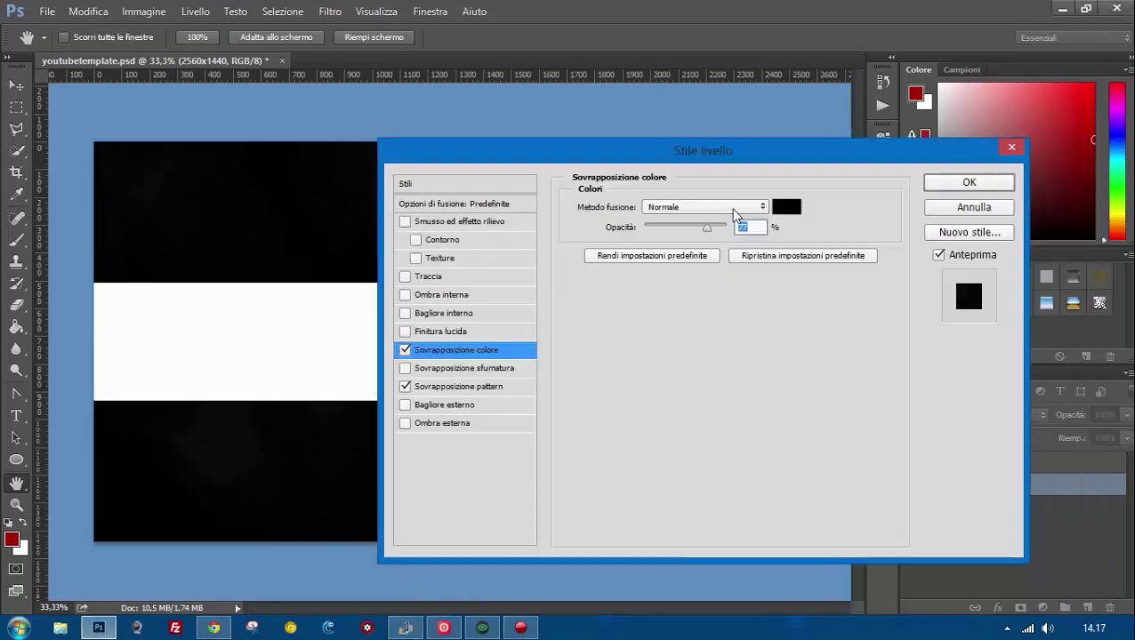
{"action": "key", "text": "Return"}
{"action": "left_click", "coordinate": [1119, 488]}
{"action": "left_click", "coordinate": [1023, 463]}
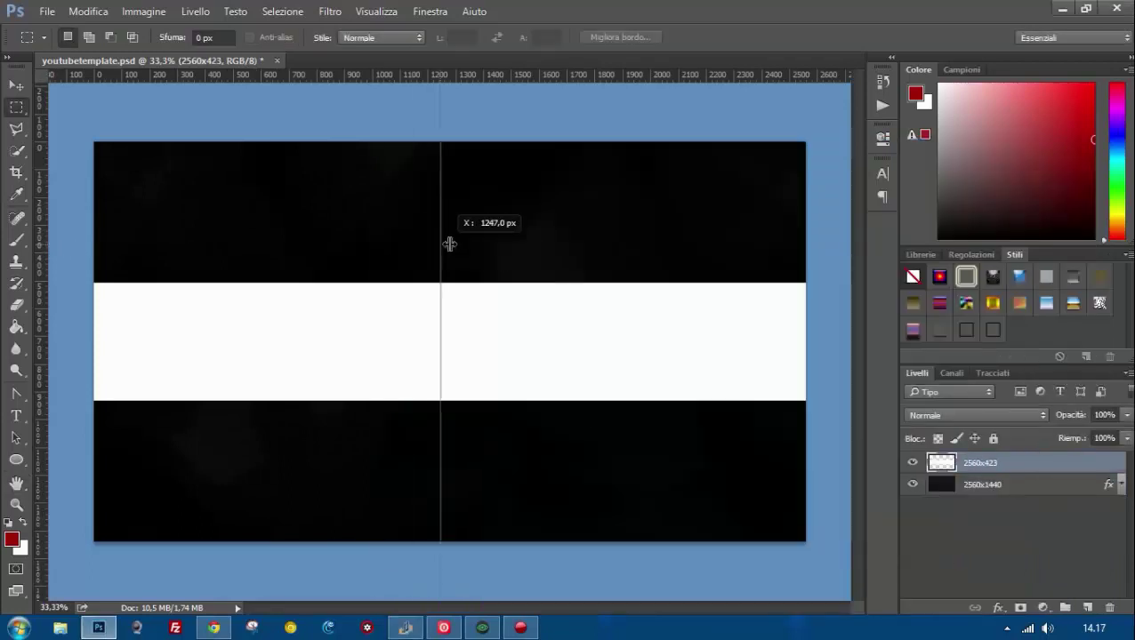
Add guides at the canvas centre and along the band's top, middle and bottom edges.
{"action": "left_click_drag", "start_coordinate": [449, 243], "coordinate": [450, 223]}
{"action": "left_click_drag", "start_coordinate": [448, 80], "coordinate": [471, 342]}
{"action": "mouse_move", "coordinate": [659, 80]}
{"action": "left_mouse_down"}
{"action": "mouse_move", "coordinate": [659, 283]}
{"action": "mouse_move", "coordinate": [686, 400]}
{"action": "left_mouse_up"}
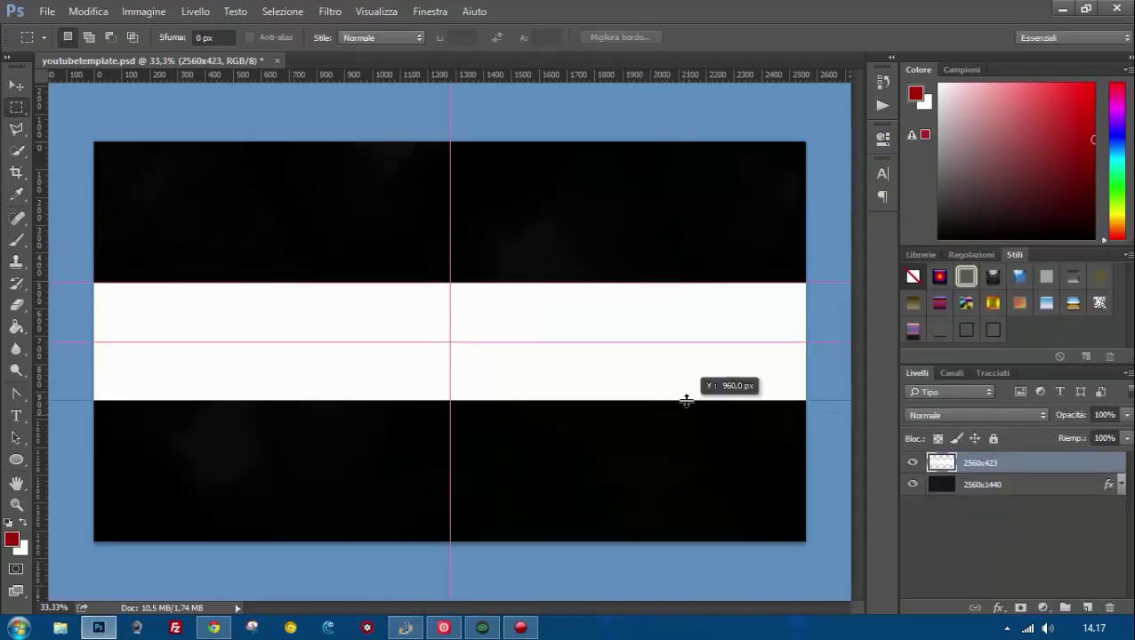
{"action": "left_click_drag", "start_coordinate": [39, 240], "coordinate": [94, 240]}
{"action": "left_click", "coordinate": [16, 504]}
{"action": "key", "text": "ctrl+0"}
Fill the white band layer with red using the Paint Bucket.
{"action": "double_click", "coordinate": [979, 462]}
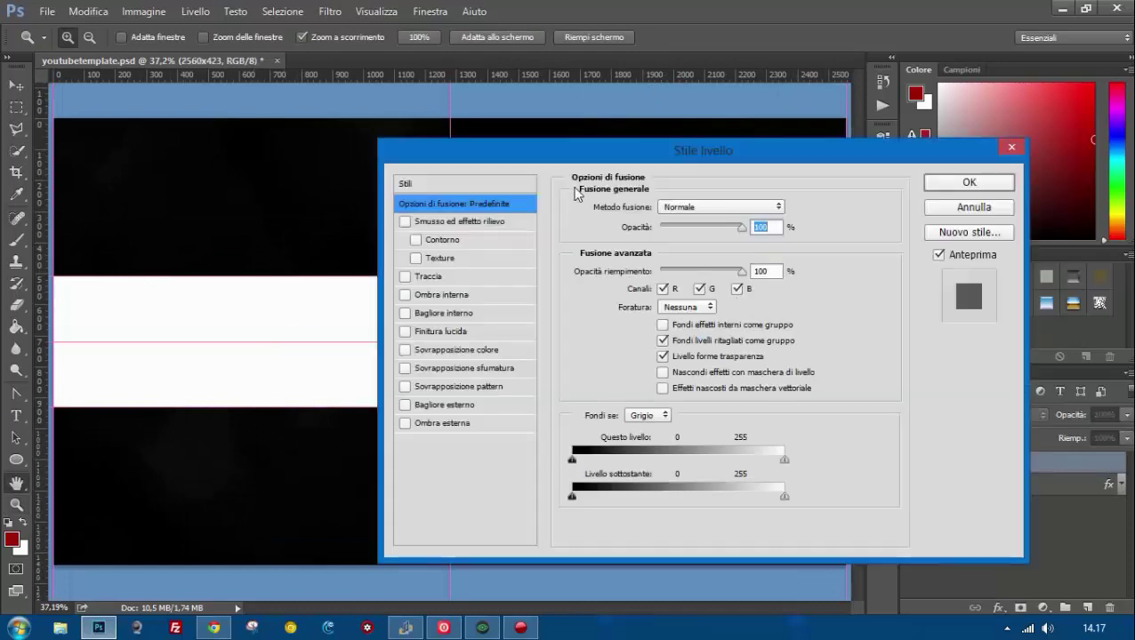
{"action": "left_click", "coordinate": [972, 213]}
{"action": "key", "text": "g"}
{"action": "left_click", "coordinate": [249, 336]}
Add a Pattern Overlay to the band using the loaded web hexagon pattern set.
{"action": "double_click", "coordinate": [1032, 462]}
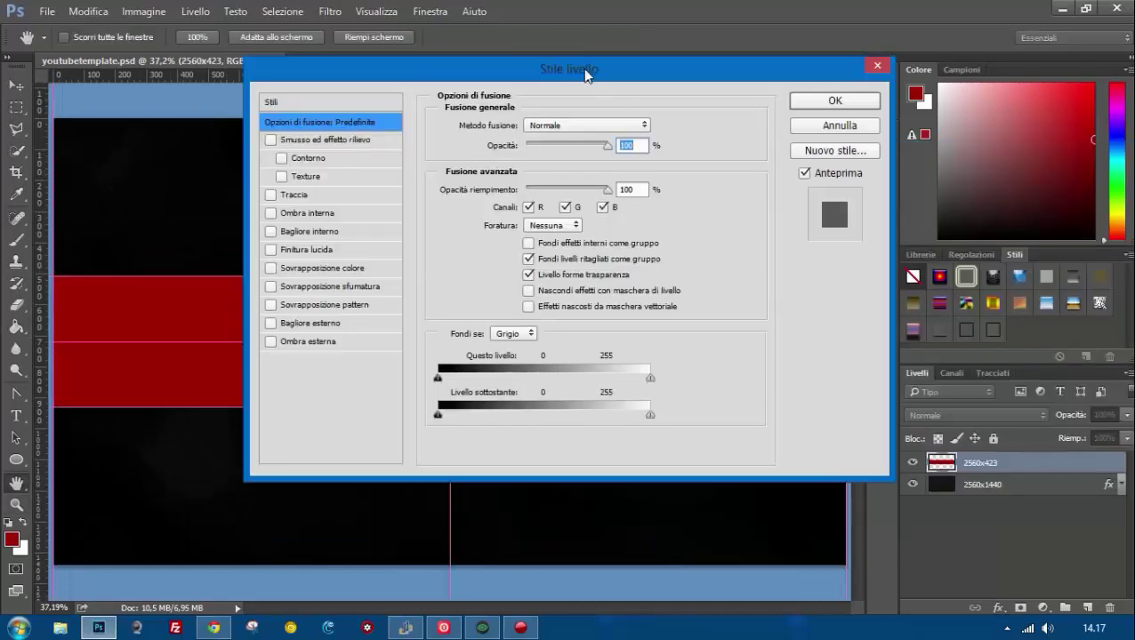
{"action": "left_click_drag", "start_coordinate": [583, 69], "coordinate": [979, 144]}
{"action": "left_click", "coordinate": [716, 383]}
{"action": "left_click", "coordinate": [955, 261]}
{"action": "left_click", "coordinate": [1081, 307]}
{"action": "left_click", "coordinate": [932, 605]}
{"action": "key", "text": "Return"}
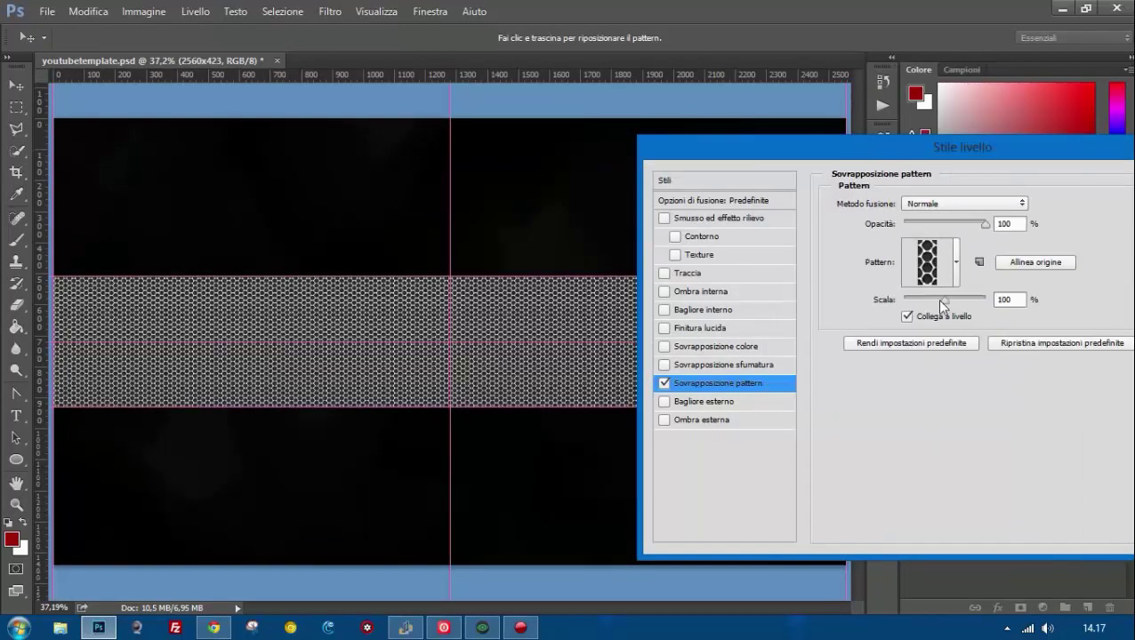
Add a dark teal #021d26 Color Overlay to the band.
{"action": "left_click", "coordinate": [716, 346]}
{"action": "left_click", "coordinate": [1045, 204]}
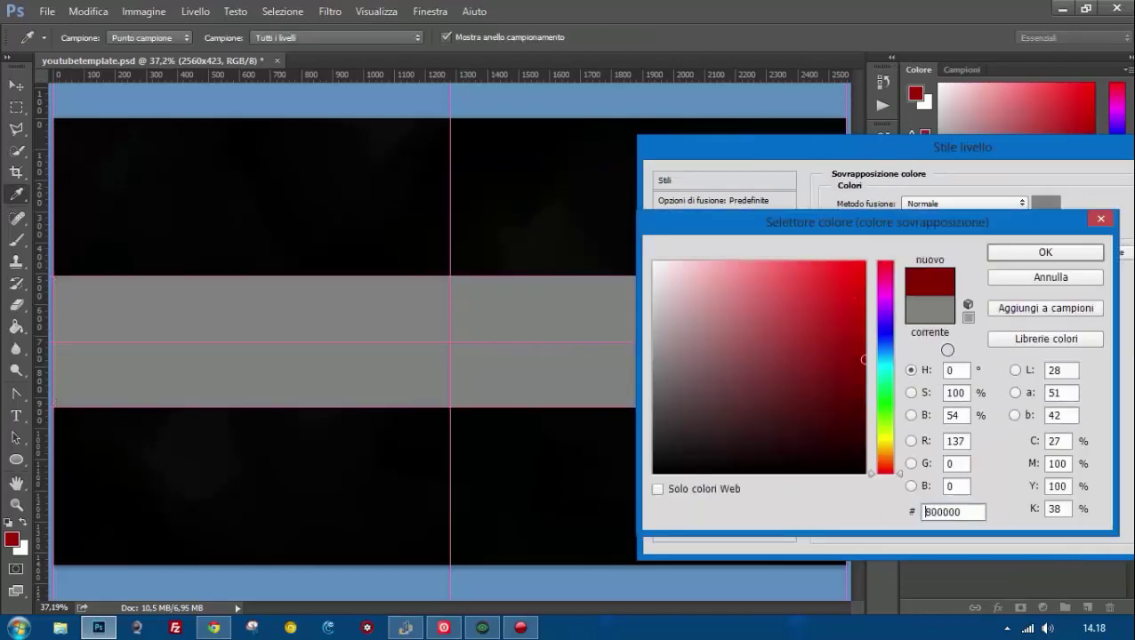
{"action": "left_click", "coordinate": [865, 262]}
{"action": "left_click", "coordinate": [1045, 252]}
{"action": "left_click", "coordinate": [1046, 204]}
{"action": "left_click", "coordinate": [885, 349]}
{"action": "left_click", "coordinate": [861, 443]}
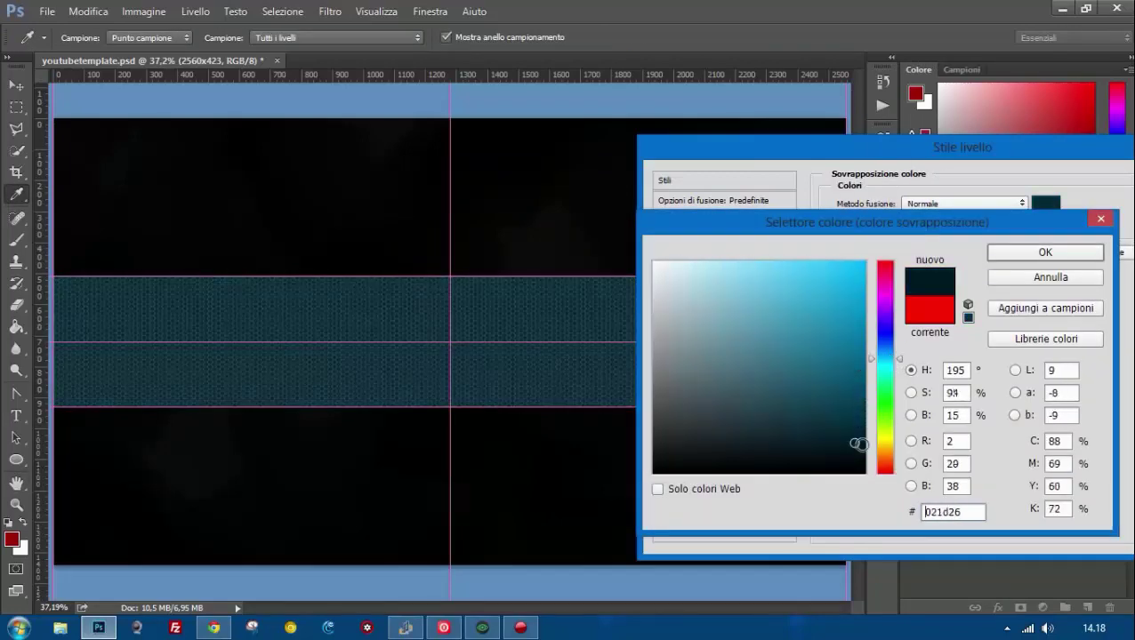
{"action": "left_click", "coordinate": [1045, 252]}
Add an Inner Shadow with raised opacity, apply the style, and label the band layer red.
{"action": "left_click", "coordinate": [703, 292]}
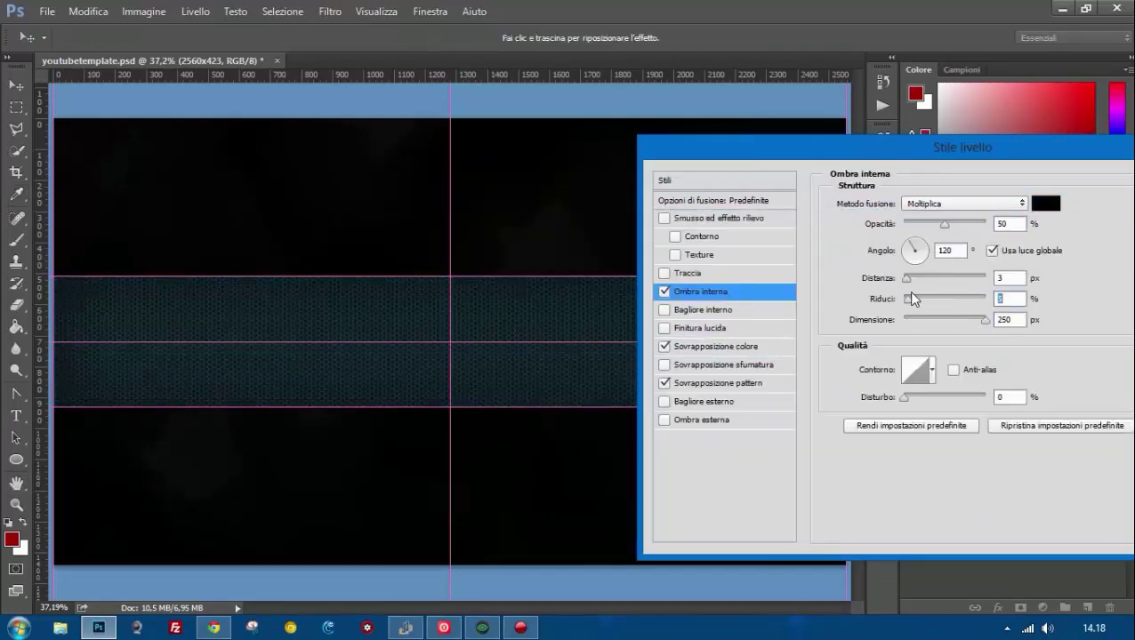
{"action": "left_click_drag", "start_coordinate": [946, 224], "coordinate": [959, 223]}
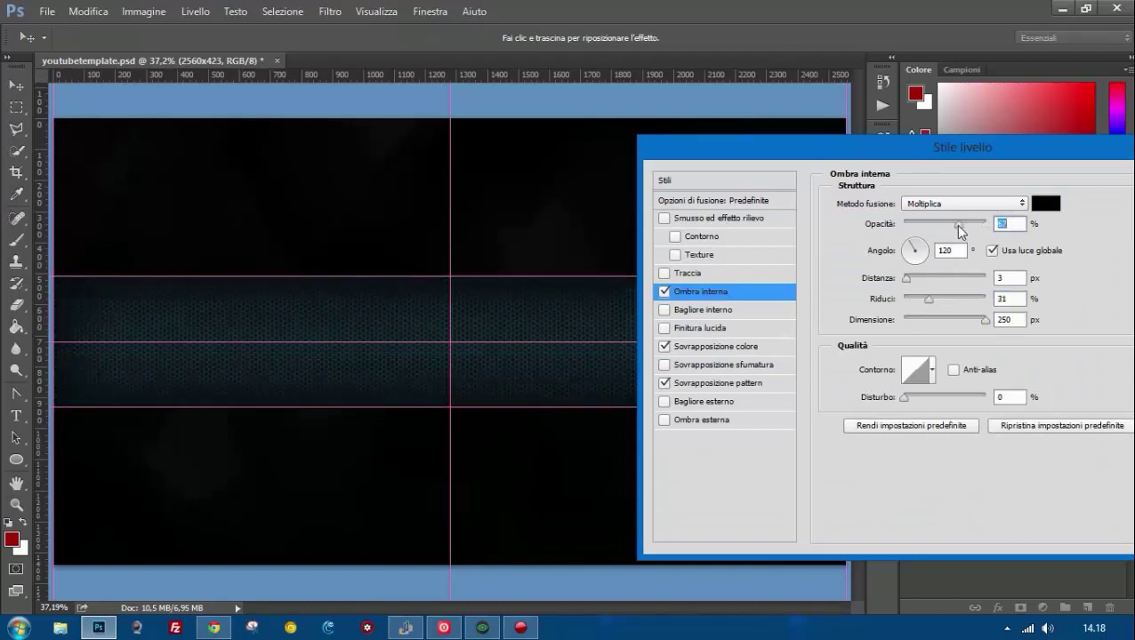
{"action": "key", "text": "Return"}
{"action": "right_click", "coordinate": [978, 463]}
{"action": "left_click", "coordinate": [805, 573]}
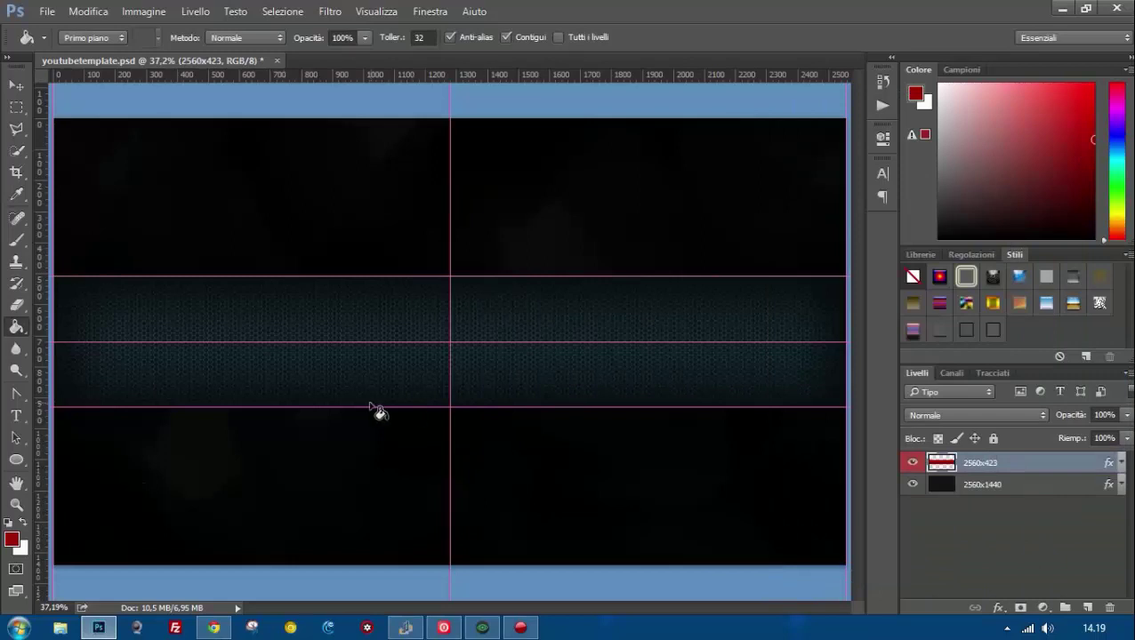
Add horizontal guides in the band's lower part and vertical guides left of centre.
{"action": "mouse_move", "coordinate": [313, 75]}
{"action": "left_mouse_down"}
{"action": "mouse_move", "coordinate": [373, 374]}
{"action": "mouse_move", "coordinate": [421, 254]}
{"action": "mouse_move", "coordinate": [435, 379]}
{"action": "left_mouse_up"}
{"action": "left_click_drag", "start_coordinate": [407, 312], "coordinate": [424, 312]}
{"action": "left_click_drag", "start_coordinate": [39, 320], "coordinate": [278, 322]}
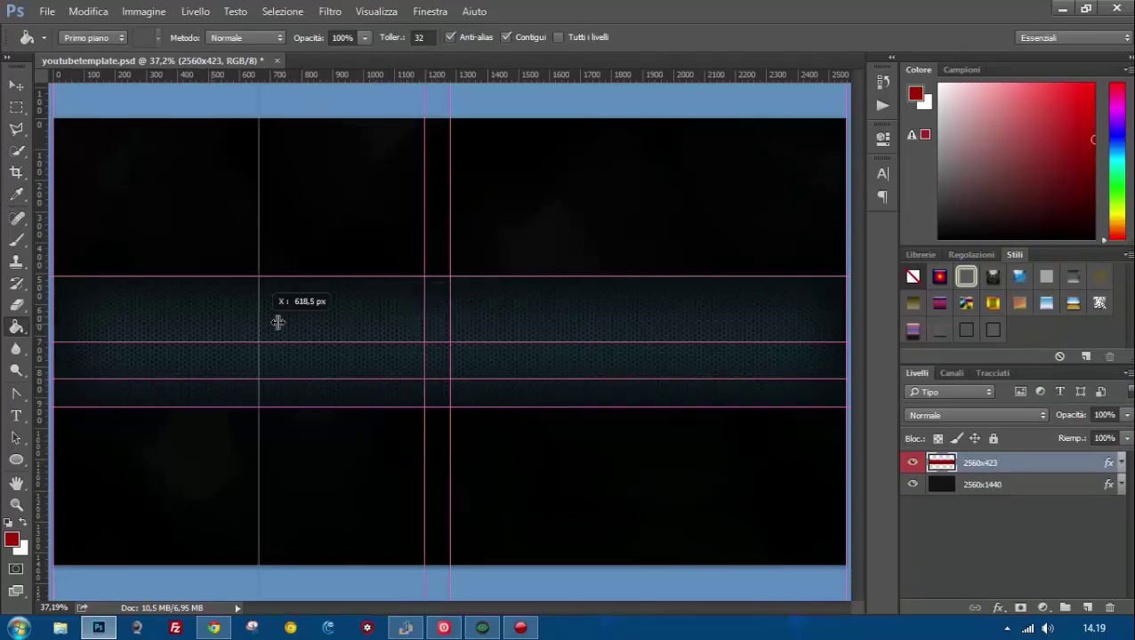
{"action": "left_click_drag", "start_coordinate": [394, 399], "coordinate": [394, 402]}
{"action": "double_click", "coordinate": [16, 504]}
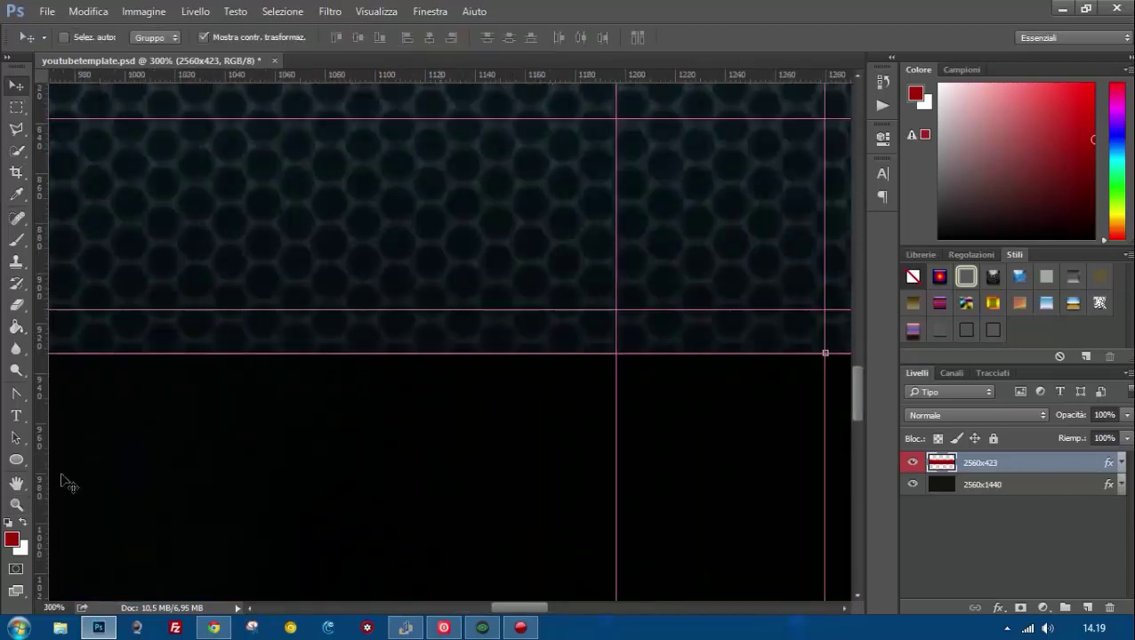
{"action": "key", "text": "ctrl+0"}
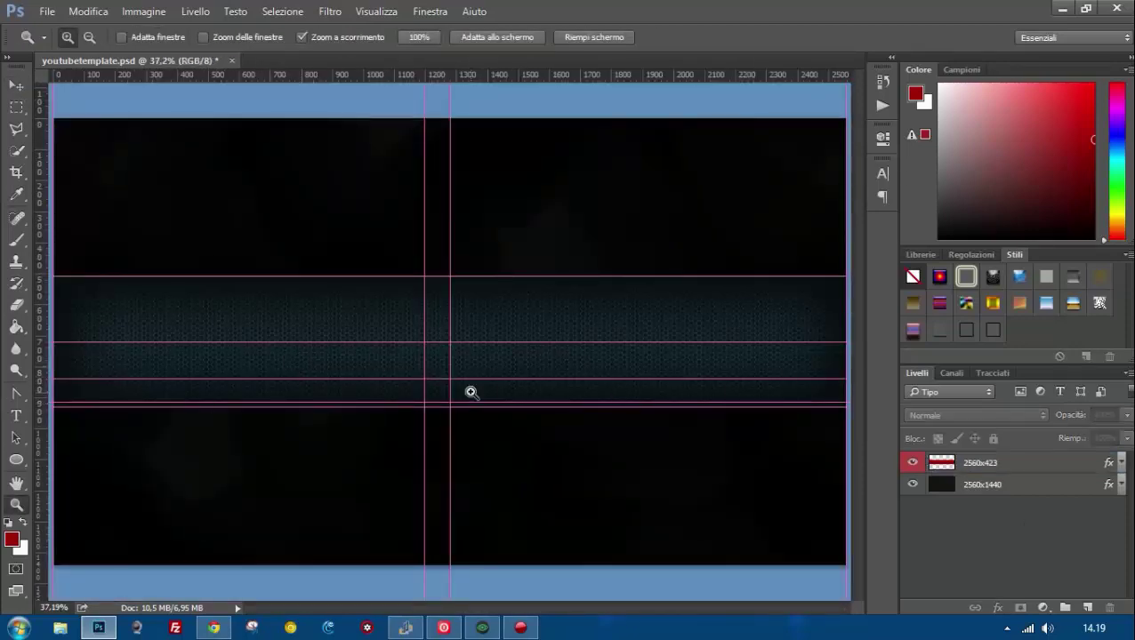
On a new layer, select a tab shape with Polygonal Lasso and paint it white.
{"action": "key", "text": "ctrl+shift+alt+n"}
{"action": "key", "text": "l"}
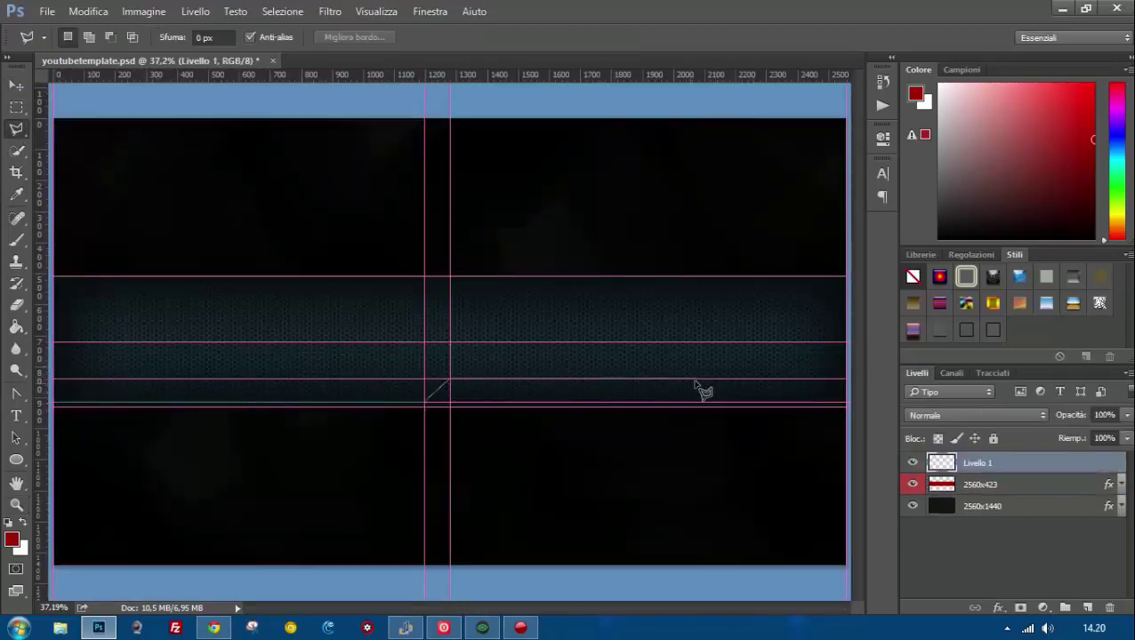
{"action": "left_click", "coordinate": [59, 411]}
{"action": "key", "text": "x"}
{"action": "key", "text": "b"}
{"action": "left_click_drag", "start_coordinate": [81, 403], "coordinate": [742, 402]}
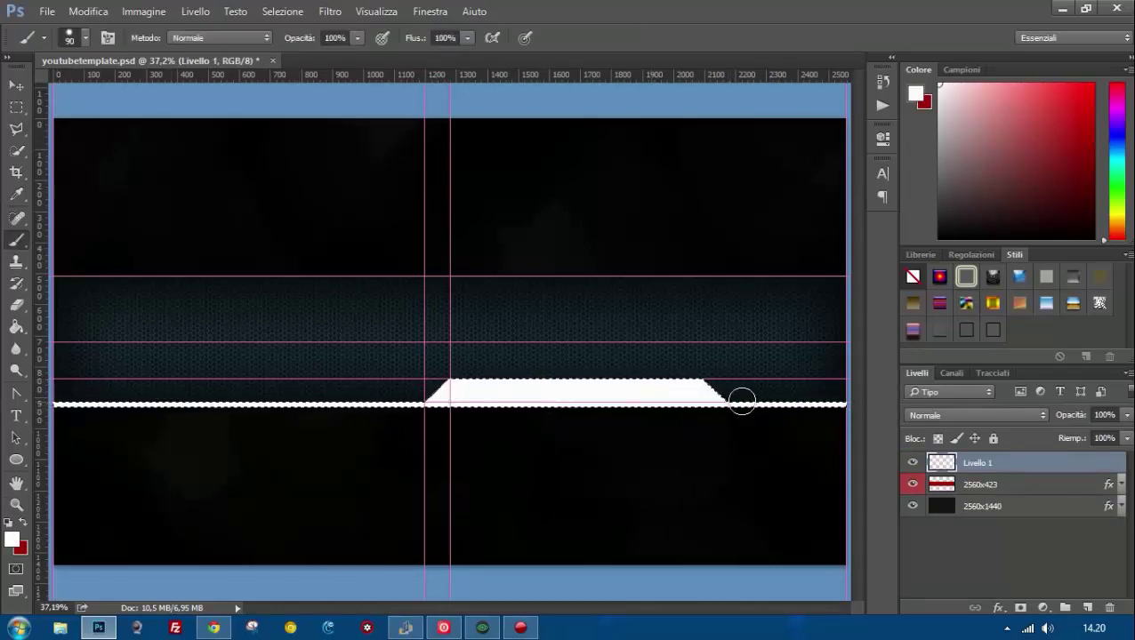
Deselect and add a -90° drop shadow to the white tab.
{"action": "key", "text": "ctrl+d"}
{"action": "key", "text": "v"}
{"action": "double_click", "coordinate": [1031, 466]}
{"action": "left_click", "coordinate": [688, 433]}
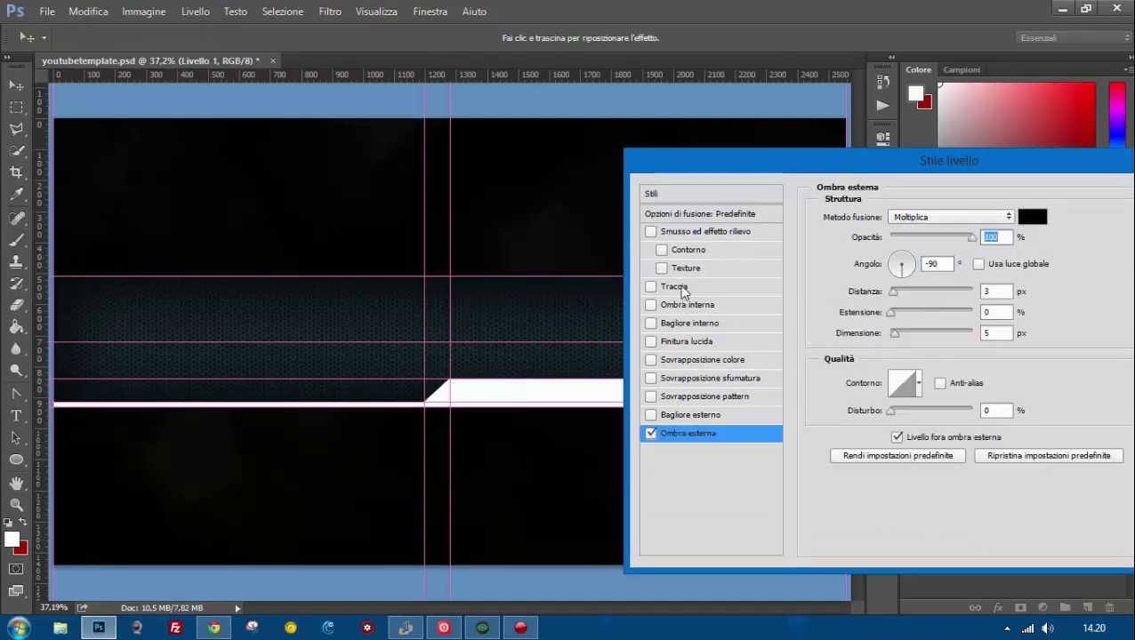
Outline the white tab with a 6 px blue stroke.
{"action": "left_click", "coordinate": [675, 286]}
{"action": "left_click", "coordinate": [894, 354]}
{"action": "left_click", "coordinate": [885, 335]}
{"action": "left_click", "coordinate": [1023, 251]}
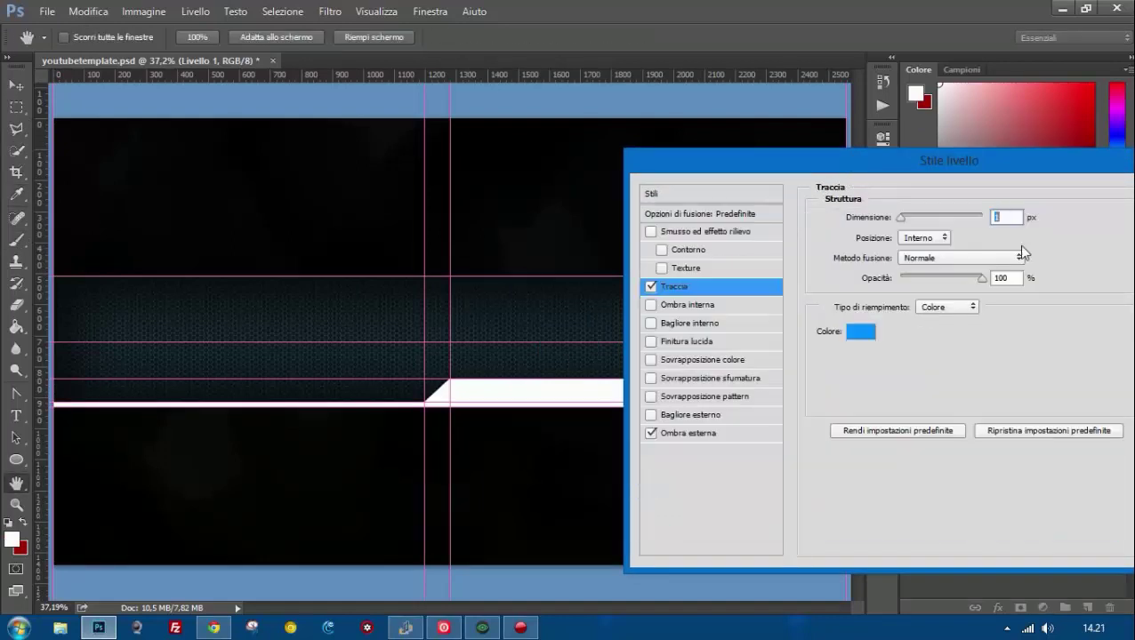
Add a white-grey Gradient Overlay with an extra colour stop shifted left, and apply the style.
{"action": "left_click", "coordinate": [689, 359]}
{"action": "left_click", "coordinate": [682, 379]}
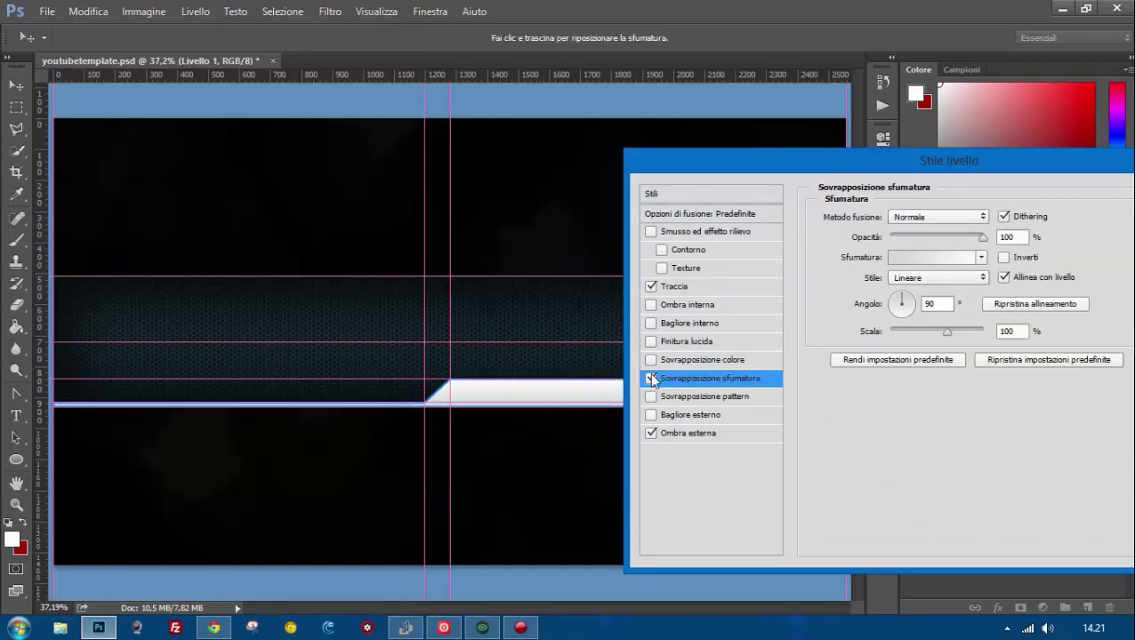
{"action": "left_click", "coordinate": [928, 255]}
{"action": "left_click", "coordinate": [844, 449]}
{"action": "left_click_drag", "start_coordinate": [845, 448], "coordinate": [821, 448]}
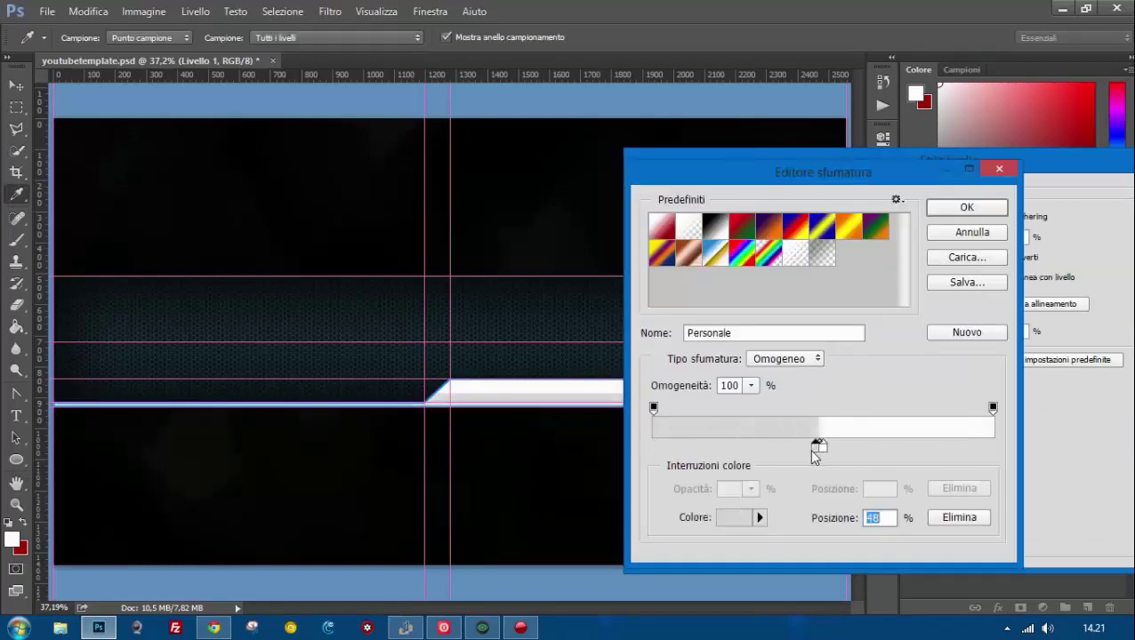
{"action": "left_click", "coordinate": [952, 207]}
{"action": "left_click_drag", "start_coordinate": [975, 178], "coordinate": [763, 170]}
{"action": "left_click", "coordinate": [1006, 195]}
Zoom in on the bar's right end and recheck the stroke settings.
{"action": "key", "text": "z"}
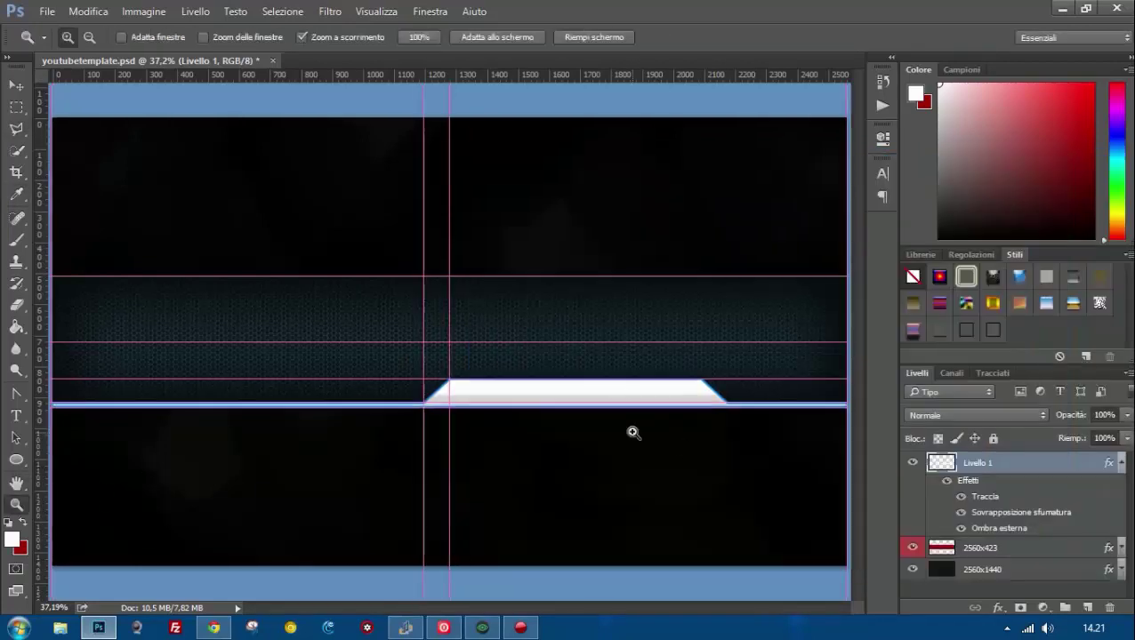
{"action": "left_click", "coordinate": [819, 369]}
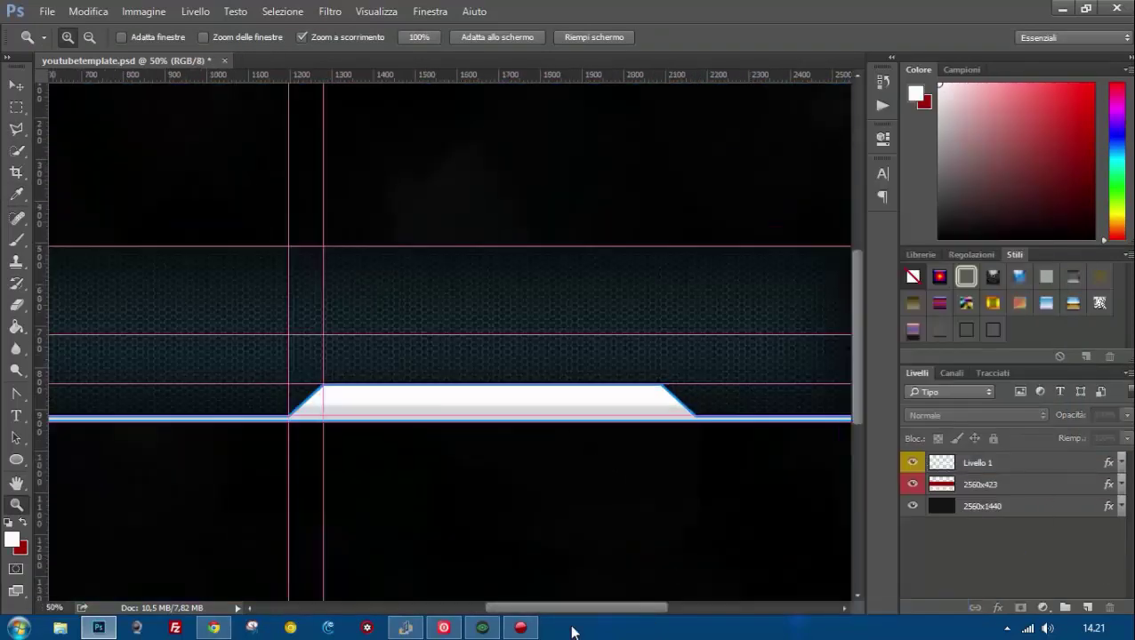
{"action": "double_click", "coordinate": [1033, 470]}
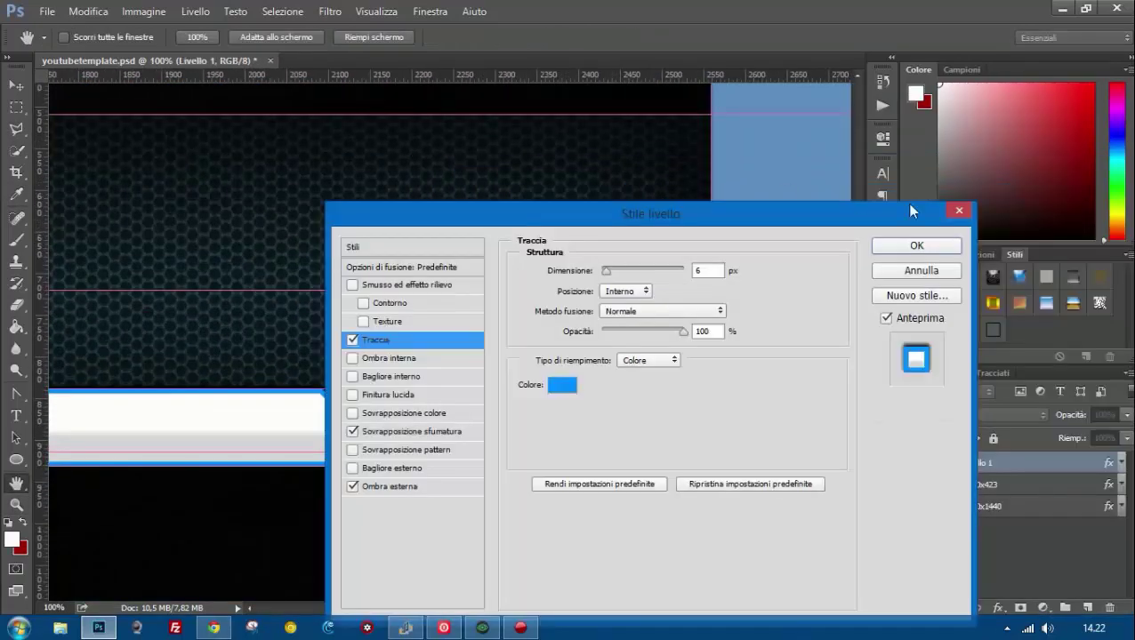
{"action": "key", "text": "Escape"}
Stretch the white bar with Free Transform so it spans the full banner width.
{"action": "key", "text": "v"}
{"action": "left_click_drag", "start_coordinate": [725, 297], "coordinate": [715, 305]}
{"action": "key", "text": "ctrl+t"}
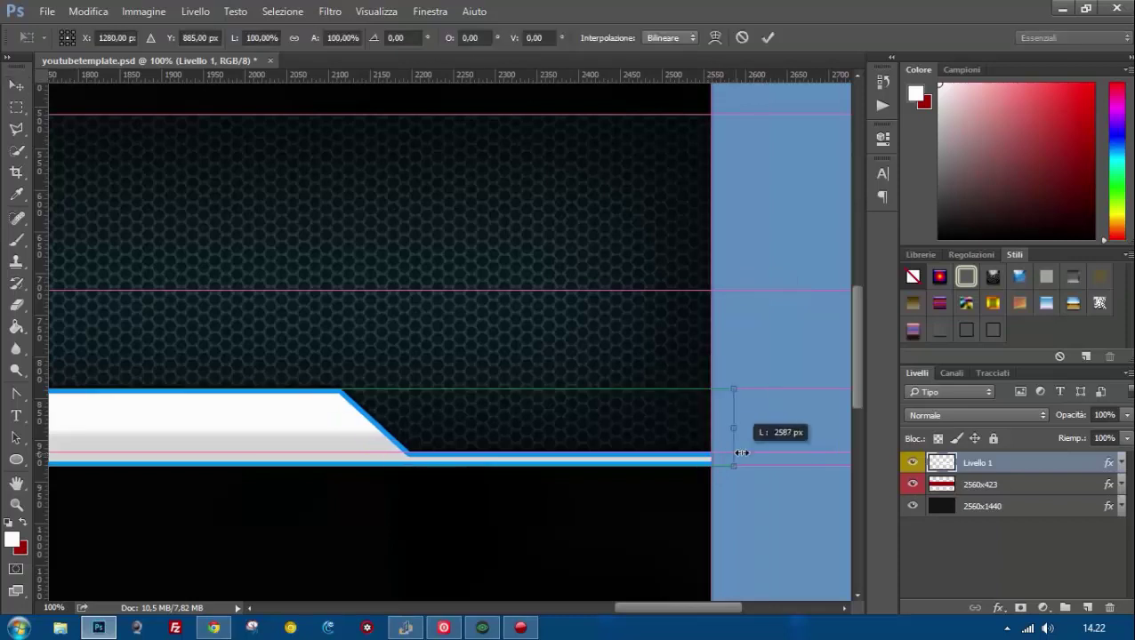
{"action": "left_click_drag", "start_coordinate": [709, 428], "coordinate": [722, 459]}
{"action": "left_click_drag", "start_coordinate": [669, 608], "coordinate": [405, 622]}
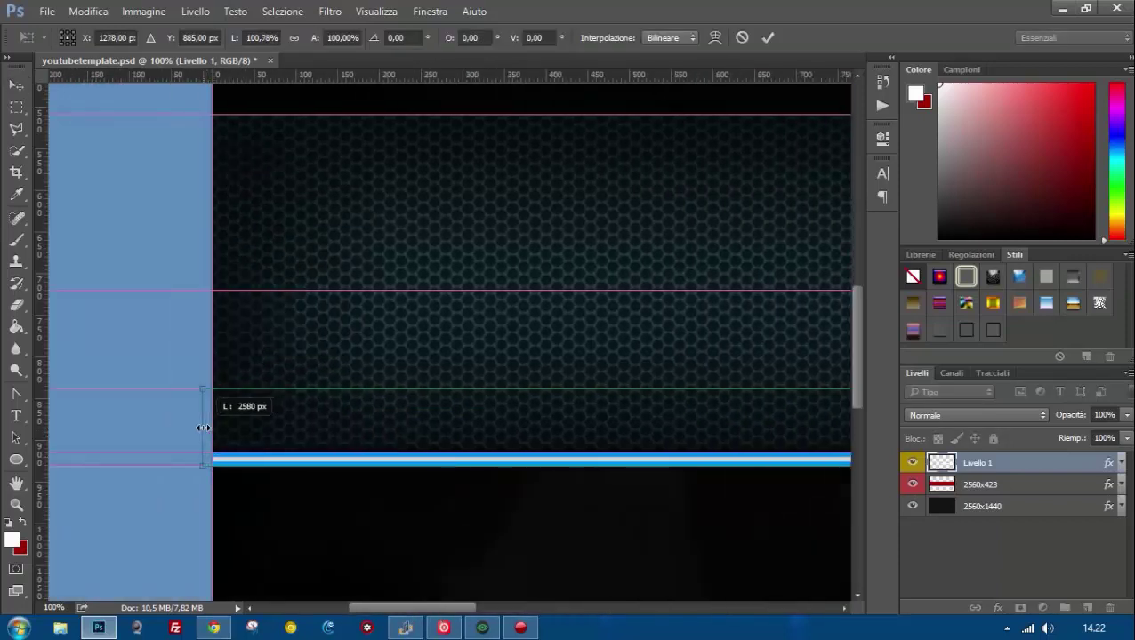
{"action": "key", "text": "Return"}
Create empty Livello 2 and add a vertical guide near the banner's right edge.
{"action": "left_click", "coordinate": [16, 505]}
{"action": "key", "text": "ctrl+0"}
{"action": "left_click", "coordinate": [646, 406]}
{"action": "left_click_drag", "start_coordinate": [598, 608], "coordinate": [633, 607]}
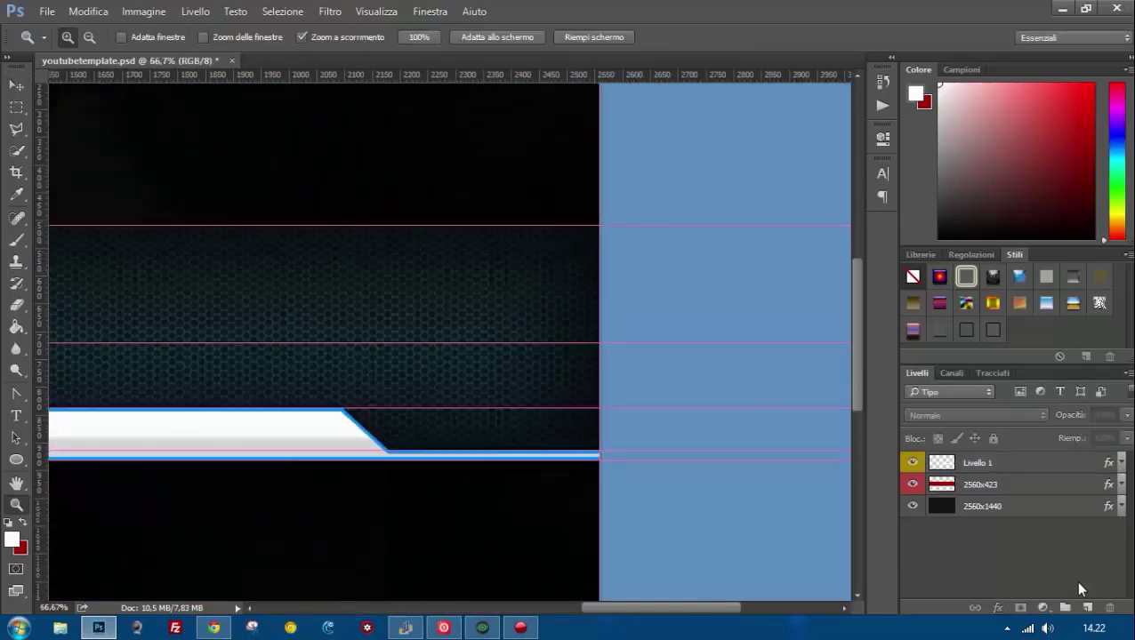
{"action": "left_click", "coordinate": [1086, 608]}
{"action": "mouse_move", "coordinate": [39, 116]}
{"action": "left_mouse_down"}
{"action": "mouse_move", "coordinate": [579, 170]}
{"action": "mouse_move", "coordinate": [326, 162]}
{"action": "mouse_move", "coordinate": [343, 163]}
{"action": "left_mouse_up"}
Add guides framing the panel area, including horizontals near 894 px and 403 px.
{"action": "left_click_drag", "start_coordinate": [404, 75], "coordinate": [416, 398]}
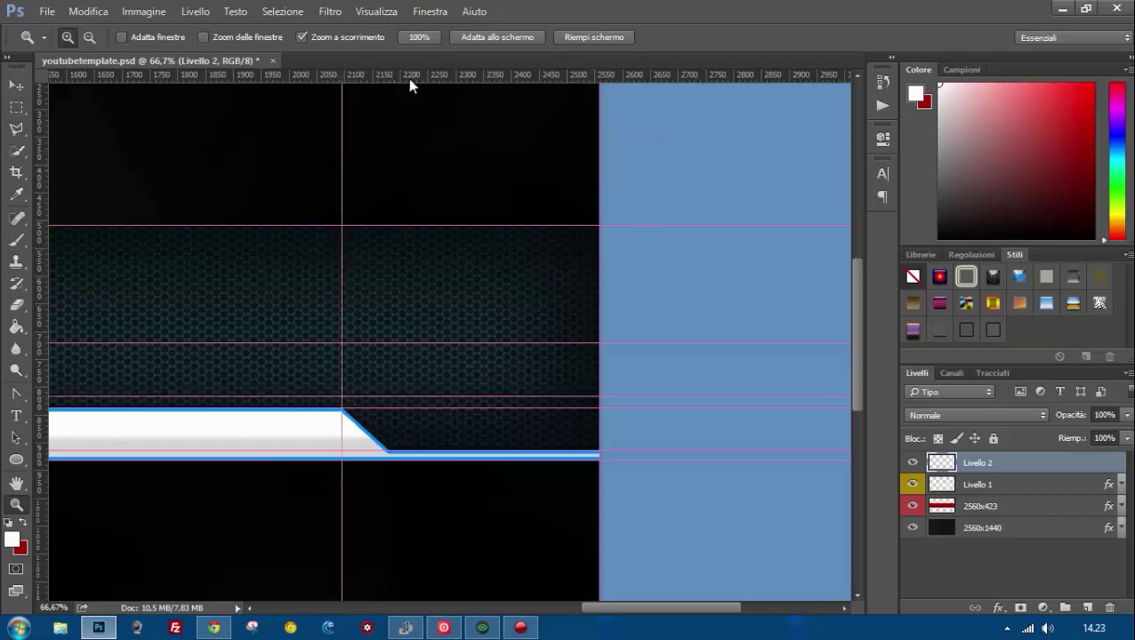
{"action": "left_click_drag", "start_coordinate": [410, 75], "coordinate": [496, 439]}
{"action": "left_click_drag", "start_coordinate": [39, 304], "coordinate": [398, 303]}
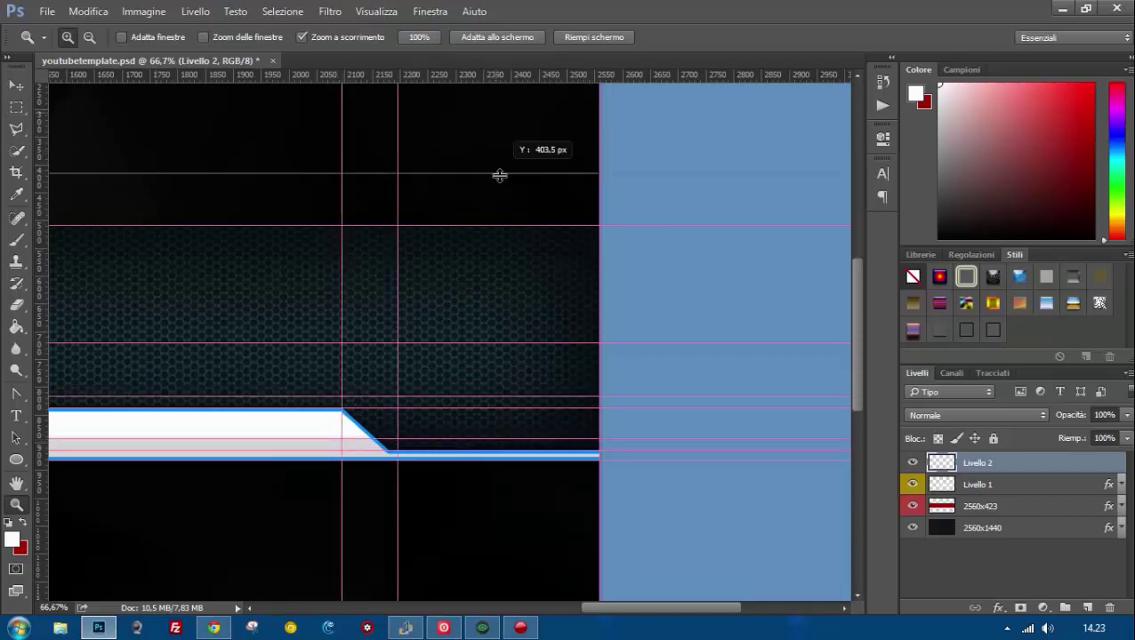
{"action": "left_click_drag", "start_coordinate": [498, 75], "coordinate": [516, 229]}
Align a guide to the slant's corner, then Polygonal Lasso the area above the strip and paint it white.
{"action": "left_click", "coordinate": [16, 128]}
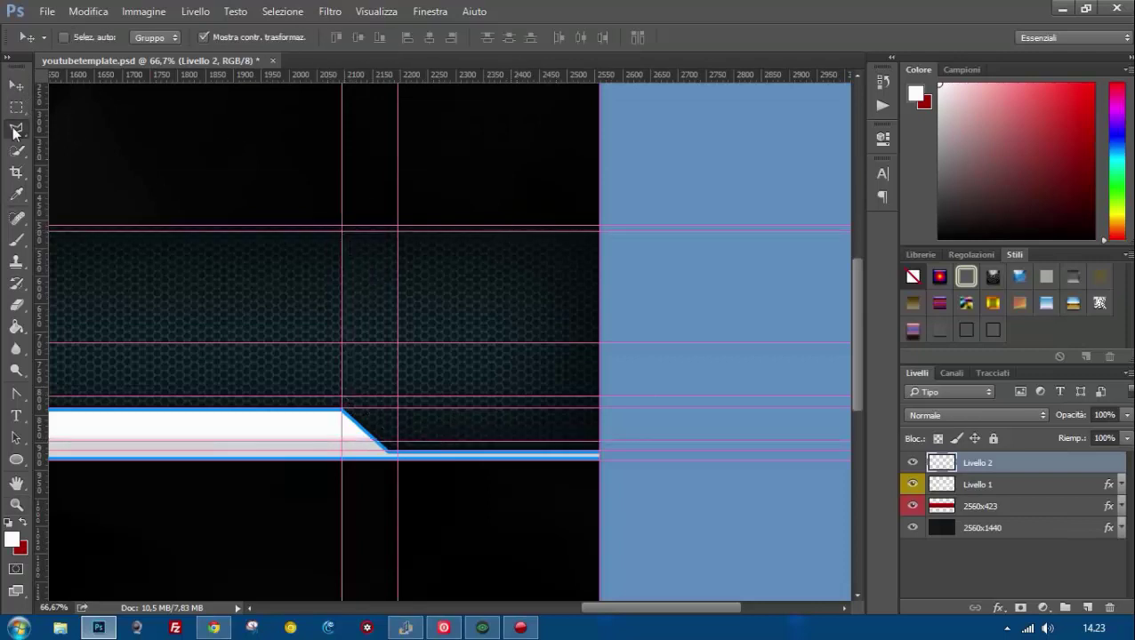
{"action": "key", "text": "Escape"}
{"action": "scroll", "coordinate": [396, 455], "scroll_direction": "left", "scroll_amount": 2}
{"action": "left_click", "coordinate": [16, 86]}
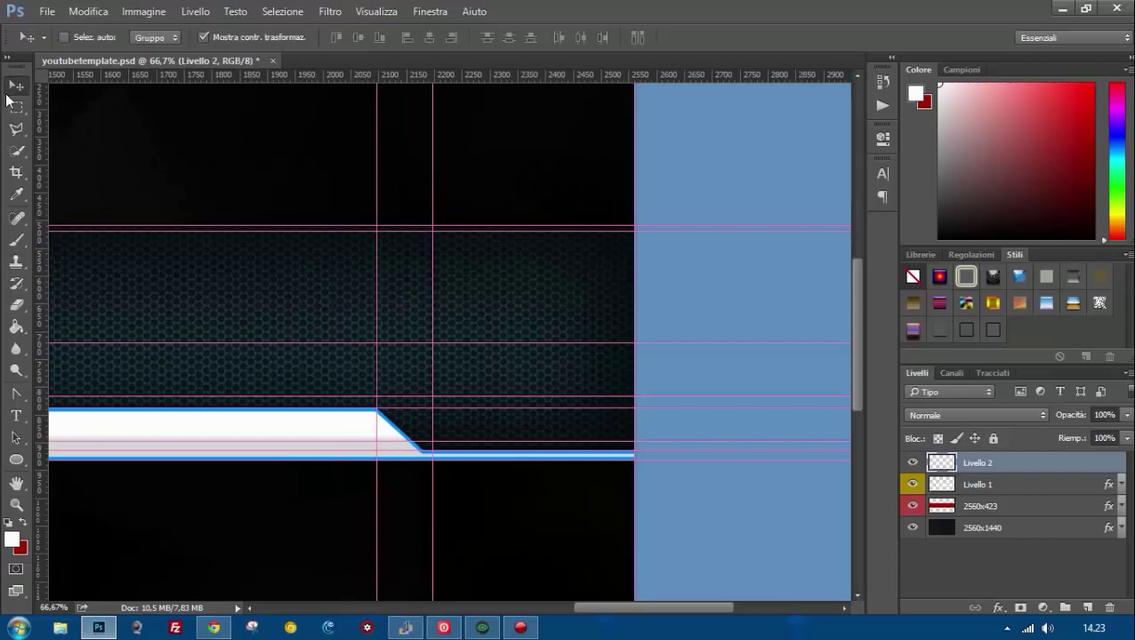
{"action": "left_click_drag", "start_coordinate": [426, 429], "coordinate": [427, 429]}
{"action": "key", "text": "l"}
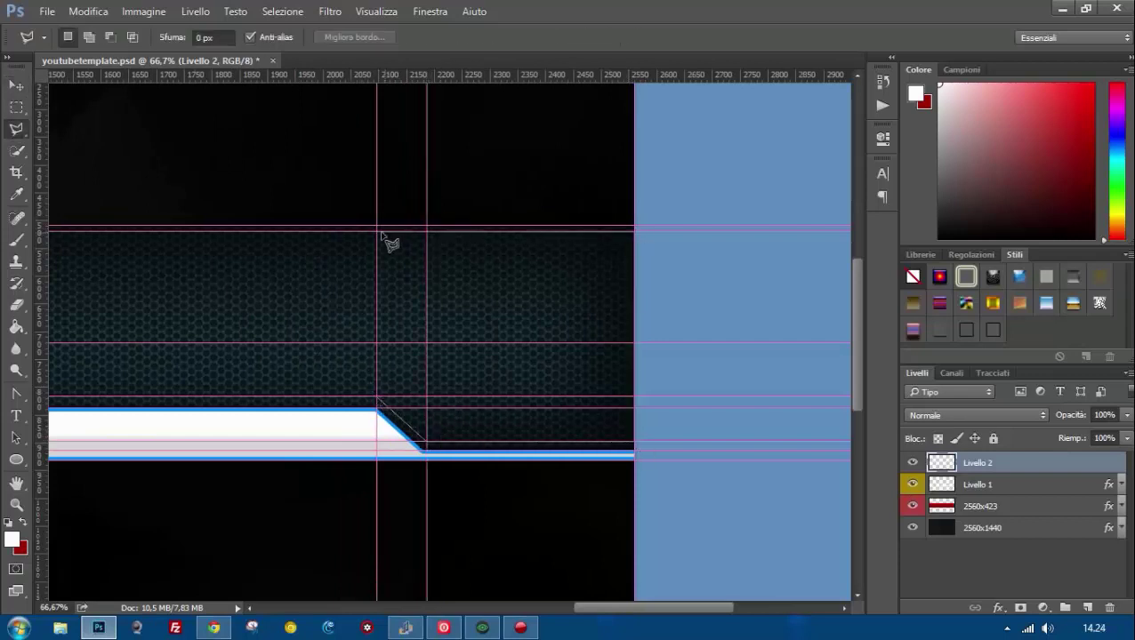
{"action": "left_click", "coordinate": [16, 241]}
{"action": "mouse_move", "coordinate": [391, 258]}
{"action": "left_mouse_down"}
{"action": "mouse_move", "coordinate": [451, 361]}
{"action": "mouse_move", "coordinate": [605, 418]}
{"action": "left_mouse_up"}
Deselect, then give Livello 2 a carbon-fibre Pattern Overlay in Layer Style.
{"action": "key", "text": "l"}
{"action": "double_click", "coordinate": [1023, 463]}
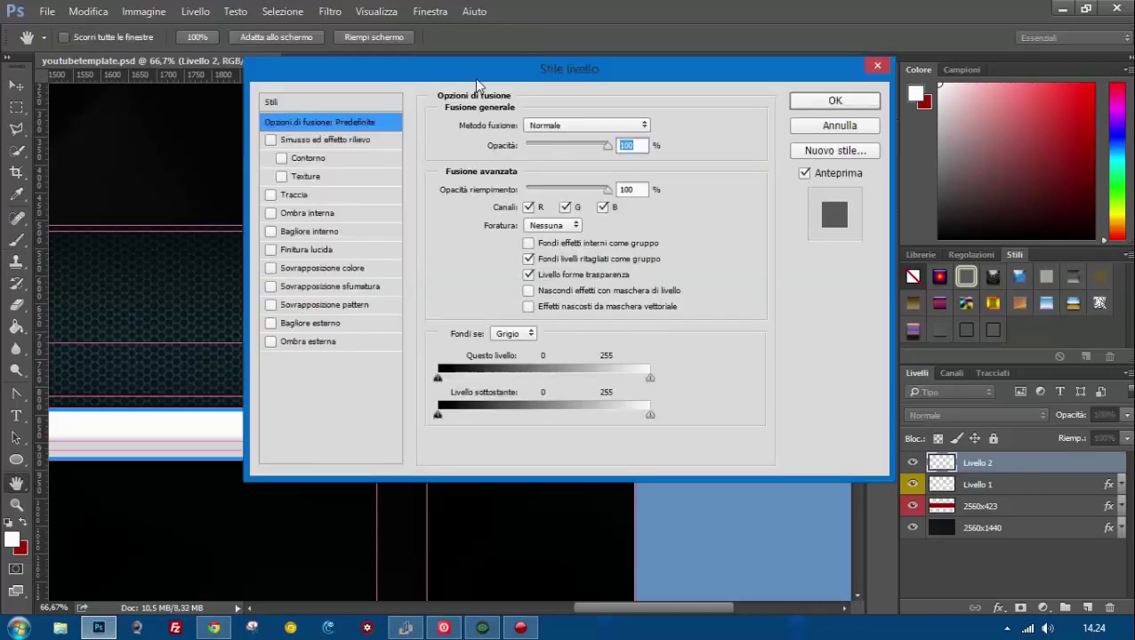
{"action": "left_click_drag", "start_coordinate": [478, 85], "coordinate": [789, 217]}
{"action": "left_click", "coordinate": [602, 326]}
{"action": "left_click", "coordinate": [579, 436]}
{"action": "left_click", "coordinate": [870, 315]}
{"action": "left_click", "coordinate": [995, 361]}
{"action": "left_click", "coordinate": [618, 318]}
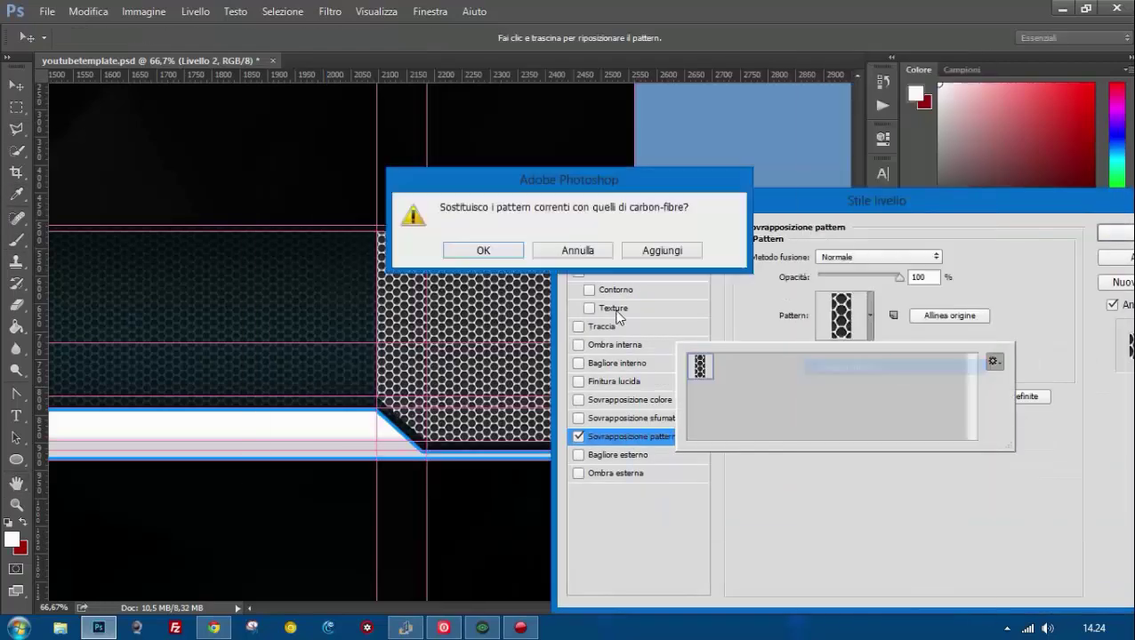
{"action": "key", "text": "Return"}
Add an enlarged Inner Shadow and a Pillow Emboss bevel to the panel.
{"action": "left_click", "coordinate": [609, 345]}
{"action": "left_click_drag", "start_coordinate": [821, 373], "coordinate": [900, 374]}
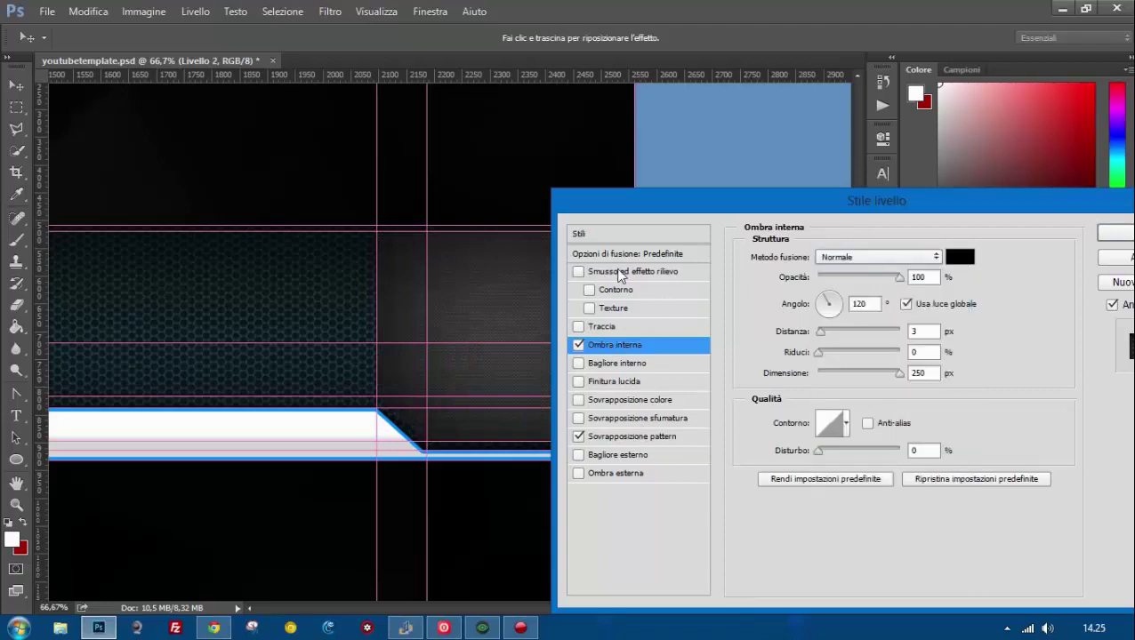
{"action": "left_click", "coordinate": [620, 272]}
{"action": "left_click", "coordinate": [876, 257]}
{"action": "left_click", "coordinate": [885, 306]}
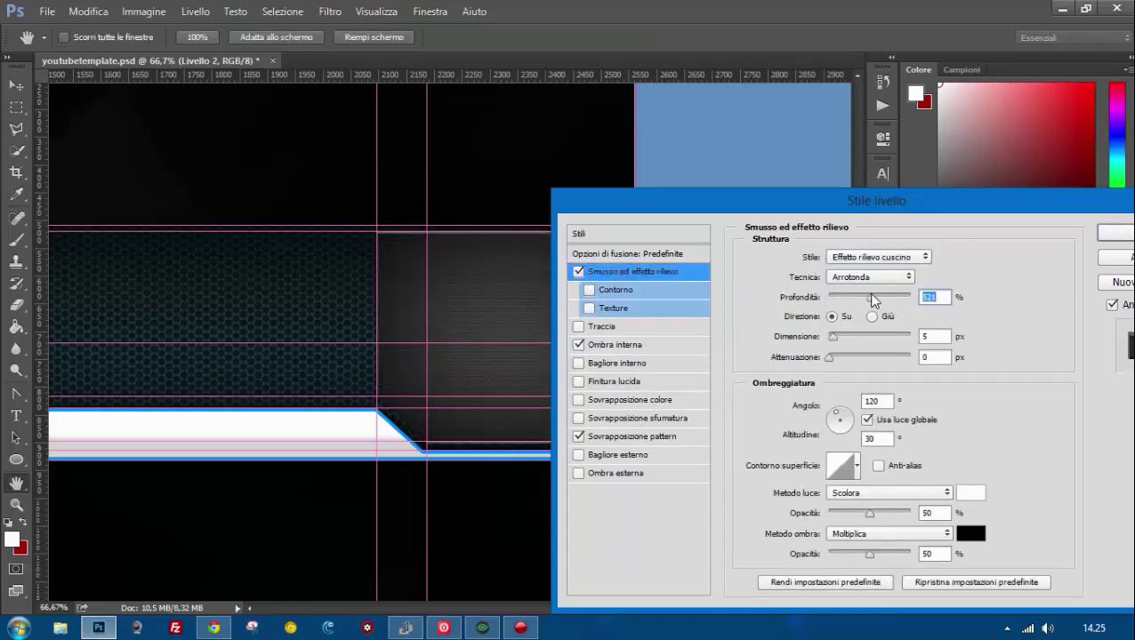
Try a Color Overlay on the panel, then switch it off again.
{"action": "left_click", "coordinate": [578, 399]}
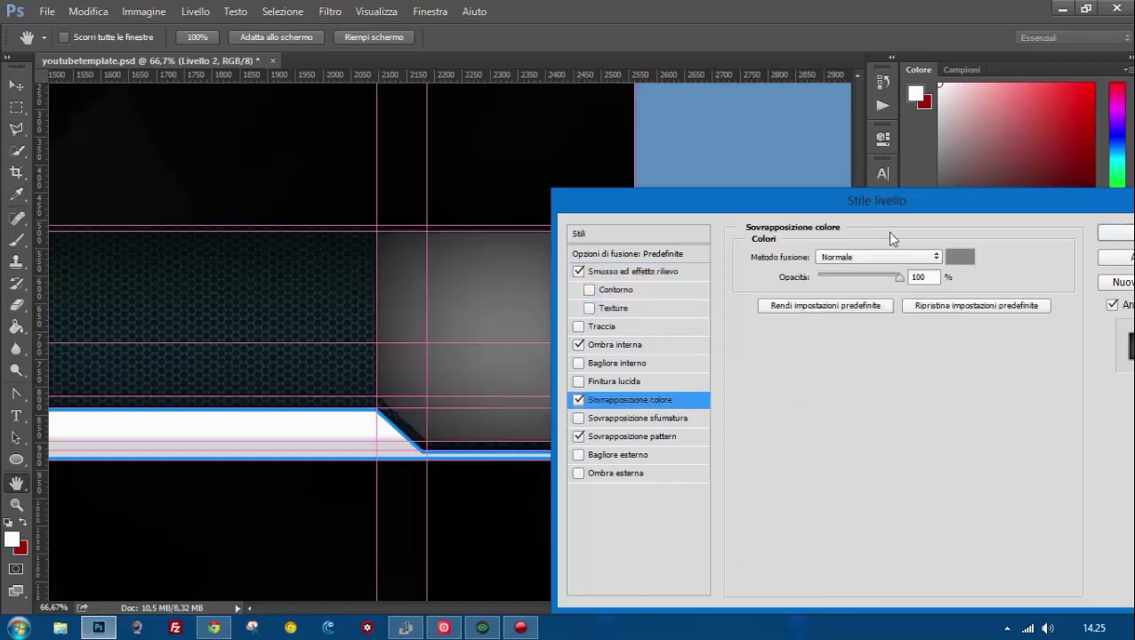
{"action": "left_click", "coordinate": [965, 254]}
{"action": "left_click", "coordinate": [1050, 281]}
{"action": "left_click", "coordinate": [578, 400]}
Add a Gradient Overlay with a new 0072ff blue stop mid-gradient.
{"action": "left_click", "coordinate": [578, 418]}
{"action": "left_click", "coordinate": [832, 304]}
{"action": "left_click", "coordinate": [827, 444]}
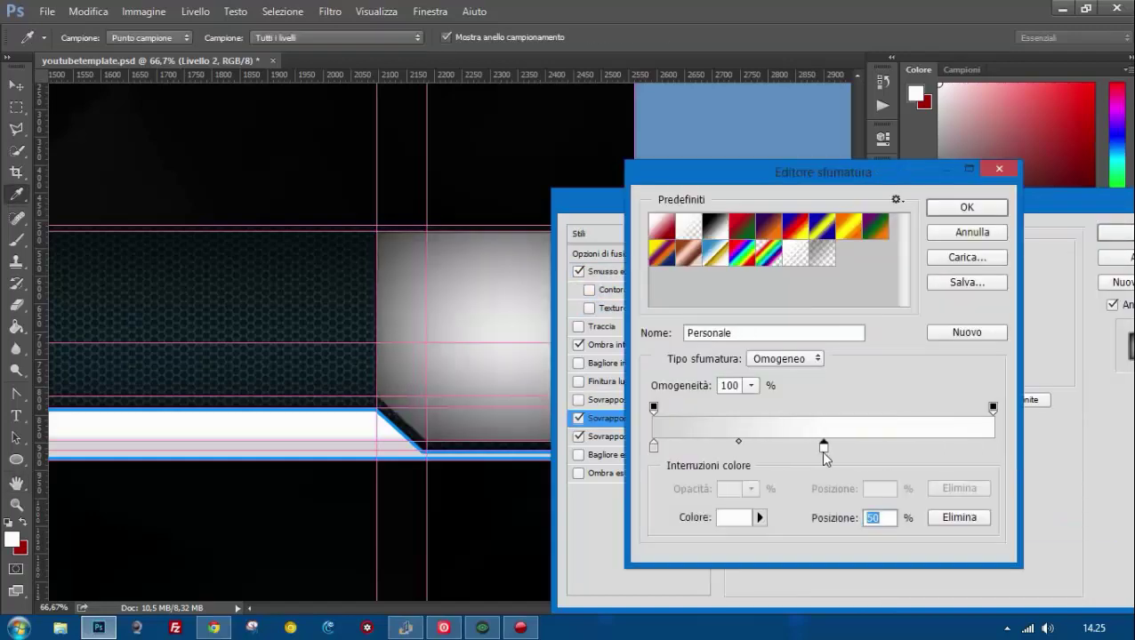
{"action": "double_click", "coordinate": [827, 445]}
{"action": "type", "text": "0072ff"}
{"action": "left_click", "coordinate": [1045, 253]}
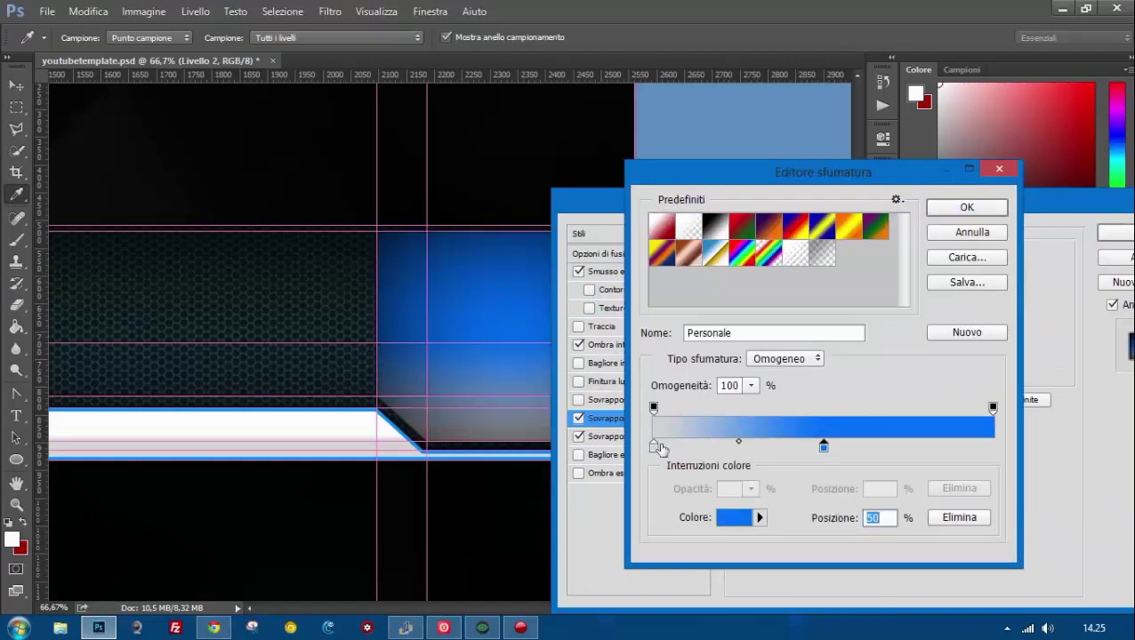
{"action": "double_click", "coordinate": [653, 447]}
{"action": "left_click", "coordinate": [1045, 252]}
{"action": "left_click", "coordinate": [992, 447]}
{"action": "left_click", "coordinate": [966, 208]}
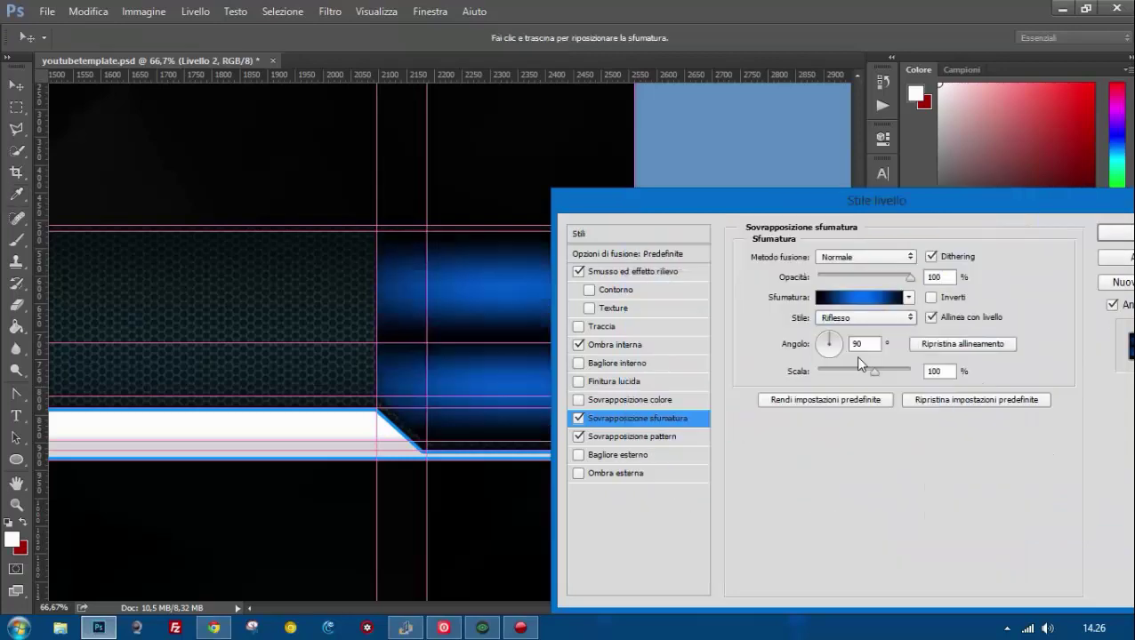
Try different gradient shapes, including diamond, then turn the Gradient Overlay off.
{"action": "left_click", "coordinate": [855, 318]}
{"action": "left_click", "coordinate": [865, 333]}
{"action": "left_click", "coordinate": [896, 316]}
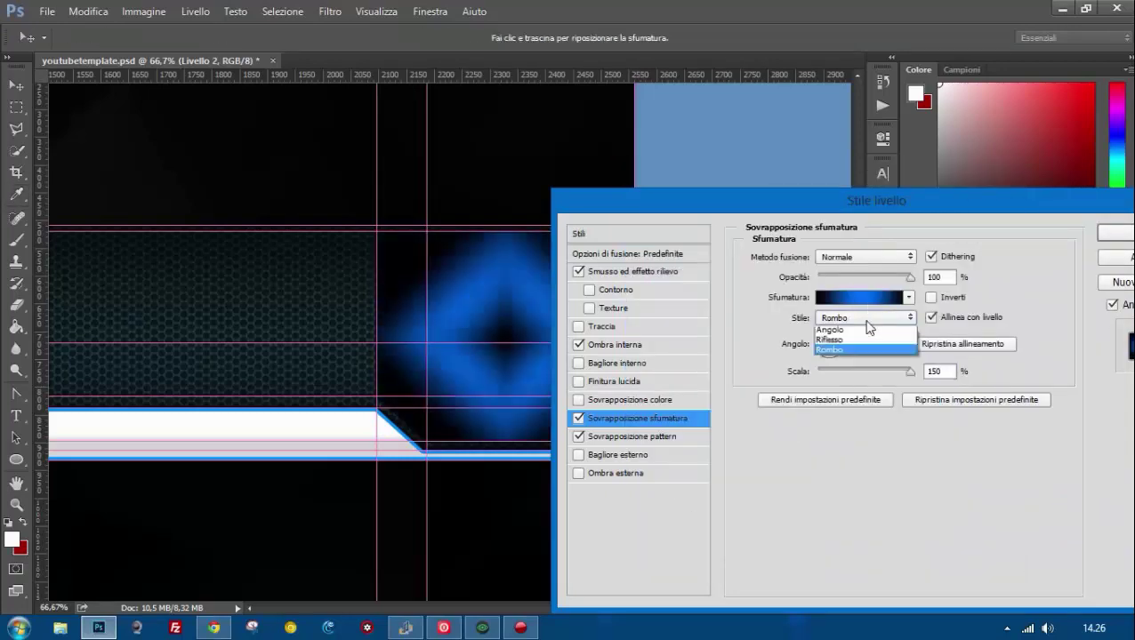
{"action": "left_click", "coordinate": [836, 336]}
{"action": "left_click", "coordinate": [578, 418]}
Recheck bevel and inner shadow, add an Outer Shadow and accept the effects.
{"action": "left_click", "coordinate": [632, 271]}
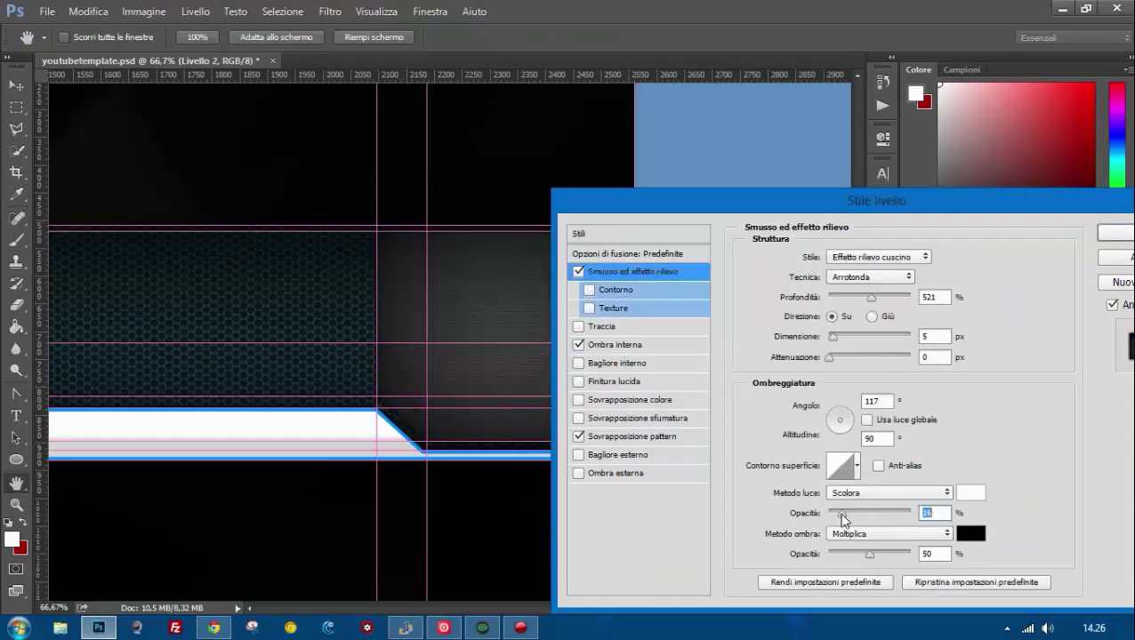
{"action": "left_click", "coordinate": [600, 345]}
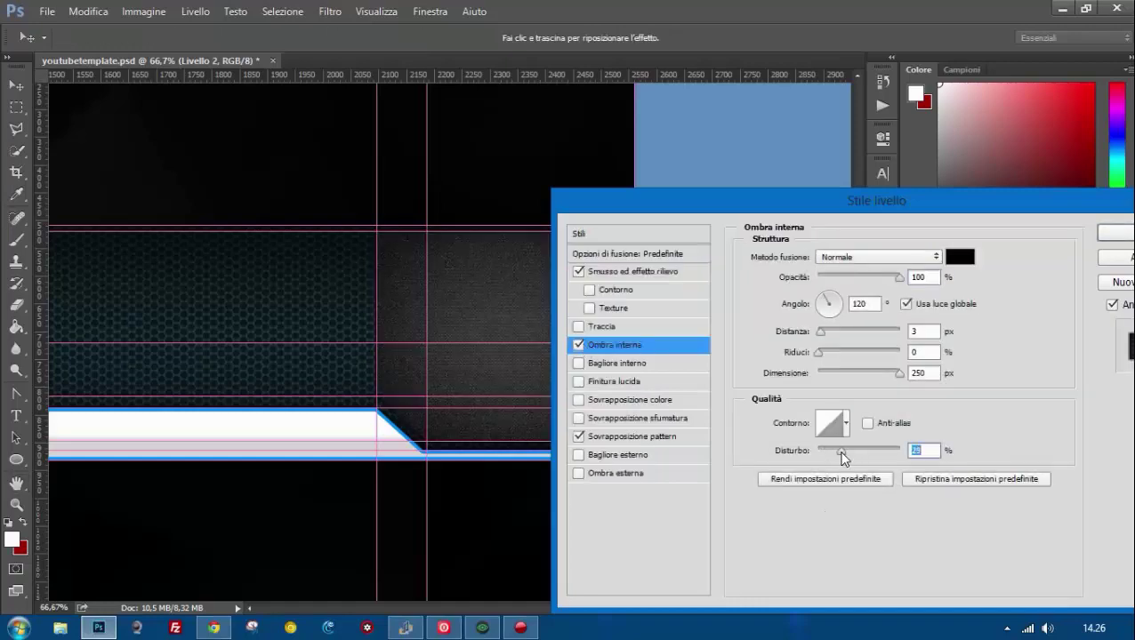
{"action": "left_click", "coordinate": [578, 473]}
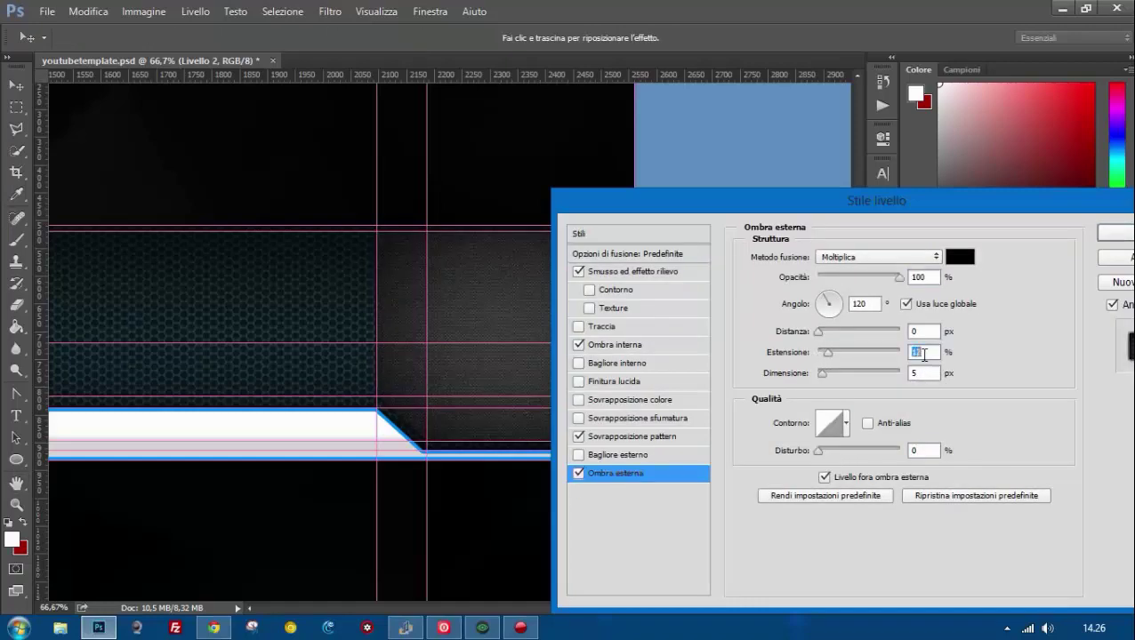
{"action": "key", "text": "Return"}
Zoom in on the panel, deselect its layer and drag away the crossing vertical guide.
{"action": "key", "text": "z"}
{"action": "left_click_drag", "start_coordinate": [504, 293], "coordinate": [553, 326]}
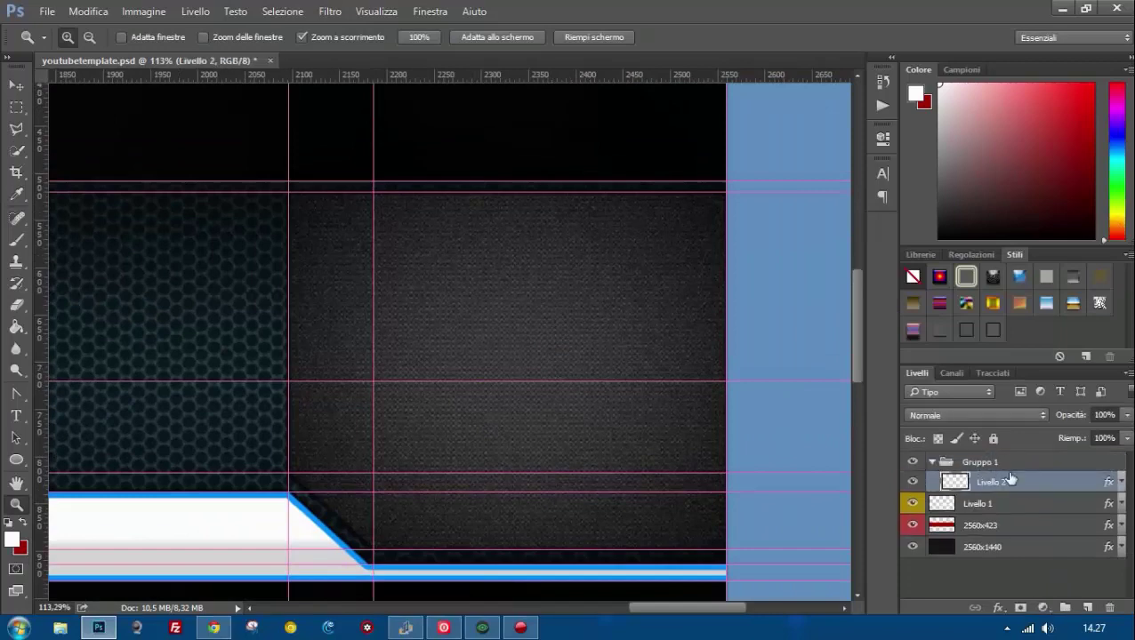
{"action": "left_click", "coordinate": [1010, 481], "text": "ctrl"}
{"action": "key", "text": "v"}
{"action": "left_click_drag", "start_coordinate": [373, 246], "coordinate": [290, 246]}
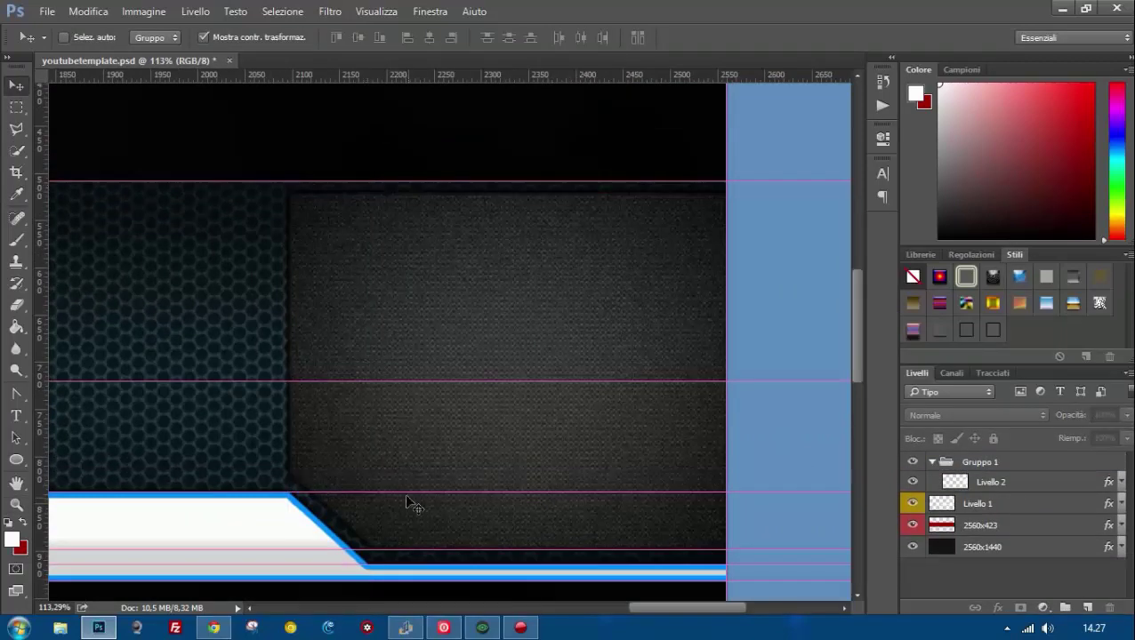
Draw a red-outlined rectangle across the top of the panel.
{"action": "right_click", "coordinate": [16, 459]}
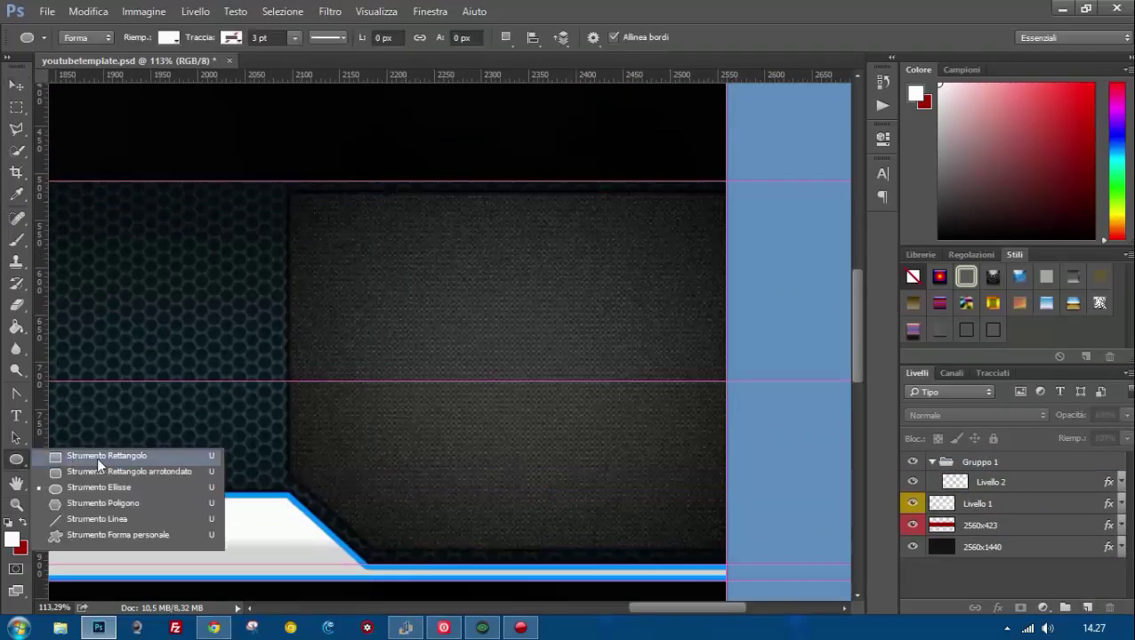
{"action": "left_click", "coordinate": [98, 456]}
{"action": "left_click", "coordinate": [169, 37]}
{"action": "key", "text": "Escape"}
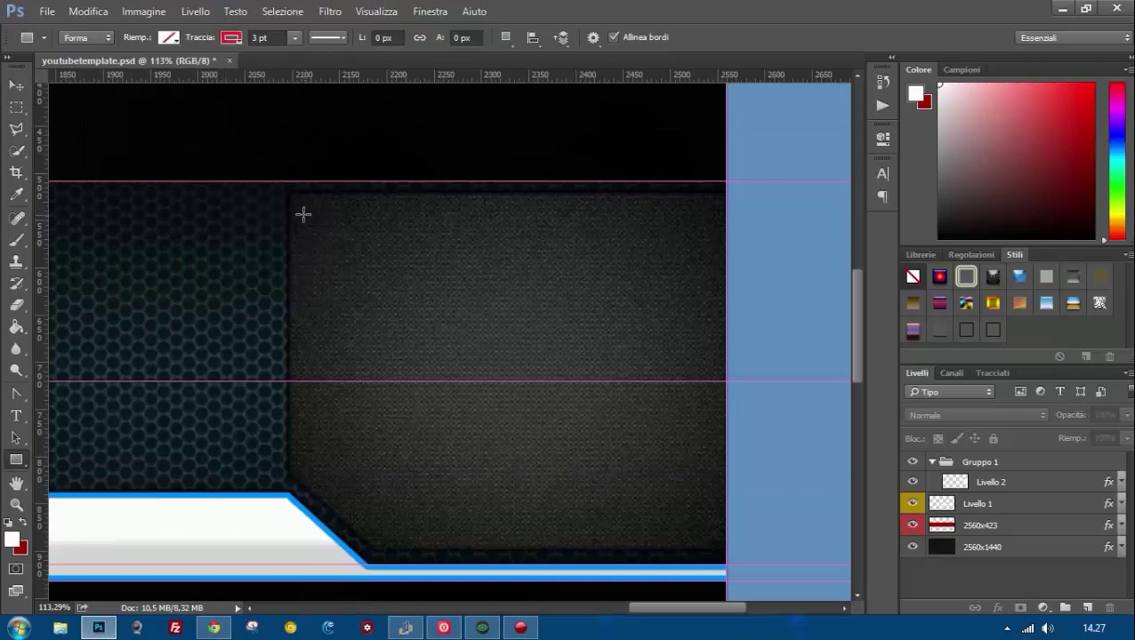
{"action": "left_click_drag", "start_coordinate": [301, 204], "coordinate": [712, 270]}
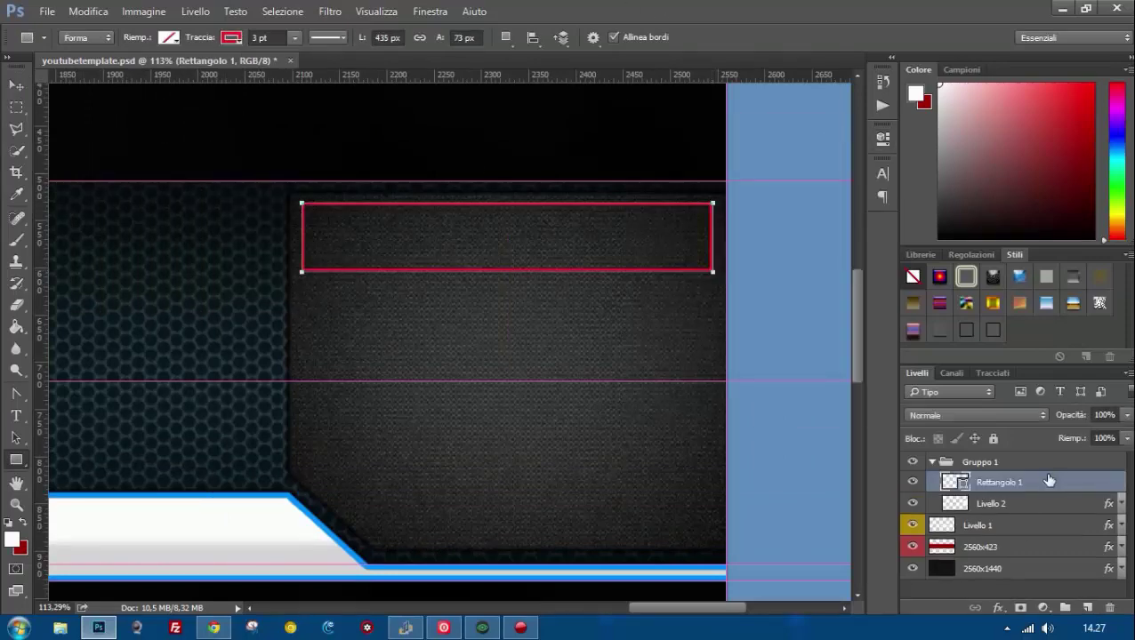
Give Rettangolo 1 an outline emboss bevel and an outer shadow.
{"action": "double_click", "coordinate": [1049, 481]}
{"action": "left_click", "coordinate": [373, 368]}
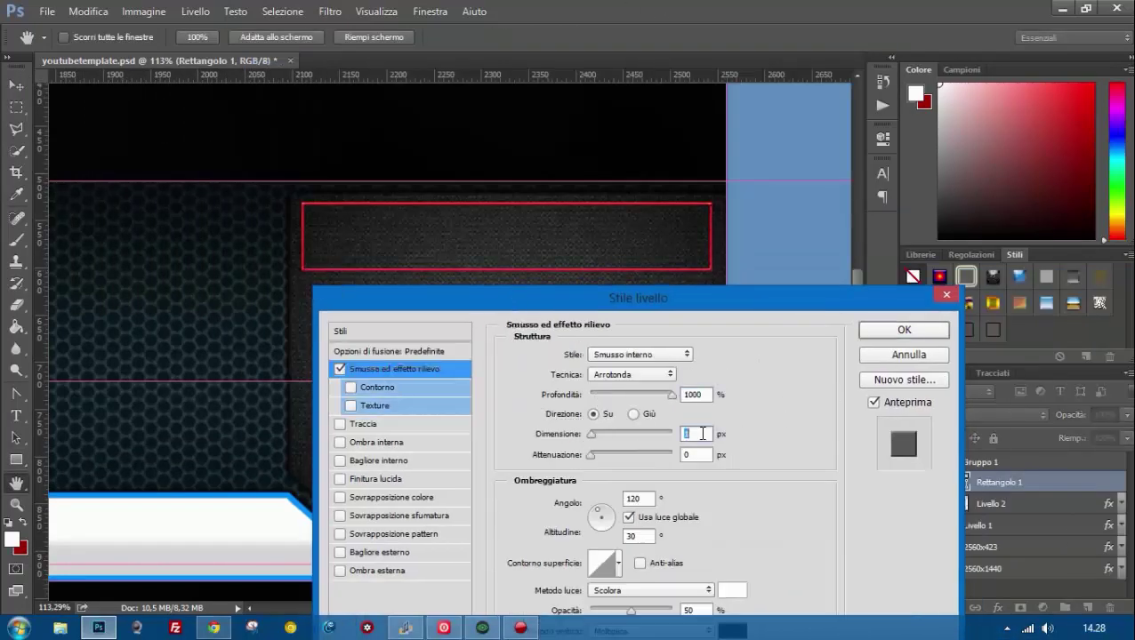
{"action": "left_click", "coordinate": [614, 366]}
{"action": "left_click", "coordinate": [340, 497]}
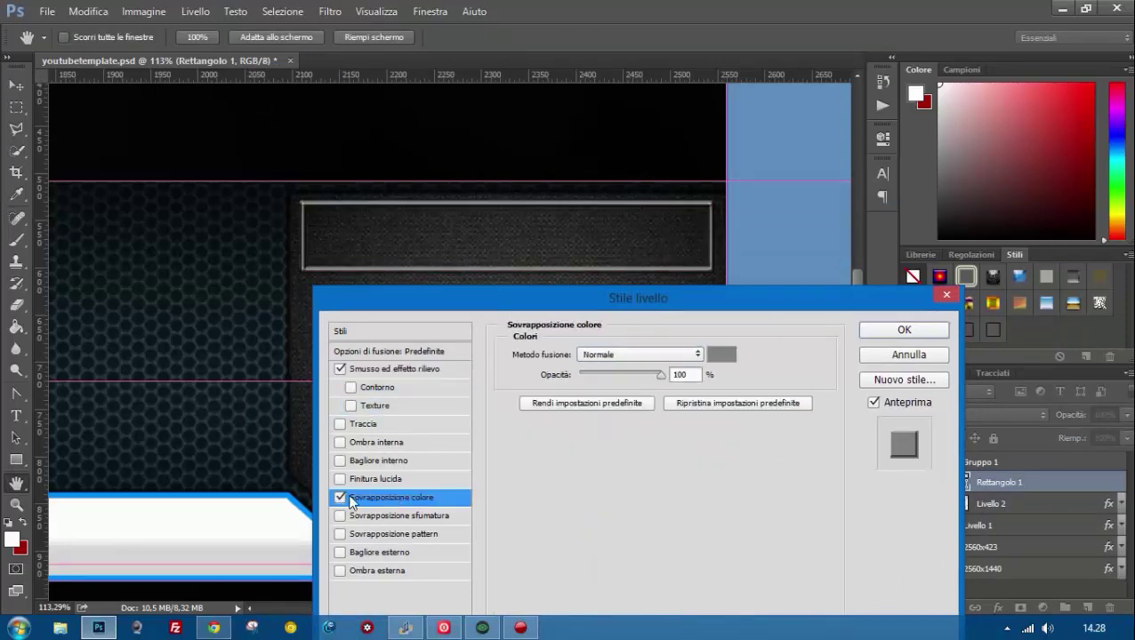
{"action": "left_click", "coordinate": [340, 497]}
{"action": "left_click", "coordinate": [374, 570]}
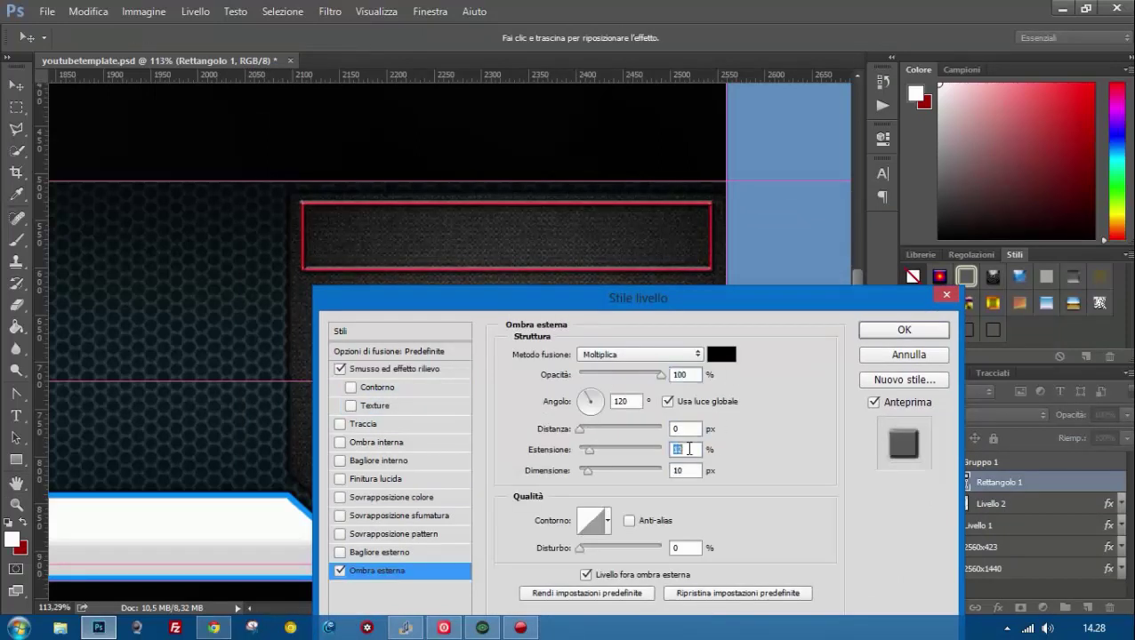
{"action": "key", "text": "Return"}
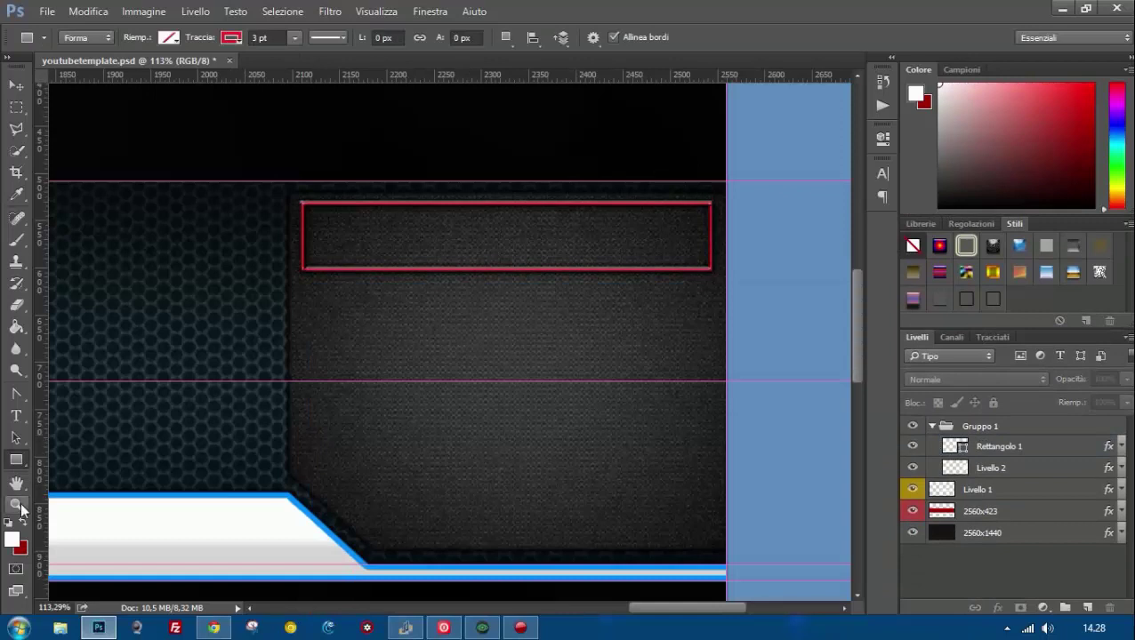
Undo a stray thin rectangle and remove the rectangle's red outline.
{"action": "left_click", "coordinate": [1087, 607]}
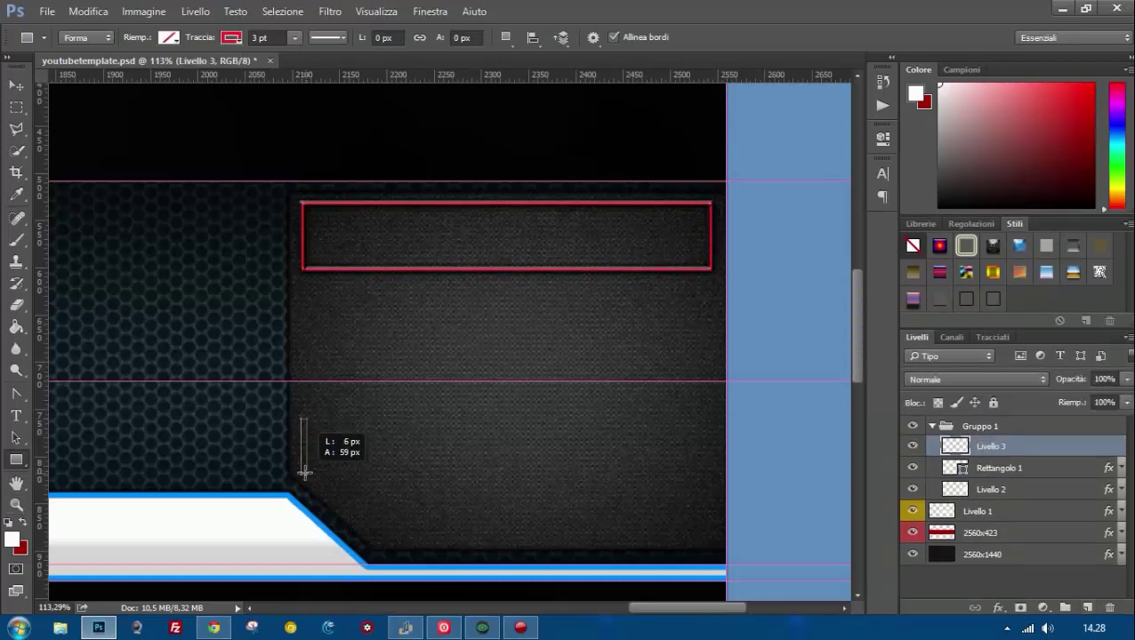
{"action": "left_click_drag", "start_coordinate": [303, 473], "coordinate": [654, 469]}
{"action": "key", "text": "ctrl+alt+z"}
{"action": "key", "text": "ctrl+alt+z"}
{"action": "right_click", "coordinate": [16, 460]}
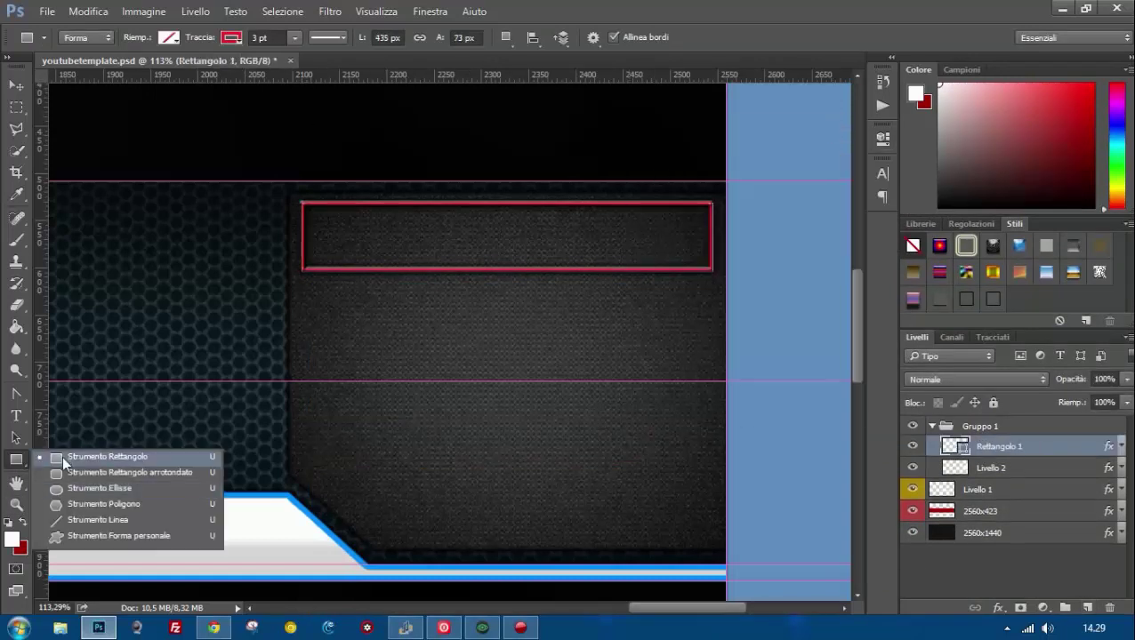
{"action": "left_click", "coordinate": [62, 456]}
{"action": "left_click", "coordinate": [169, 38]}
{"action": "left_click", "coordinate": [231, 38]}
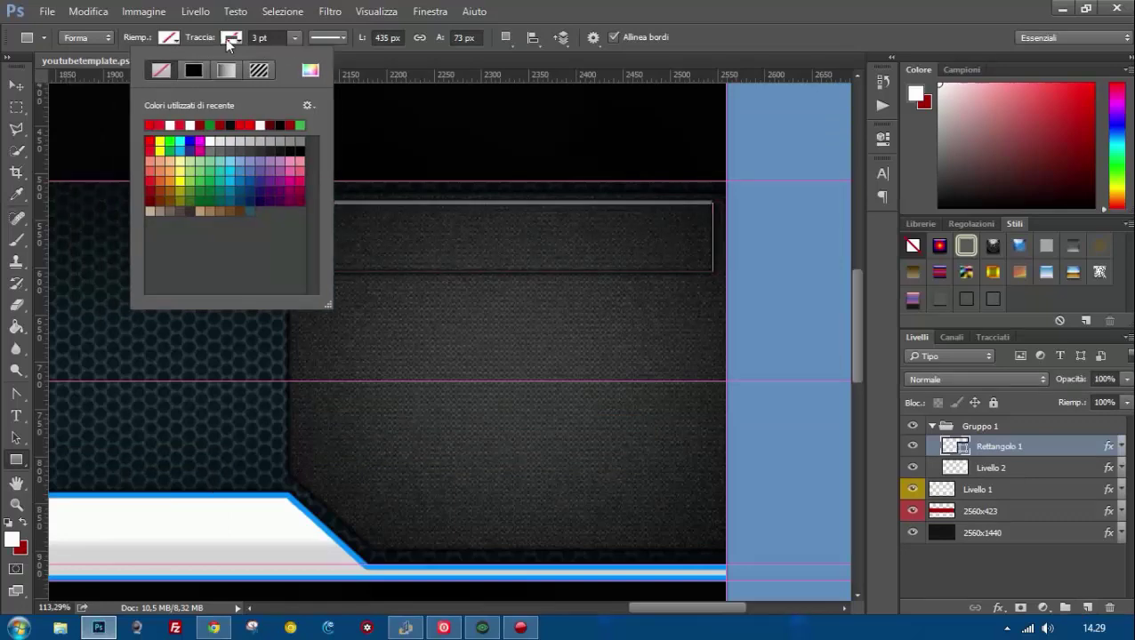
Add an Inner Shadow to Rettangolo 1 in Layer Style and confirm.
{"action": "double_click", "coordinate": [1030, 452]}
{"action": "left_click_drag", "start_coordinate": [534, 58], "coordinate": [775, 203]}
{"action": "left_click", "coordinate": [643, 346]}
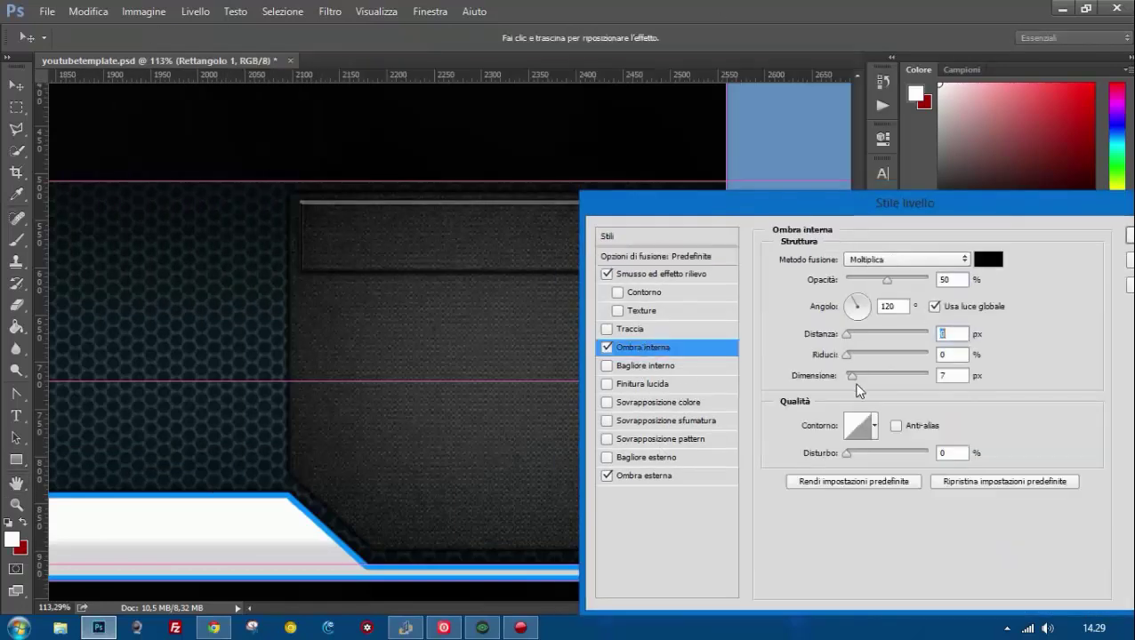
{"action": "left_click_drag", "start_coordinate": [889, 203], "coordinate": [587, 198]}
{"action": "left_click", "coordinate": [869, 238]}
Give Livello 2 a red colour label, then select Livello 3.
{"action": "left_click", "coordinate": [992, 490]}
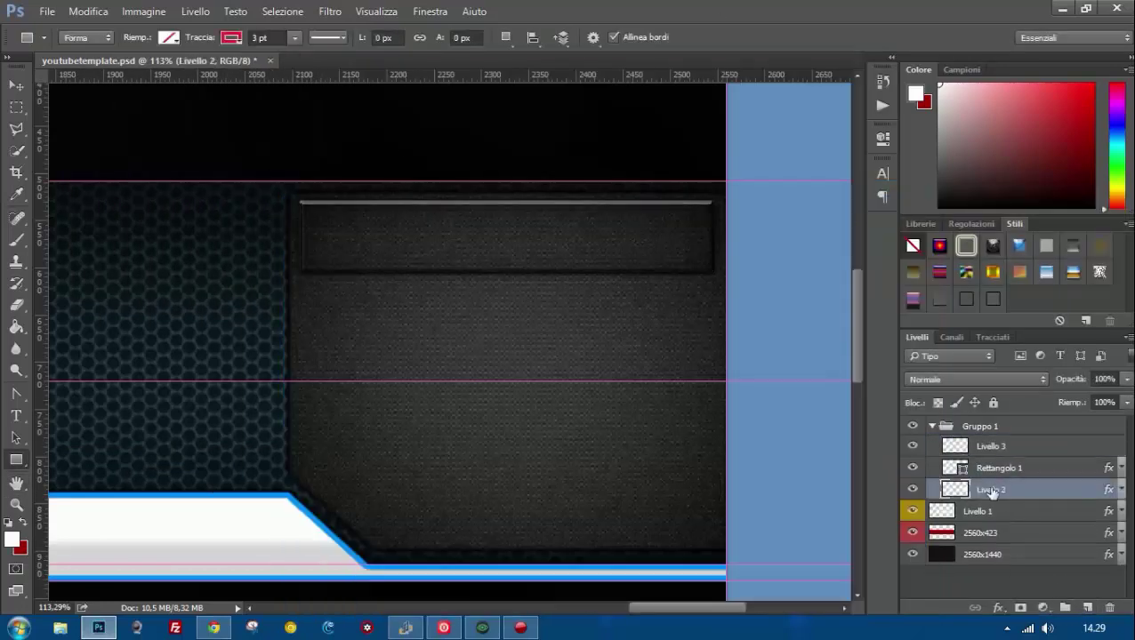
{"action": "right_click", "coordinate": [991, 490]}
{"action": "left_click", "coordinate": [765, 572]}
{"action": "left_click", "coordinate": [915, 446]}
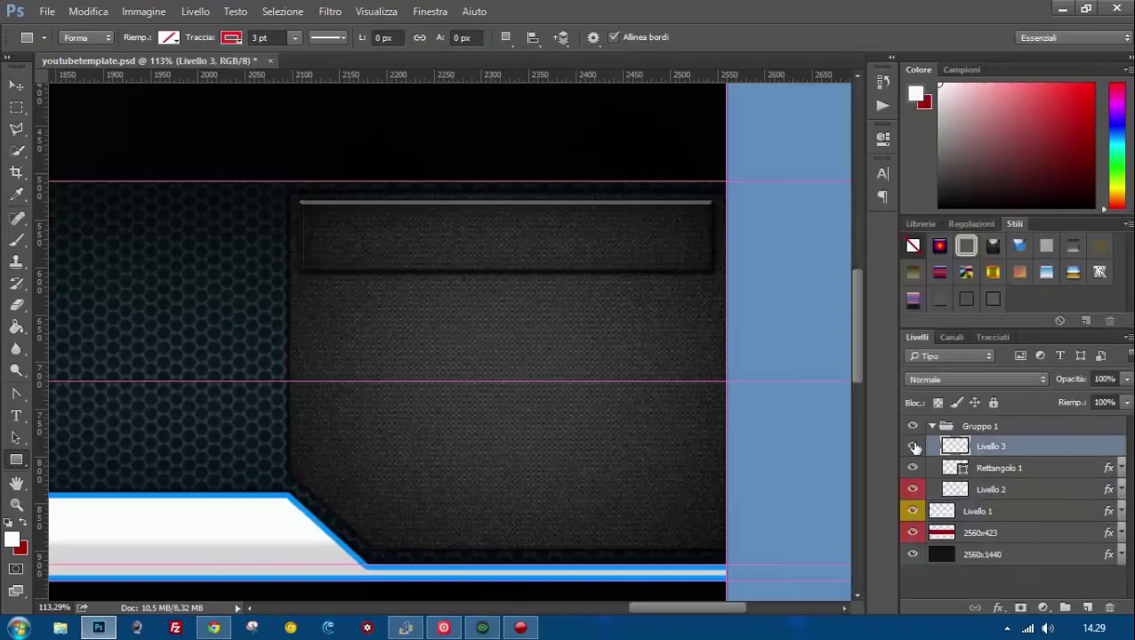
Move Livello 3 to the top and place the 39 pt 'Sponsor / Partner' heading in the top bar.
{"action": "left_click_drag", "start_coordinate": [1034, 443], "coordinate": [1039, 427]}
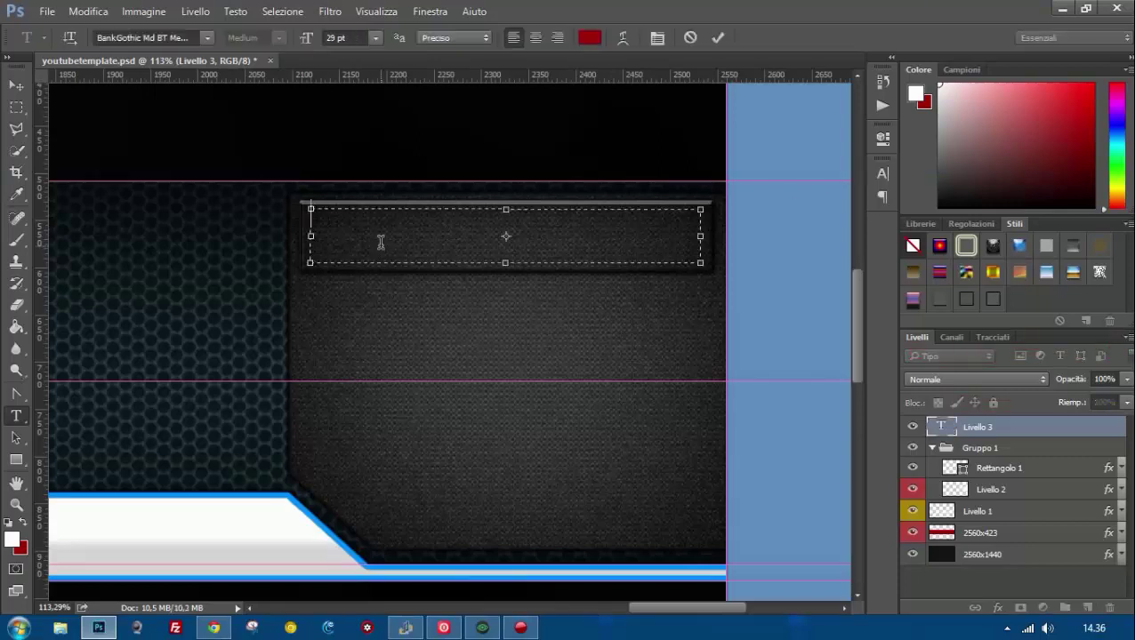
{"action": "type", "text": "tner"}
{"action": "key", "text": "ctrl+a"}
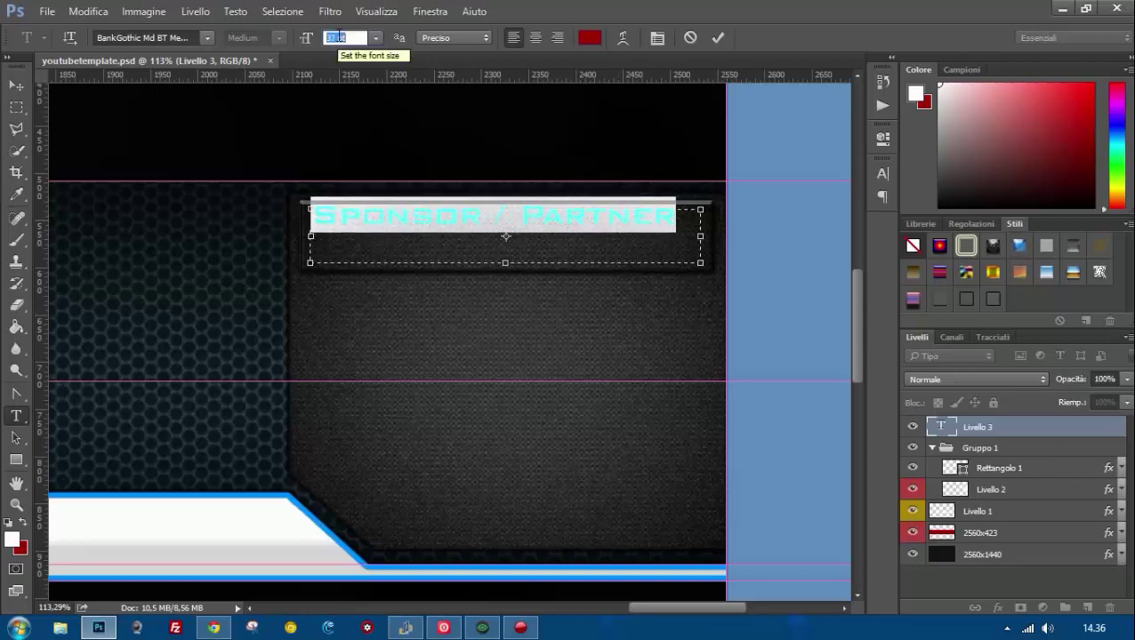
{"action": "left_click", "coordinate": [16, 85]}
{"action": "left_click_drag", "start_coordinate": [391, 239], "coordinate": [392, 258]}
Replace the heading's slash with a dash to read 'Sponsor - Partner'.
{"action": "left_click", "coordinate": [16, 416]}
{"action": "double_click", "coordinate": [507, 235]}
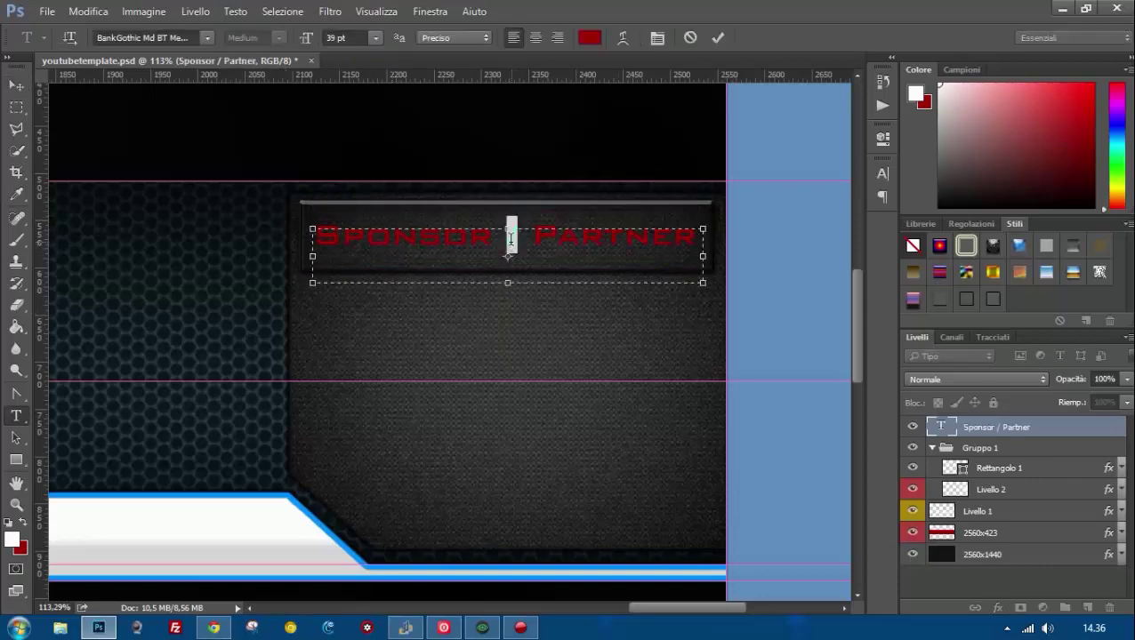
{"action": "type", "text": "-"}
{"action": "left_click", "coordinate": [1046, 434]}
Give the heading a Pillow Emboss bevel with adjusted shading angle and altitude.
{"action": "double_click", "coordinate": [1069, 437]}
{"action": "left_click_drag", "start_coordinate": [812, 153], "coordinate": [1012, 157]}
{"action": "left_click", "coordinate": [767, 228]}
{"action": "left_click", "coordinate": [1014, 214]}
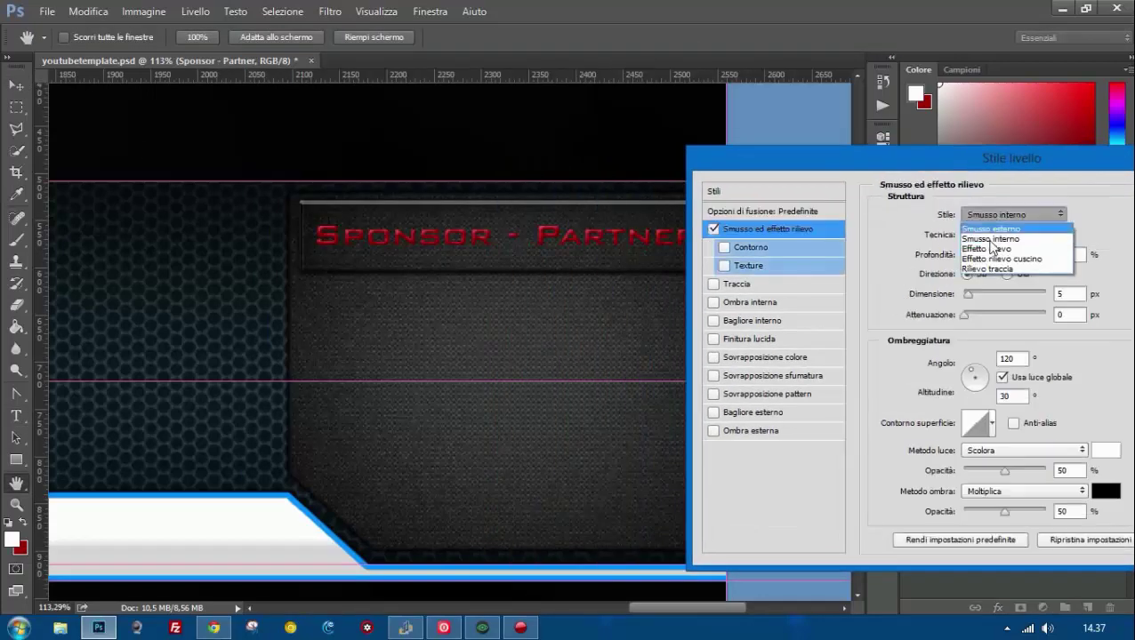
{"action": "left_click", "coordinate": [973, 257]}
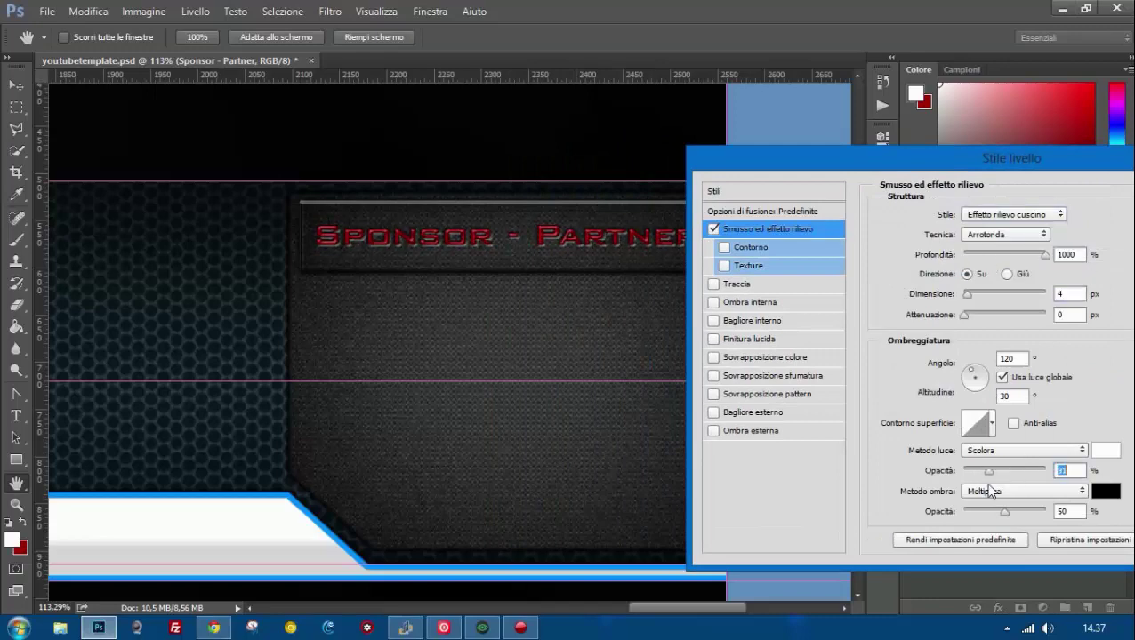
{"action": "left_click", "coordinate": [975, 375]}
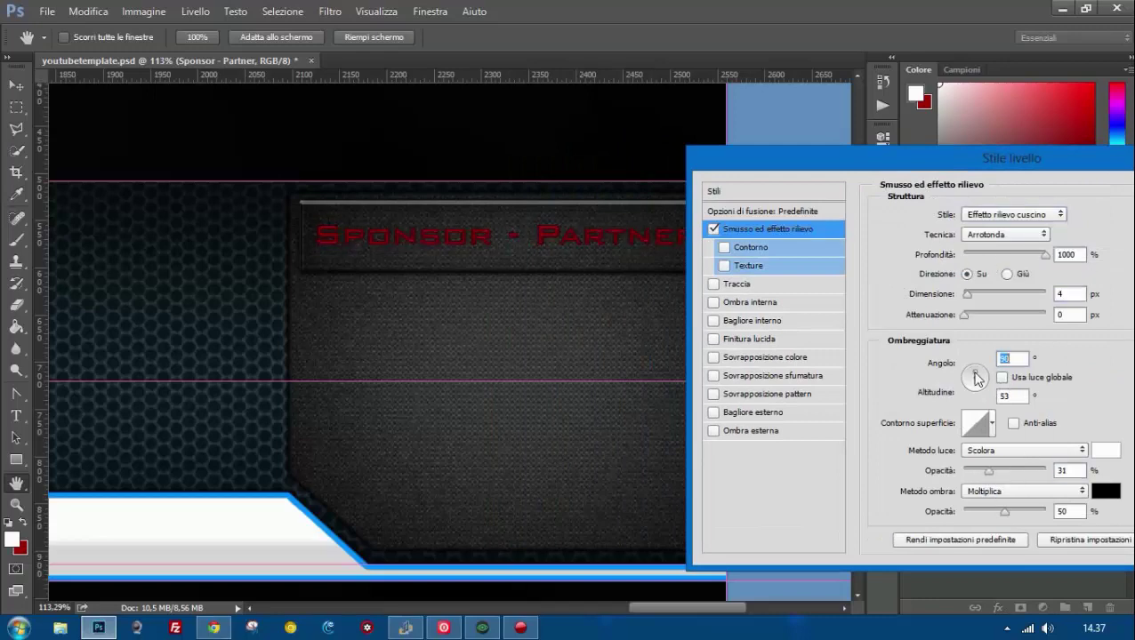
Add an Outer Glow and a light grey Color Overlay to the heading.
{"action": "left_click", "coordinate": [753, 412]}
{"action": "left_click", "coordinate": [753, 357]}
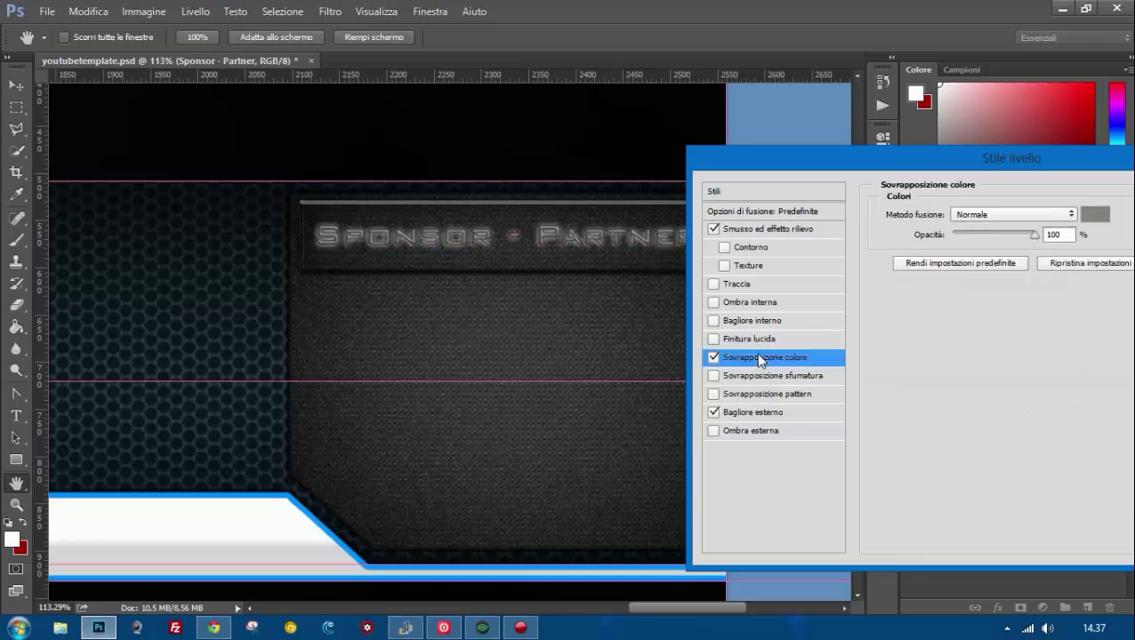
{"action": "left_click", "coordinate": [990, 289]}
{"action": "mouse_move", "coordinate": [663, 375]}
{"action": "left_mouse_down"}
{"action": "mouse_move", "coordinate": [658, 433]}
{"action": "mouse_move", "coordinate": [654, 276]}
{"action": "left_mouse_up"}
{"action": "key", "text": "Return"}
{"action": "key", "text": "Return"}
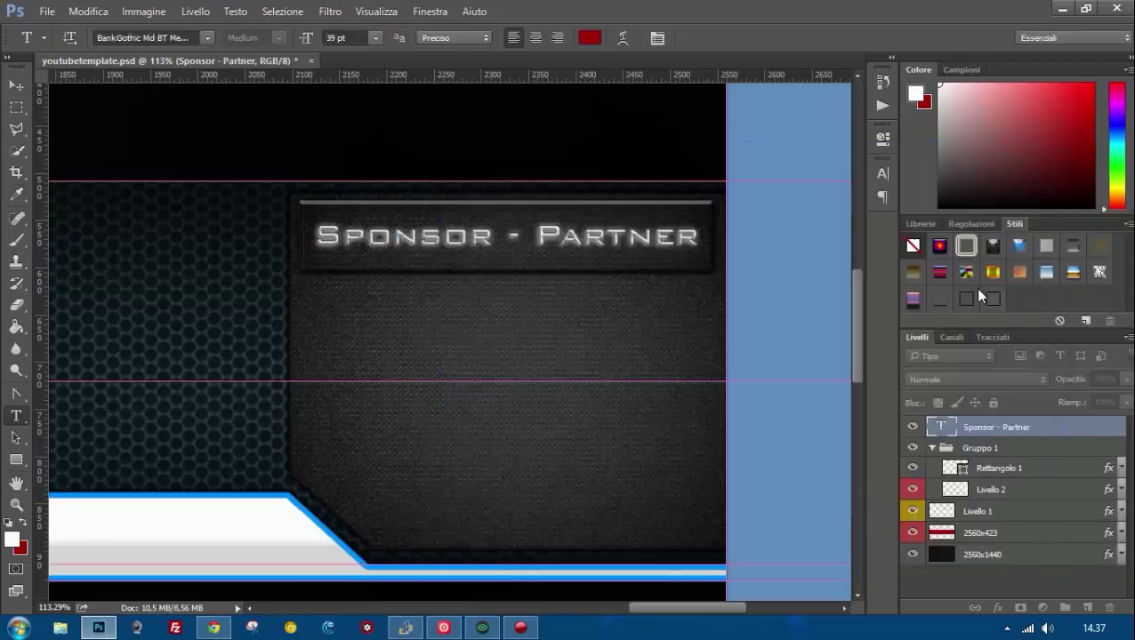
Add a new top layer, zoom in, and place vertical and horizontal guides around the heading bar.
{"action": "left_click", "coordinate": [996, 587]}
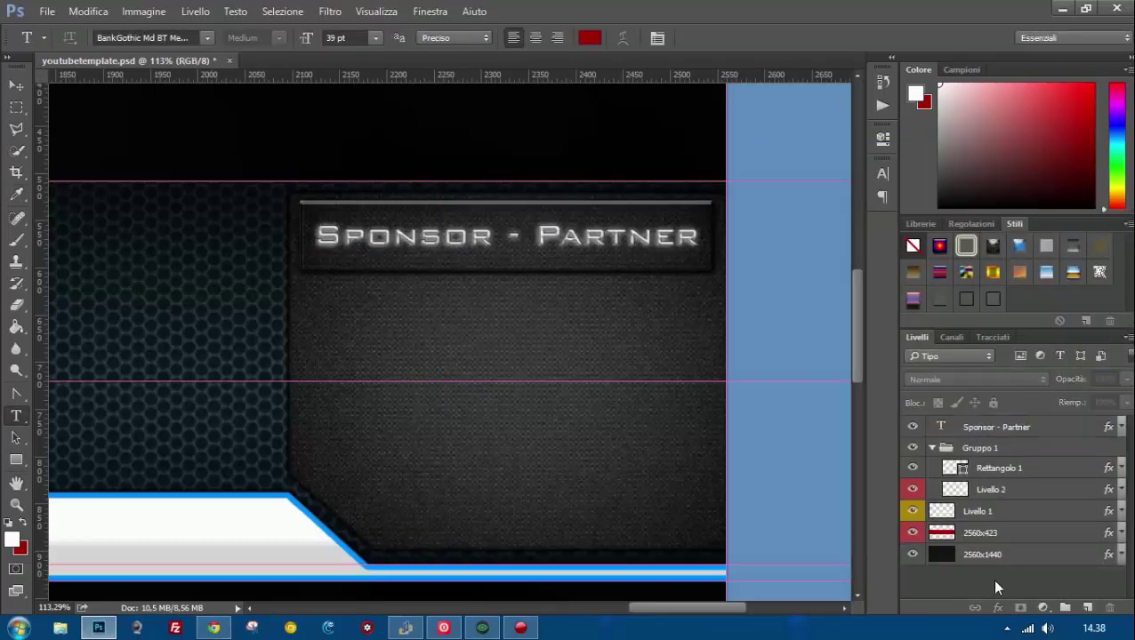
{"action": "left_click", "coordinate": [912, 469]}
{"action": "left_click", "coordinate": [1087, 608]}
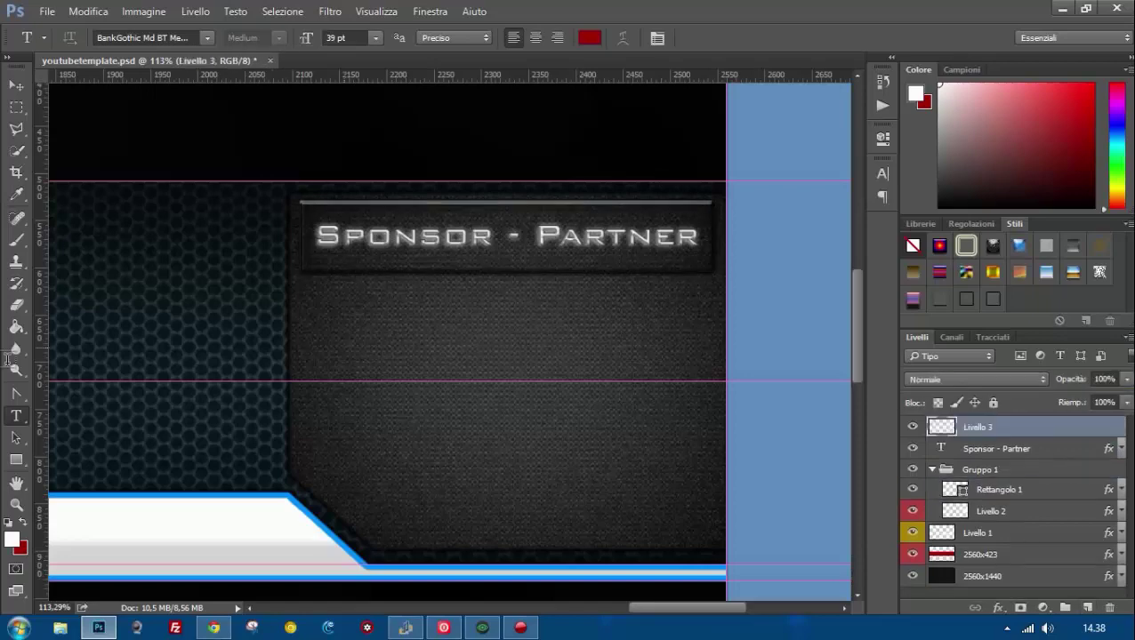
{"action": "key", "text": "z"}
{"action": "left_click", "coordinate": [581, 283]}
{"action": "mouse_move", "coordinate": [581, 284]}
{"action": "left_mouse_down"}
{"action": "mouse_move", "coordinate": [501, 204]}
{"action": "mouse_move", "coordinate": [477, 204]}
{"action": "left_mouse_up"}
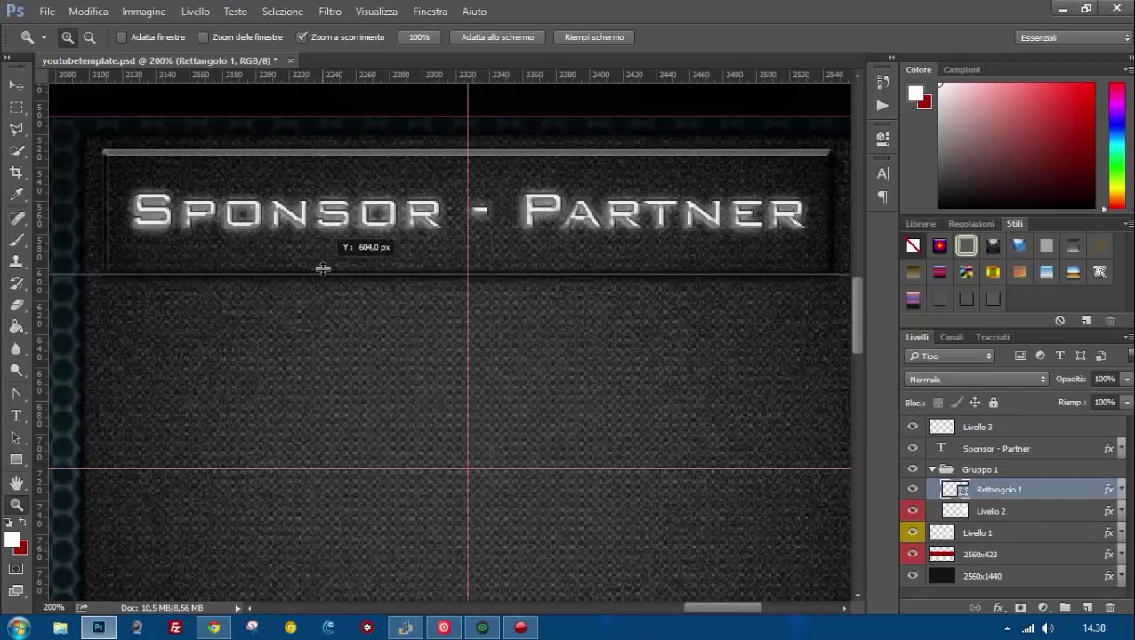
{"action": "left_click_drag", "start_coordinate": [296, 76], "coordinate": [324, 274]}
Free Transform Rettangolo 1, stretching its bottom edge down to the guide.
{"action": "left_click_drag", "start_coordinate": [263, 229], "coordinate": [317, 322]}
{"action": "key", "text": "ctrl+t"}
{"action": "left_click_drag", "start_coordinate": [292, 387], "coordinate": [299, 384]}
{"action": "key", "text": "Return"}
Reframe the view and add a horizontal guide under the heading.
{"action": "key", "text": "z"}
{"action": "key", "text": "ctrl+0"}
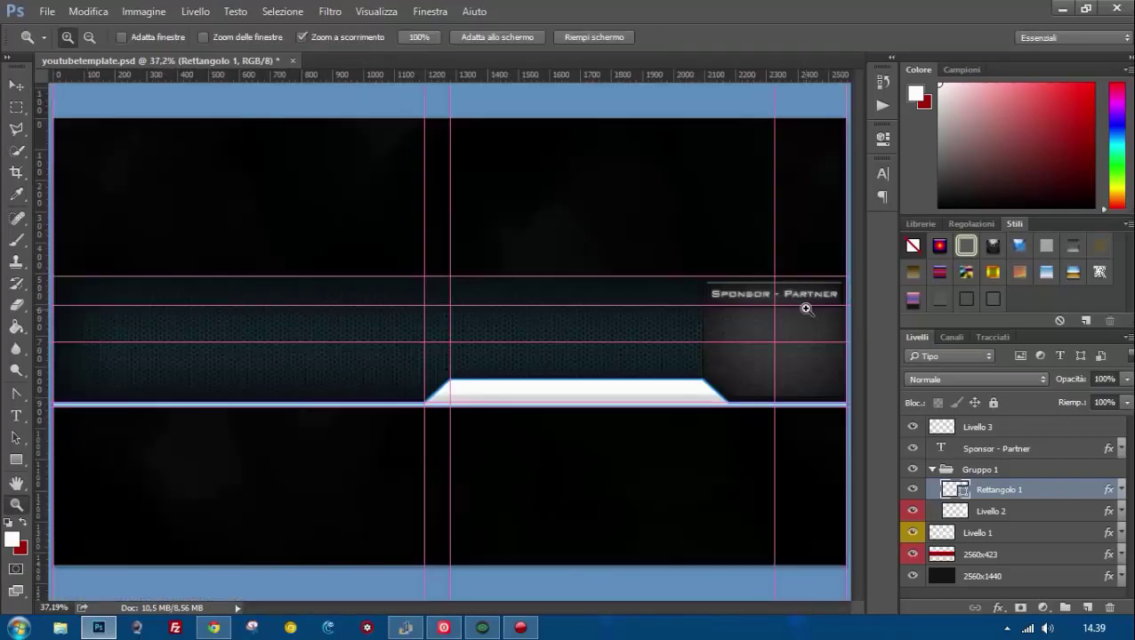
{"action": "scroll", "coordinate": [806, 309], "scroll_direction": "up", "scroll_amount": 5}
{"action": "left_click", "coordinate": [310, 247]}
{"action": "mouse_move", "coordinate": [40, 227]}
{"action": "left_mouse_down"}
{"action": "mouse_move", "coordinate": [149, 313]}
{"action": "mouse_move", "coordinate": [519, 307]}
{"action": "left_mouse_up"}
{"action": "scroll", "coordinate": [653, 552], "scroll_direction": "down", "scroll_amount": 3}
{"action": "scroll", "coordinate": [494, 347], "scroll_direction": "left", "scroll_amount": 5}
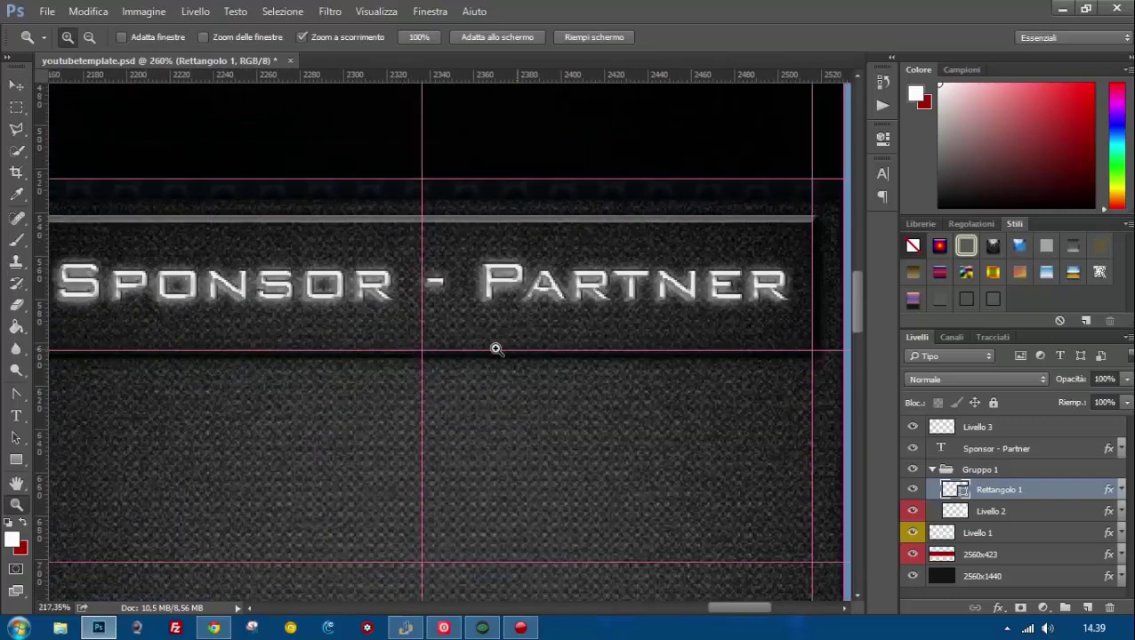
{"action": "scroll", "coordinate": [451, 459], "scroll_direction": "left", "scroll_amount": 1}
{"action": "left_click_drag", "start_coordinate": [451, 75], "coordinate": [90, 341]}
Select a thin strip under the heading with Polygonal Lasso, paint it red, and deselect.
{"action": "key", "text": "alt+period"}
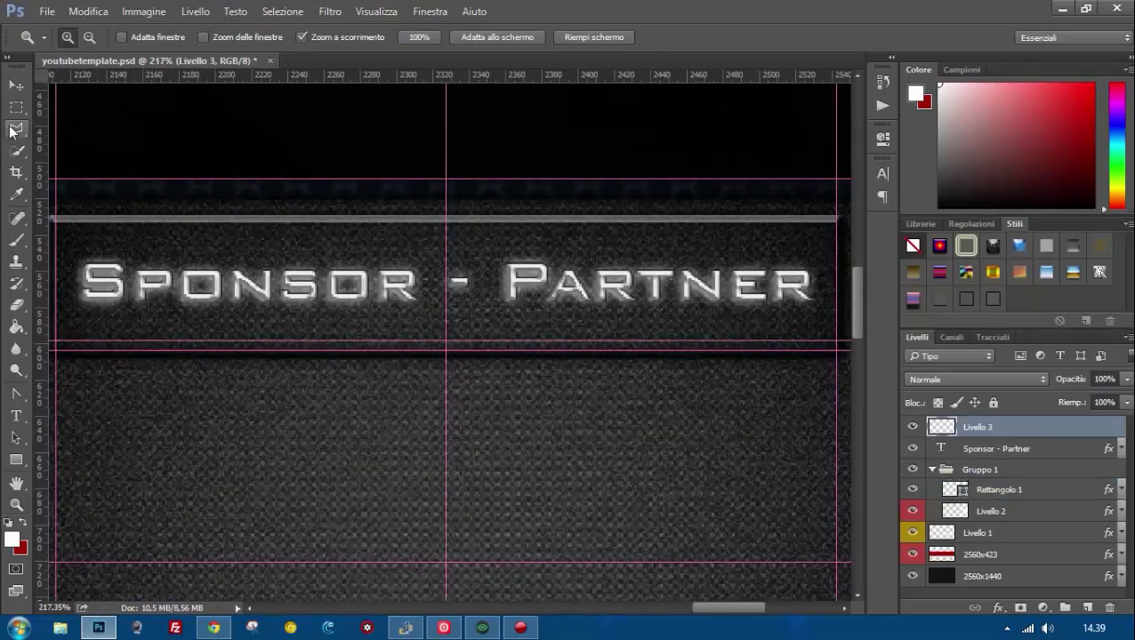
{"action": "key", "text": "l"}
{"action": "left_click", "coordinate": [62, 349]}
{"action": "double_click", "coordinate": [842, 358]}
{"action": "key", "text": "b"}
{"action": "key", "text": "x"}
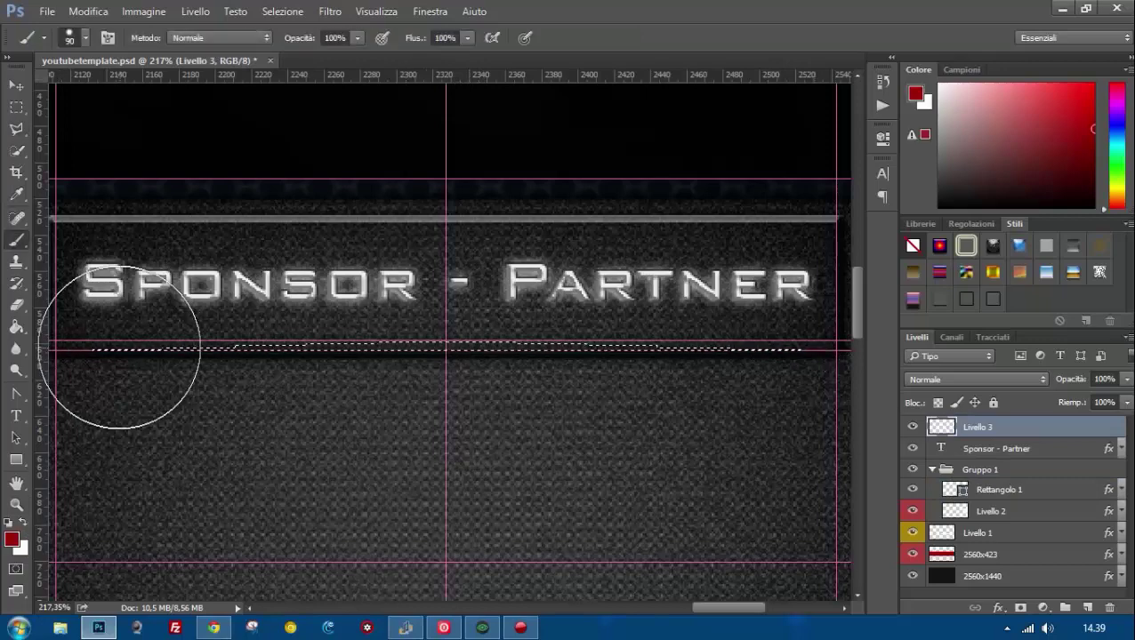
{"action": "left_click_drag", "start_coordinate": [122, 355], "coordinate": [801, 351]}
{"action": "key", "text": "ctrl+d"}
Give the red band an inner shadow and a gradient overlay with a red end stop.
{"action": "key", "text": "l"}
{"action": "double_click", "coordinate": [1060, 434]}
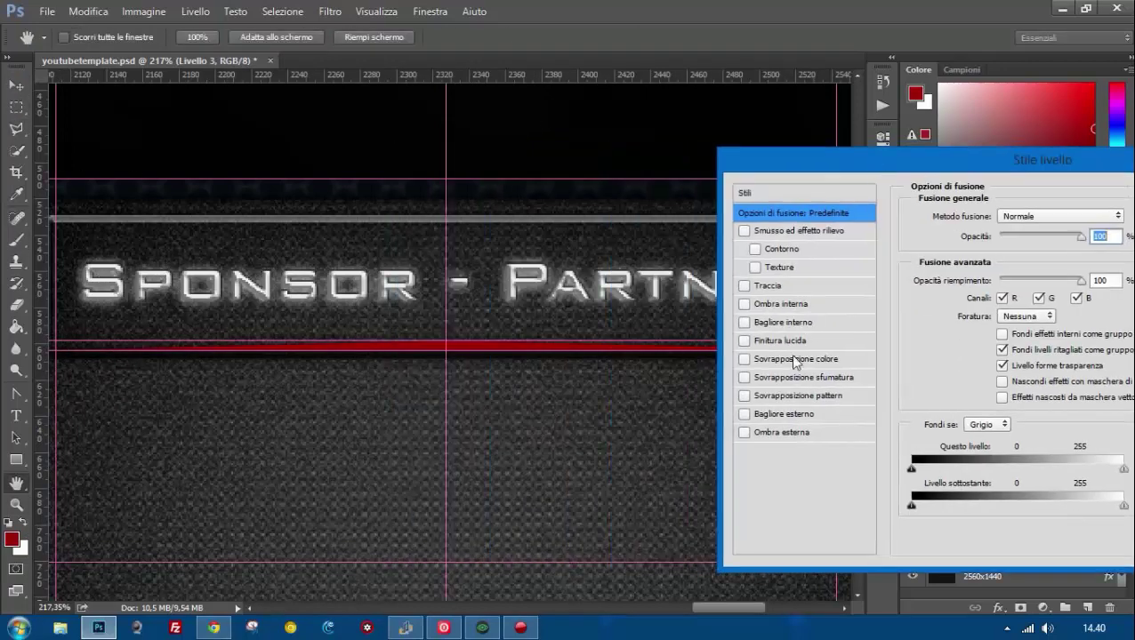
{"action": "left_click", "coordinate": [872, 303]}
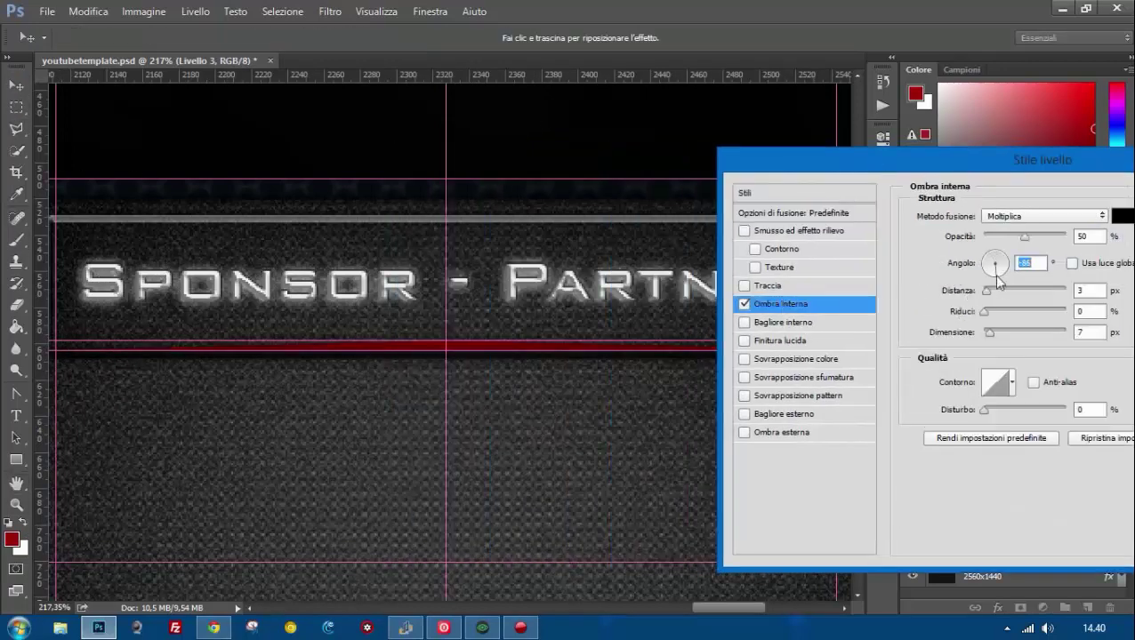
{"action": "left_click", "coordinate": [782, 378]}
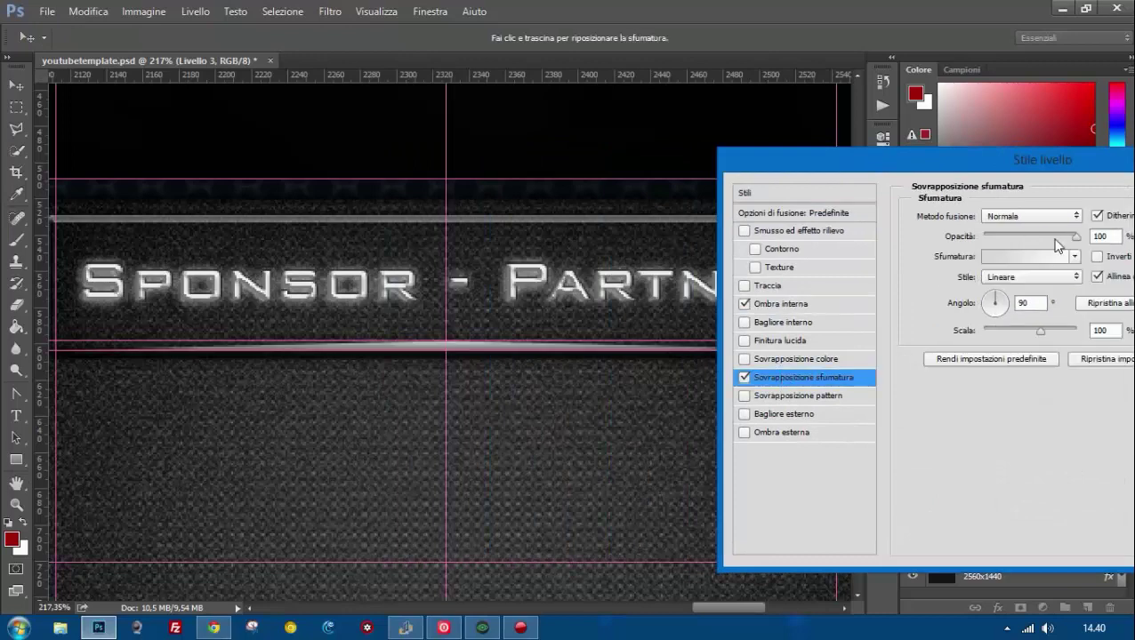
{"action": "left_click", "coordinate": [987, 253]}
{"action": "double_click", "coordinate": [655, 454]}
{"action": "left_click", "coordinate": [926, 134]}
{"action": "left_click", "coordinate": [1045, 252]}
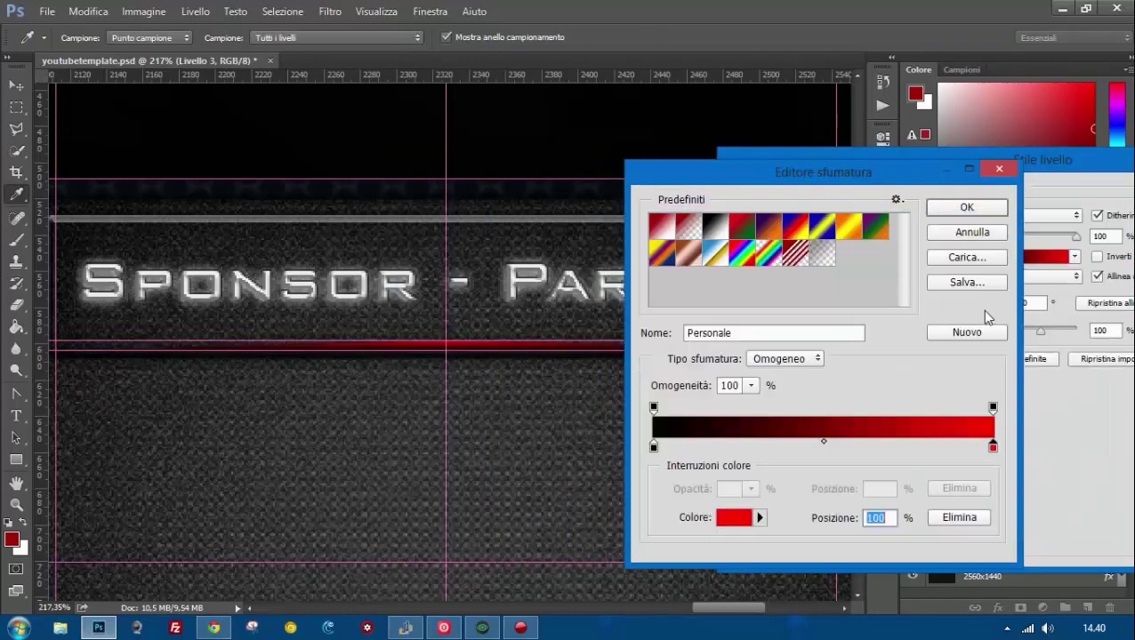
Add a dark red middle stop to the gradient, set scale to 75, and apply.
{"action": "left_click", "coordinate": [857, 445]}
{"action": "double_click", "coordinate": [879, 447]}
{"action": "key", "text": "Return"}
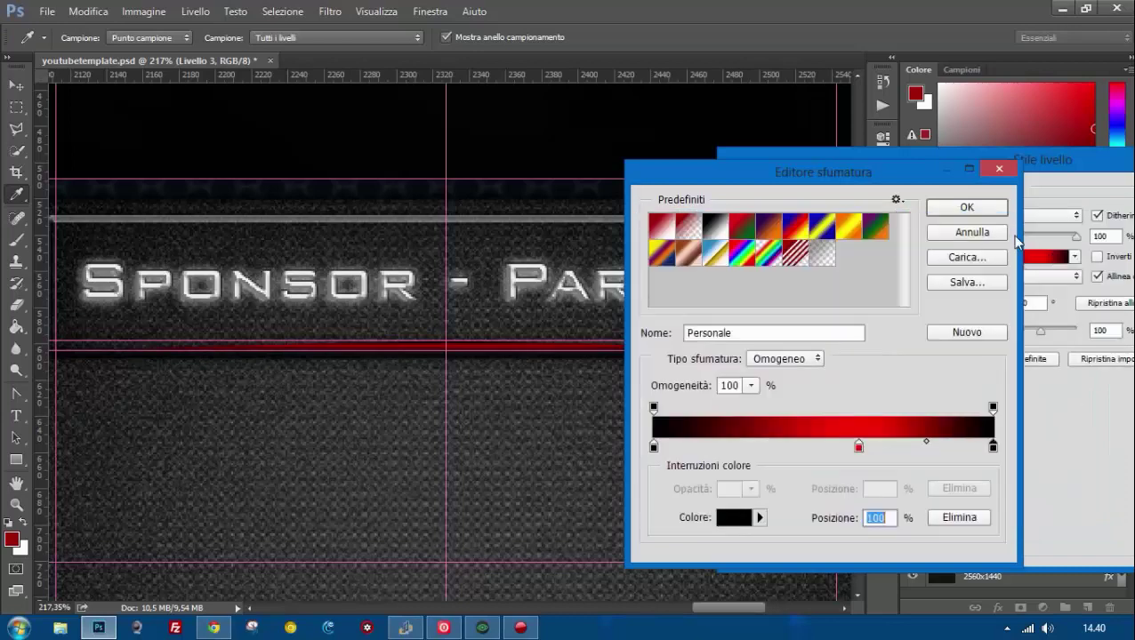
{"action": "key", "text": "Return"}
{"action": "left_click_drag", "start_coordinate": [847, 343], "coordinate": [822, 342]}
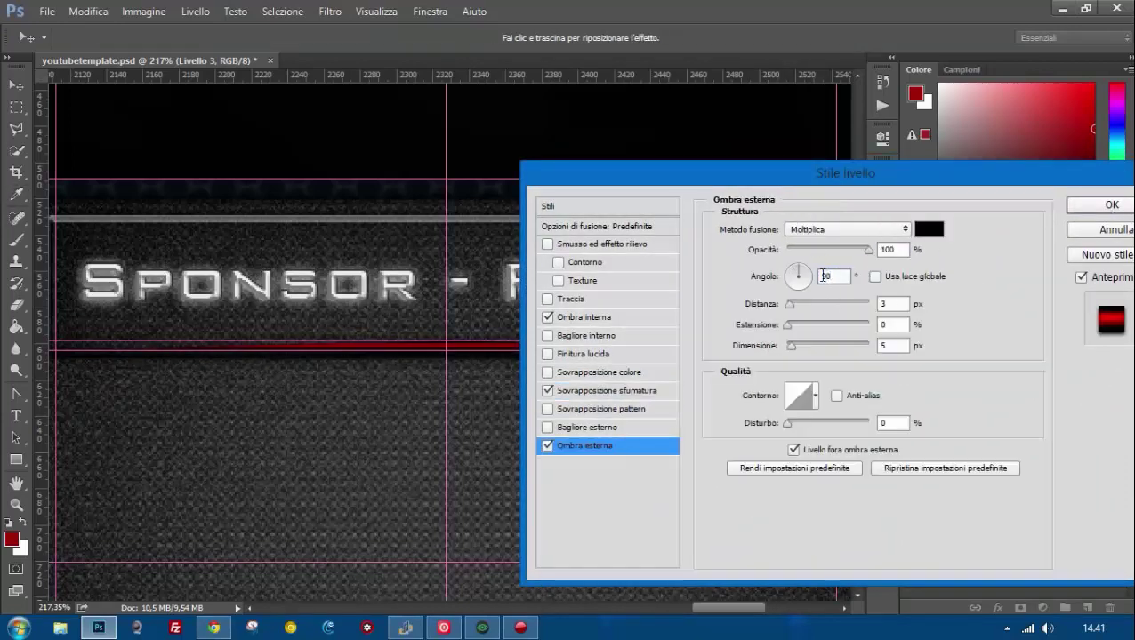
{"action": "key", "text": "Return"}
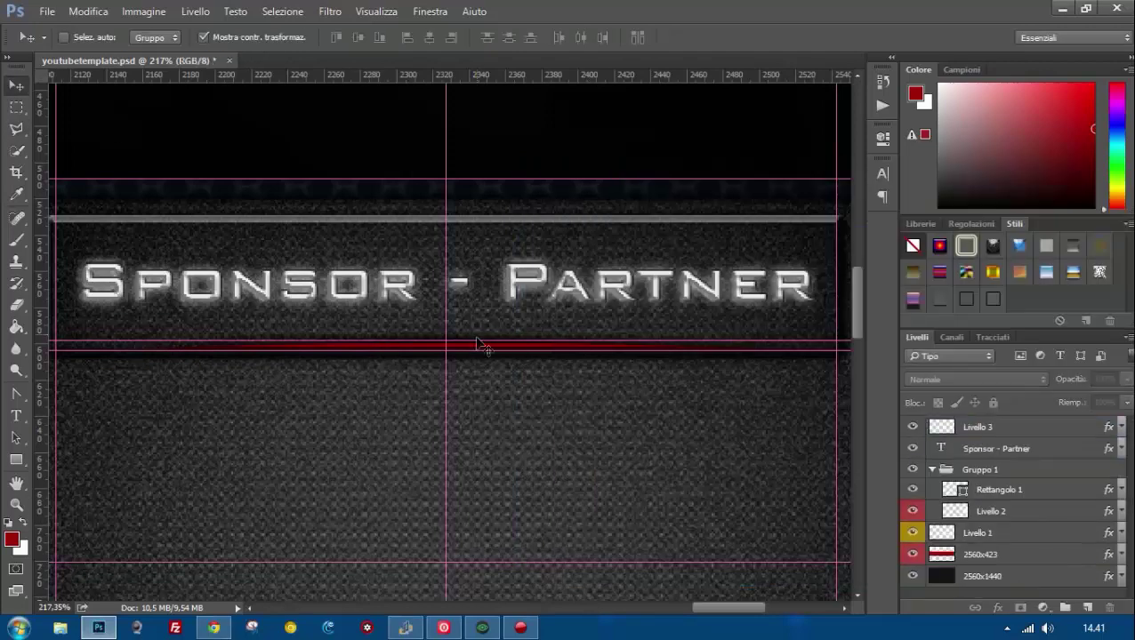
Review the band's inner shadow and adjust a gradient stop colour.
{"action": "double_click", "coordinate": [1022, 431]}
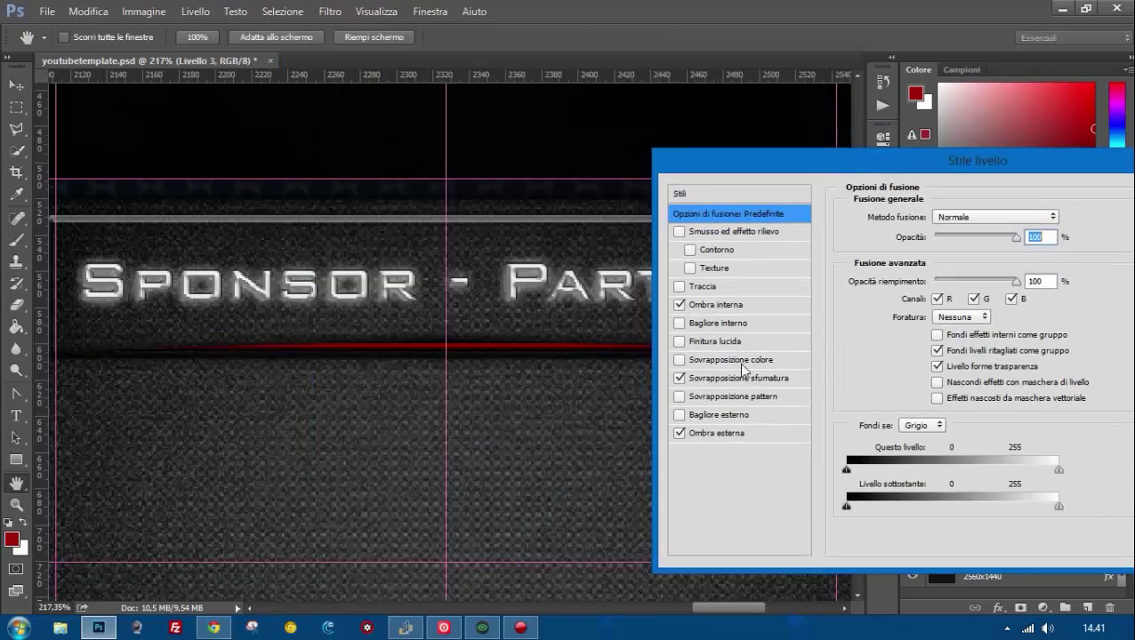
{"action": "left_click", "coordinate": [763, 307]}
{"action": "left_click", "coordinate": [738, 378]}
{"action": "left_click", "coordinate": [960, 257]}
{"action": "double_click", "coordinate": [649, 391]}
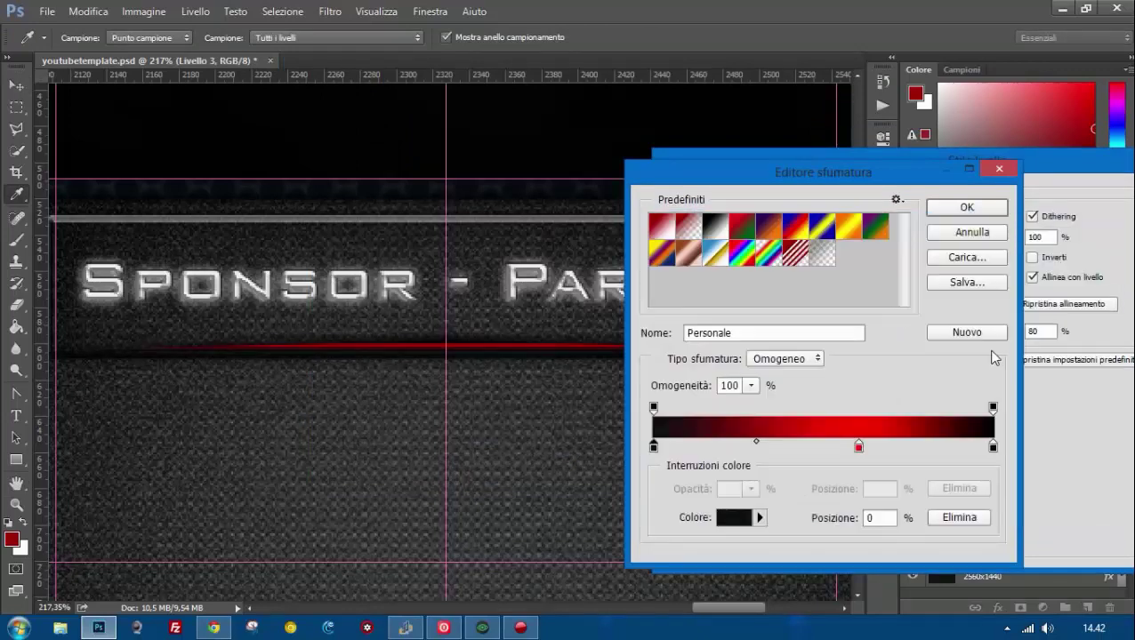
{"action": "left_click", "coordinate": [1045, 251]}
{"action": "left_click", "coordinate": [966, 206]}
{"action": "key", "text": "Return"}
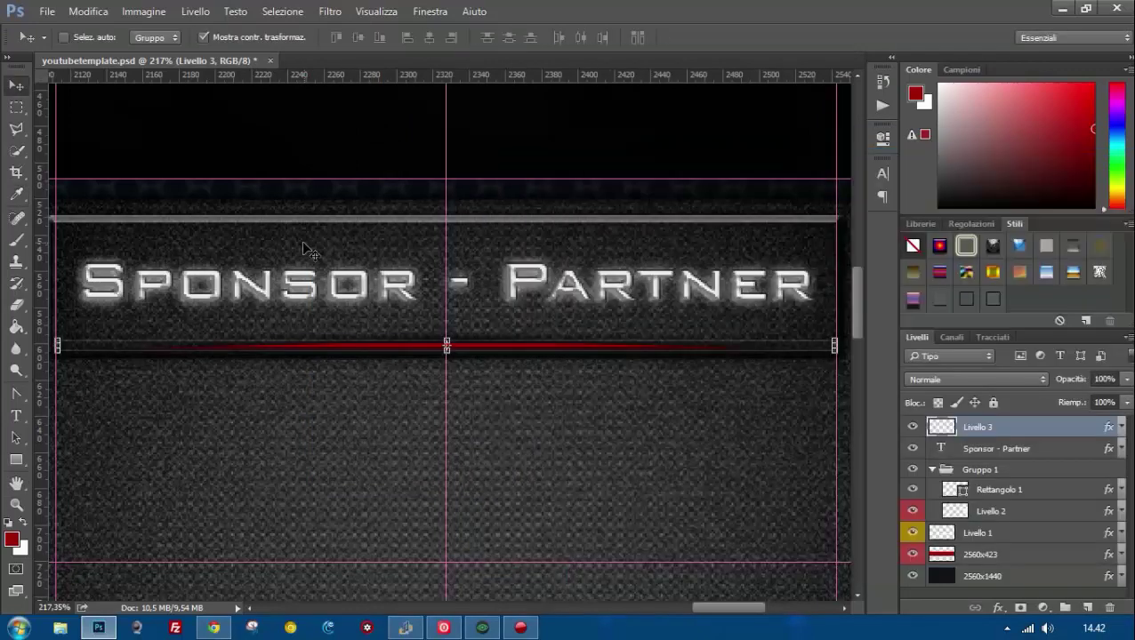
Centre Livello 3's middle gradient stop at 50% and change a stop's colour.
{"action": "key", "text": "z"}
{"action": "key", "text": "ctrl+0"}
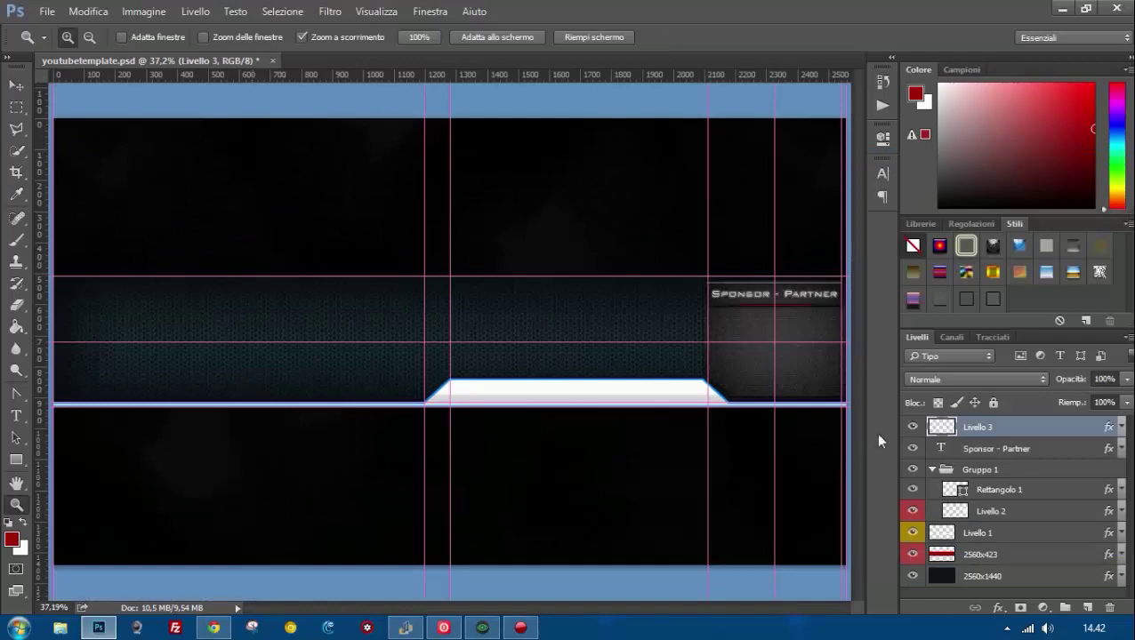
{"action": "double_click", "coordinate": [956, 442]}
{"action": "left_click", "coordinate": [138, 388]}
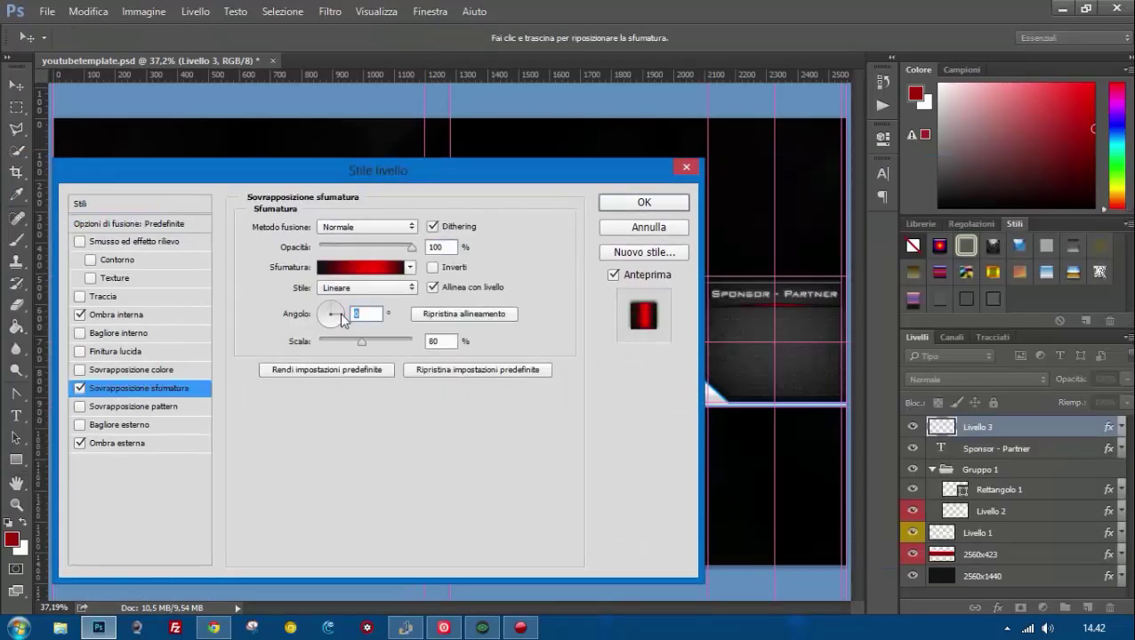
{"action": "left_click", "coordinate": [355, 274]}
{"action": "left_click_drag", "start_coordinate": [531, 184], "coordinate": [499, 182]}
{"action": "left_click_drag", "start_coordinate": [496, 456], "coordinate": [459, 456]}
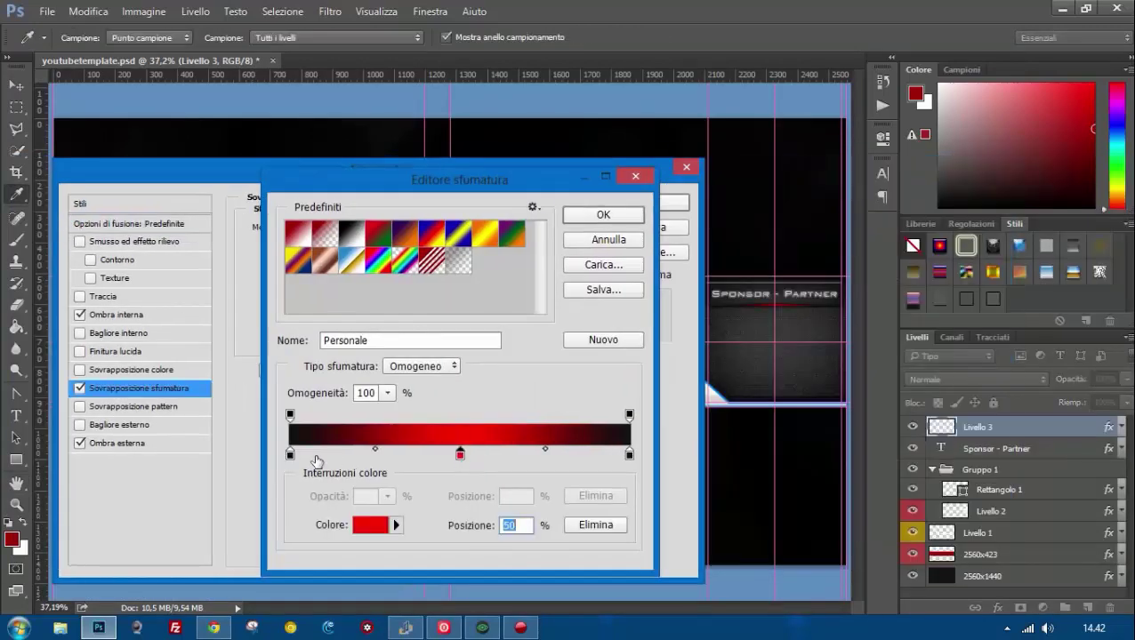
{"action": "double_click", "coordinate": [459, 455]}
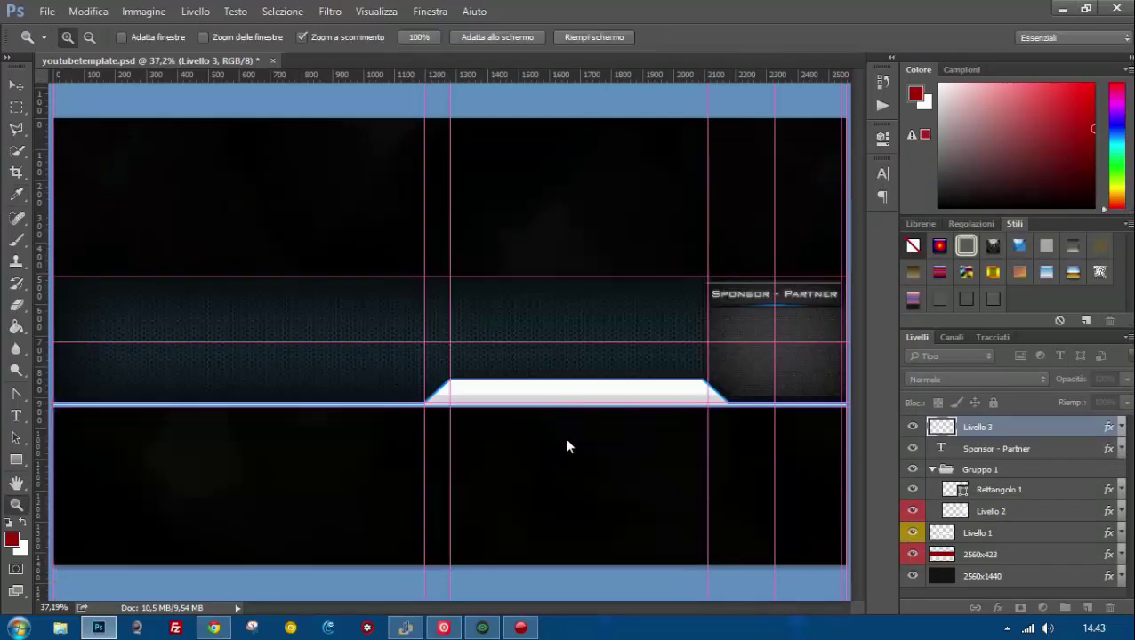
Inspect Livello 1's stroke effect settings.
{"action": "left_click", "coordinate": [611, 432]}
{"action": "left_click", "coordinate": [987, 532]}
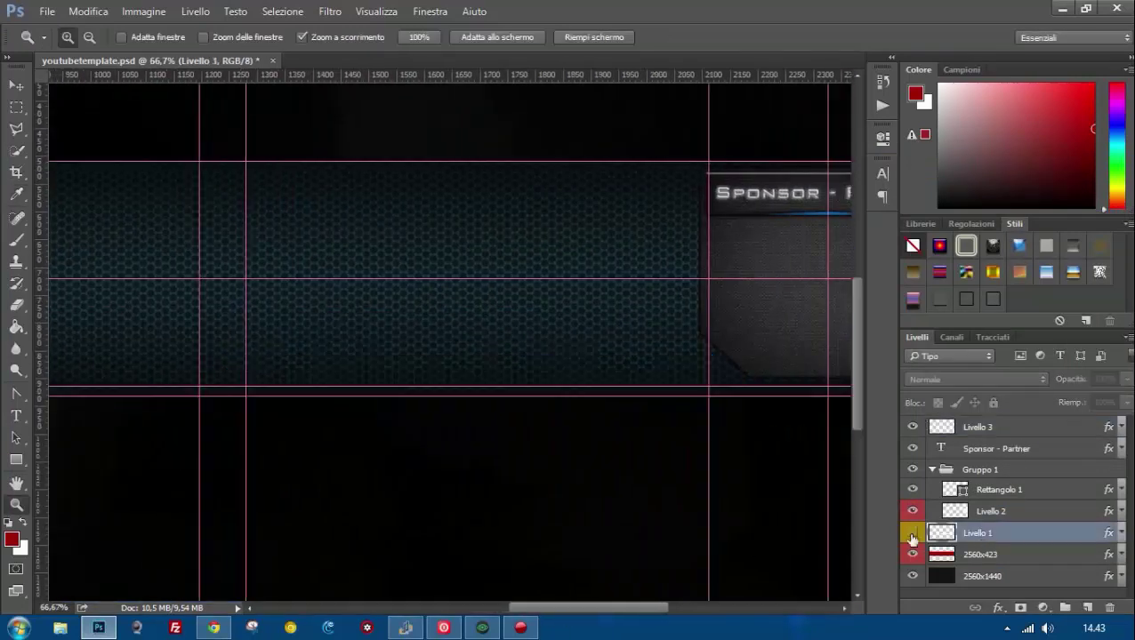
{"action": "double_click", "coordinate": [1044, 540]}
{"action": "left_click", "coordinate": [115, 296]}
{"action": "mouse_move", "coordinate": [421, 173]}
{"action": "left_mouse_down"}
{"action": "mouse_move", "coordinate": [1062, 190]}
{"action": "mouse_move", "coordinate": [592, 211]}
{"action": "left_mouse_up"}
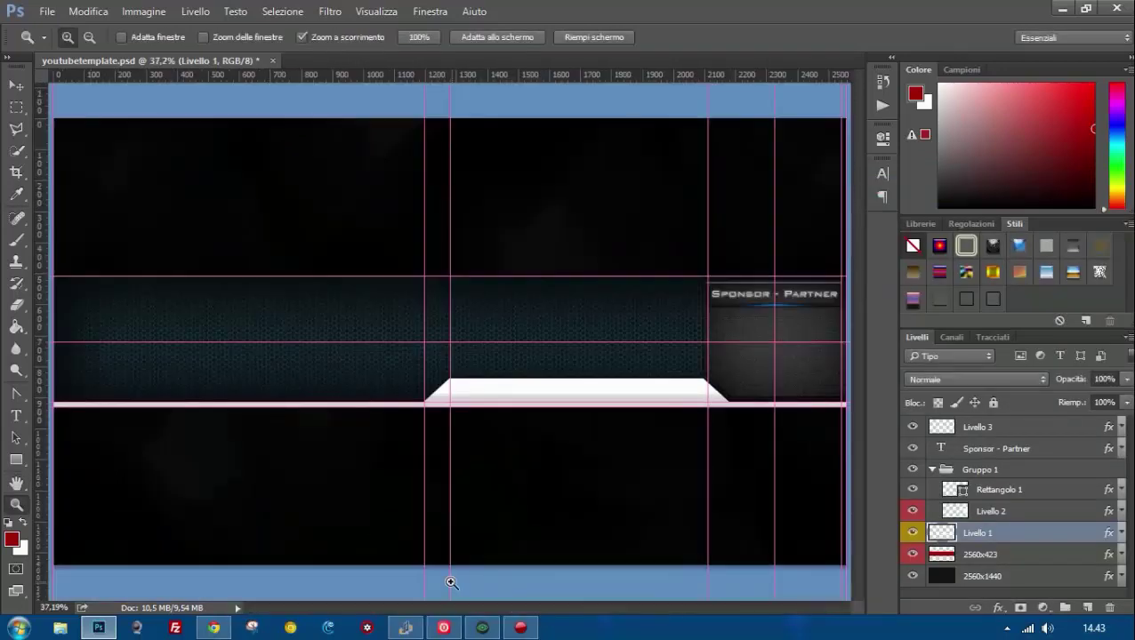
Bevel the 2560x423 band with a hexagon texture from the Spiderman pattern set.
{"action": "double_click", "coordinate": [1041, 554]}
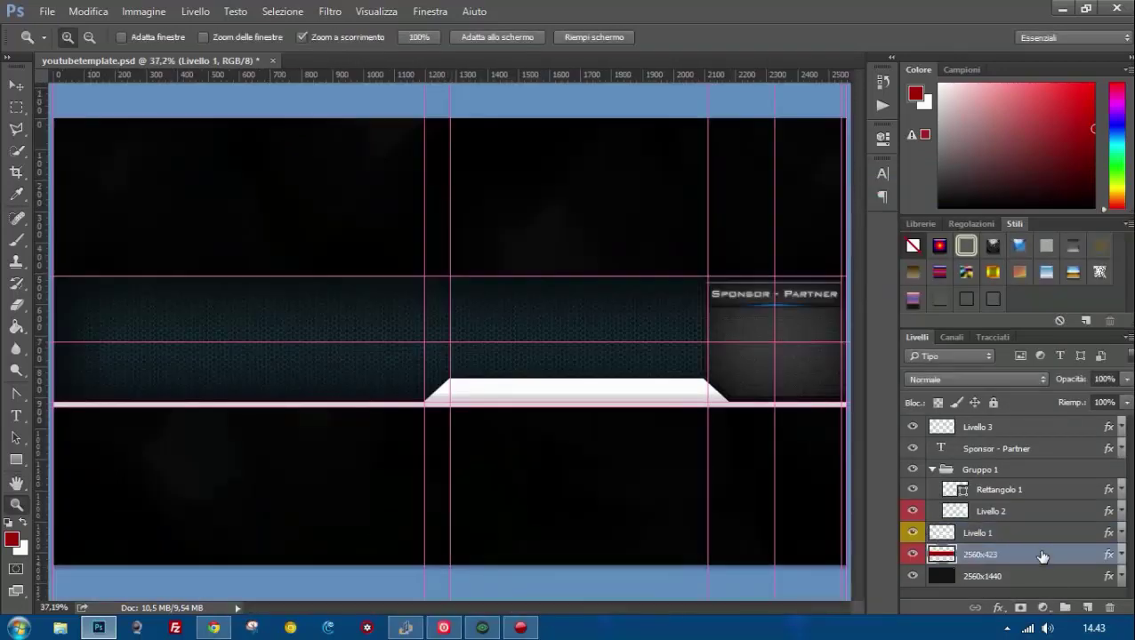
{"action": "left_click_drag", "start_coordinate": [691, 208], "coordinate": [681, 205]}
{"action": "left_click", "coordinate": [658, 268]}
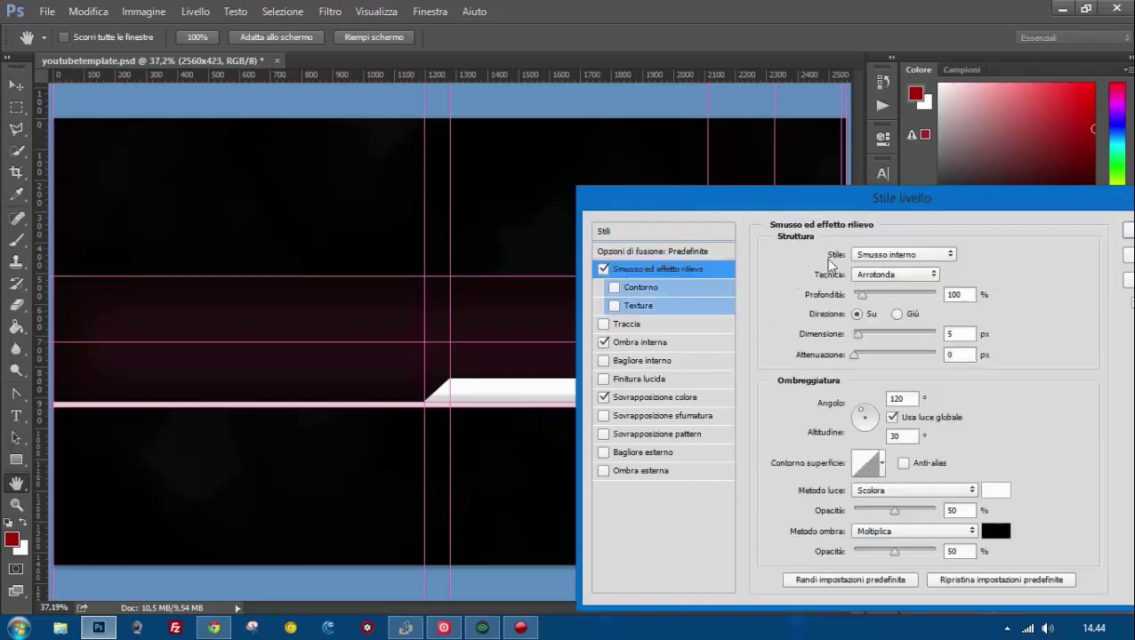
{"action": "left_click", "coordinate": [725, 307]}
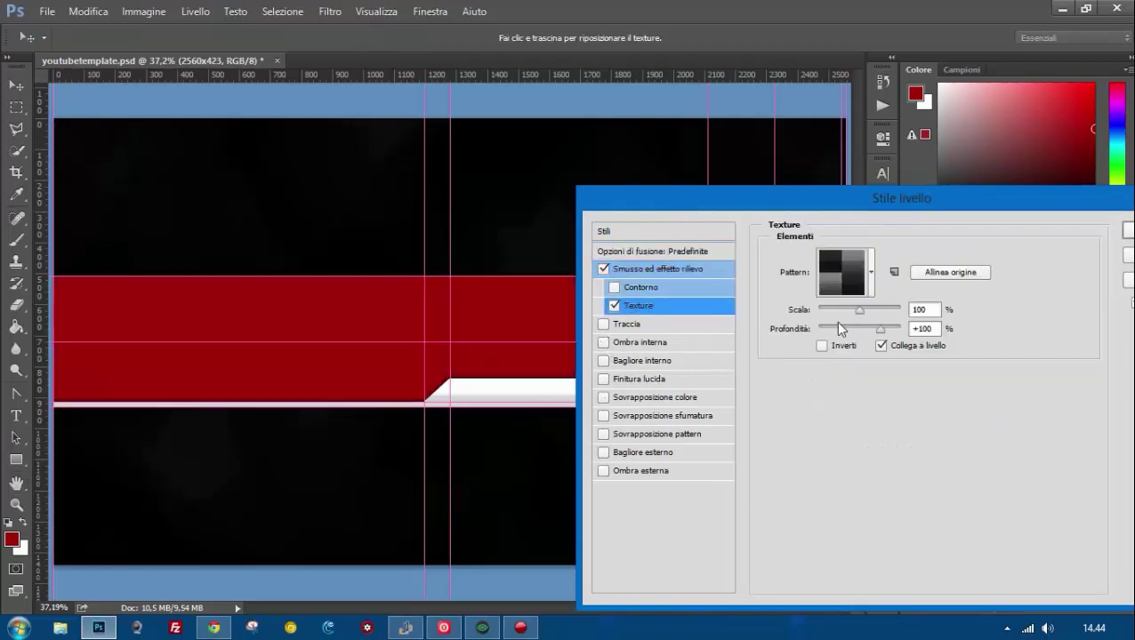
{"action": "left_click", "coordinate": [870, 272]}
{"action": "left_click", "coordinate": [994, 318]}
{"action": "left_click", "coordinate": [854, 503]}
{"action": "key", "text": "Return"}
{"action": "left_click", "coordinate": [702, 325]}
{"action": "double_click", "coordinate": [702, 324]}
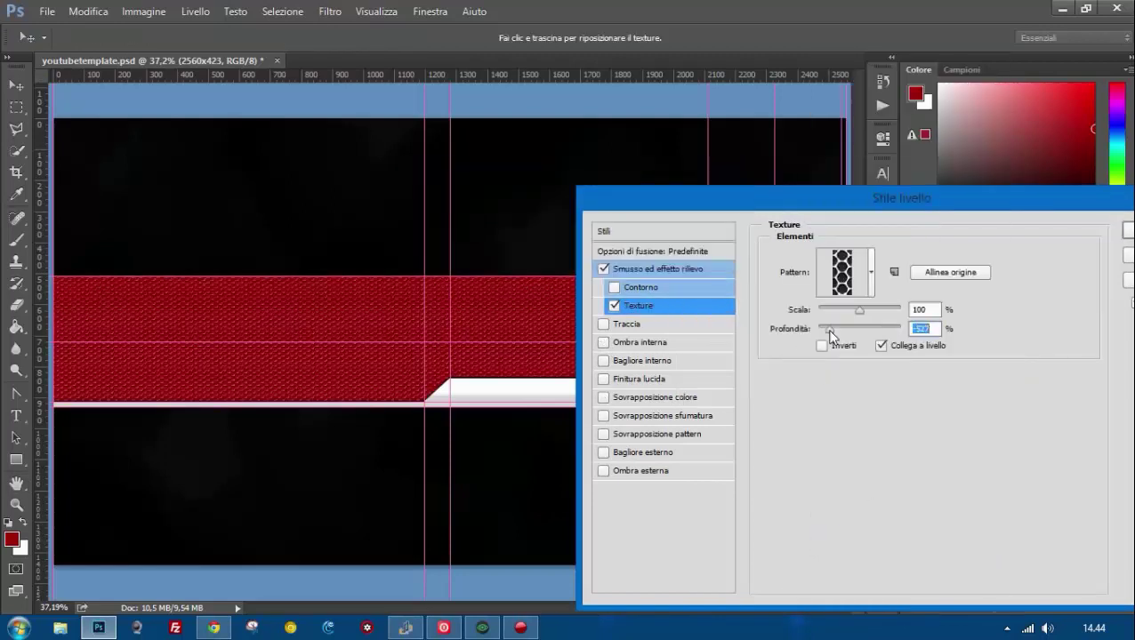
Add an inner shadow and ~38% colour overlay, then fill the band with #005da4.
{"action": "left_click", "coordinate": [663, 343]}
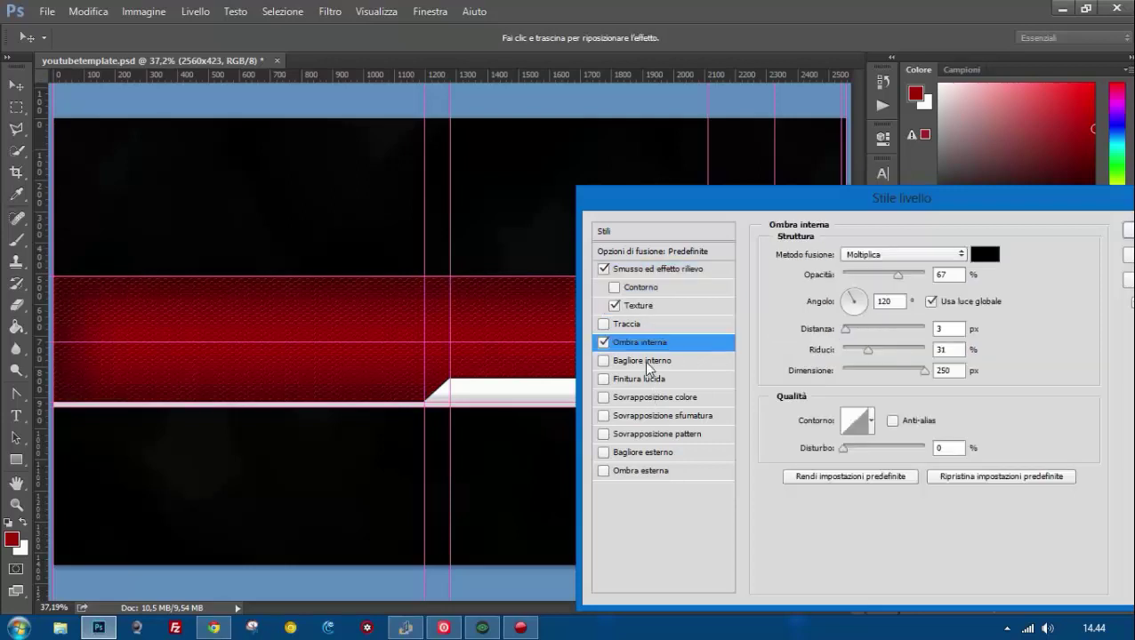
{"action": "left_click", "coordinate": [646, 397]}
{"action": "left_click", "coordinate": [872, 275]}
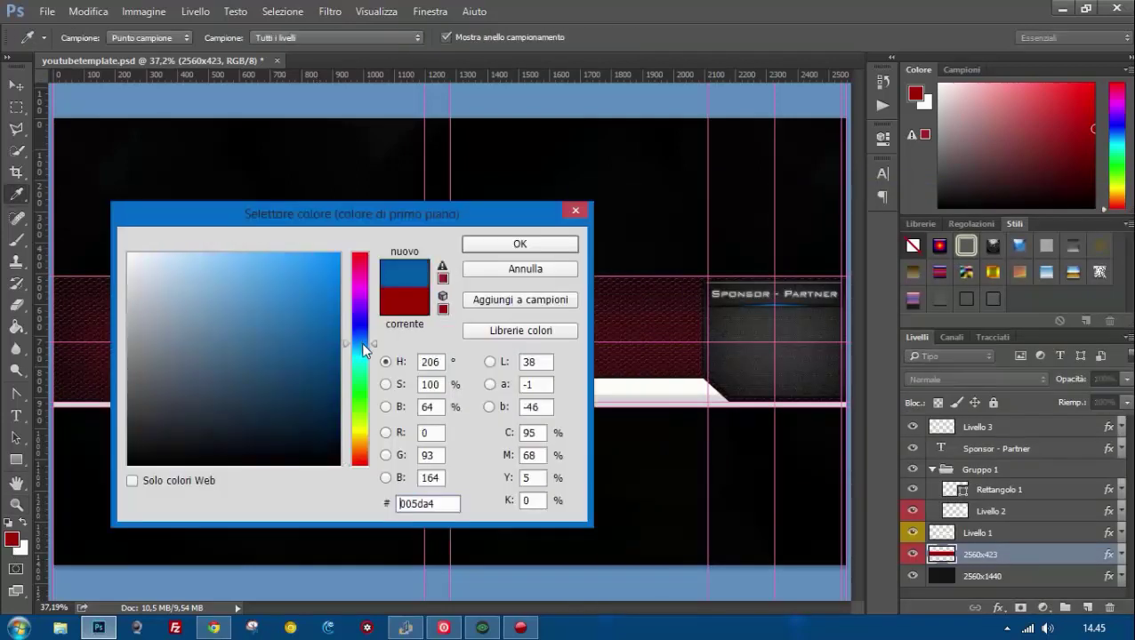
{"action": "left_click", "coordinate": [16, 326]}
{"action": "left_click", "coordinate": [463, 290]}
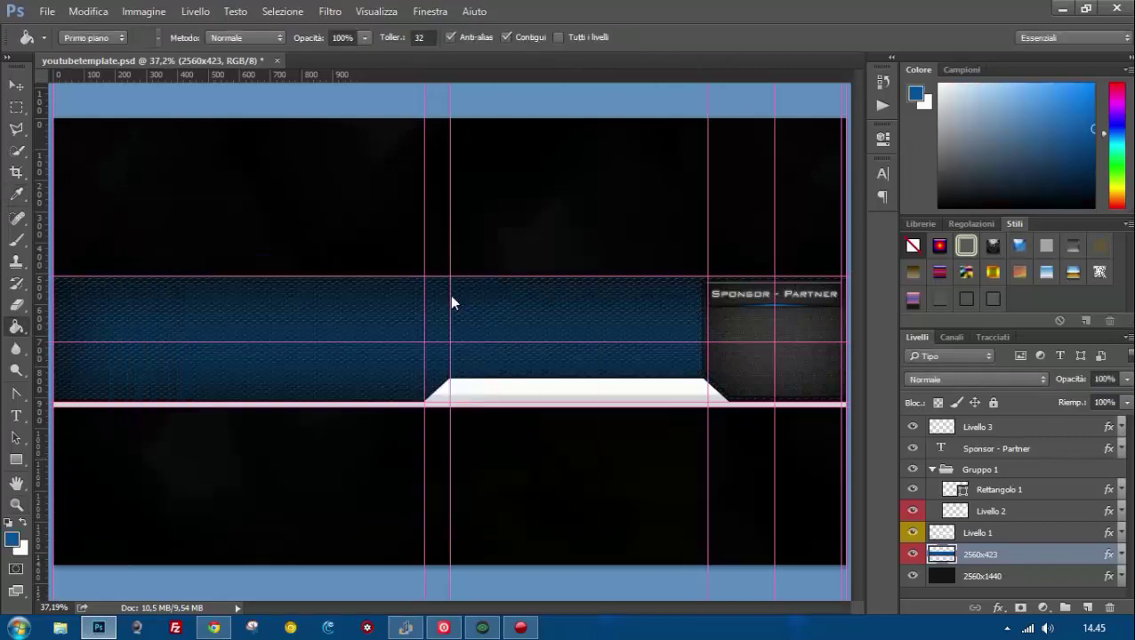
{"action": "left_click", "coordinate": [449, 295]}
Zoom in on the band's left part and select Livello 1.
{"action": "left_click", "coordinate": [17, 505]}
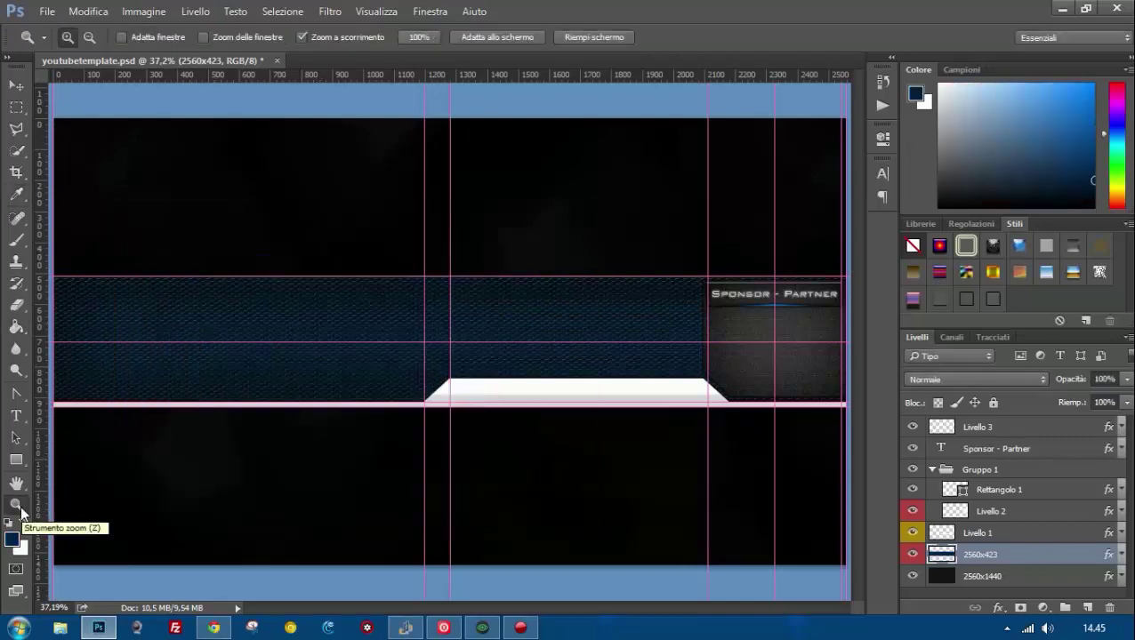
{"action": "left_click", "coordinate": [228, 375]}
{"action": "left_click", "coordinate": [228, 374]}
{"action": "left_click", "coordinate": [1021, 530]}
Add a horizontal guide at 838 px and one along the white strip's top edge.
{"action": "left_click_drag", "start_coordinate": [443, 78], "coordinate": [471, 371]}
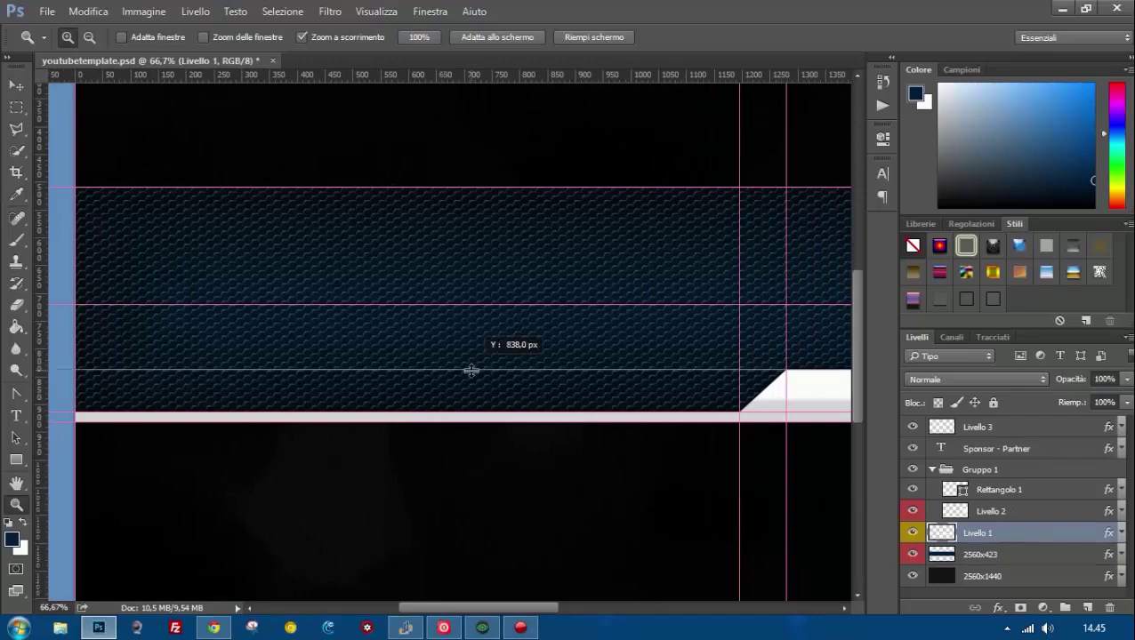
{"action": "scroll", "coordinate": [489, 587], "scroll_direction": "right", "scroll_amount": 3}
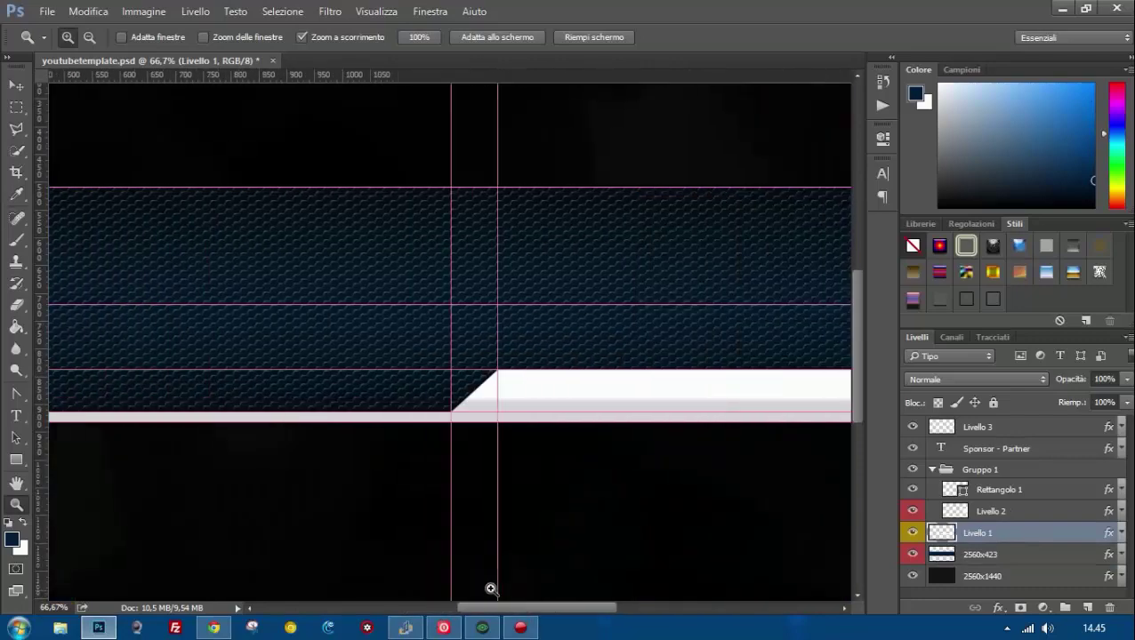
{"action": "scroll", "coordinate": [684, 399], "scroll_direction": "left", "scroll_amount": 4}
{"action": "left_click_drag", "start_coordinate": [431, 348], "coordinate": [435, 414]}
{"action": "left_click_drag", "start_coordinate": [676, 404], "coordinate": [761, 392]}
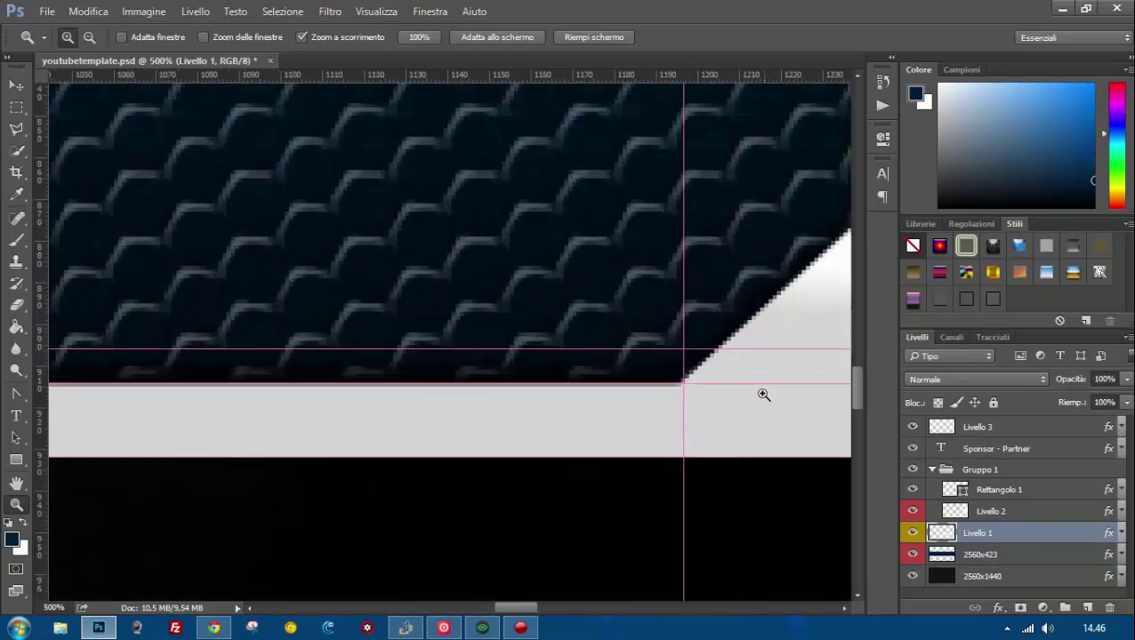
{"action": "scroll", "coordinate": [760, 393], "scroll_direction": "up", "scroll_amount": 3}
{"action": "key", "text": "i"}
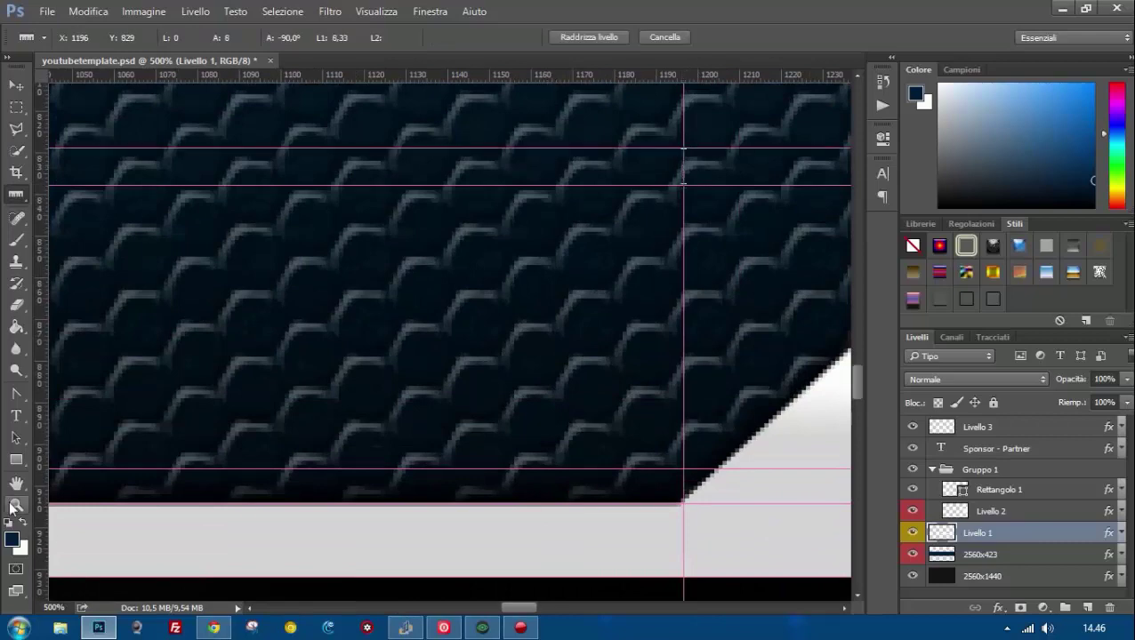
{"action": "key", "text": "z"}
{"action": "scroll", "coordinate": [684, 169], "scroll_direction": "down", "scroll_amount": 5}
{"action": "left_click_drag", "start_coordinate": [570, 610], "coordinate": [531, 610]}
Replace the upper guide with vertical guides at the strip's slant corner and one just above.
{"action": "key", "text": "v"}
{"action": "left_click", "coordinate": [600, 248]}
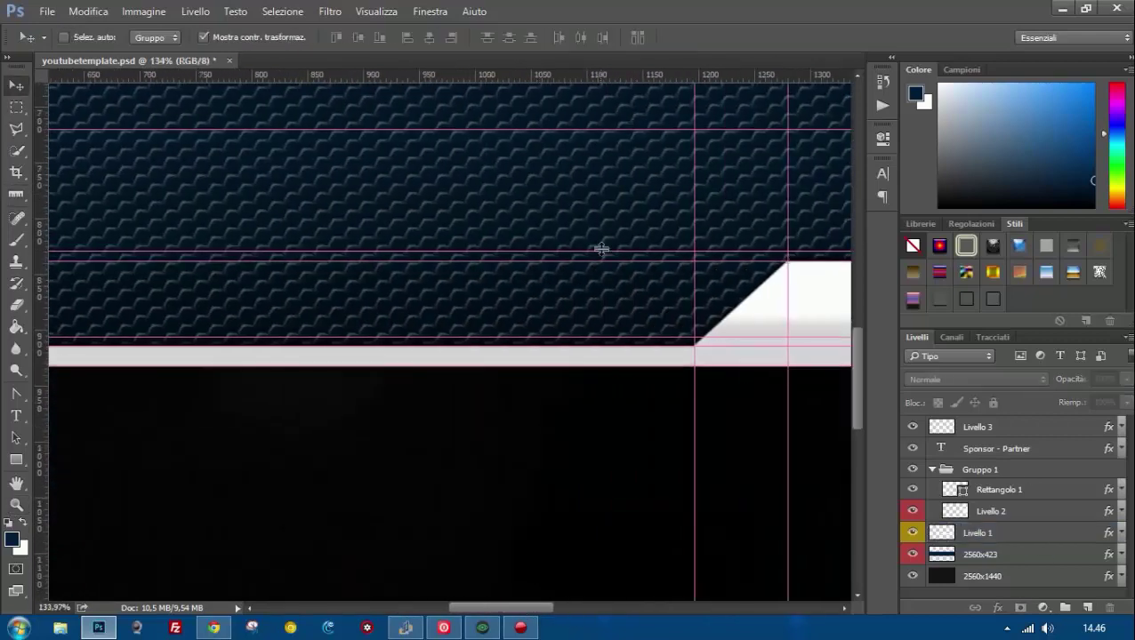
{"action": "left_click_drag", "start_coordinate": [565, 338], "coordinate": [774, 261]}
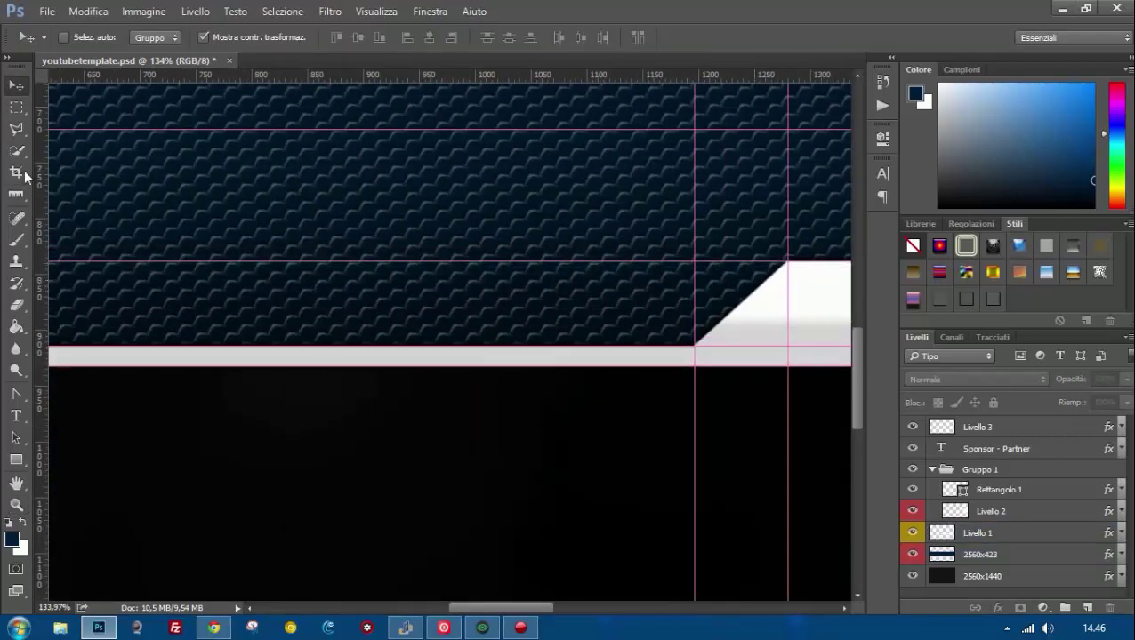
{"action": "left_click_drag", "start_coordinate": [39, 178], "coordinate": [770, 265]}
{"action": "key", "text": "i"}
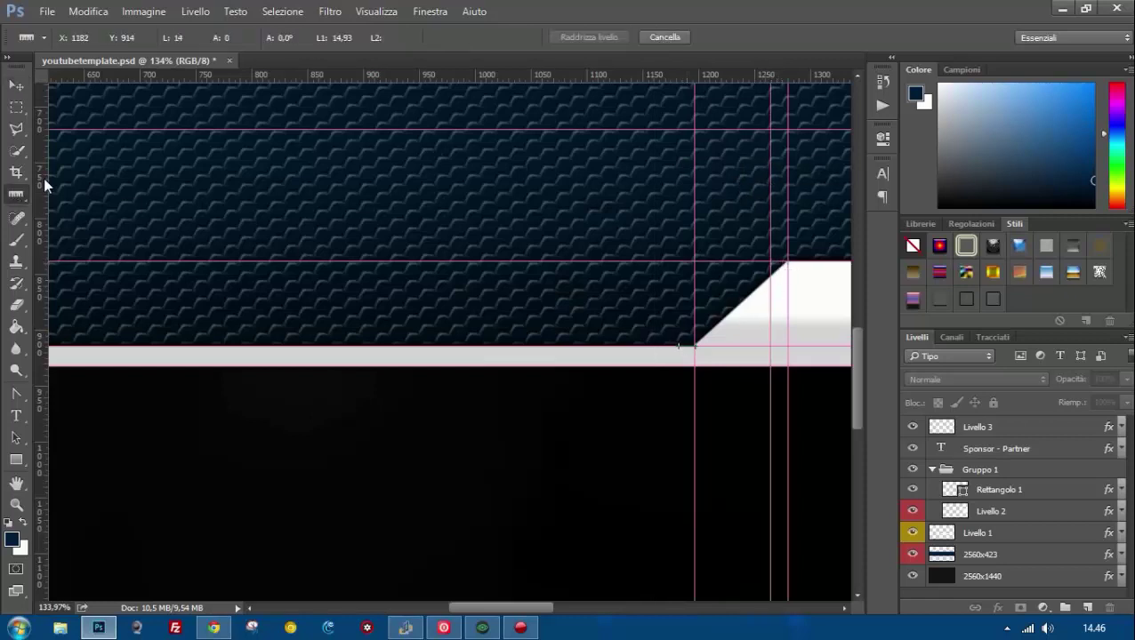
{"action": "left_click_drag", "start_coordinate": [44, 184], "coordinate": [678, 267]}
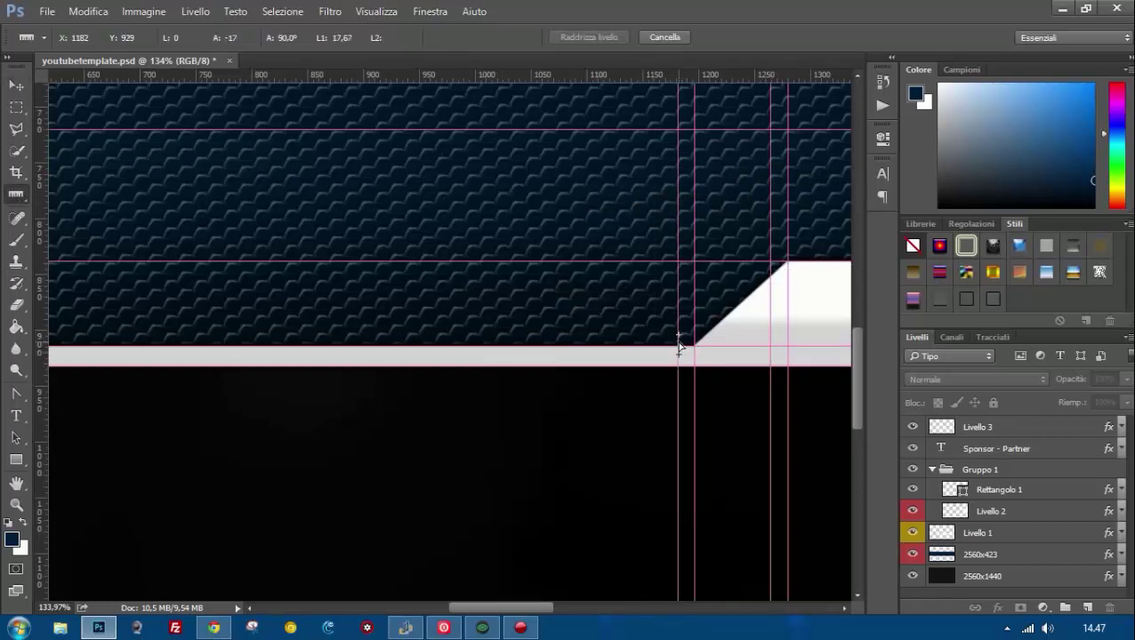
{"action": "left_click_drag", "start_coordinate": [685, 75], "coordinate": [767, 338]}
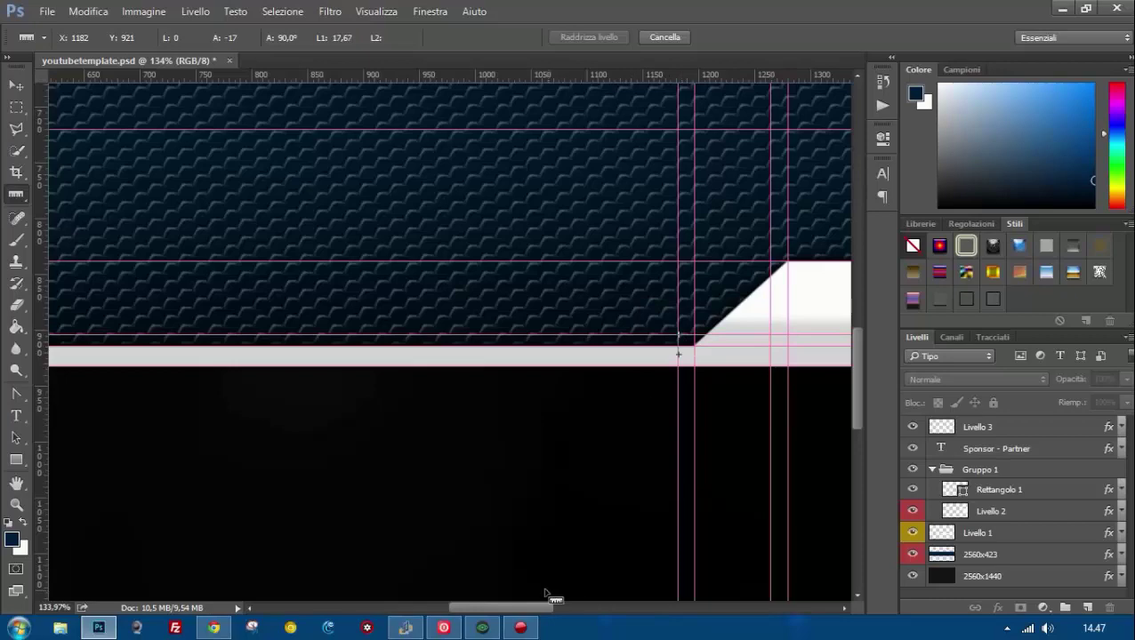
Add vertical guides near the banner's left side, repositioning and removing misplaced ones.
{"action": "scroll", "coordinate": [747, 311], "scroll_direction": "down", "scroll_amount": 5}
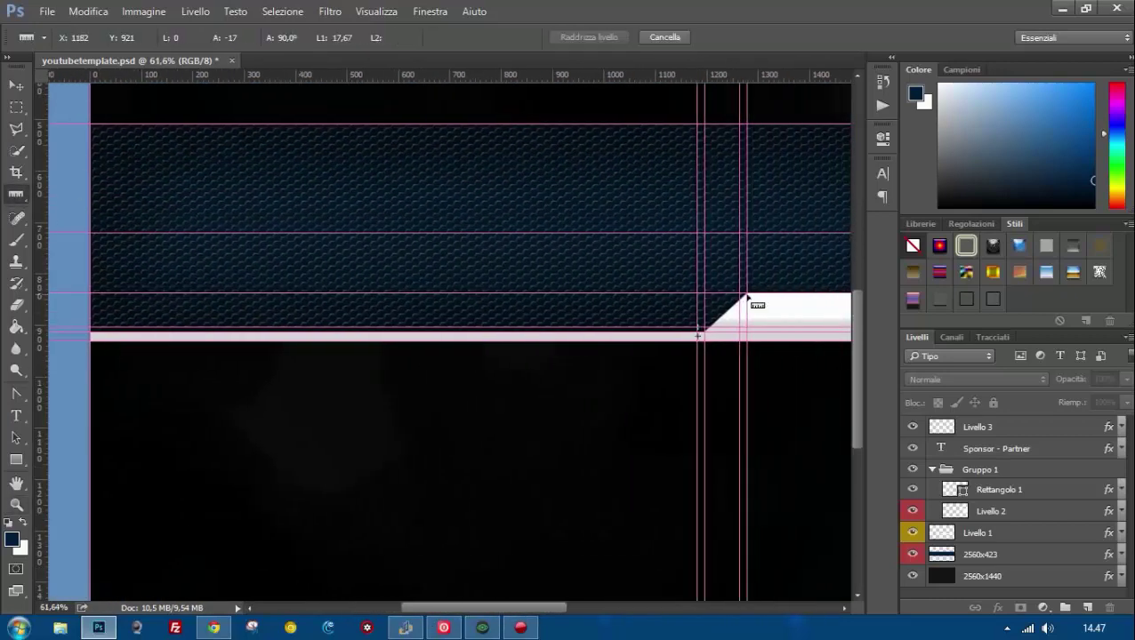
{"action": "left_click_drag", "start_coordinate": [40, 289], "coordinate": [213, 295]}
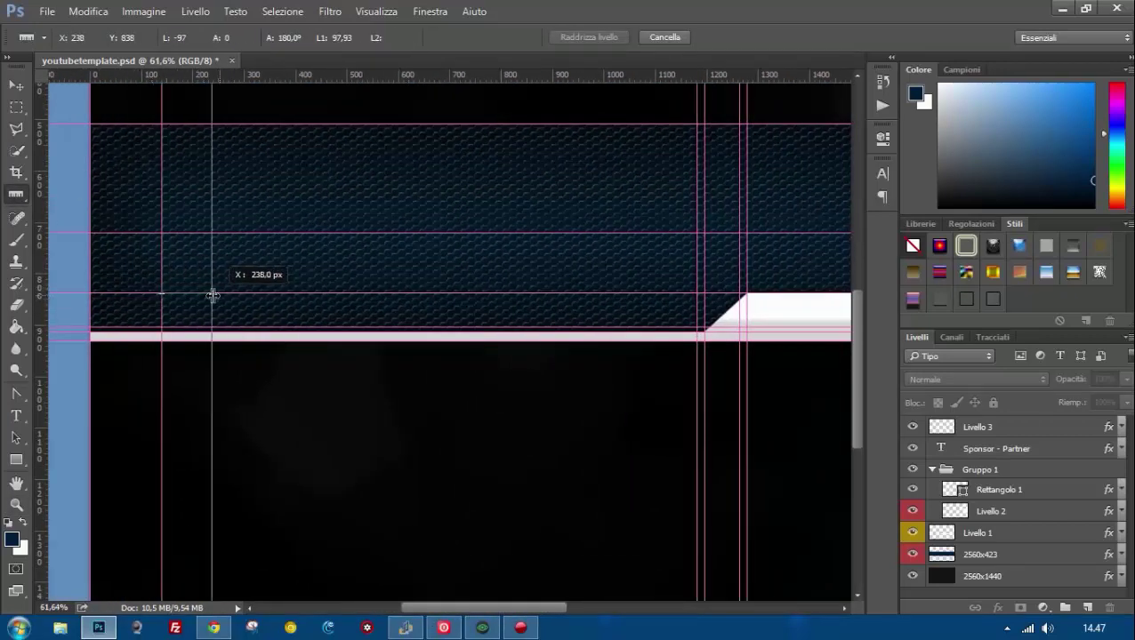
{"action": "scroll", "coordinate": [753, 283], "scroll_direction": "up", "scroll_amount": 2}
{"action": "scroll", "coordinate": [709, 329], "scroll_direction": "up", "scroll_amount": 2}
{"action": "scroll", "coordinate": [709, 329], "scroll_direction": "up", "scroll_amount": 2}
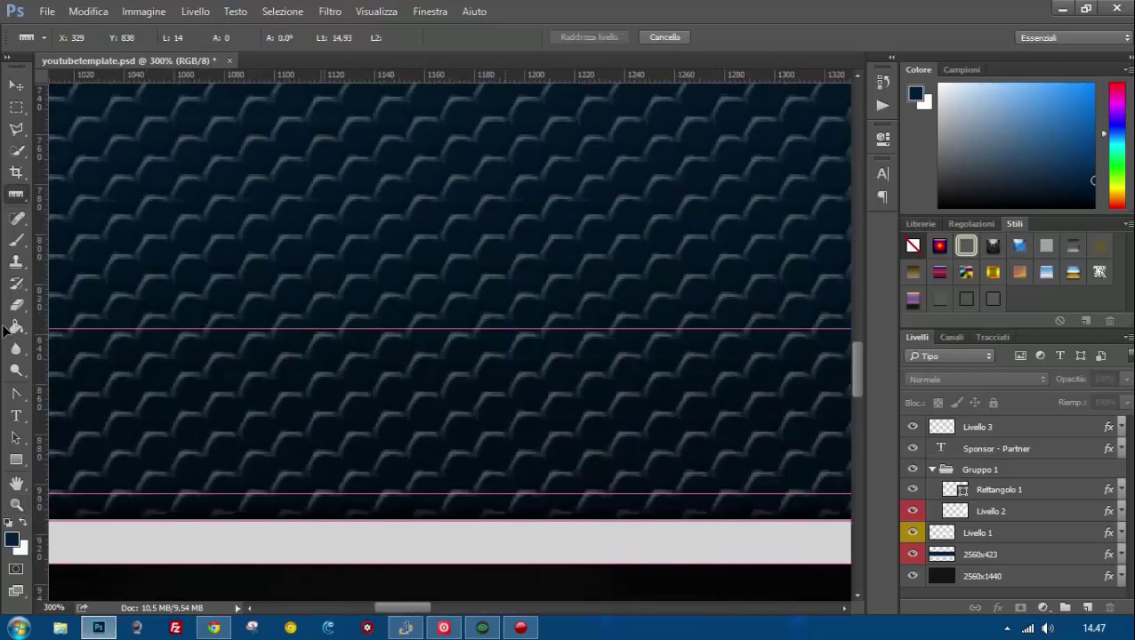
{"action": "left_click_drag", "start_coordinate": [338, 272], "coordinate": [474, 302]}
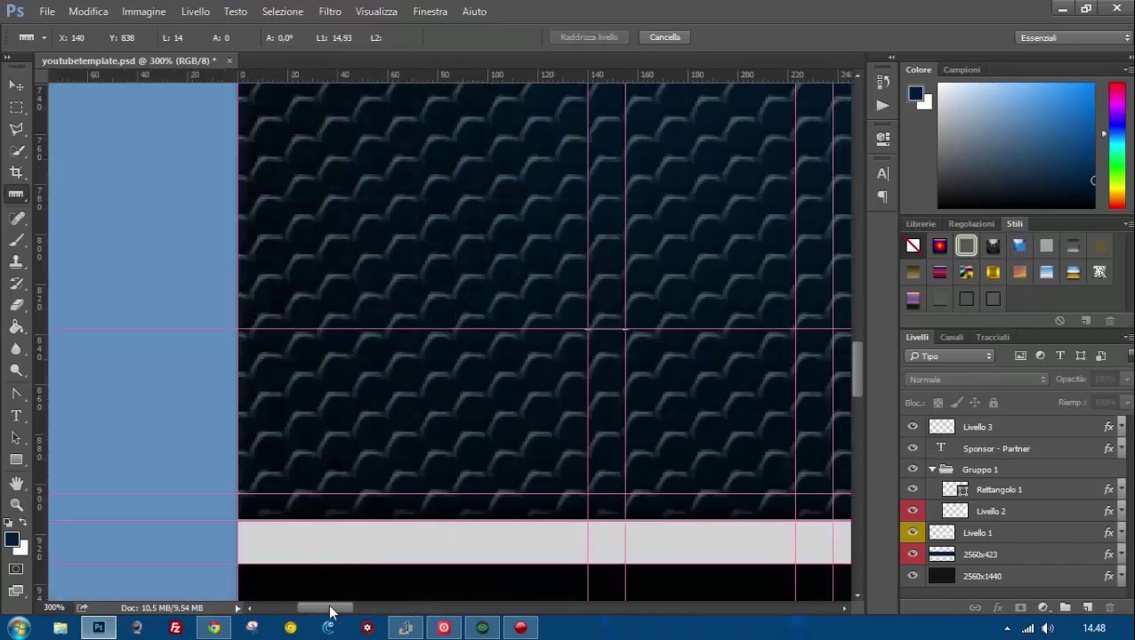
{"action": "left_click_drag", "start_coordinate": [371, 311], "coordinate": [316, 380]}
Check the left guides close up, zoom out to 66.67%, and select Livello 3.
{"action": "key", "text": "z"}
{"action": "key", "text": "ctrl+0"}
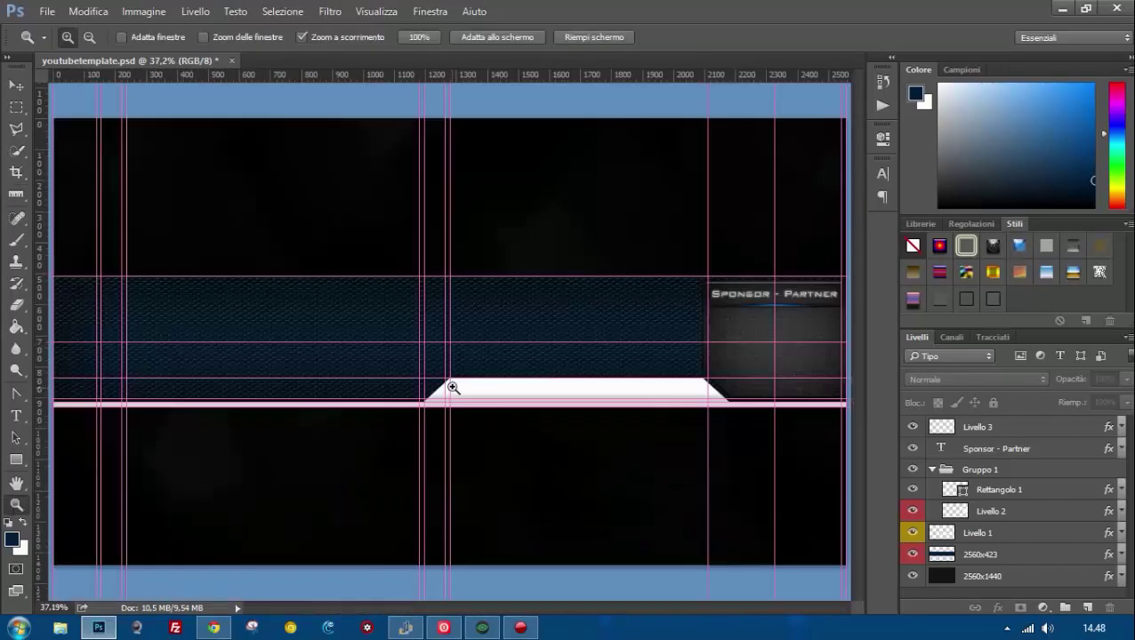
{"action": "double_click", "coordinate": [59, 401]}
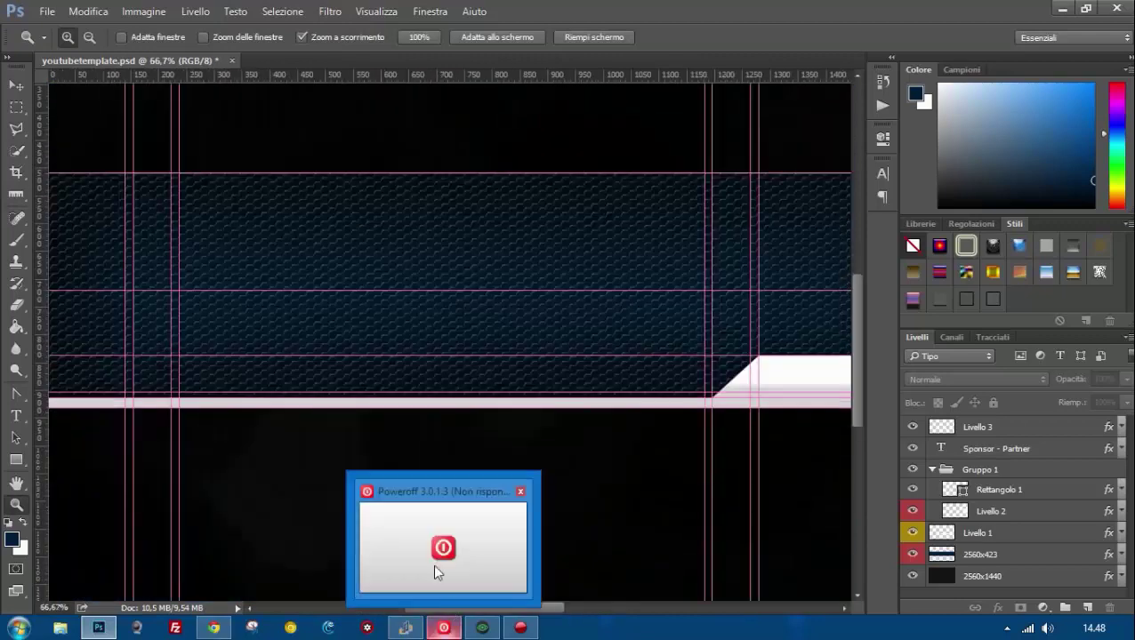
{"action": "left_click_drag", "start_coordinate": [110, 375], "coordinate": [126, 293]}
{"action": "key", "text": "i"}
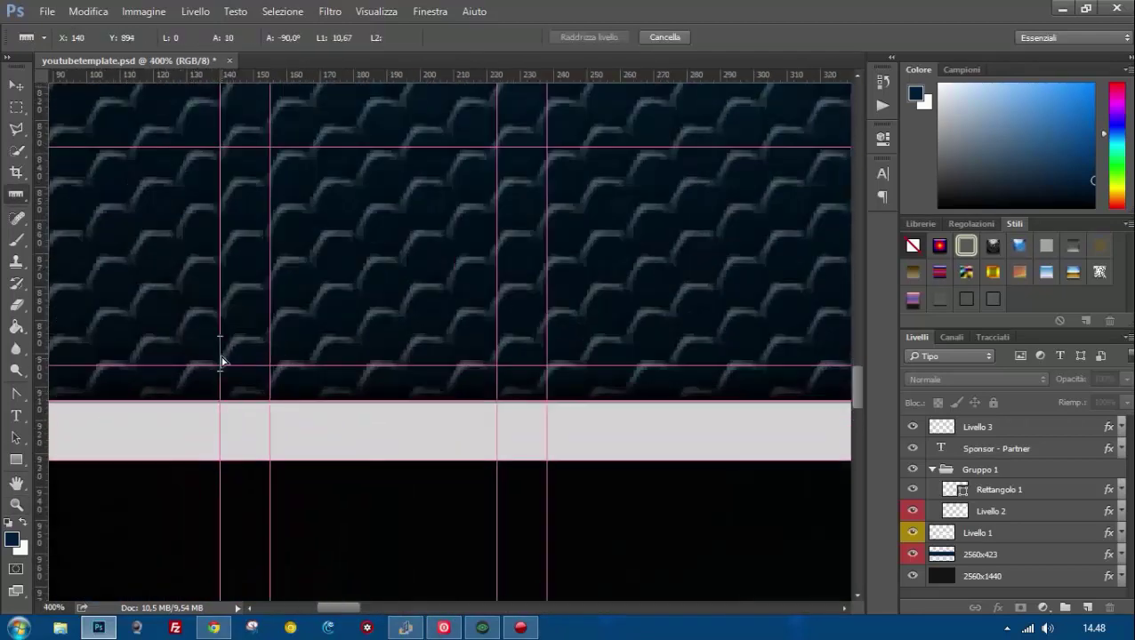
{"action": "key", "text": "z"}
{"action": "right_click", "coordinate": [451, 307]}
{"action": "left_click", "coordinate": [462, 307]}
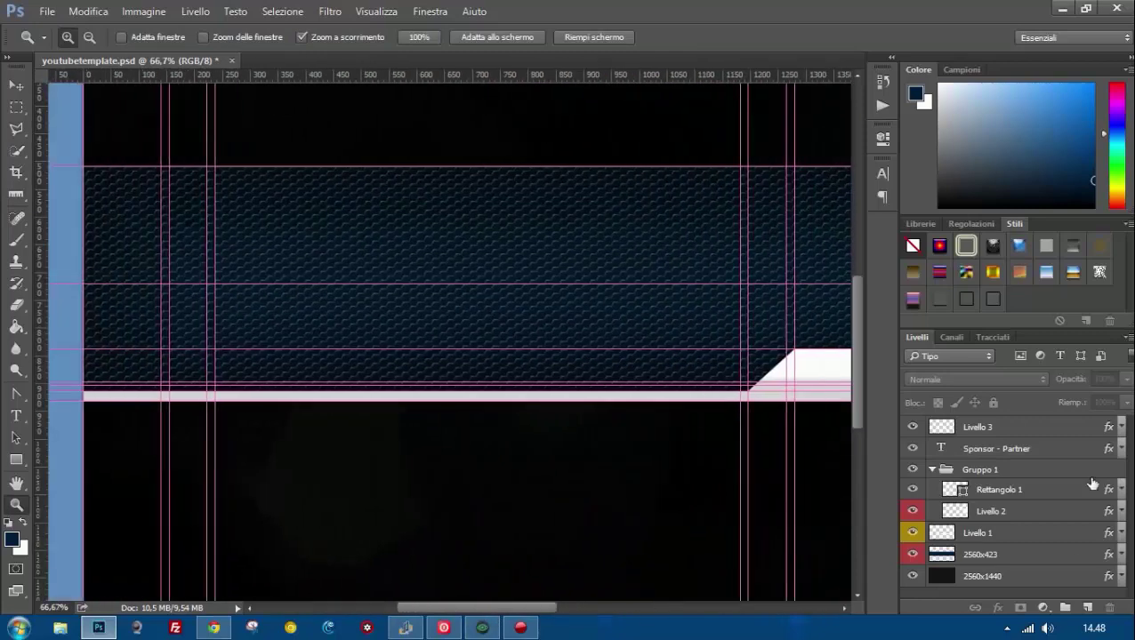
{"action": "left_click", "coordinate": [929, 428]}
{"action": "key", "text": "ctrl+0"}
Lasso the strip's slanted left part and brush paint over it.
{"action": "key", "text": "ctrl+plus"}
{"action": "key", "text": "ctrl+plus"}
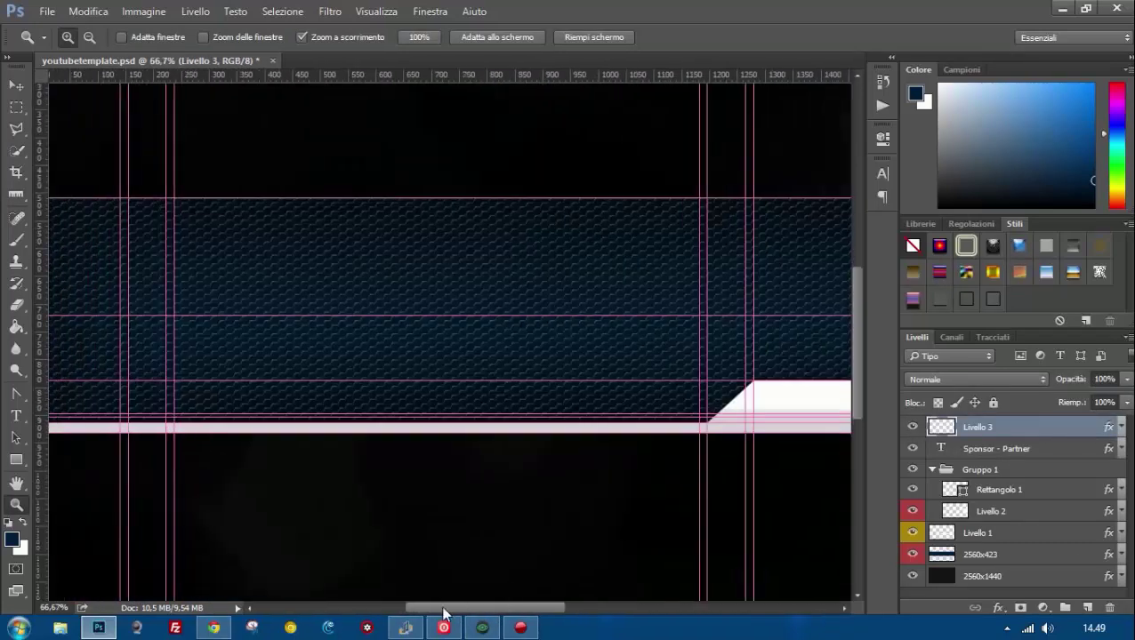
{"action": "left_click_drag", "start_coordinate": [445, 612], "coordinate": [436, 612]}
{"action": "key", "text": "l"}
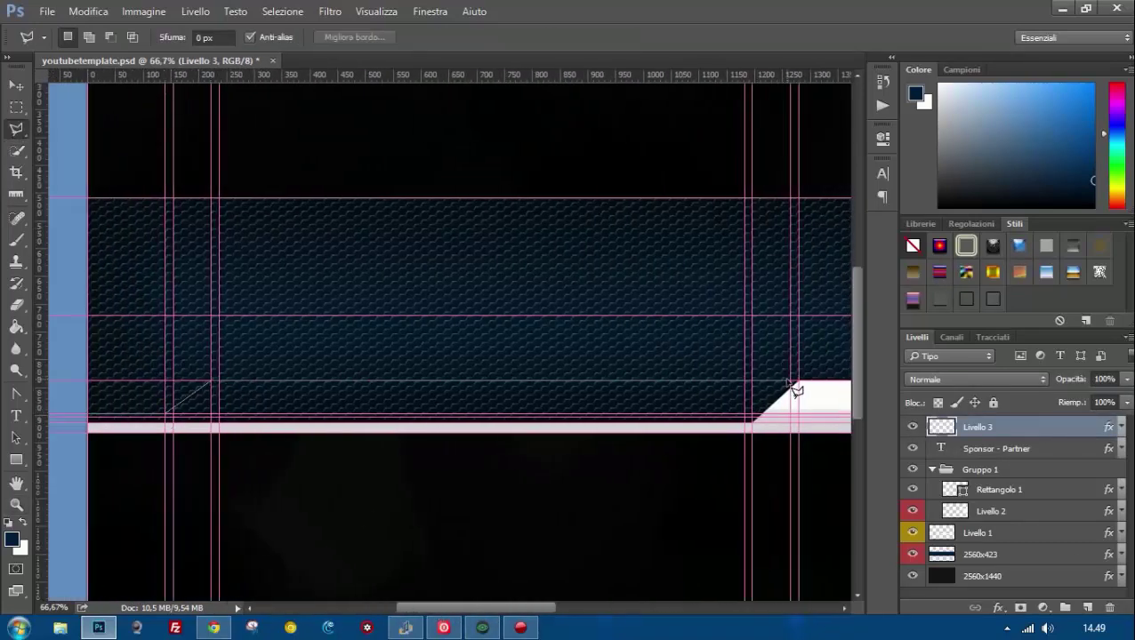
{"action": "left_click", "coordinate": [103, 417]}
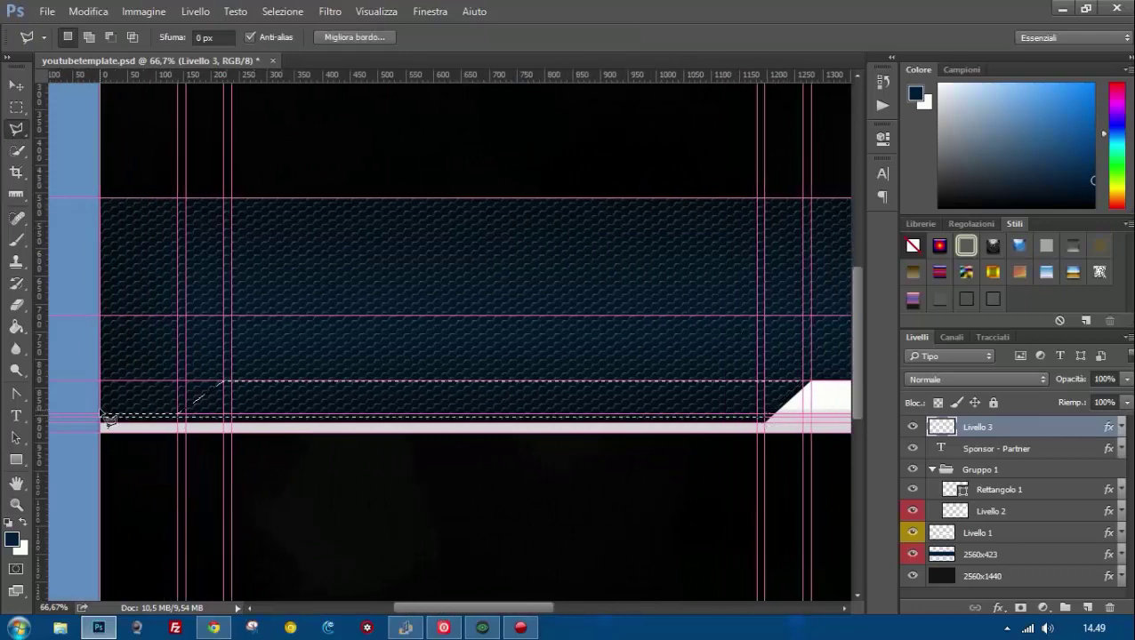
{"action": "key", "text": "x"}
{"action": "key", "text": "b"}
{"action": "left_click_drag", "start_coordinate": [271, 418], "coordinate": [113, 419]}
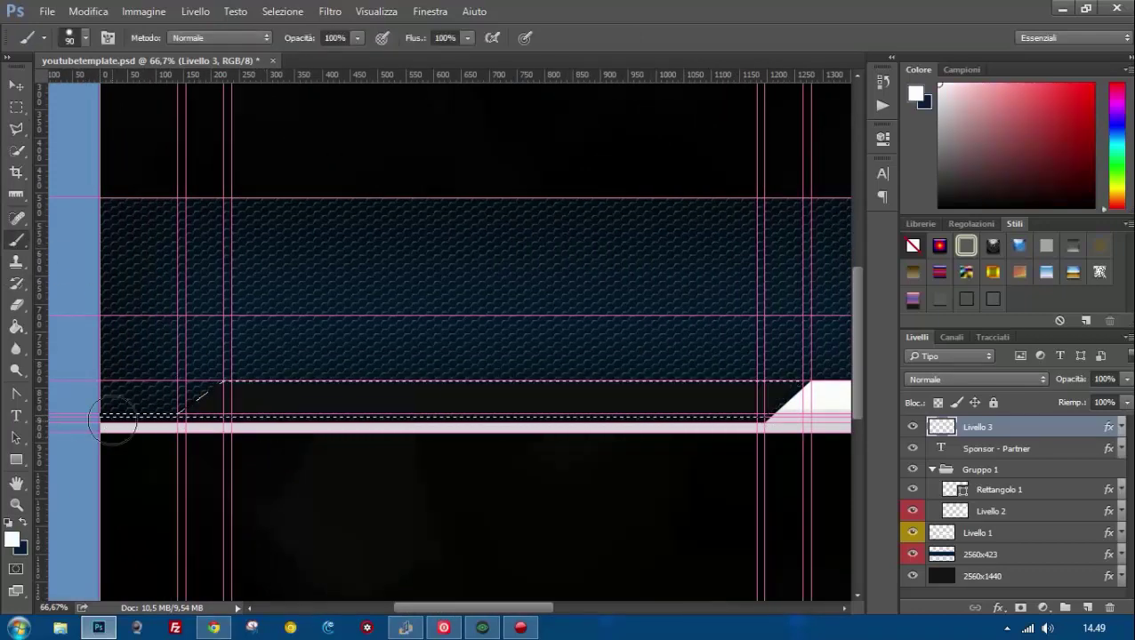
Erase the stray blue paint from the strip on Livello 3.
{"action": "left_click_drag", "start_coordinate": [569, 498], "coordinate": [329, 498]}
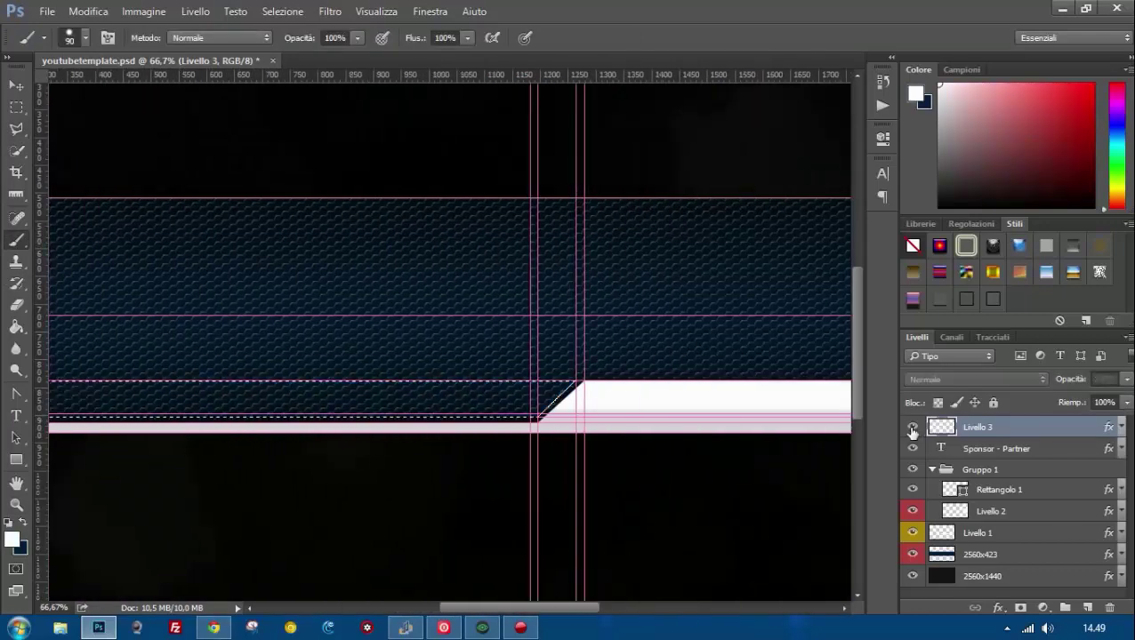
{"action": "double_click", "coordinate": [1040, 427]}
{"action": "key", "text": "Return"}
{"action": "key", "text": "b"}
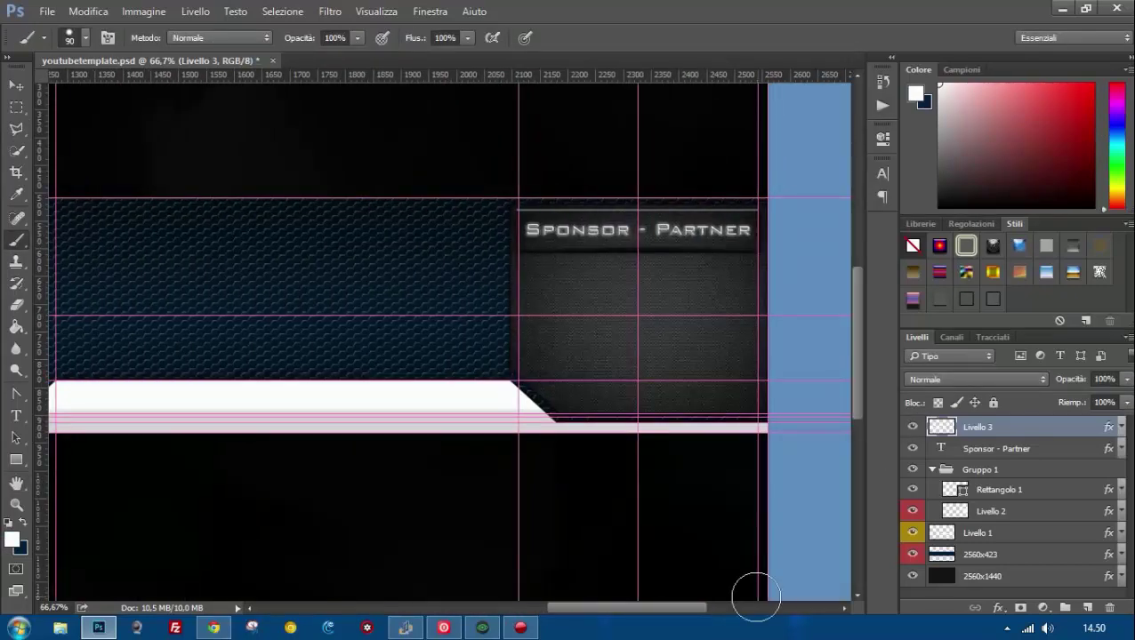
{"action": "left_click", "coordinate": [16, 305]}
{"action": "mouse_move", "coordinate": [783, 400]}
{"action": "left_mouse_down"}
{"action": "mouse_move", "coordinate": [573, 391]}
{"action": "mouse_move", "coordinate": [98, 410]}
{"action": "left_mouse_up"}
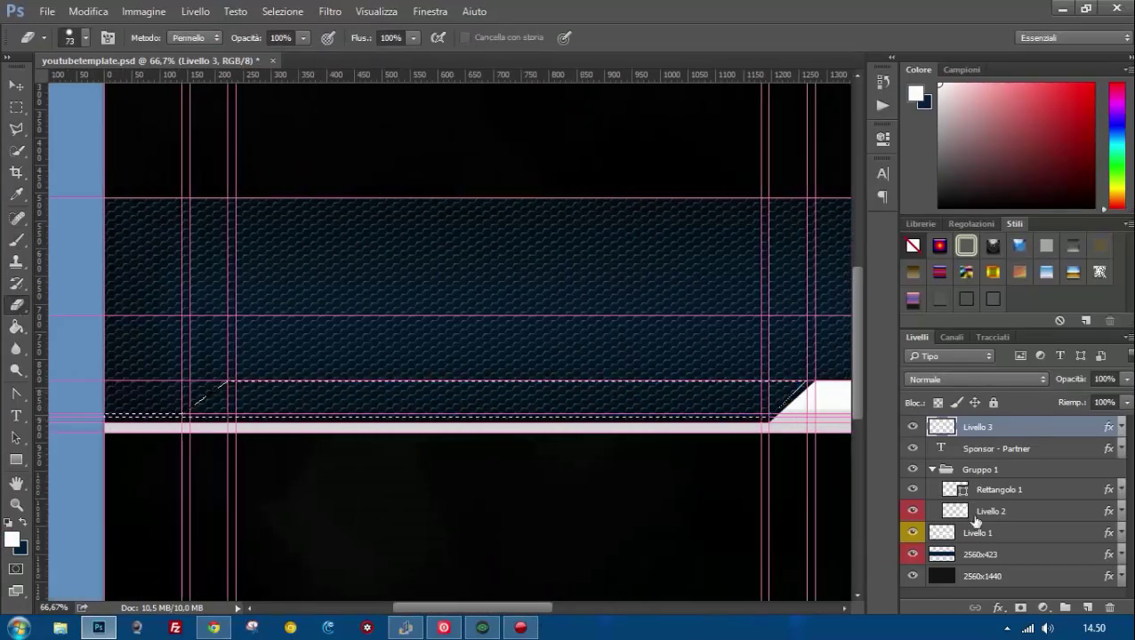
Paint the selected strip white on a new Livello 4 layer and deselect.
{"action": "left_click", "coordinate": [1087, 608]}
{"action": "left_click_drag", "start_coordinate": [783, 399], "coordinate": [266, 387]}
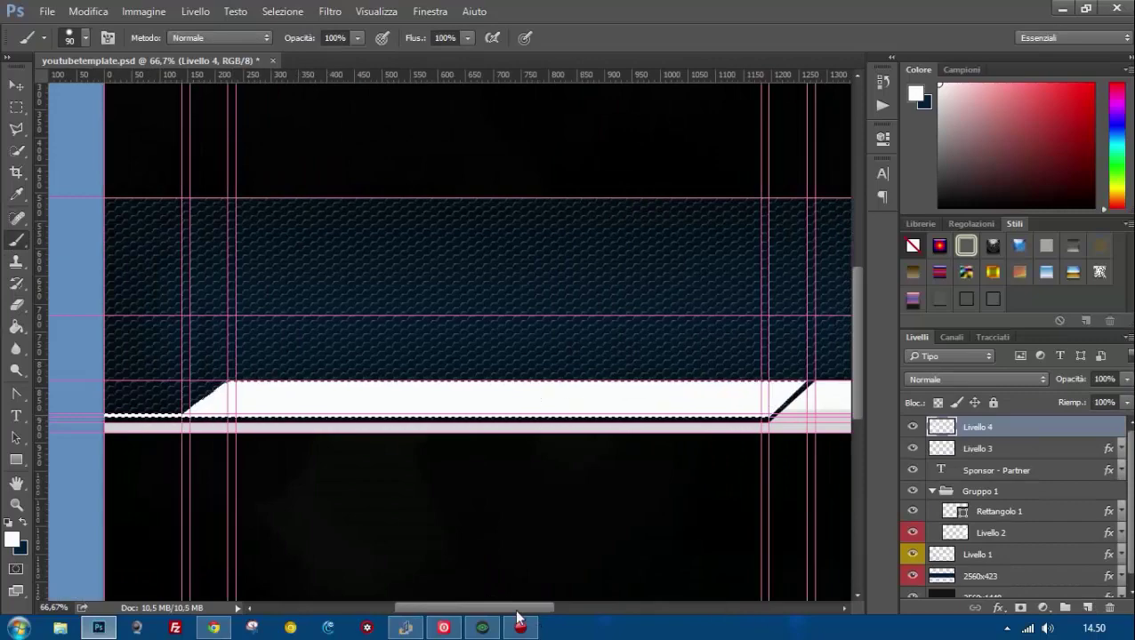
{"action": "left_click_drag", "start_coordinate": [518, 607], "coordinate": [527, 608]}
{"action": "key", "text": "l"}
{"action": "key", "text": "ctrl+d"}
Paste the copied layer style onto Livello 4.
{"action": "double_click", "coordinate": [1023, 426]}
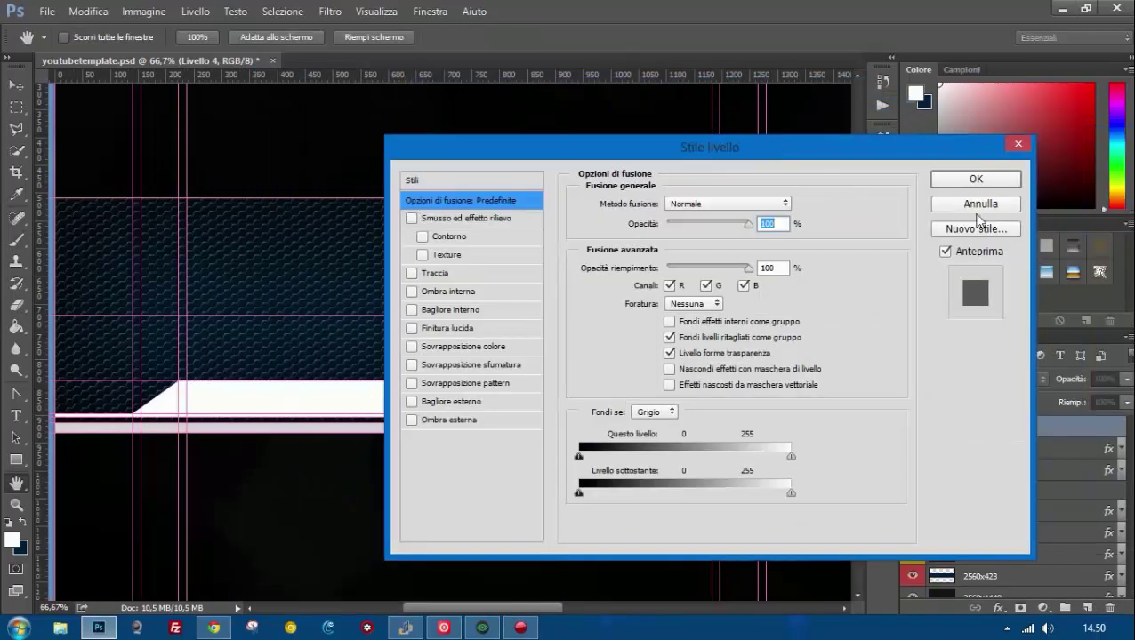
{"action": "left_click", "coordinate": [980, 204]}
{"action": "right_click", "coordinate": [1031, 426]}
{"action": "left_click", "coordinate": [1004, 375]}
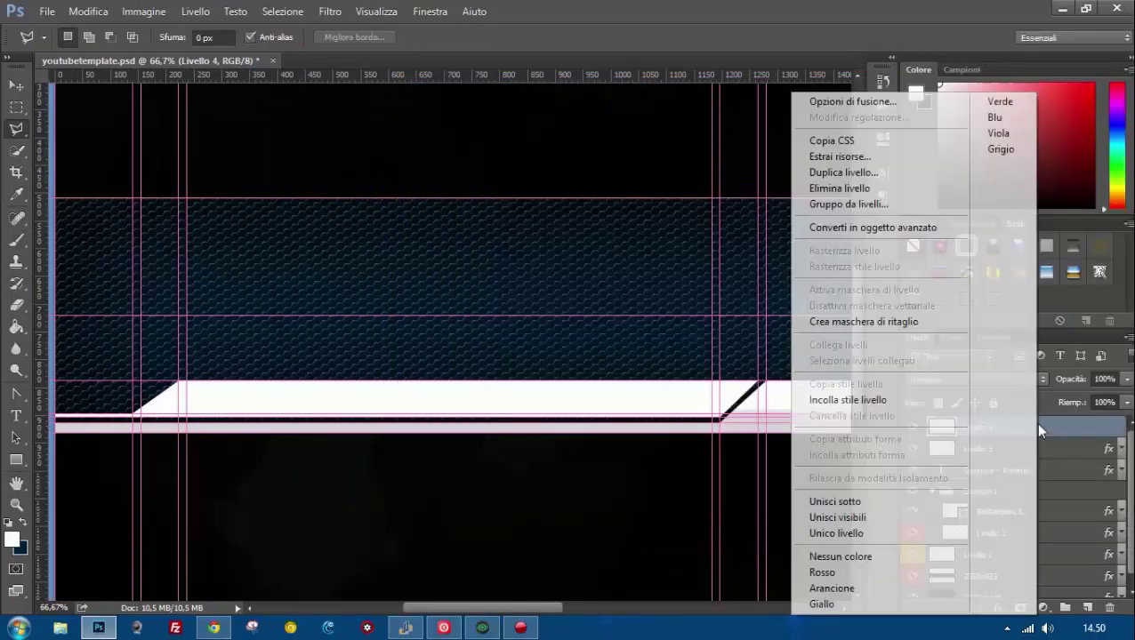
Move Livello 4's gradient overlay colour stop left to 19% and apply.
{"action": "double_click", "coordinate": [1042, 431]}
{"action": "double_click", "coordinate": [1054, 476]}
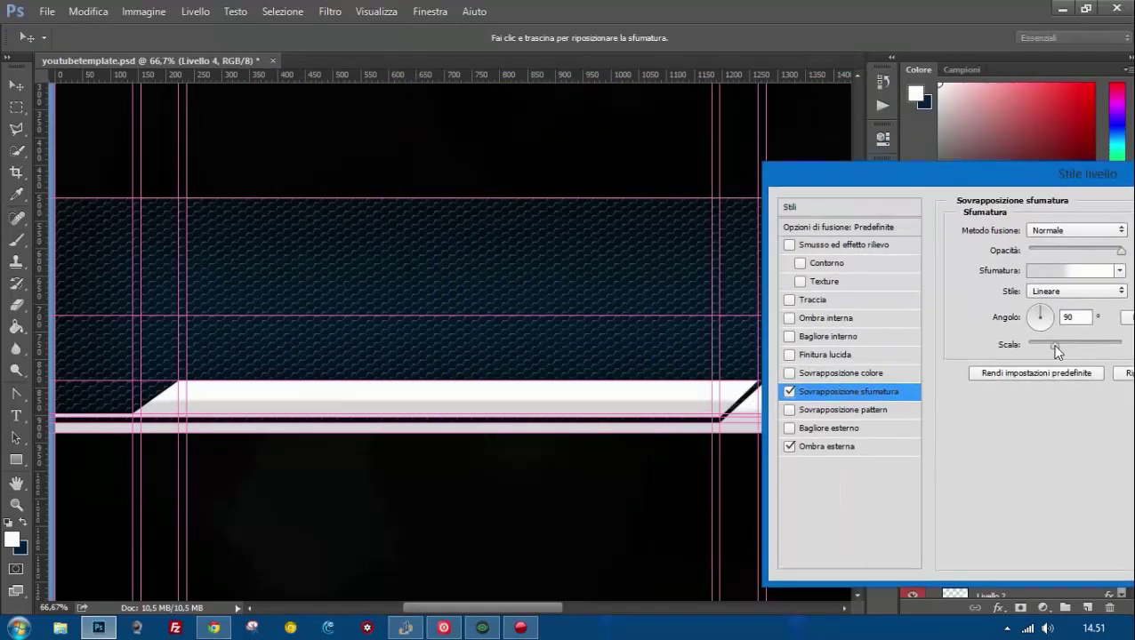
{"action": "left_click", "coordinate": [1072, 271]}
{"action": "left_click_drag", "start_coordinate": [1016, 445], "coordinate": [866, 446]}
{"action": "key", "text": "Return"}
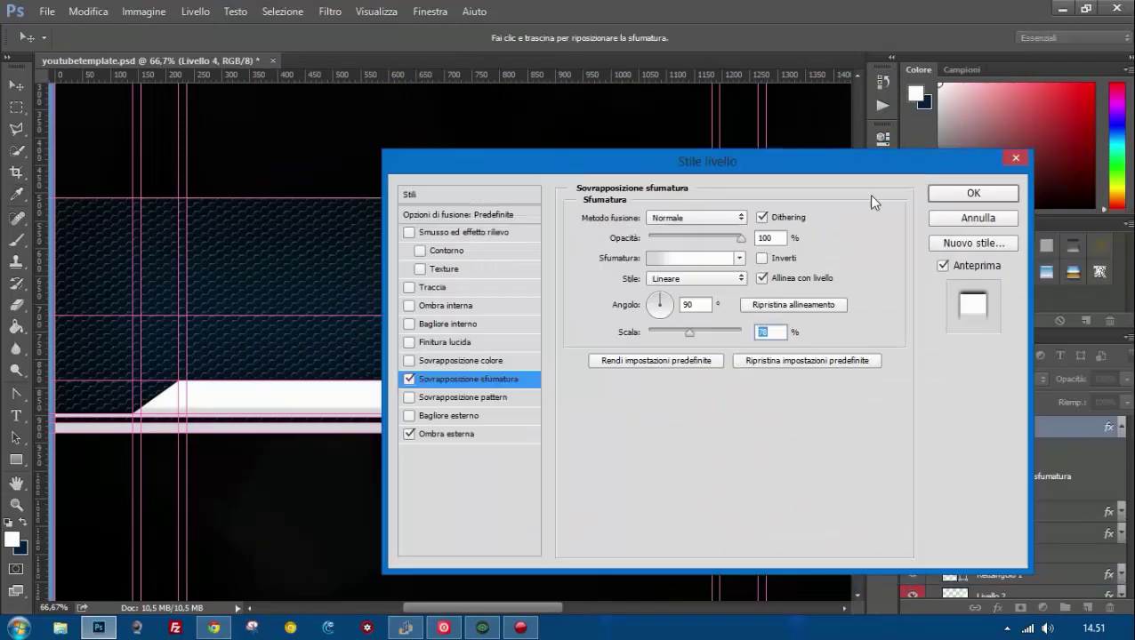
{"action": "key", "text": "Return"}
{"action": "key", "text": "z"}
{"action": "key", "text": "ctrl+0"}
{"action": "left_click", "coordinate": [1121, 427]}
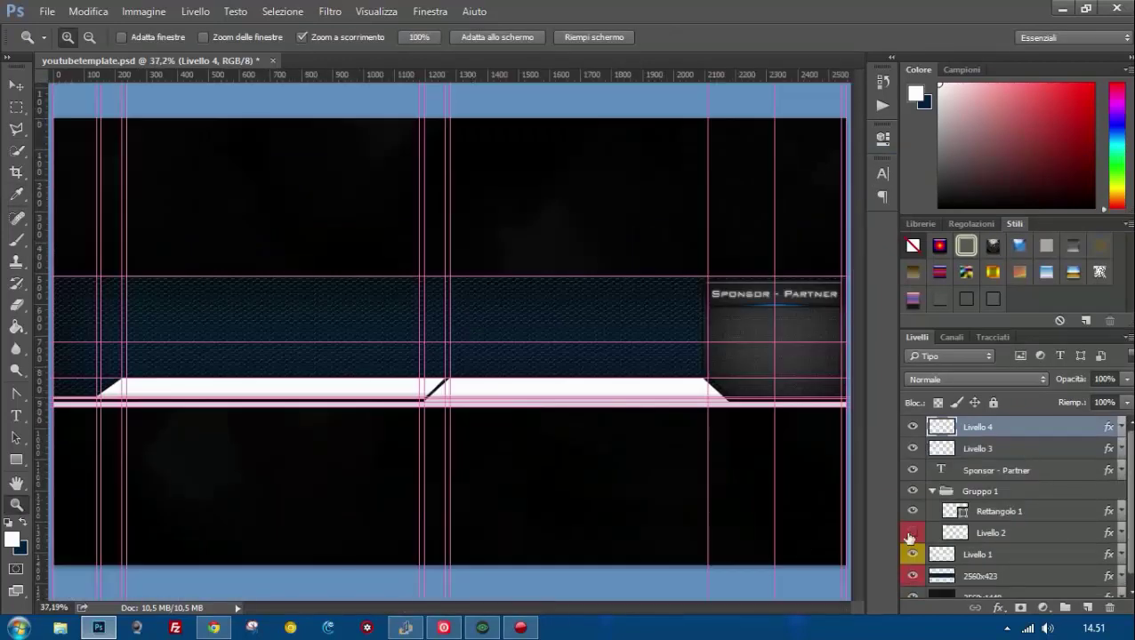
Move Livello 3 and Sponsor - Partner into Gruppo 1, renaming it area-sponsor.
{"action": "left_click", "coordinate": [910, 534]}
{"action": "left_click", "coordinate": [912, 513]}
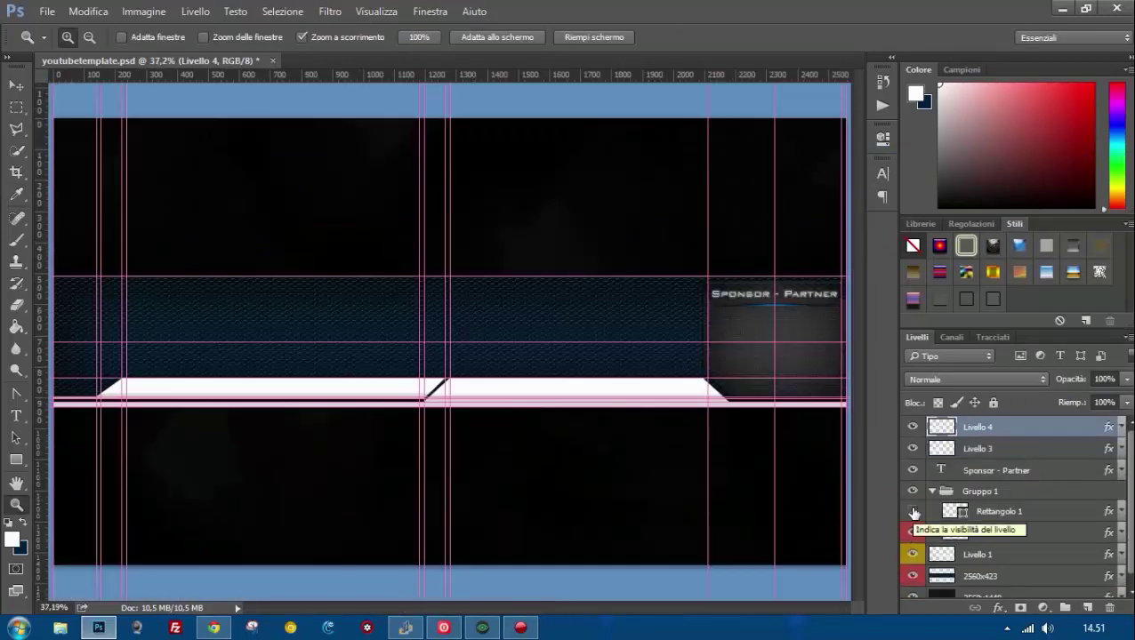
{"action": "mouse_move", "coordinate": [1023, 449]}
{"action": "left_mouse_down"}
{"action": "mouse_move", "coordinate": [1014, 498]}
{"action": "mouse_move", "coordinate": [996, 480]}
{"action": "left_mouse_up"}
{"action": "left_click", "coordinate": [930, 450]}
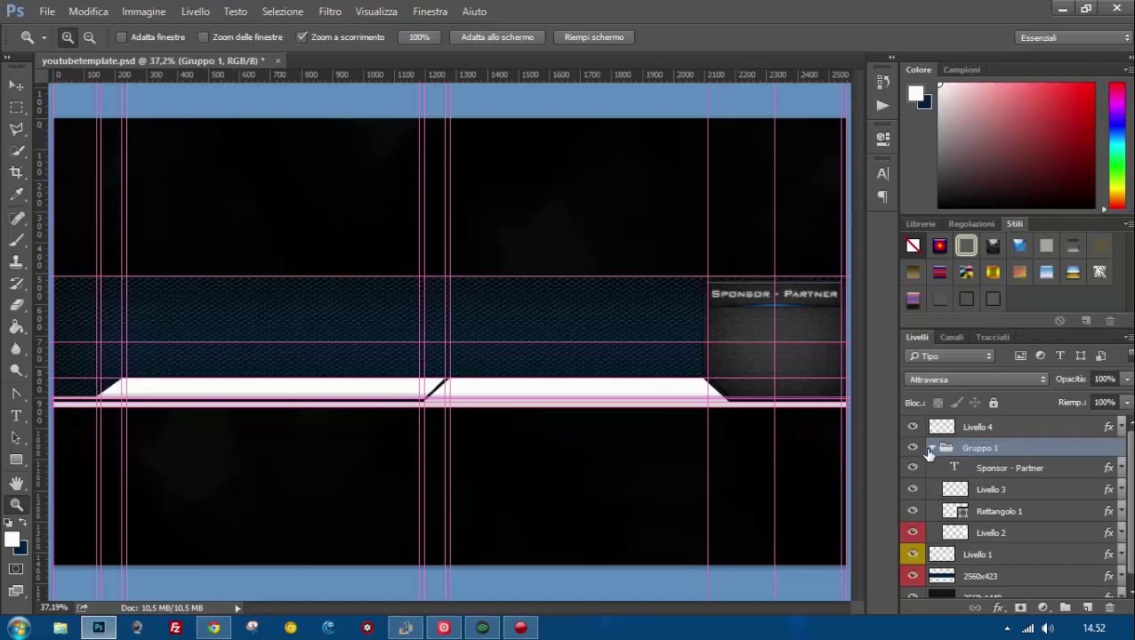
{"action": "left_click", "coordinate": [930, 448]}
{"action": "double_click", "coordinate": [982, 448]}
{"action": "type", "text": "area-sponsor"}
{"action": "left_click", "coordinate": [1014, 551]}
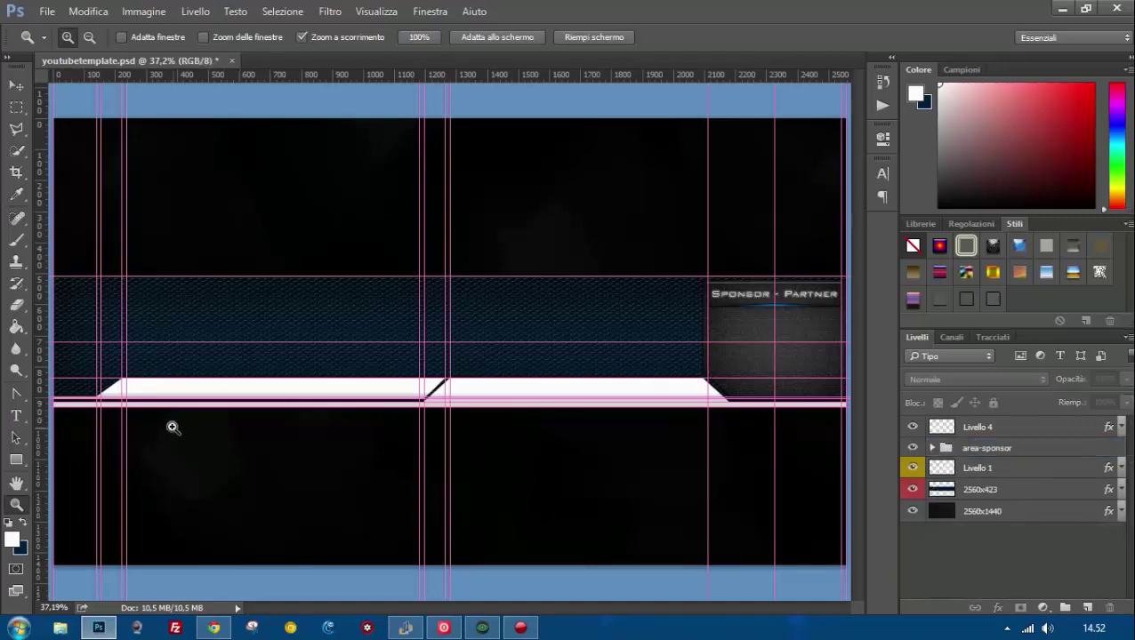
{"action": "left_click", "coordinate": [173, 421]}
{"action": "left_click", "coordinate": [337, 324], "text": "alt"}
{"action": "left_click", "coordinate": [14, 85]}
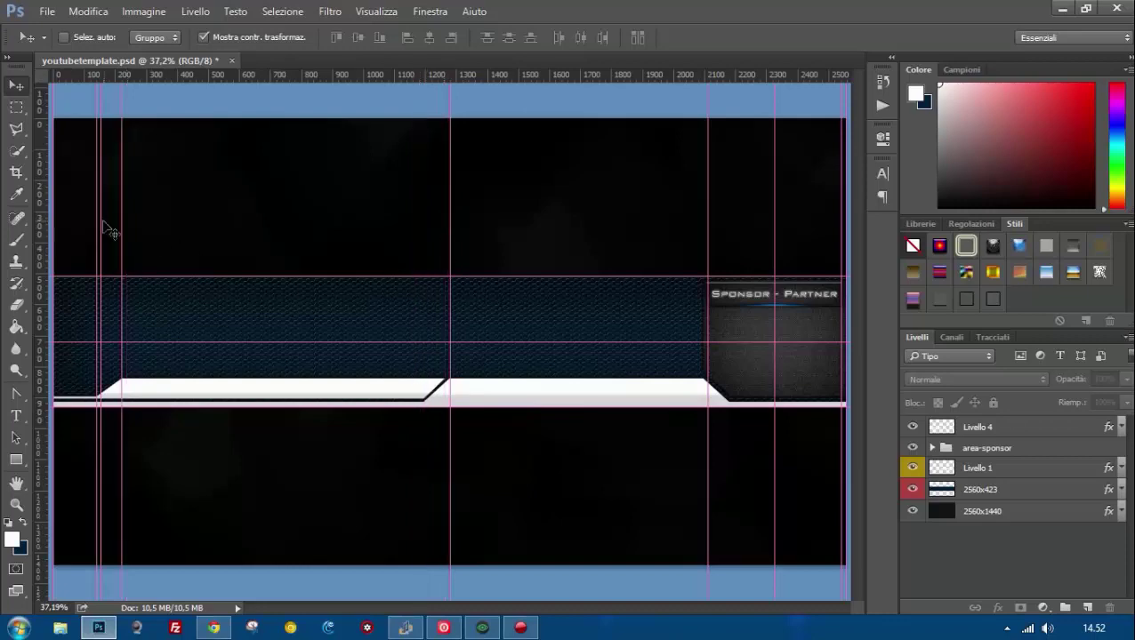
Zoom in on the strip's diagonal and frame its corners with guides near 1205 and 1269 px.
{"action": "mouse_move", "coordinate": [121, 196]}
{"action": "left_mouse_down"}
{"action": "mouse_move", "coordinate": [456, 239]}
{"action": "mouse_move", "coordinate": [96, 274]}
{"action": "mouse_move", "coordinate": [205, 258]}
{"action": "mouse_move", "coordinate": [85, 394]}
{"action": "left_mouse_up"}
{"action": "key", "text": "z"}
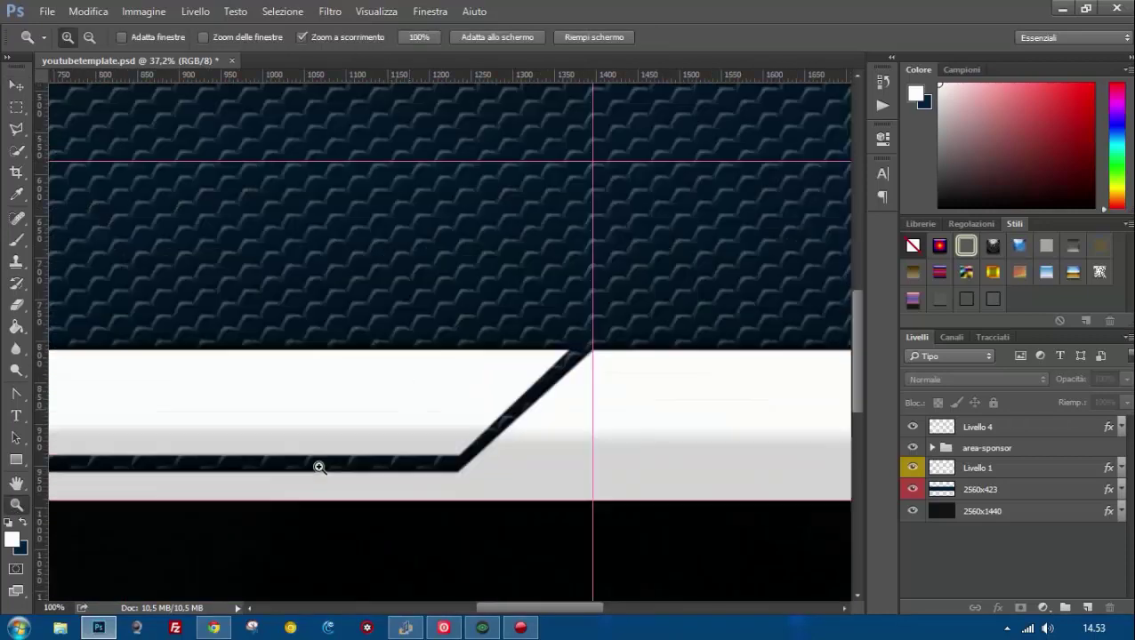
{"action": "left_click_drag", "start_coordinate": [317, 466], "coordinate": [803, 551]}
{"action": "key", "text": "v"}
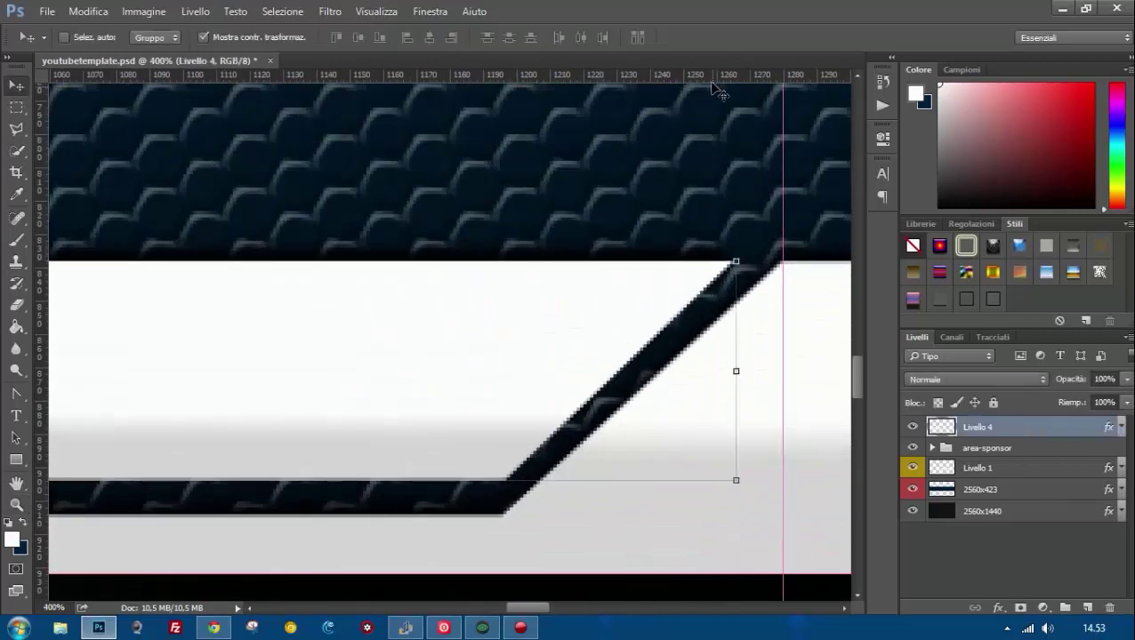
{"action": "left_click_drag", "start_coordinate": [717, 89], "coordinate": [703, 259]}
{"action": "left_click_drag", "start_coordinate": [39, 338], "coordinate": [507, 332]}
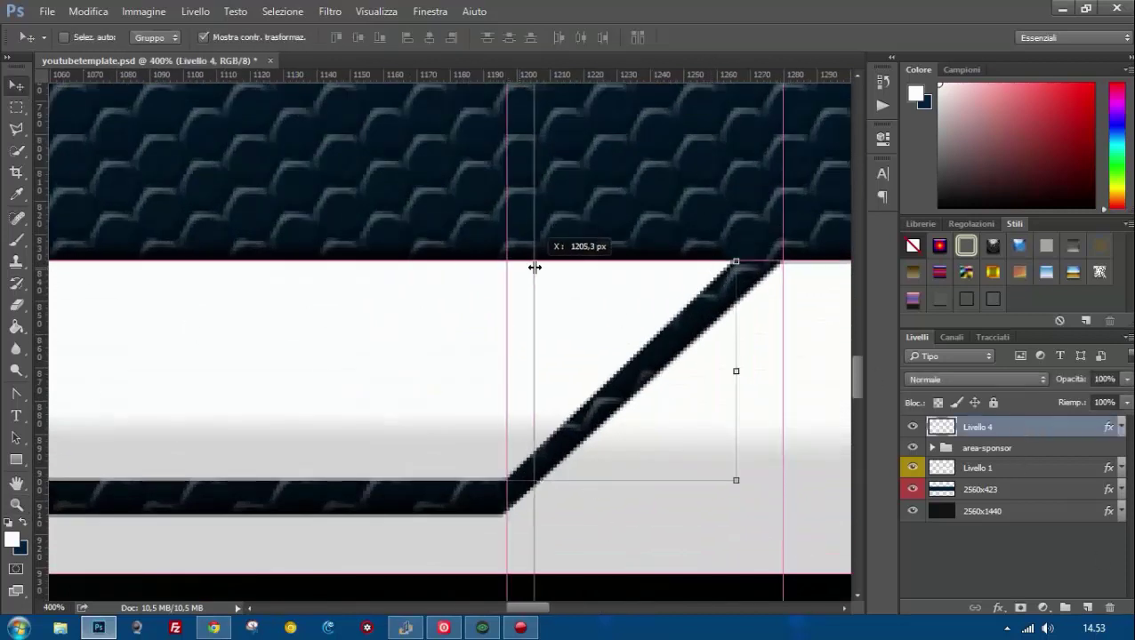
{"action": "left_click_drag", "start_coordinate": [39, 267], "coordinate": [539, 263]}
{"action": "key", "text": "shift+i"}
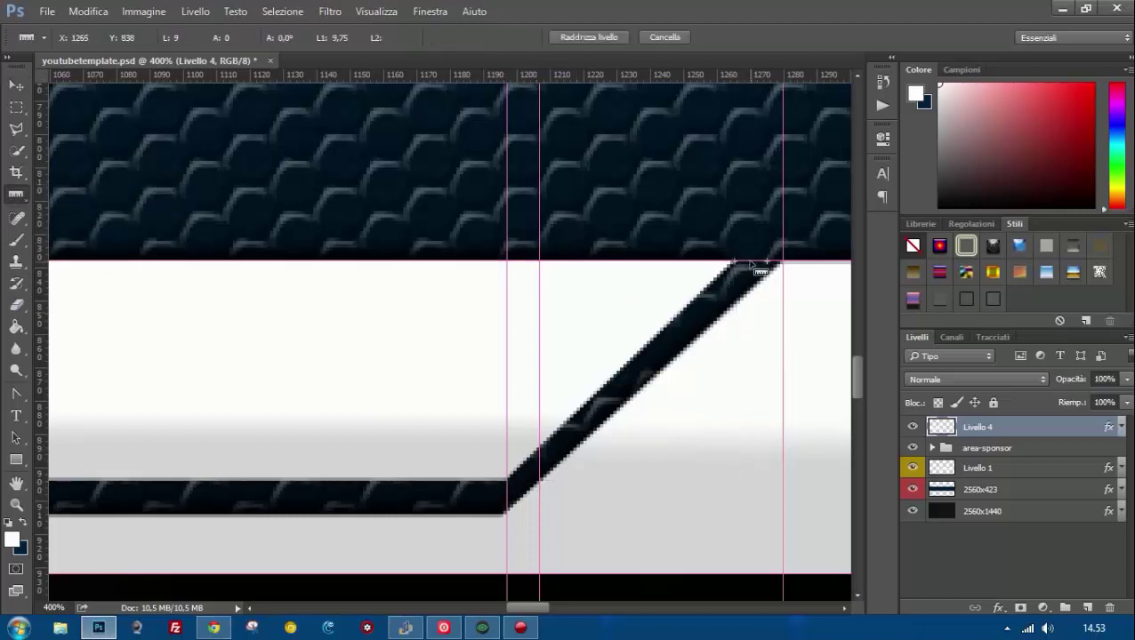
{"action": "left_click_drag", "start_coordinate": [597, 242], "coordinate": [747, 249]}
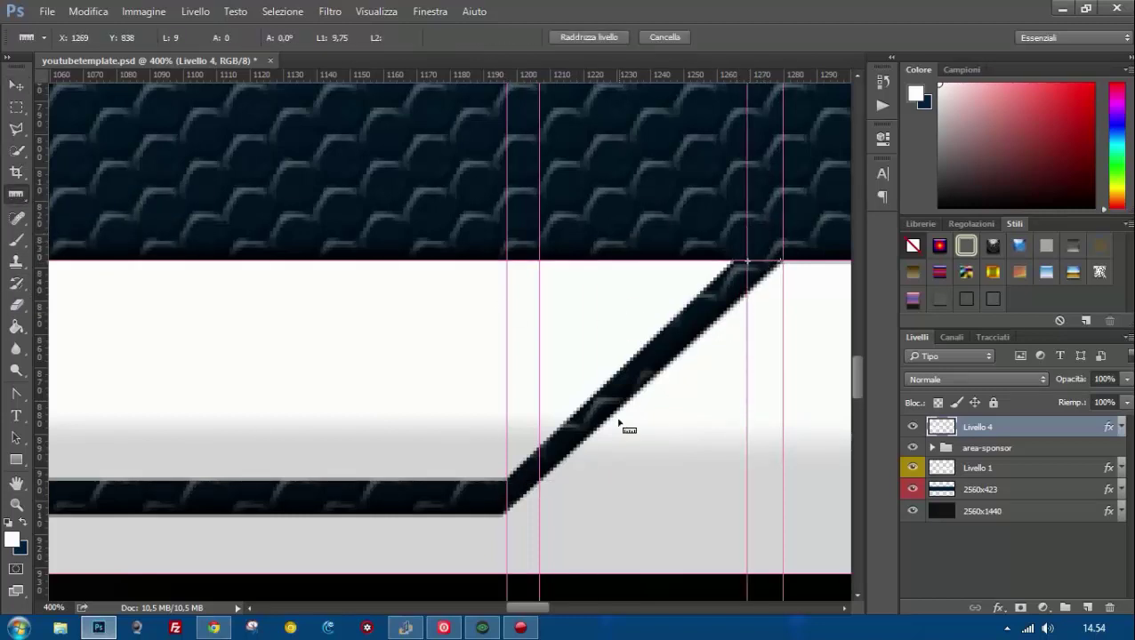
{"action": "left_click_drag", "start_coordinate": [583, 73], "coordinate": [603, 481]}
Polygonal-lasso the dark diagonal stripe, brush its edge straight, and fit the banner on screen.
{"action": "key", "text": "l"}
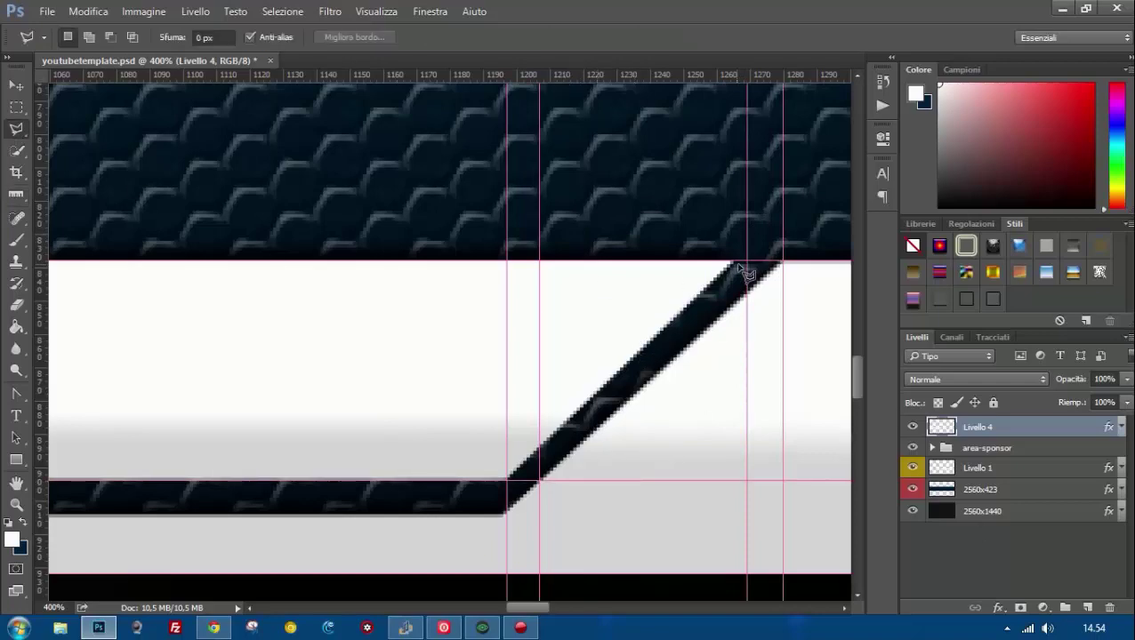
{"action": "left_click", "coordinate": [509, 275]}
{"action": "key", "text": "b"}
{"action": "left_click", "coordinate": [595, 355]}
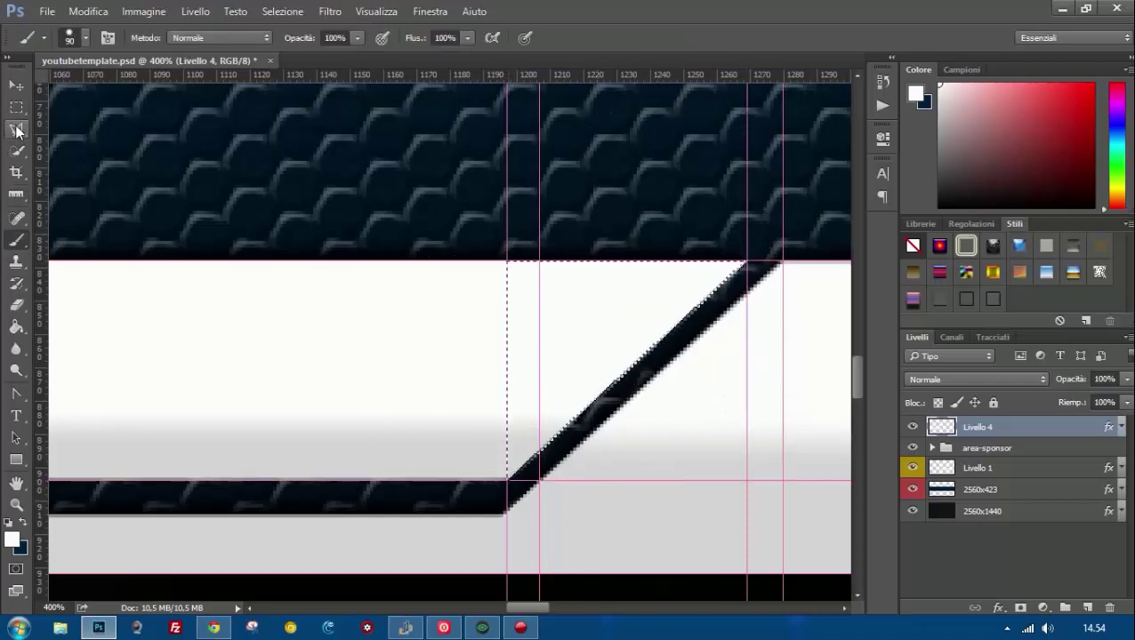
{"action": "key", "text": "z"}
{"action": "right_click", "coordinate": [434, 311]}
{"action": "left_click", "coordinate": [453, 318]}
Hide the guides and preview the banner's strip at 100% zoom.
{"action": "key", "text": "v"}
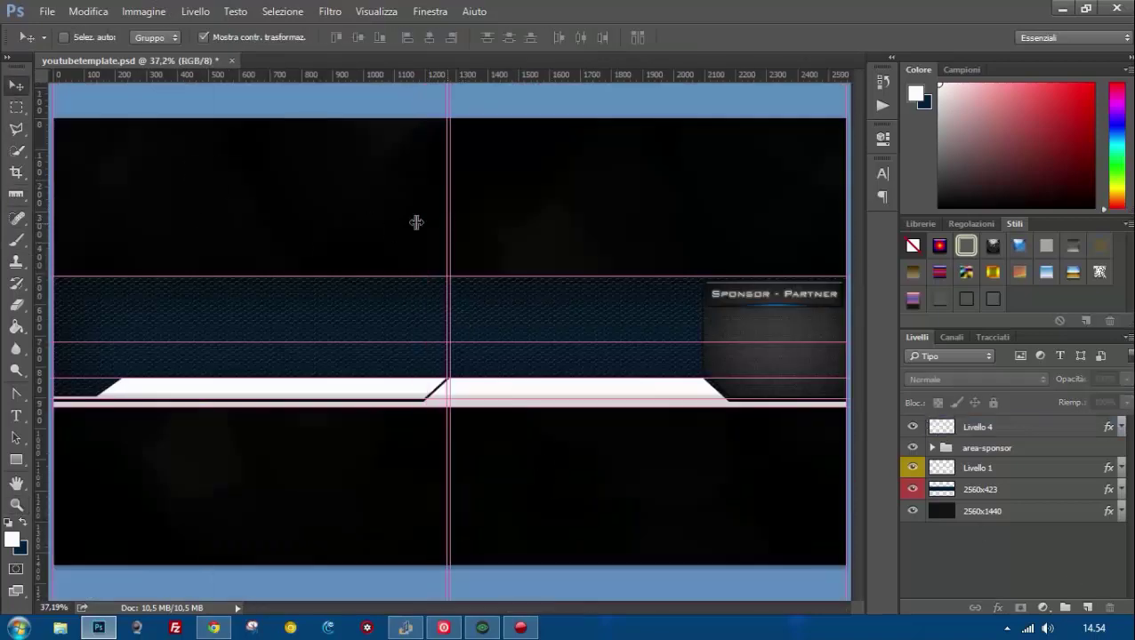
{"action": "key", "text": "ctrl+alt+z"}
{"action": "key", "text": "ctrl+alt+z"}
{"action": "key", "text": "ctrl+alt+z"}
{"action": "key", "text": "ctrl+alt+z"}
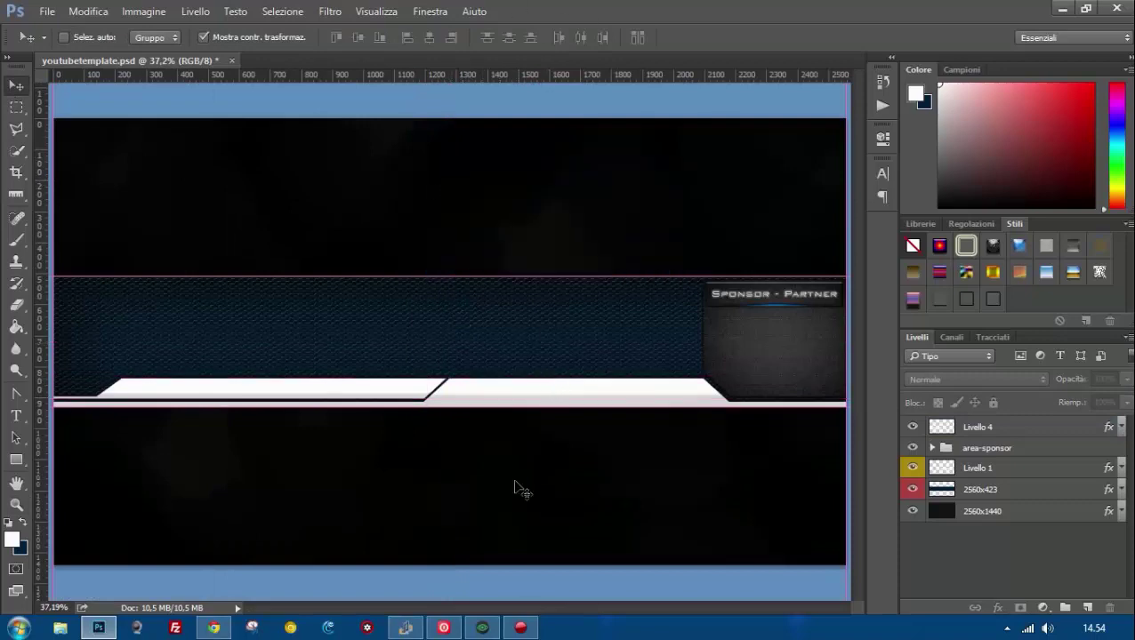
{"action": "key", "text": "z"}
{"action": "key", "text": "ctrl+plus"}
{"action": "key", "text": "ctrl+plus"}
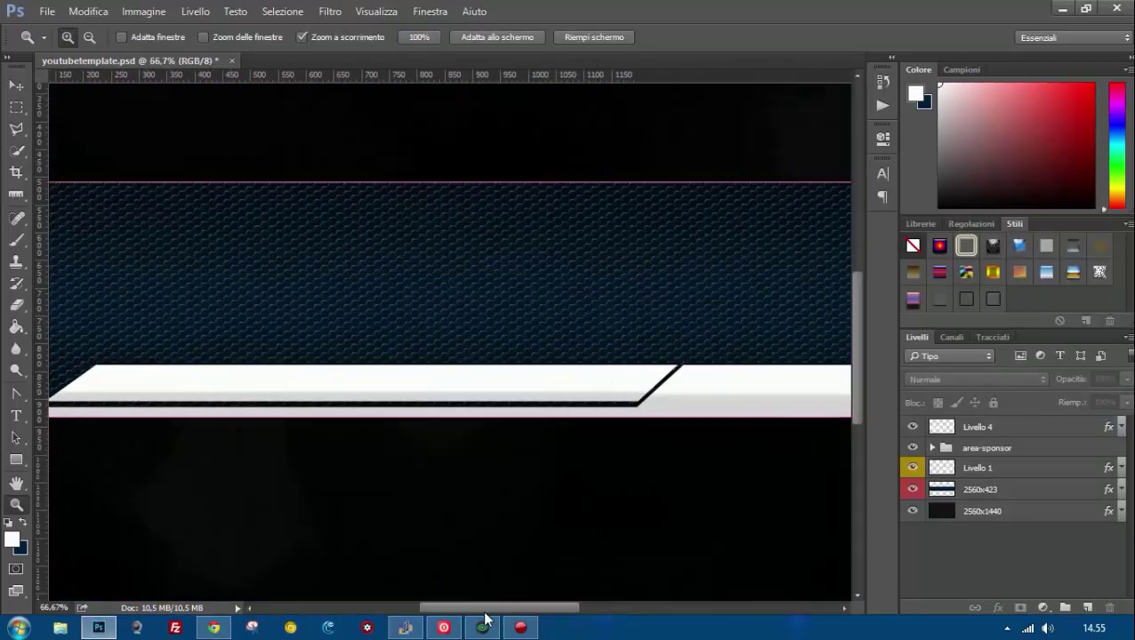
{"action": "left_click_drag", "start_coordinate": [481, 608], "coordinate": [454, 620]}
{"action": "key", "text": "ctrl+0"}
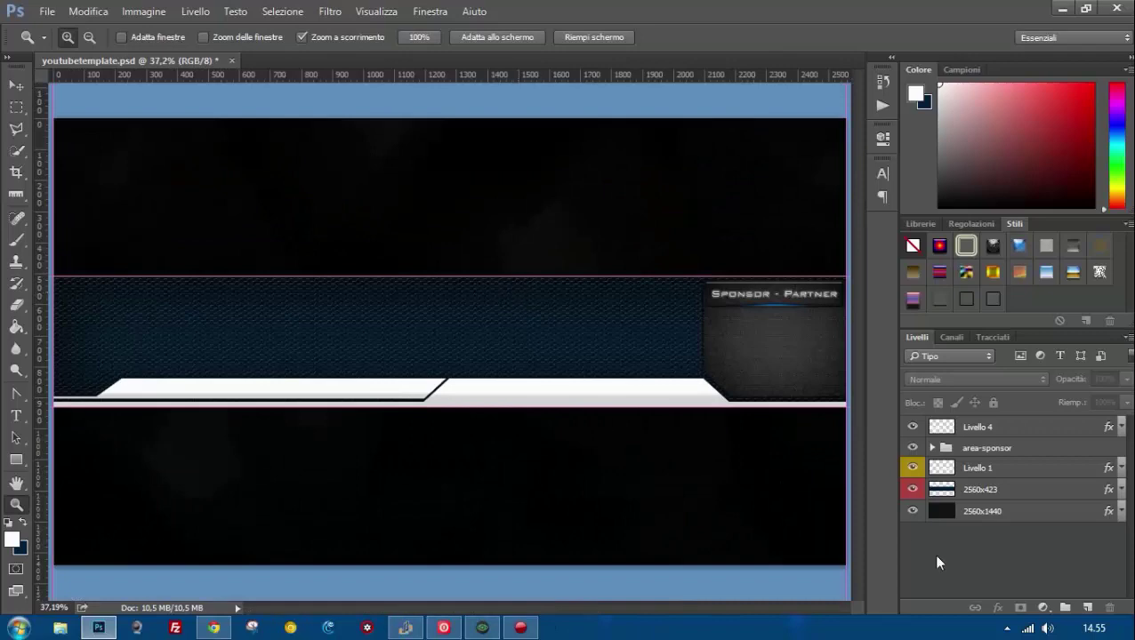
{"action": "key", "text": "ctrl+plus"}
{"action": "key", "text": "ctrl+plus"}
Move Livello 4 below area-sponsor and merge Livello 1 down into 2560x423.
{"action": "left_click", "coordinate": [978, 427]}
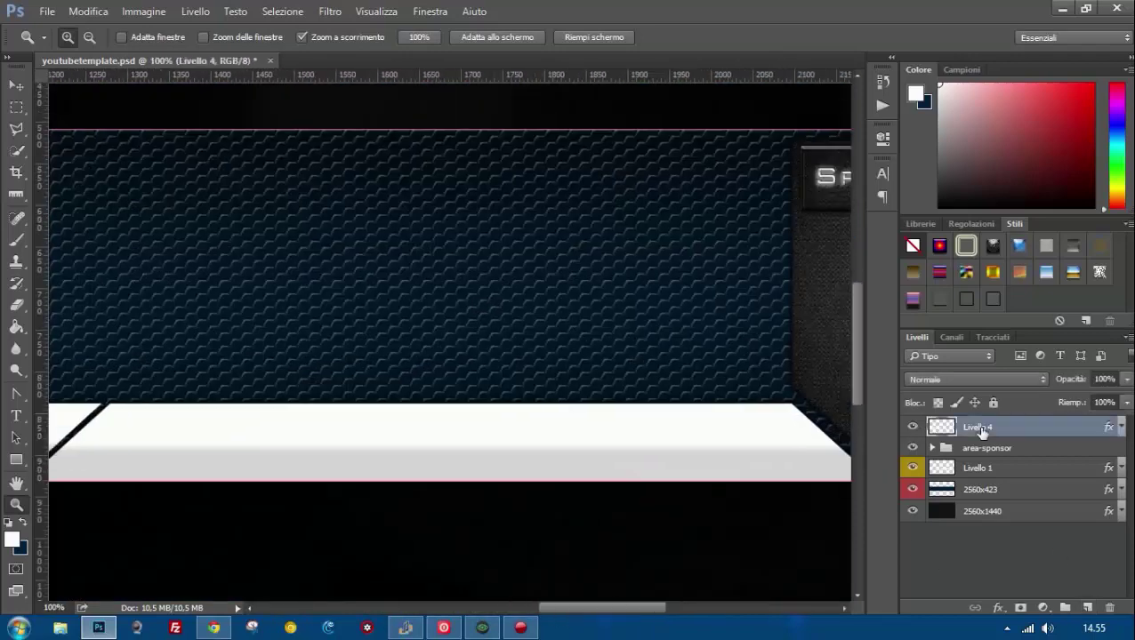
{"action": "left_click_drag", "start_coordinate": [982, 432], "coordinate": [1020, 453]}
{"action": "right_click", "coordinate": [1013, 468]}
{"action": "left_click", "coordinate": [917, 500]}
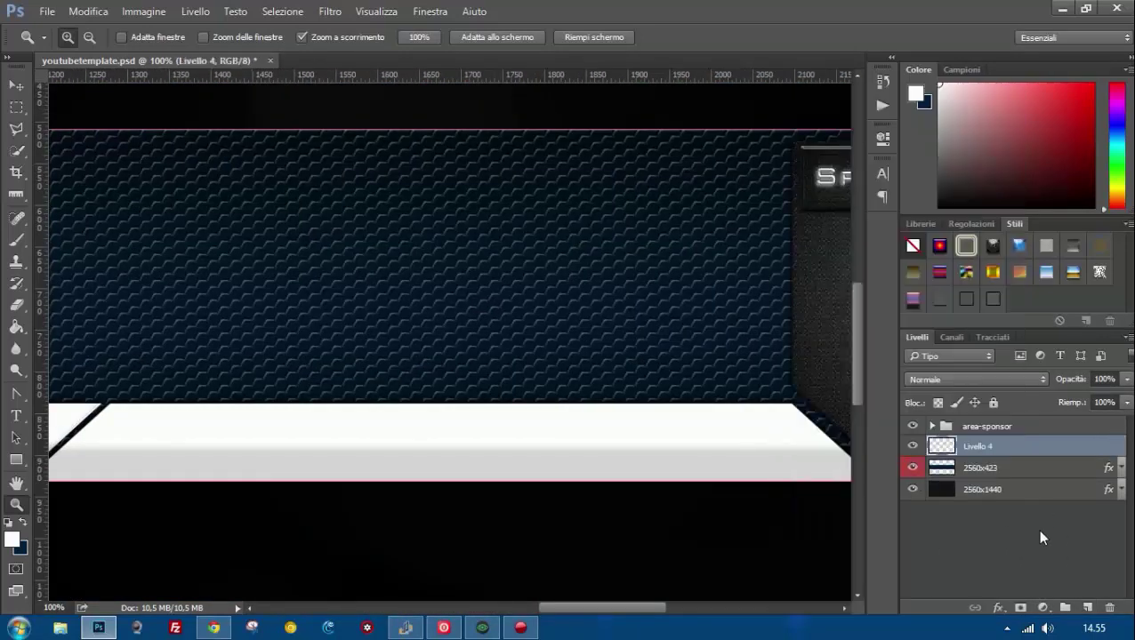
Group Livello 4 into a new layer group named 'social-day video'.
{"action": "mouse_move", "coordinate": [567, 602]}
{"action": "left_mouse_down"}
{"action": "mouse_move", "coordinate": [644, 599]}
{"action": "mouse_move", "coordinate": [628, 608]}
{"action": "left_mouse_up"}
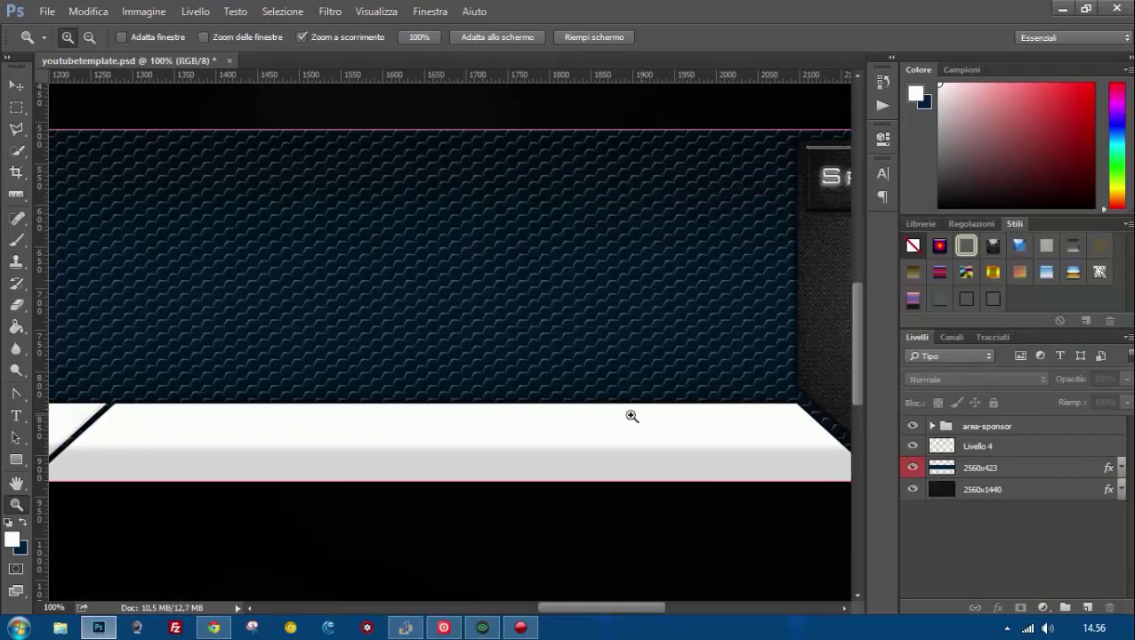
{"action": "left_click", "coordinate": [1065, 608]}
{"action": "left_click", "coordinate": [1000, 469]}
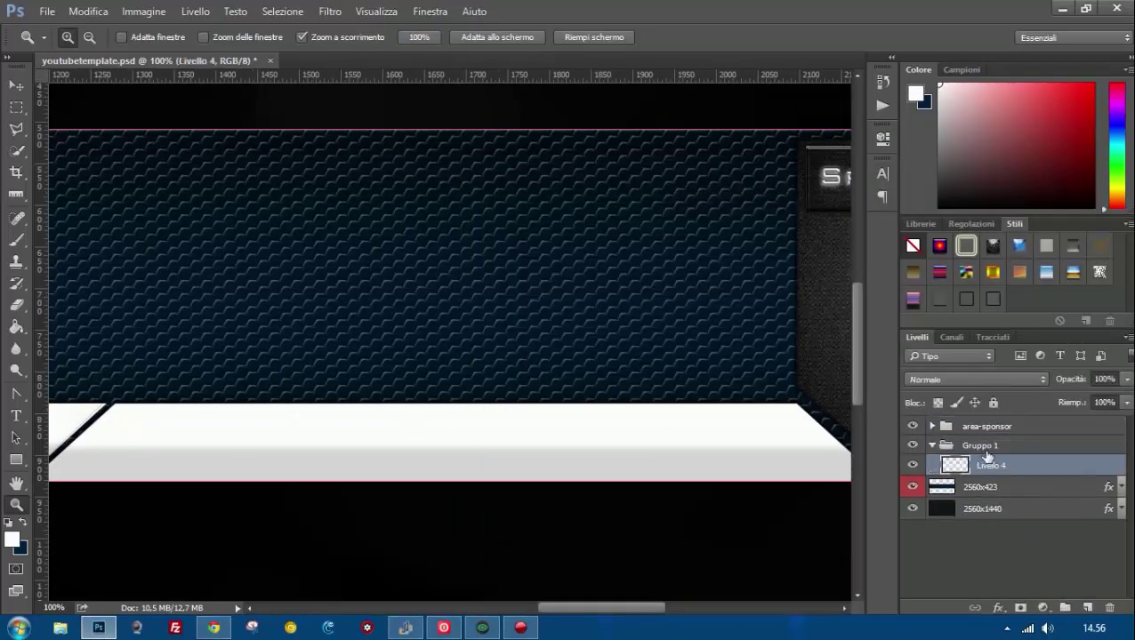
{"action": "double_click", "coordinate": [983, 446]}
{"action": "type", "text": "social-day video"}
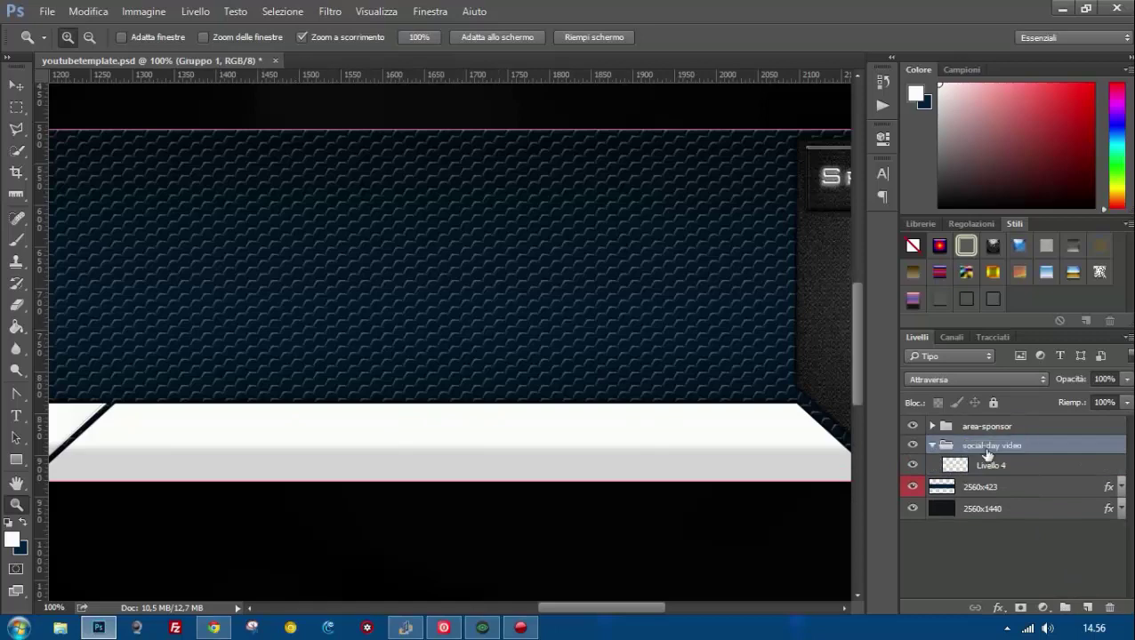
{"action": "key", "text": "Return"}
{"action": "left_click", "coordinate": [996, 469]}
{"action": "left_click", "coordinate": [996, 468], "text": "ctrl"}
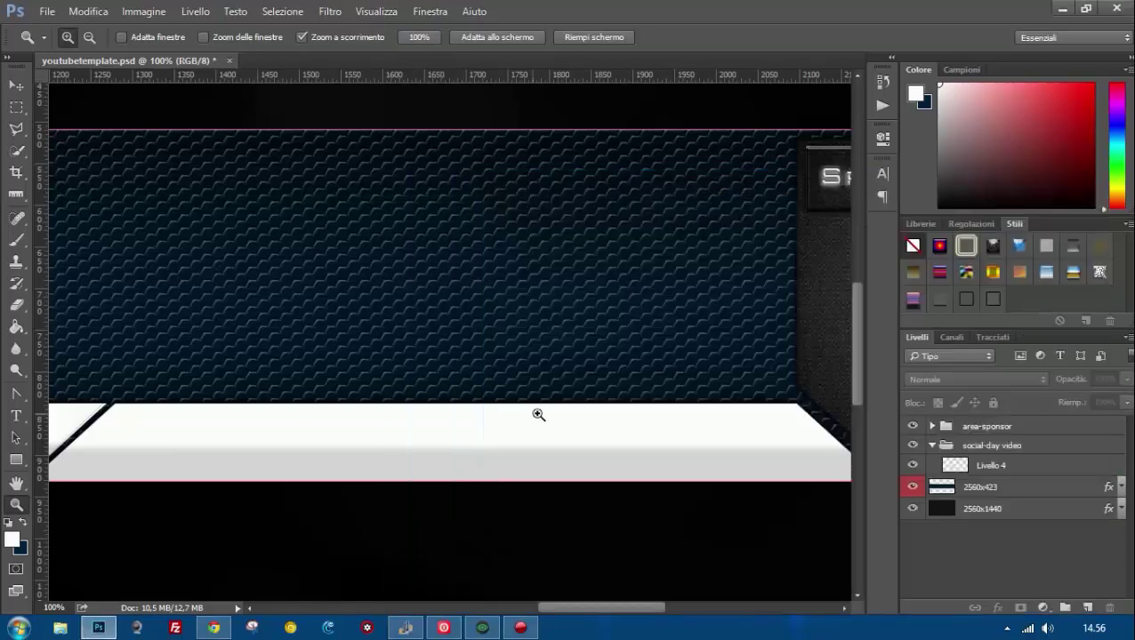
Place vertical guides near 1849 px and 2181 px around the white bar's right end.
{"action": "left_click_drag", "start_coordinate": [538, 414], "coordinate": [404, 414]}
{"action": "left_click", "coordinate": [991, 465]}
{"action": "key", "text": "v"}
{"action": "mouse_move", "coordinate": [39, 464]}
{"action": "left_mouse_down"}
{"action": "mouse_move", "coordinate": [516, 464]}
{"action": "mouse_move", "coordinate": [683, 449]}
{"action": "left_mouse_up"}
{"action": "key", "text": "z"}
{"action": "left_click", "coordinate": [764, 448]}
{"action": "key", "text": "v"}
{"action": "left_click_drag", "start_coordinate": [41, 200], "coordinate": [728, 260]}
{"action": "left_click_drag", "start_coordinate": [517, 191], "coordinate": [520, 191]}
Add another vertical guide along the bar and zoom back out on that section.
{"action": "key", "text": "i"}
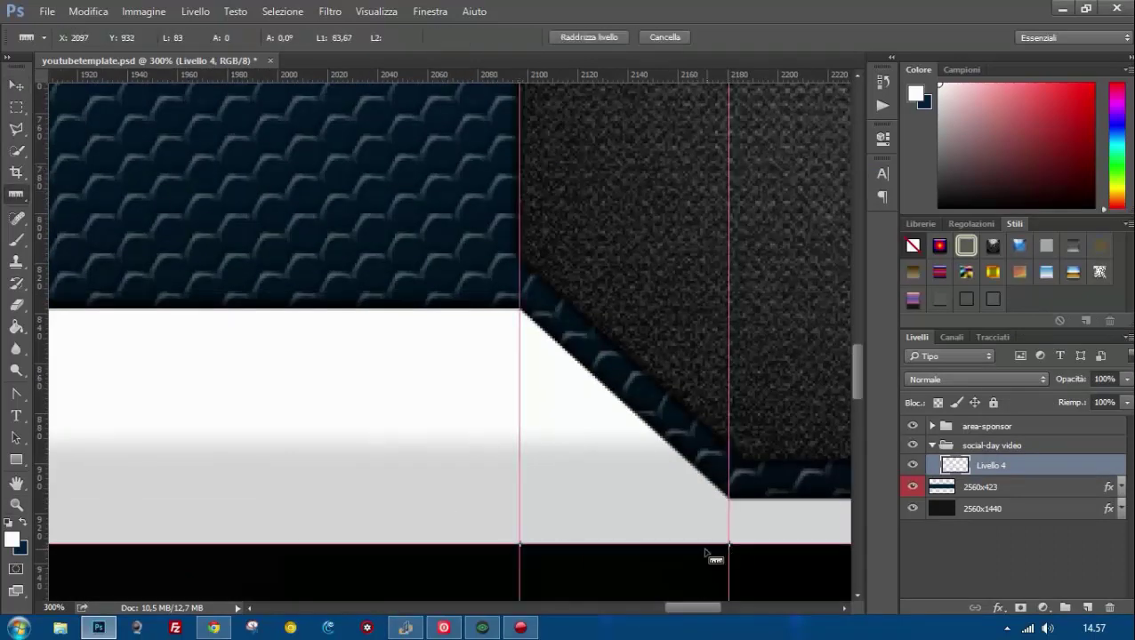
{"action": "key", "text": "ctrl+minus"}
{"action": "left_click_drag", "start_coordinate": [39, 391], "coordinate": [621, 390]}
{"action": "key", "text": "z"}
{"action": "left_click", "coordinate": [476, 329], "text": "alt"}
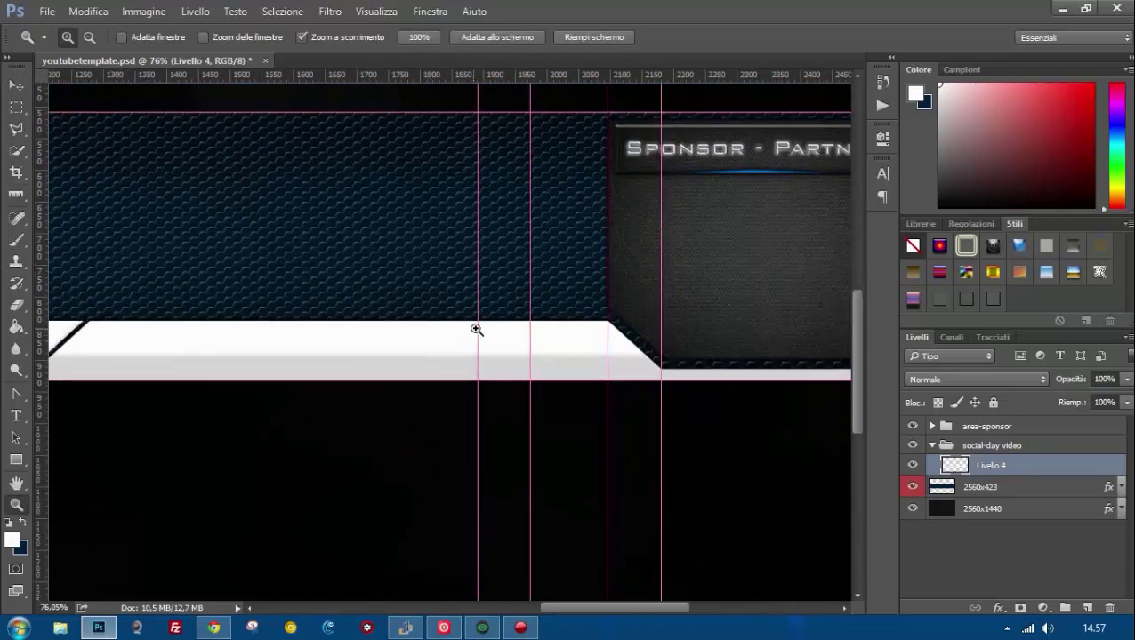
{"action": "key", "text": "i"}
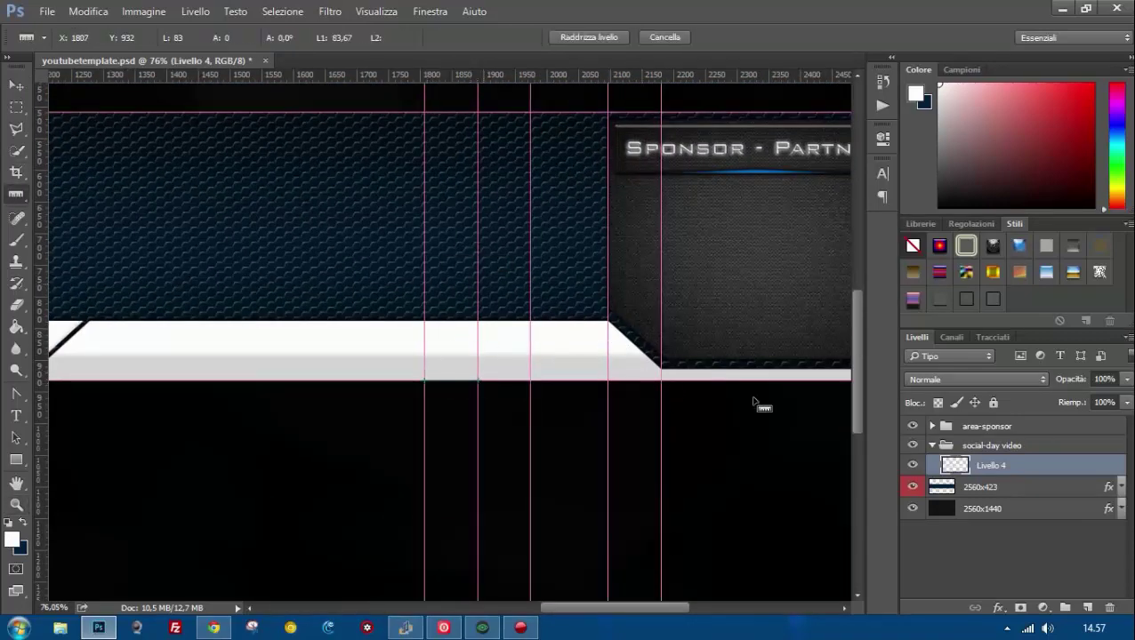
Create empty layer Livello 5 and add two horizontal guides near the bar top.
{"action": "key", "text": "ctrl+shift+alt+n"}
{"action": "left_click_drag", "start_coordinate": [418, 74], "coordinate": [428, 354]}
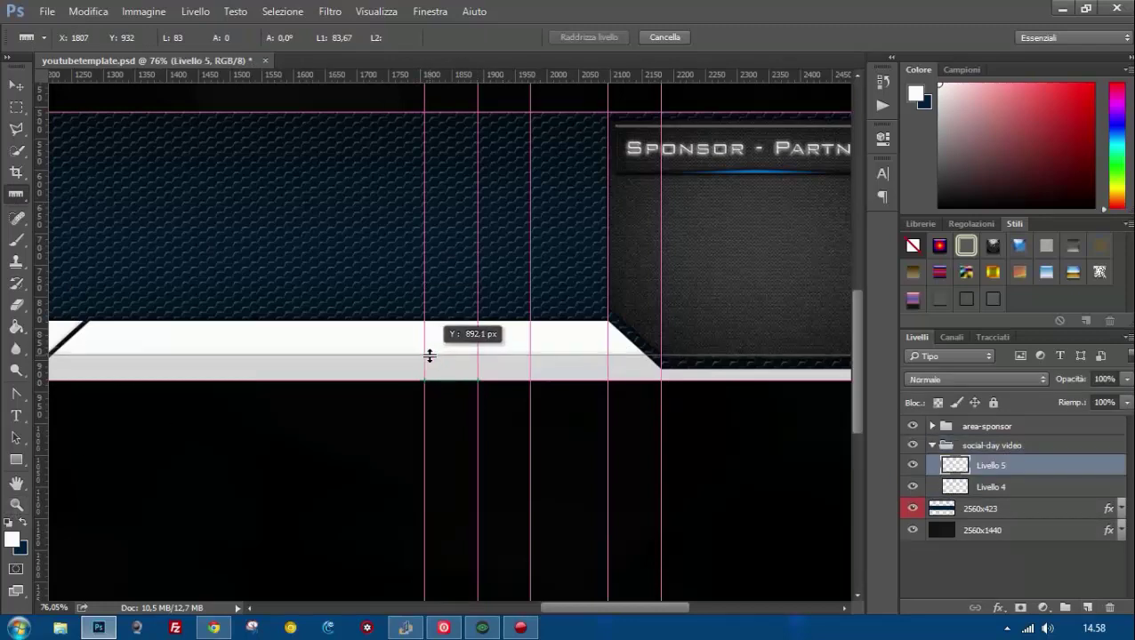
{"action": "left_click_drag", "start_coordinate": [425, 76], "coordinate": [529, 326]}
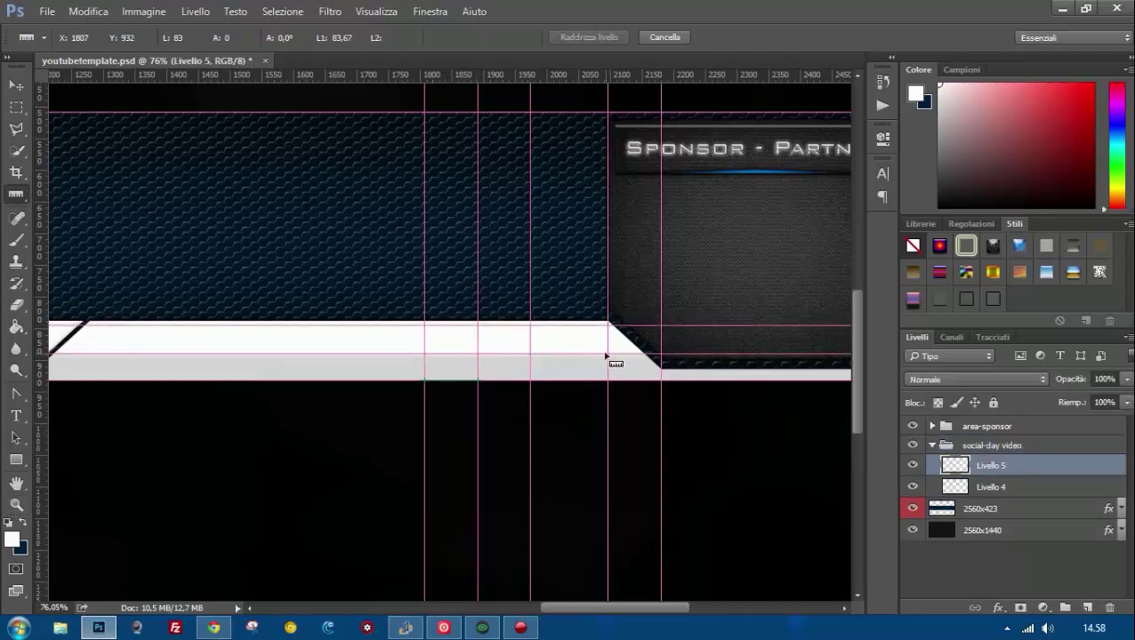
{"action": "left_click", "coordinate": [16, 129]}
Outline and fill the slanted notch on Livello 5, then add a drop shadow with adjusted angle.
{"action": "left_click", "coordinate": [425, 326]}
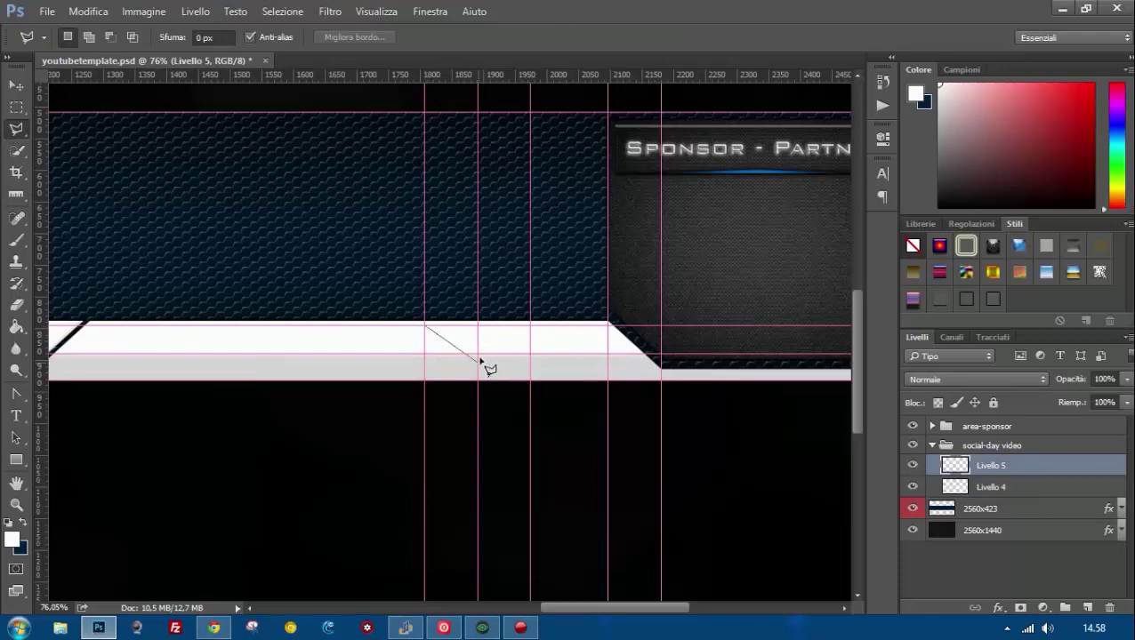
{"action": "double_click", "coordinate": [607, 334]}
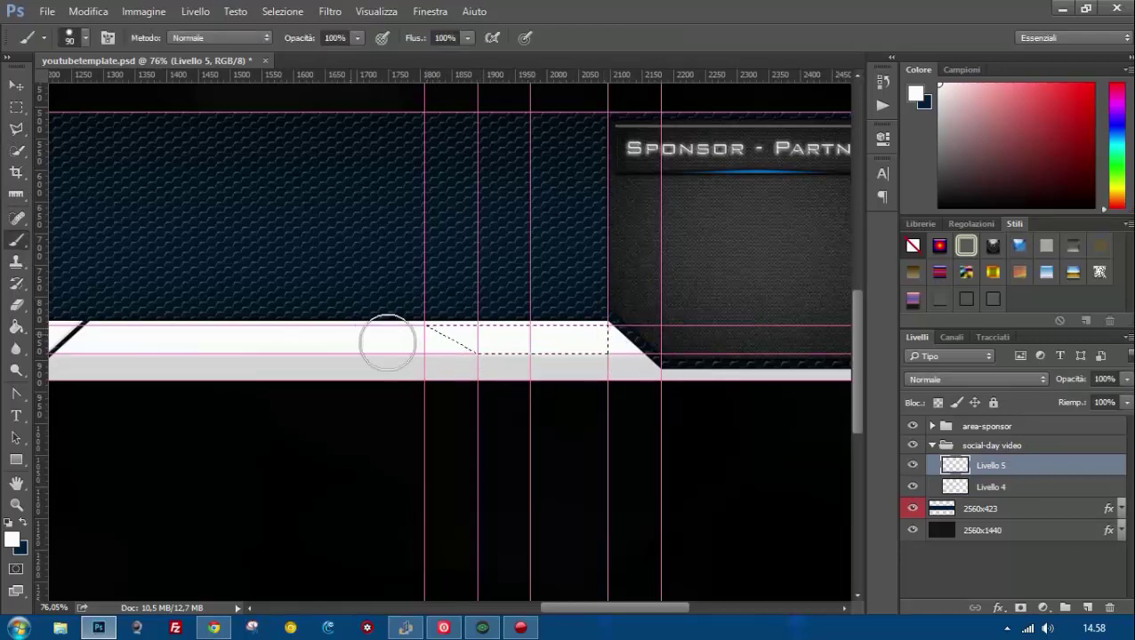
{"action": "key", "text": "ctrl+d"}
{"action": "double_click", "coordinate": [1045, 476]}
{"action": "left_click", "coordinate": [744, 445]}
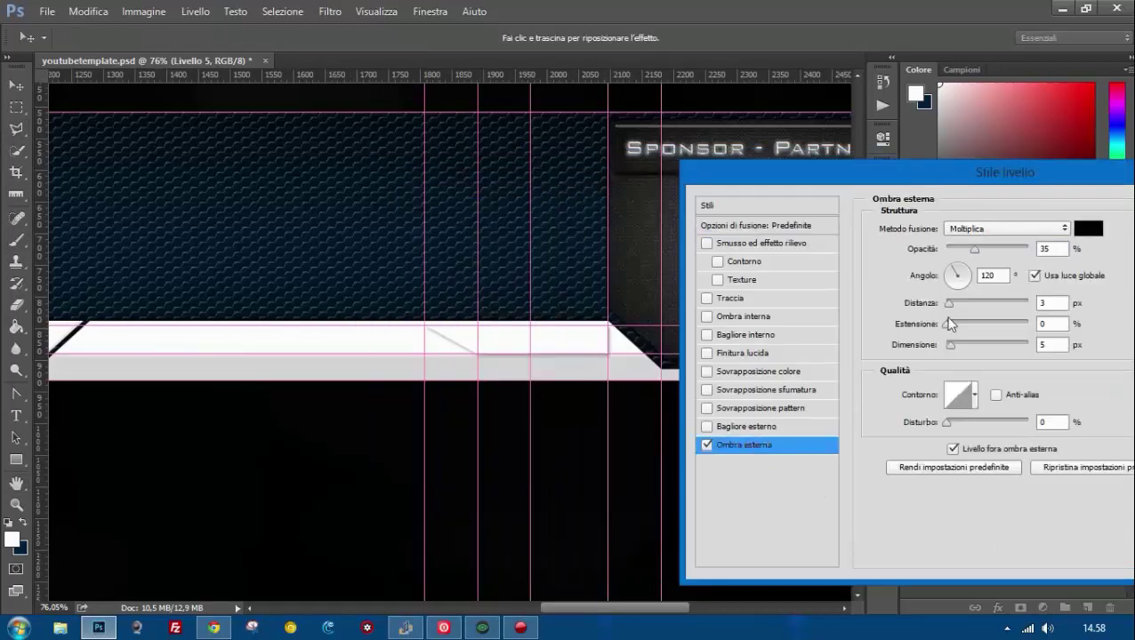
{"action": "left_click_drag", "start_coordinate": [967, 293], "coordinate": [952, 273]}
Add a pattern overlay using a blue hexagon pattern at 44 opacity.
{"action": "left_click", "coordinate": [706, 408]}
{"action": "left_click", "coordinate": [987, 289]}
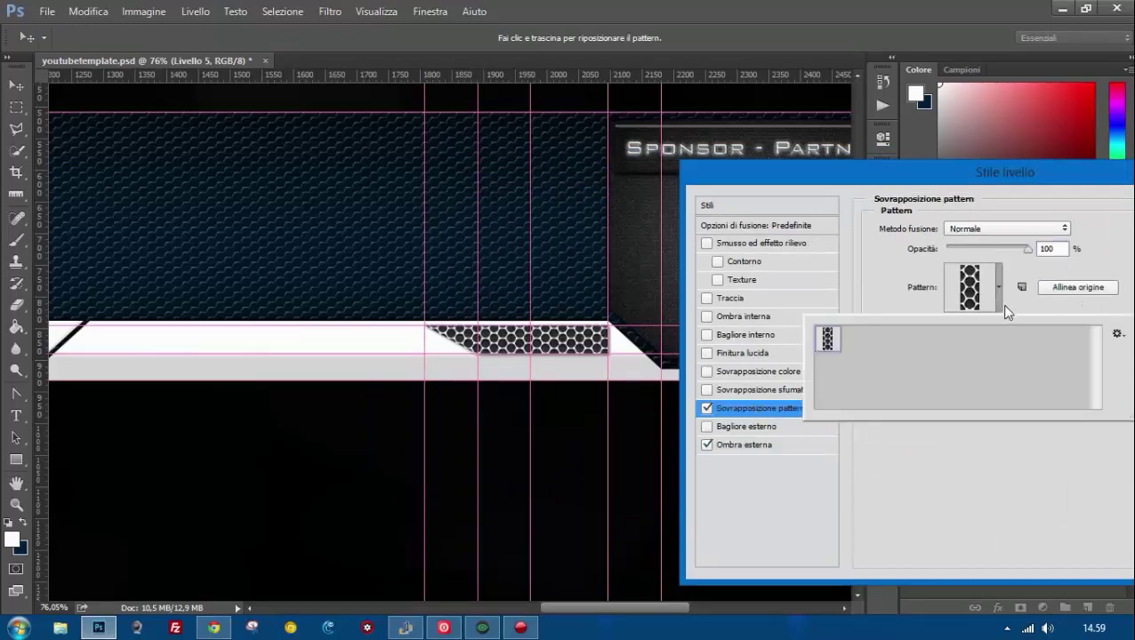
{"action": "left_click", "coordinate": [1117, 333]}
{"action": "left_click", "coordinate": [1028, 577]}
{"action": "left_click", "coordinate": [854, 365]}
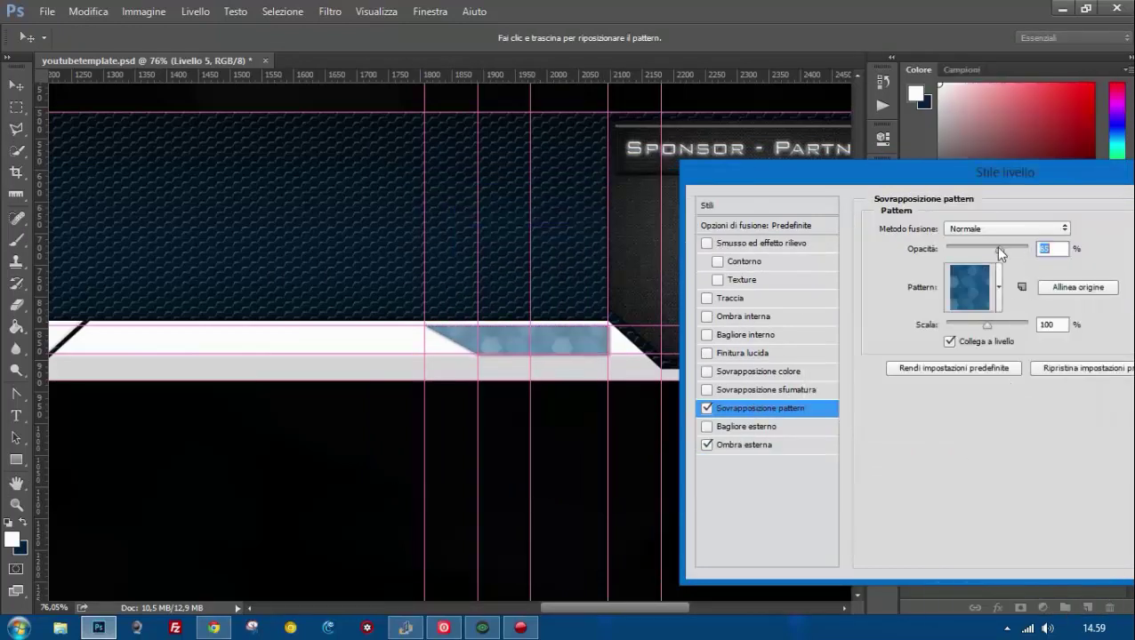
{"action": "left_click", "coordinate": [998, 288]}
{"action": "mouse_move", "coordinate": [1028, 248]}
{"action": "left_mouse_down"}
{"action": "mouse_move", "coordinate": [982, 249]}
{"action": "mouse_move", "coordinate": [1028, 249]}
{"action": "left_mouse_up"}
Switch the overlay to a dark pattern scaled to 25.
{"action": "left_click", "coordinate": [1117, 334]}
{"action": "left_click", "coordinate": [978, 425]}
{"action": "double_click", "coordinate": [881, 365]}
{"action": "left_click_drag", "start_coordinate": [959, 325], "coordinate": [953, 325]}
{"action": "left_click", "coordinate": [765, 371]}
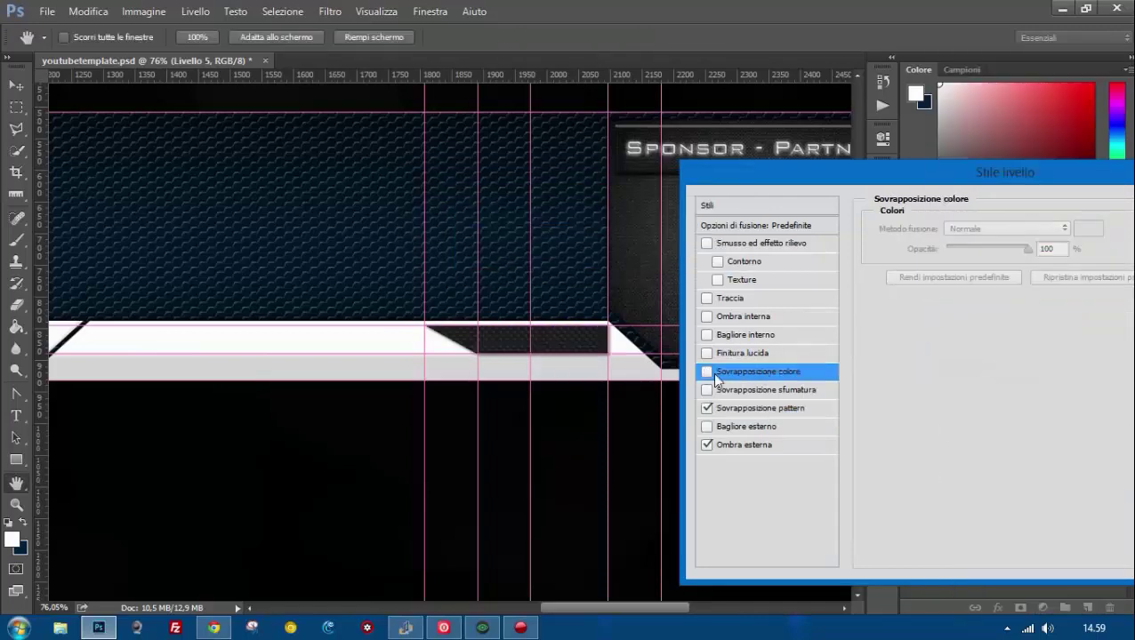
{"action": "left_click", "coordinate": [707, 409]}
Add a bevel and emboss effect to the notch and confirm the layer style.
{"action": "left_click", "coordinate": [761, 243]}
{"action": "left_click", "coordinate": [988, 229]}
{"action": "left_click_drag", "start_coordinate": [1057, 171], "coordinate": [740, 180]}
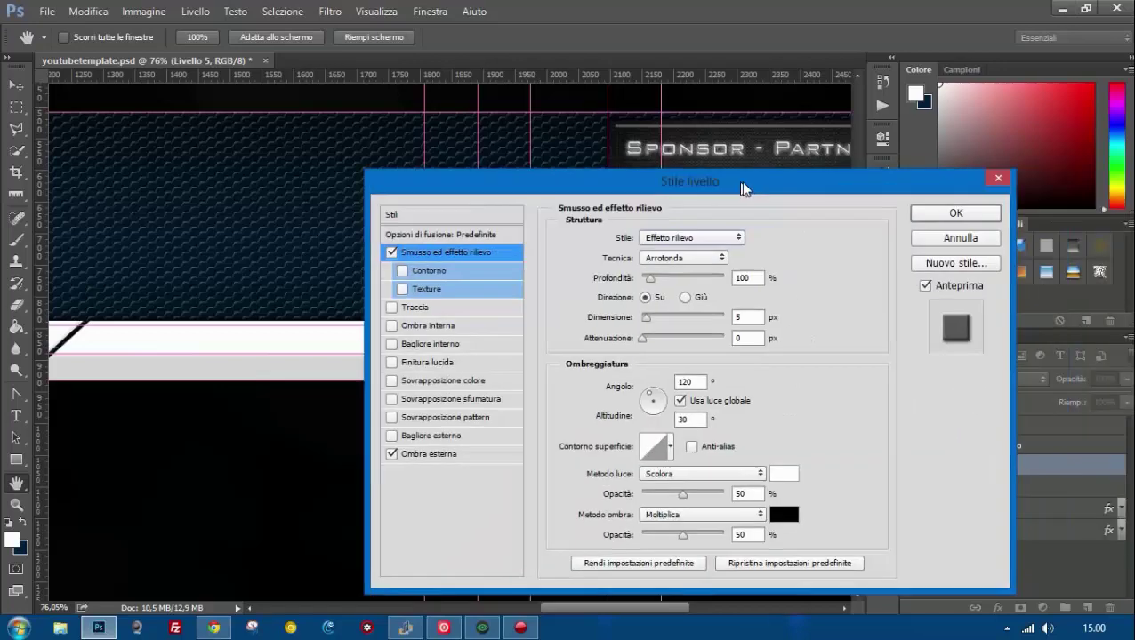
{"action": "left_click", "coordinate": [953, 213]}
{"action": "key", "text": "z"}
{"action": "left_click", "coordinate": [520, 361]}
{"action": "right_click", "coordinate": [383, 361]}
Duplicate Livello 5 as Livello 5 copia, flip it vertically and stretch it downward below the original.
{"action": "left_click", "coordinate": [389, 364]}
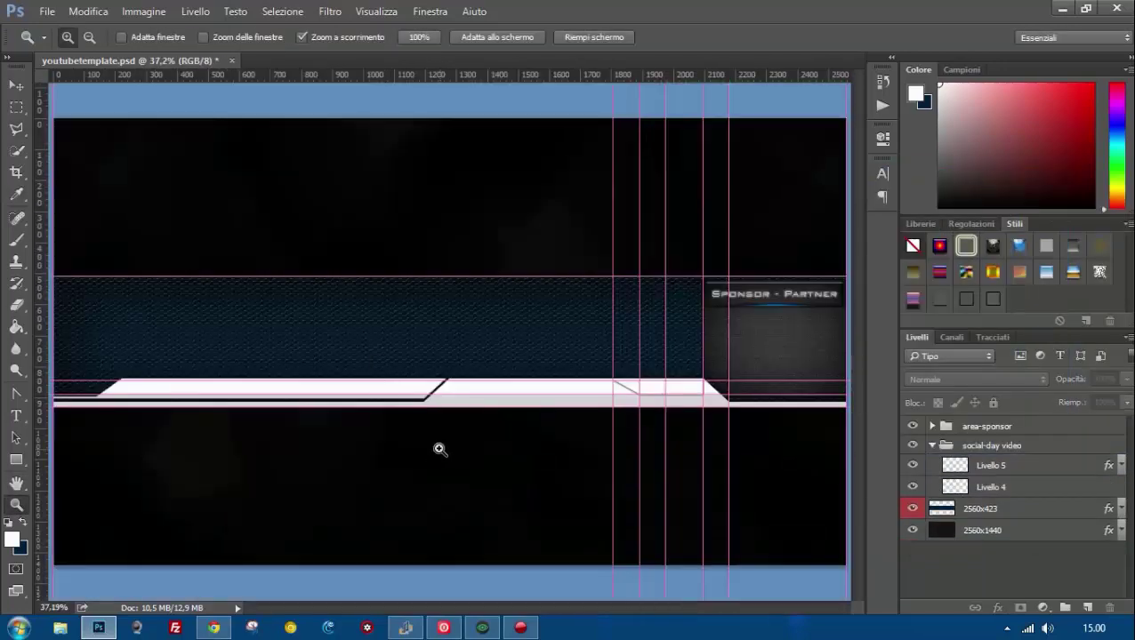
{"action": "double_click", "coordinate": [690, 411]}
{"action": "key", "text": "v"}
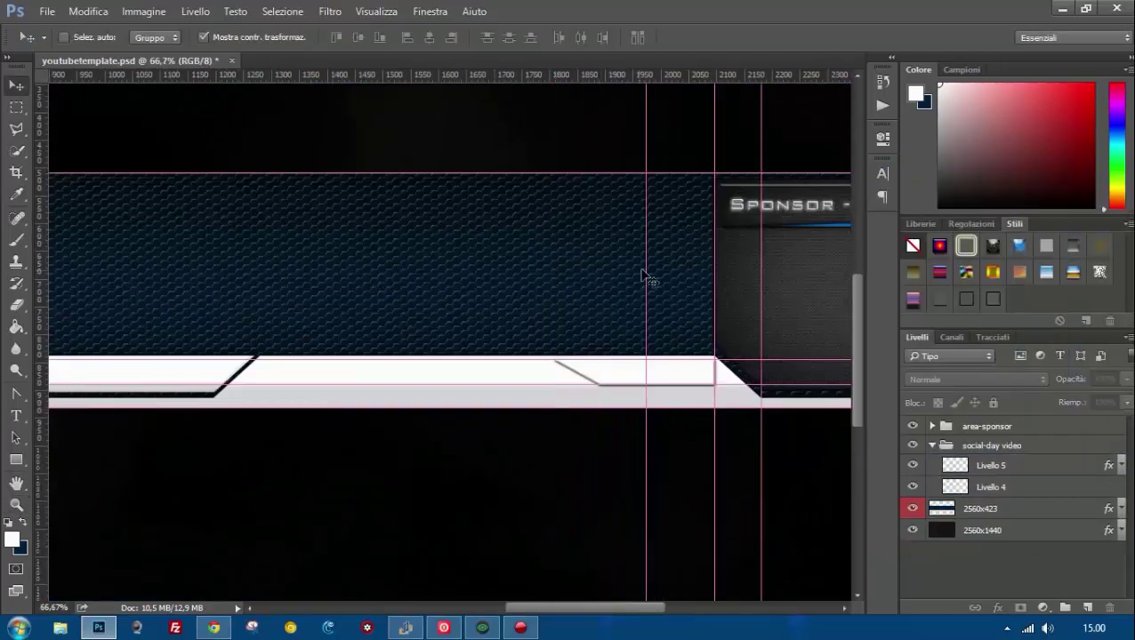
{"action": "left_click", "coordinate": [191, 383], "text": "alt"}
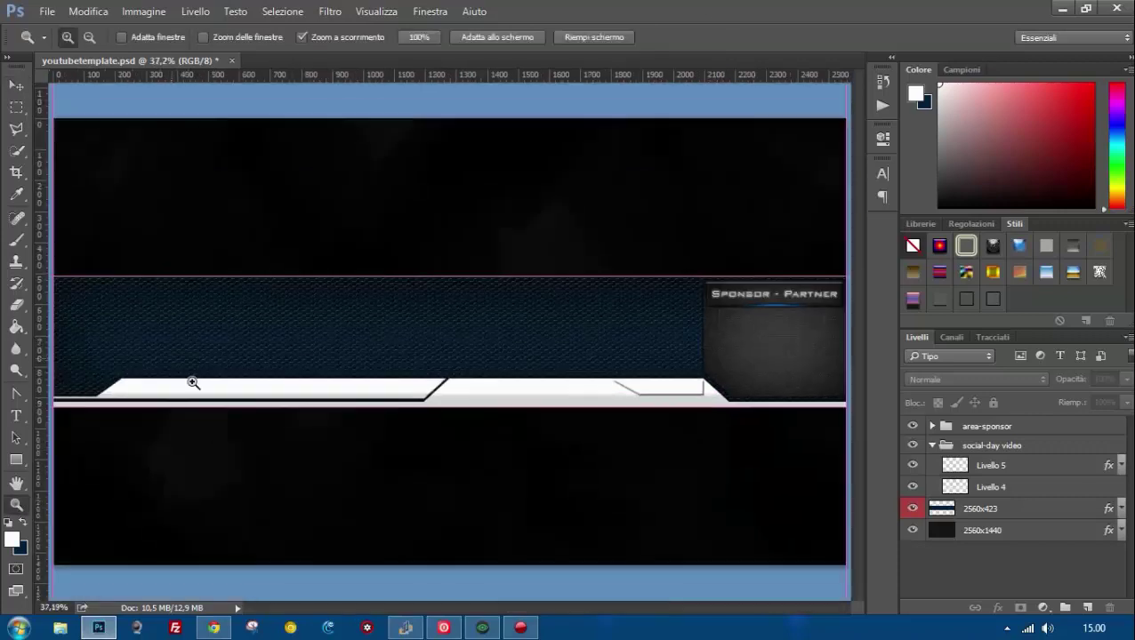
{"action": "left_click_drag", "start_coordinate": [191, 383], "coordinate": [691, 406]}
{"action": "left_click", "coordinate": [691, 406], "text": "ctrl"}
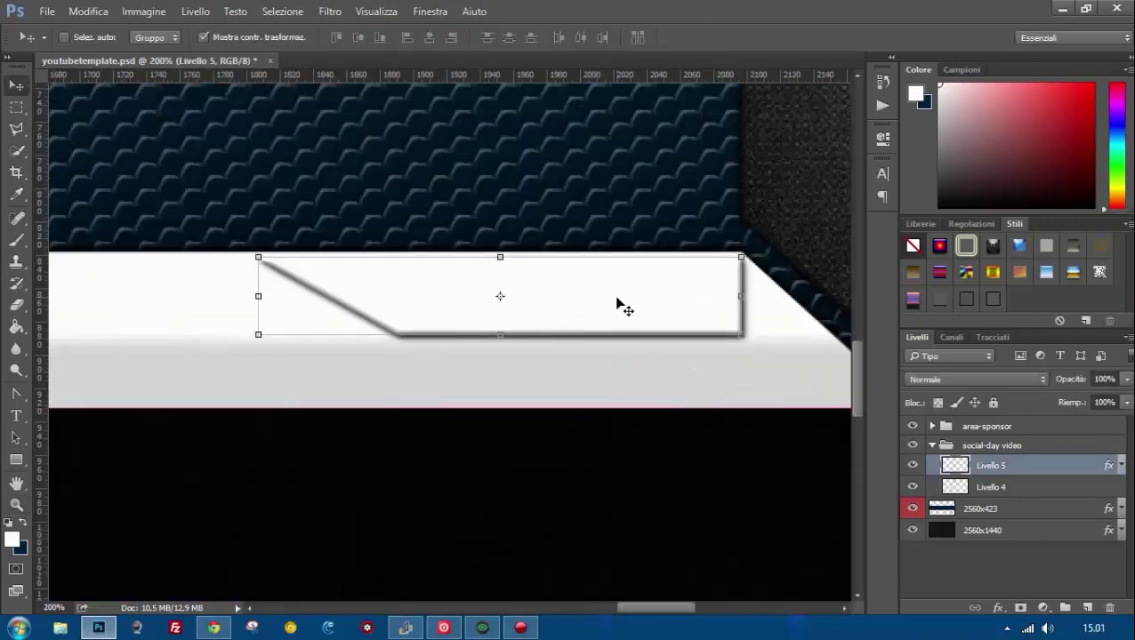
{"action": "right_click", "coordinate": [1054, 465]}
{"action": "left_click", "coordinate": [855, 180]}
{"action": "key", "text": "Return"}
{"action": "left_click_drag", "start_coordinate": [500, 262], "coordinate": [492, 405]}
{"action": "key", "text": "Return"}
Zoom in on the bar notch and add vertical guides near 1889.8 px.
{"action": "left_click", "coordinate": [1045, 576]}
{"action": "key", "text": "z"}
{"action": "key", "text": "ctrl+0"}
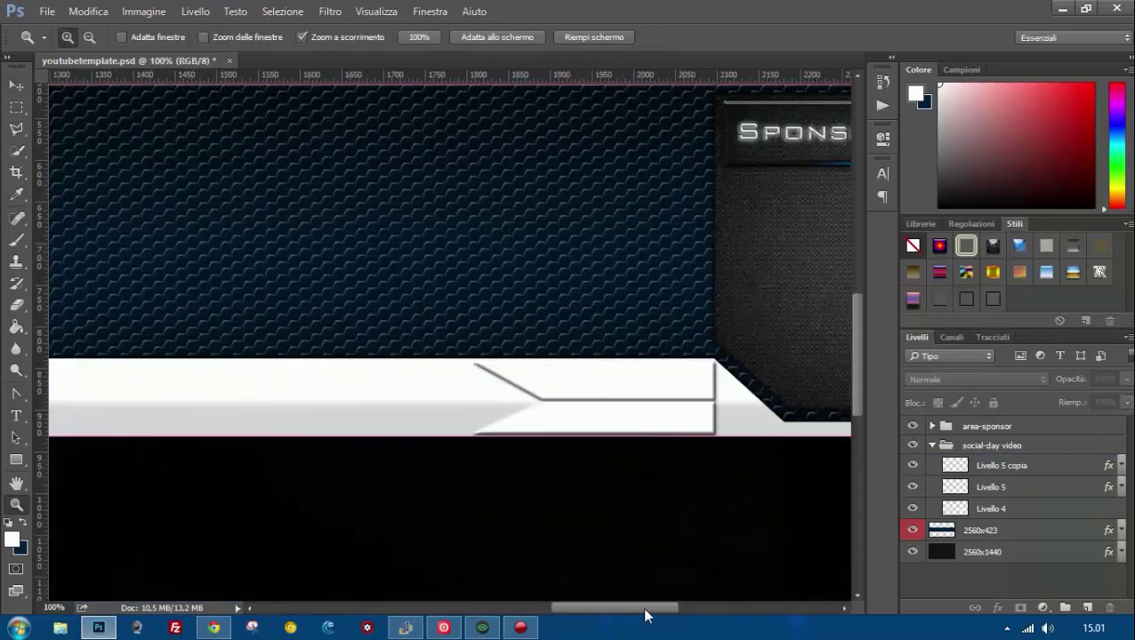
{"action": "left_click_drag", "start_coordinate": [539, 391], "coordinate": [517, 392]}
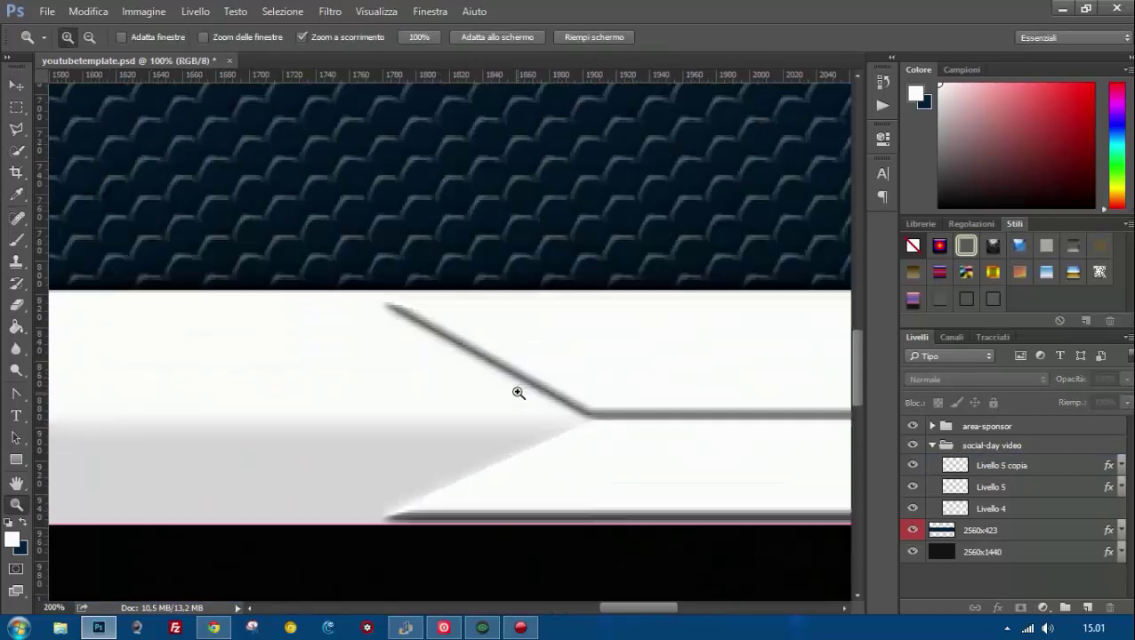
{"action": "left_click", "coordinate": [323, 296], "text": "ctrl"}
{"action": "key", "text": "v"}
{"action": "left_click_drag", "start_coordinate": [571, 343], "coordinate": [613, 345]}
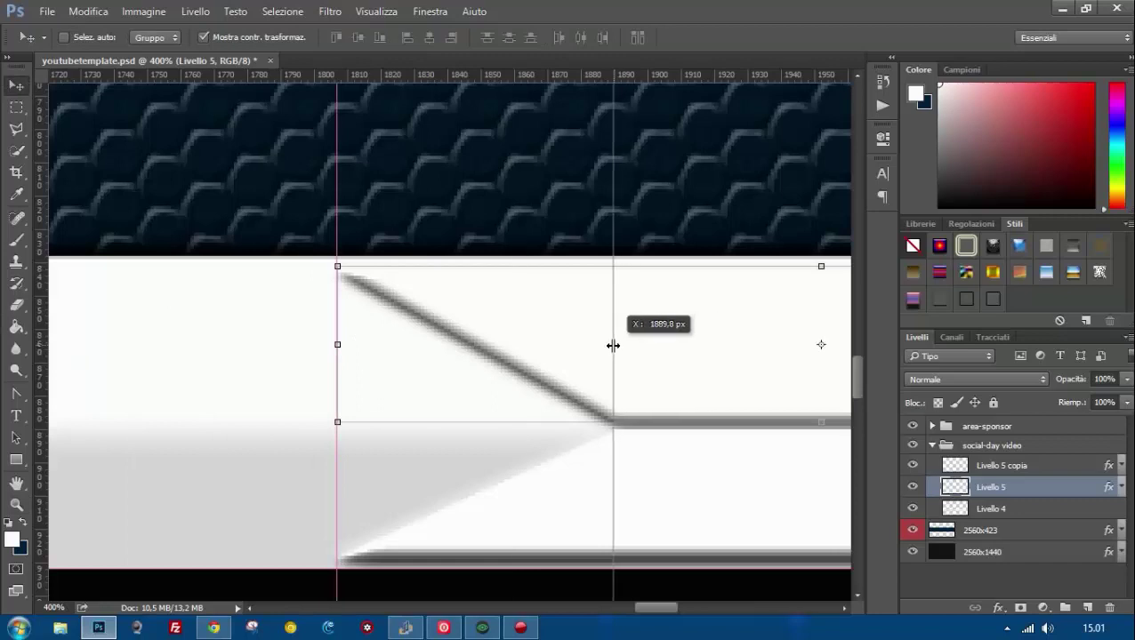
{"action": "left_click_drag", "start_coordinate": [40, 342], "coordinate": [472, 325]}
On new layer Livello 6, select the arrow's upper diagonal edge and paint it red.
{"action": "key", "text": "ctrl+shift+alt+n"}
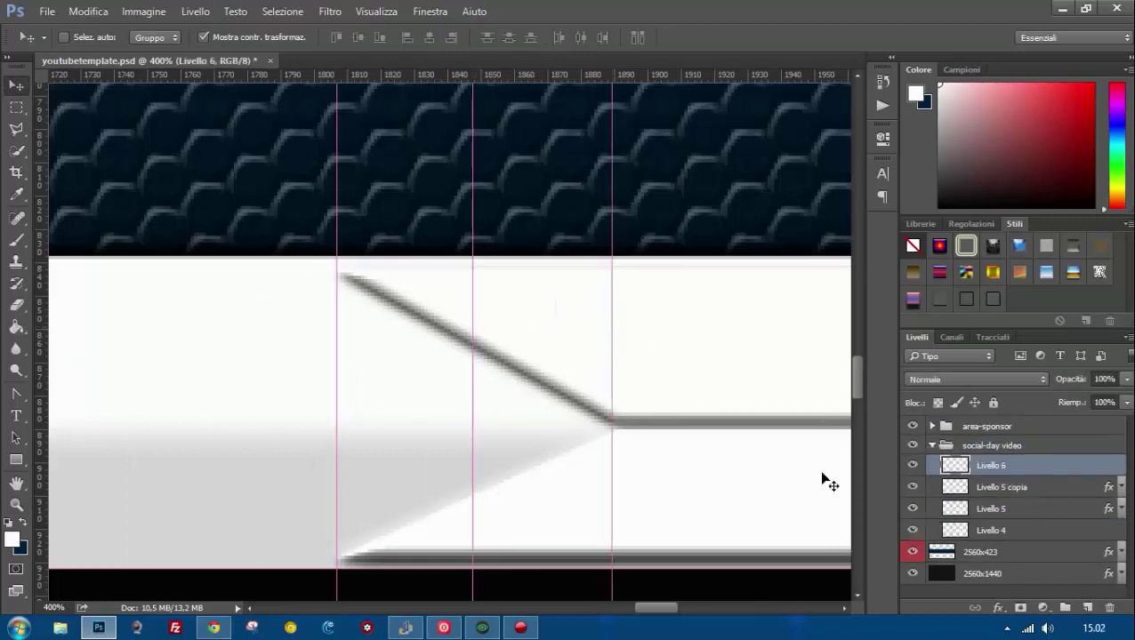
{"action": "left_click_drag", "start_coordinate": [459, 277], "coordinate": [481, 269]}
{"action": "left_click_drag", "start_coordinate": [498, 74], "coordinate": [612, 420]}
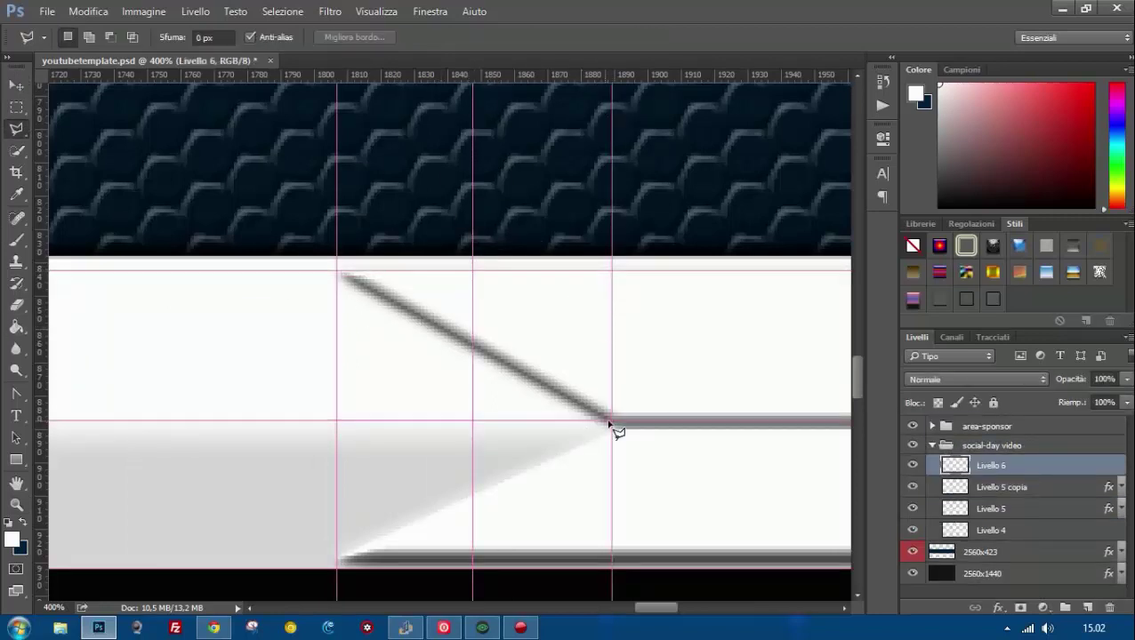
{"action": "double_click", "coordinate": [583, 416]}
{"action": "left_click", "coordinate": [12, 539]}
{"action": "left_click", "coordinate": [546, 243]}
{"action": "key", "text": "b"}
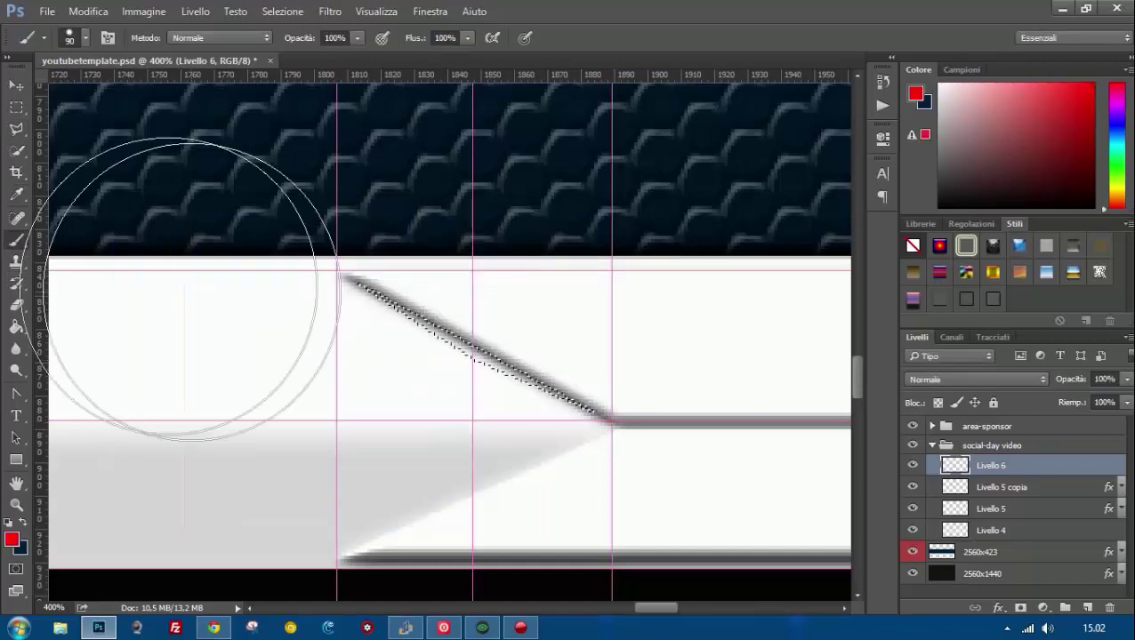
{"action": "left_click_drag", "start_coordinate": [356, 281], "coordinate": [596, 414]}
{"action": "key", "text": "ctrl+d"}
Set Livello 6's Gradient Overlay stops to black and red, then reposition the layer in the stack.
{"action": "double_click", "coordinate": [1046, 466]}
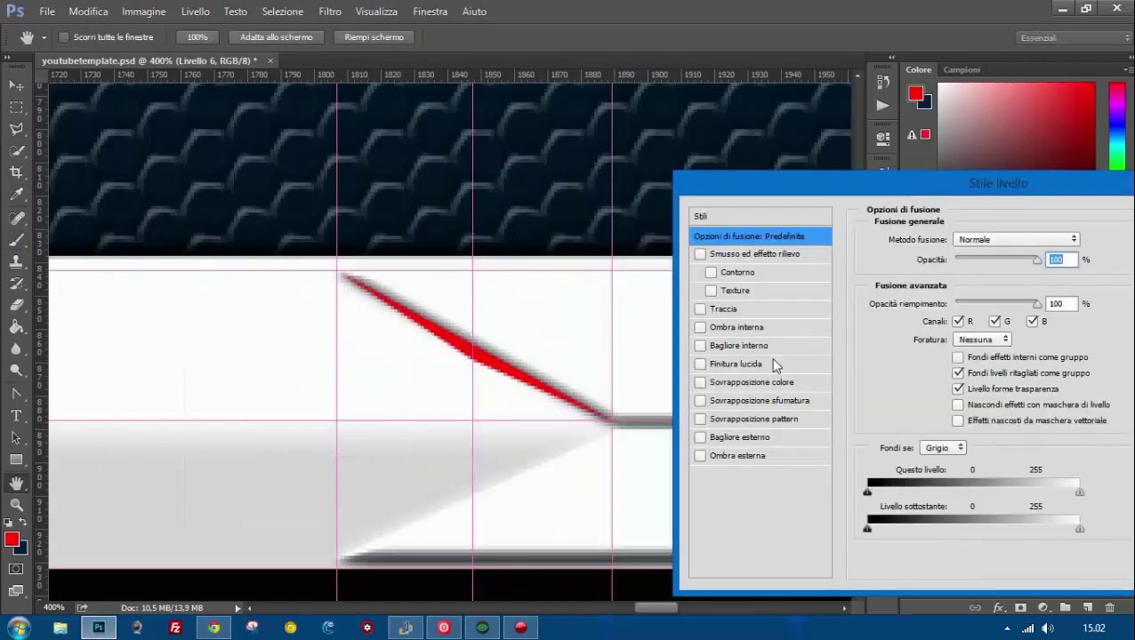
{"action": "left_click", "coordinate": [749, 402]}
{"action": "left_click", "coordinate": [981, 281]}
{"action": "double_click", "coordinate": [655, 438]}
{"action": "left_click", "coordinate": [512, 243]}
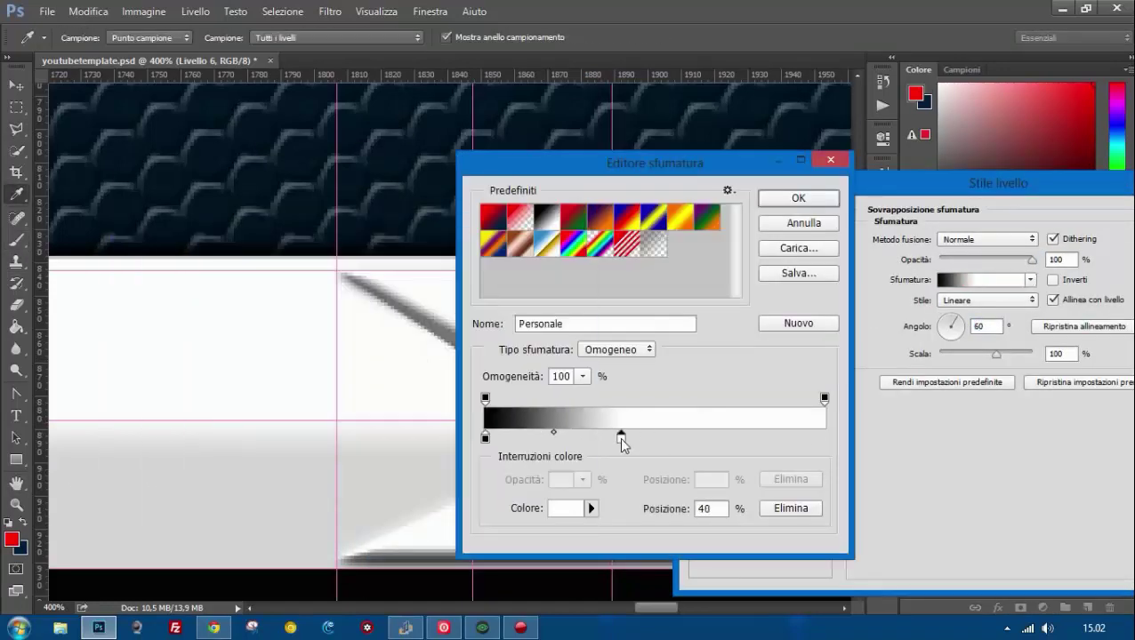
{"action": "double_click", "coordinate": [824, 438]}
{"action": "left_click", "coordinate": [512, 243]}
{"action": "key", "text": "Return"}
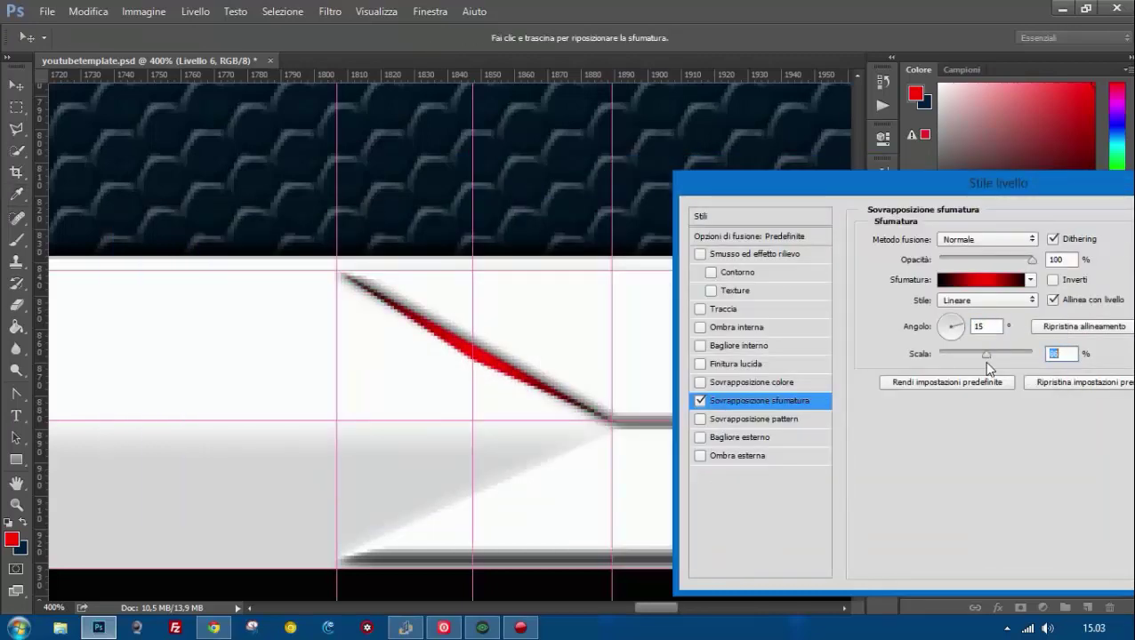
{"action": "key", "text": "Return"}
{"action": "left_click_drag", "start_coordinate": [1030, 522], "coordinate": [1031, 526]}
Duplicate Livello 6, flip the copy vertically and move it below the guide along the lower slant.
{"action": "key", "text": "v"}
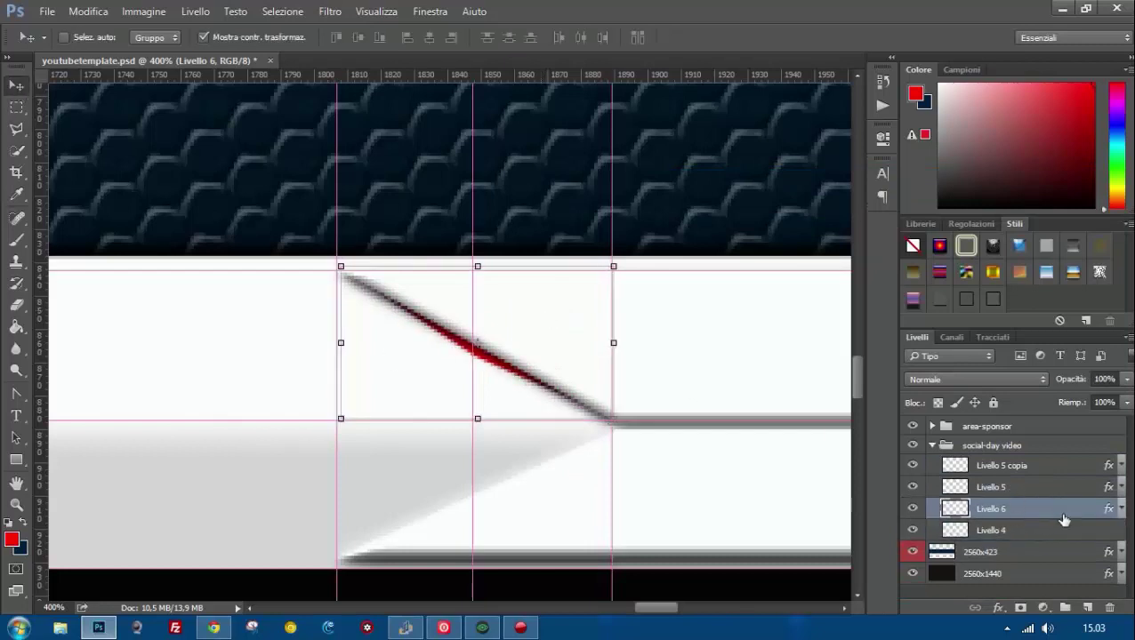
{"action": "right_click", "coordinate": [1064, 519]}
{"action": "left_click", "coordinate": [872, 142]}
{"action": "key", "text": "Return"}
{"action": "key", "text": "ctrl+t"}
{"action": "mouse_move", "coordinate": [478, 266]}
{"action": "left_mouse_down"}
{"action": "mouse_move", "coordinate": [479, 558]}
{"action": "mouse_move", "coordinate": [478, 260]}
{"action": "left_mouse_up"}
{"action": "left_click_drag", "start_coordinate": [539, 321], "coordinate": [536, 330]}
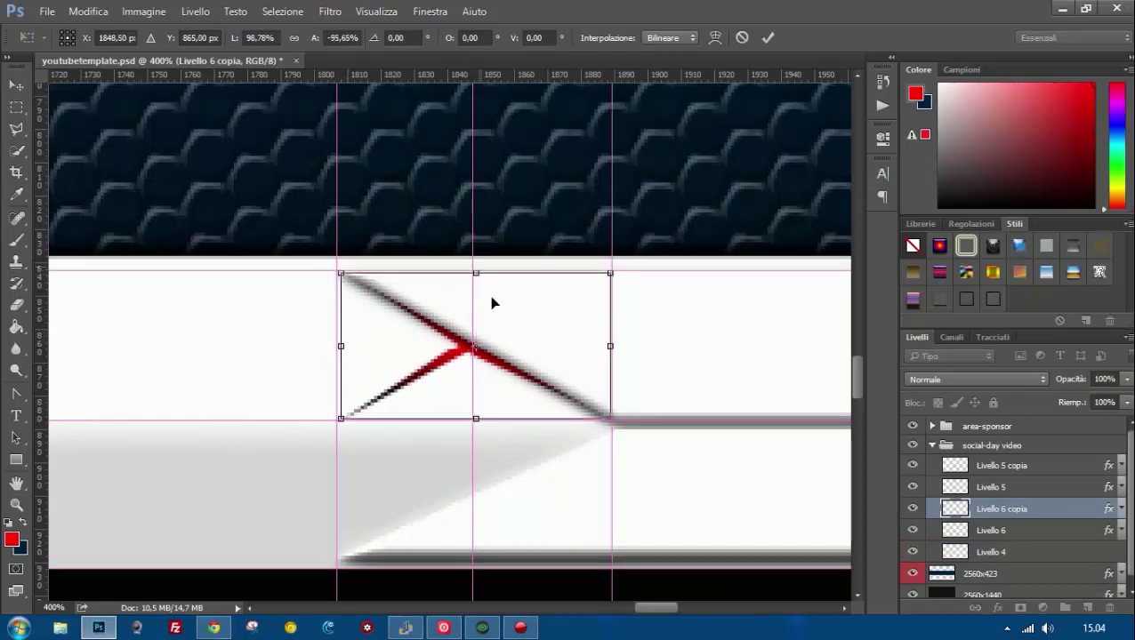
{"action": "left_click_drag", "start_coordinate": [494, 304], "coordinate": [491, 456]}
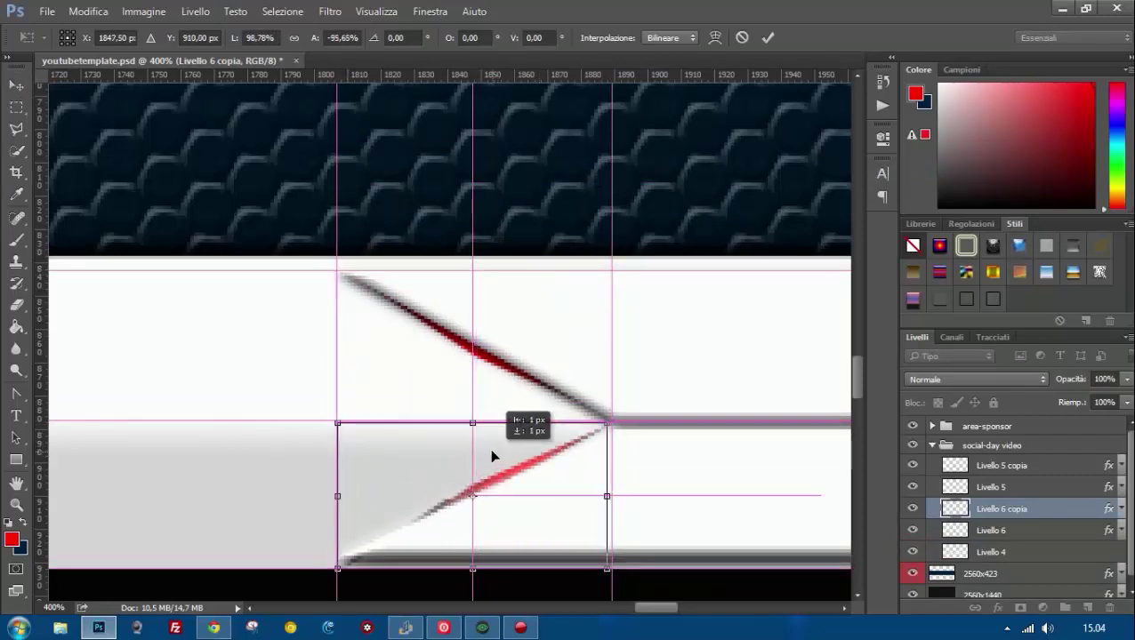
{"action": "key", "text": "Return"}
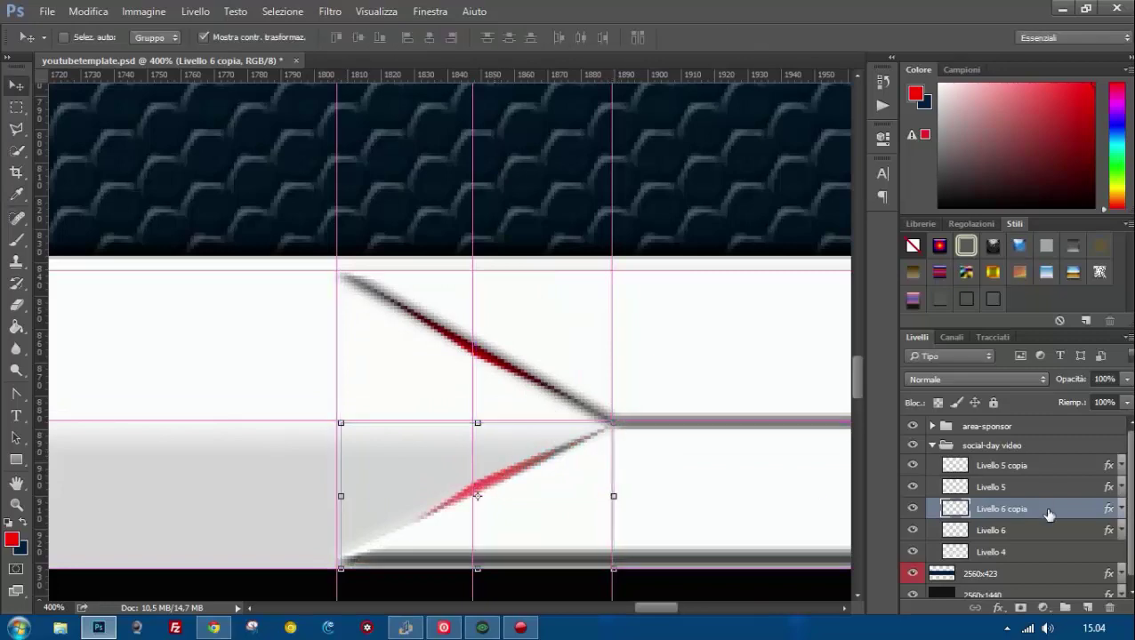
Review and reapply the Gradient Overlay on Livello 6 copia.
{"action": "double_click", "coordinate": [1051, 508]}
{"action": "left_click_drag", "start_coordinate": [757, 199], "coordinate": [909, 194]}
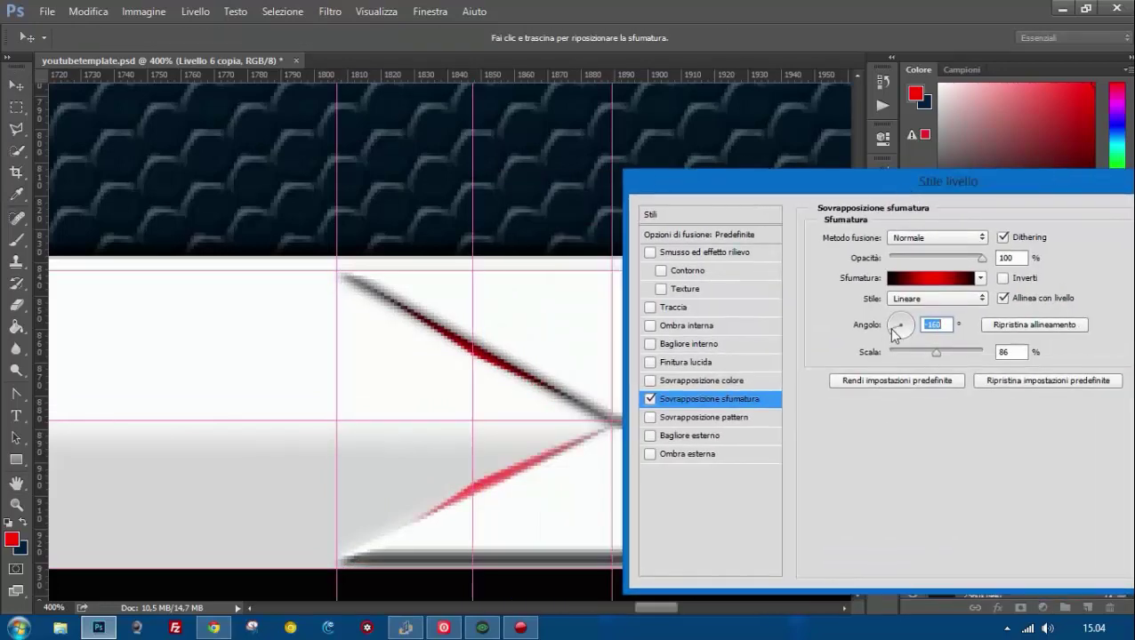
{"action": "left_click", "coordinate": [931, 278]}
{"action": "key", "text": "Escape"}
{"action": "key", "text": "Return"}
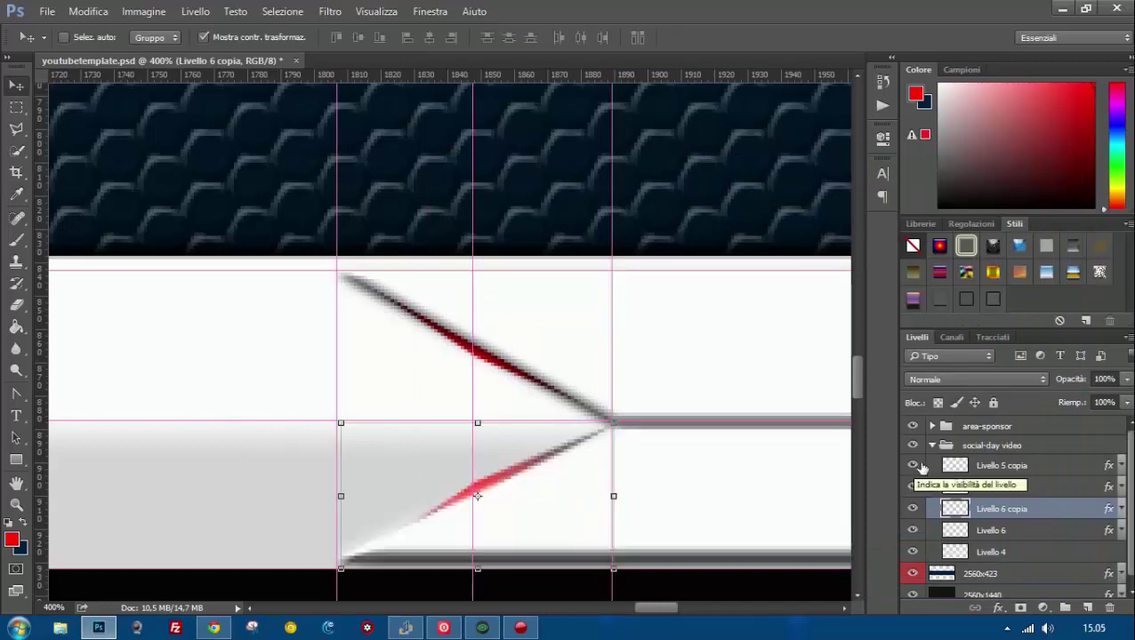
Check Livello 5 copia's drop shadow settings and fit the whole banner on screen.
{"action": "double_click", "coordinate": [954, 465]}
{"action": "left_click_drag", "start_coordinate": [520, 154], "coordinate": [779, 172]}
{"action": "left_click", "coordinate": [740, 442]}
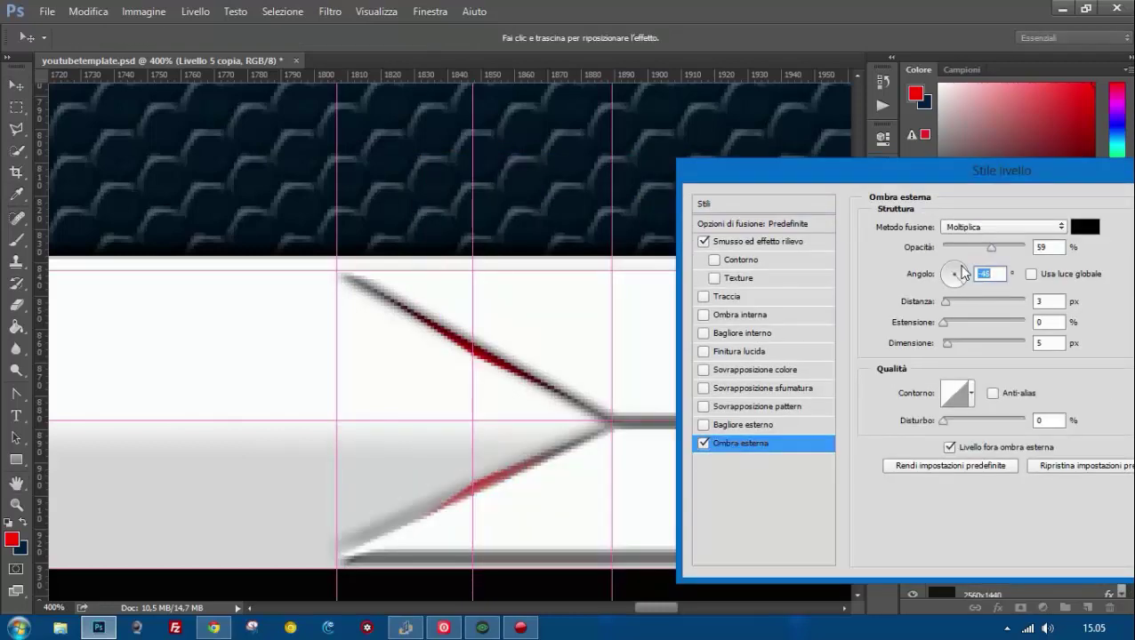
{"action": "key", "text": "Return"}
{"action": "key", "text": "z"}
{"action": "key", "text": "ctrl+0"}
{"action": "left_click_drag", "start_coordinate": [622, 440], "coordinate": [485, 422]}
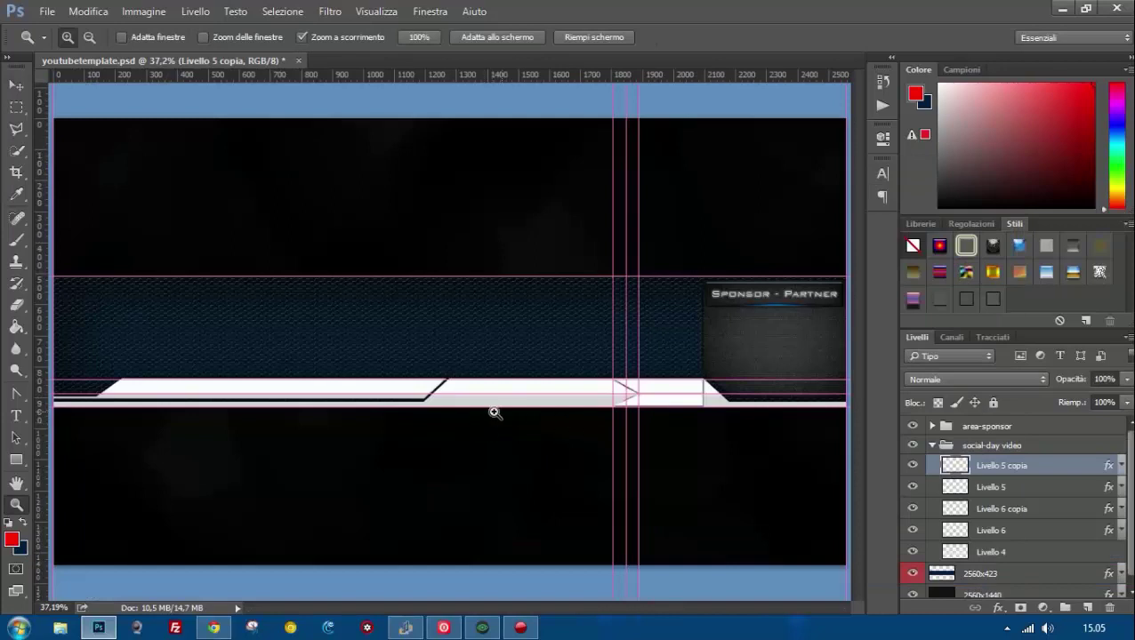
Group the stroke layers Livello 5 copia through Livello 4 into a new group named social-icon.
{"action": "left_click", "coordinate": [494, 413]}
{"action": "left_click_drag", "start_coordinate": [676, 608], "coordinate": [516, 607]}
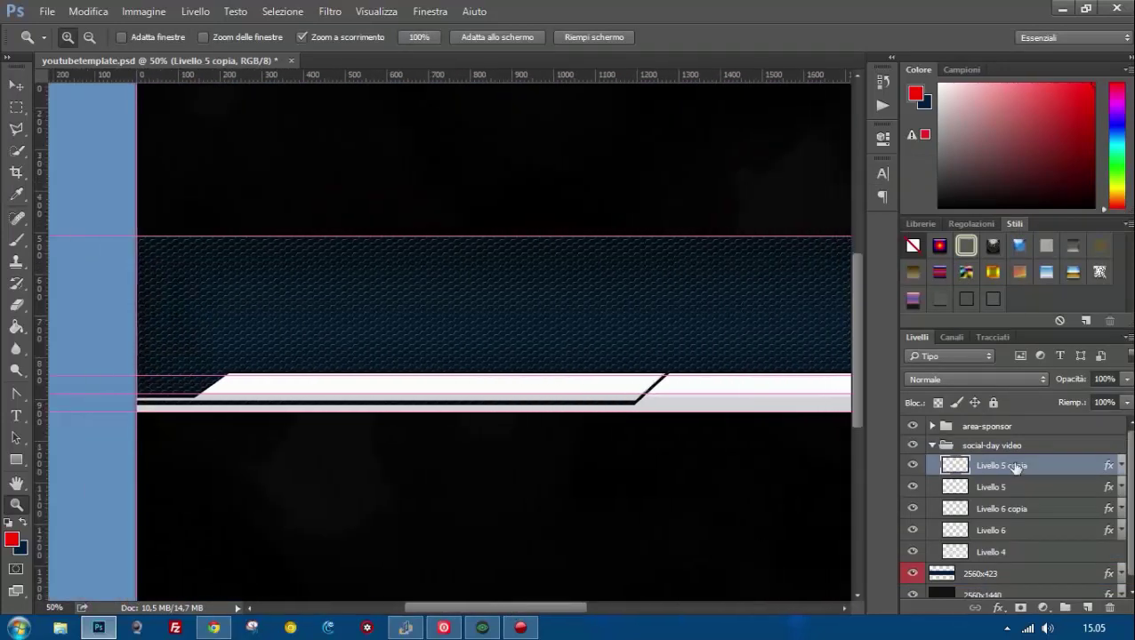
{"action": "left_click", "coordinate": [991, 551], "text": "shift"}
{"action": "key", "text": "ctrl+g"}
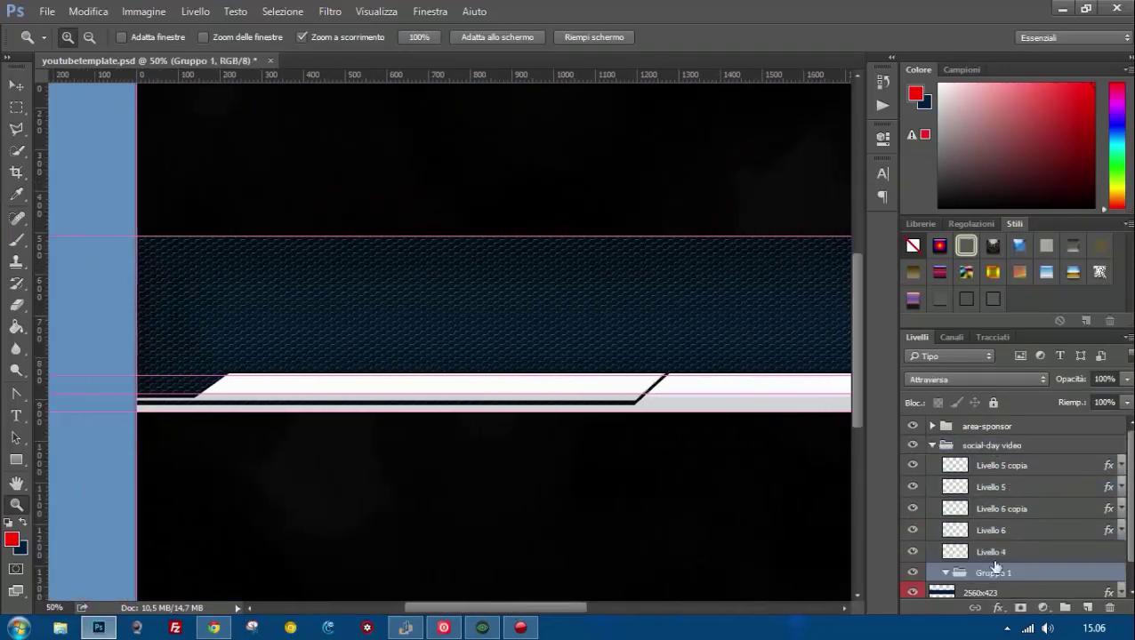
{"action": "double_click", "coordinate": [996, 464]}
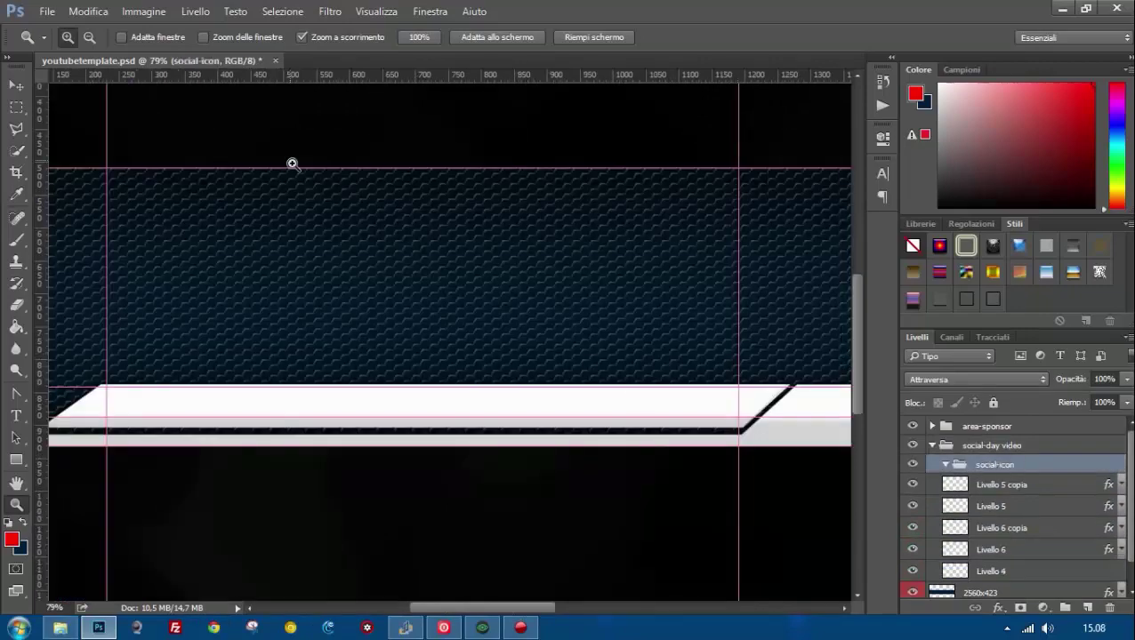
{"action": "key", "text": "v"}
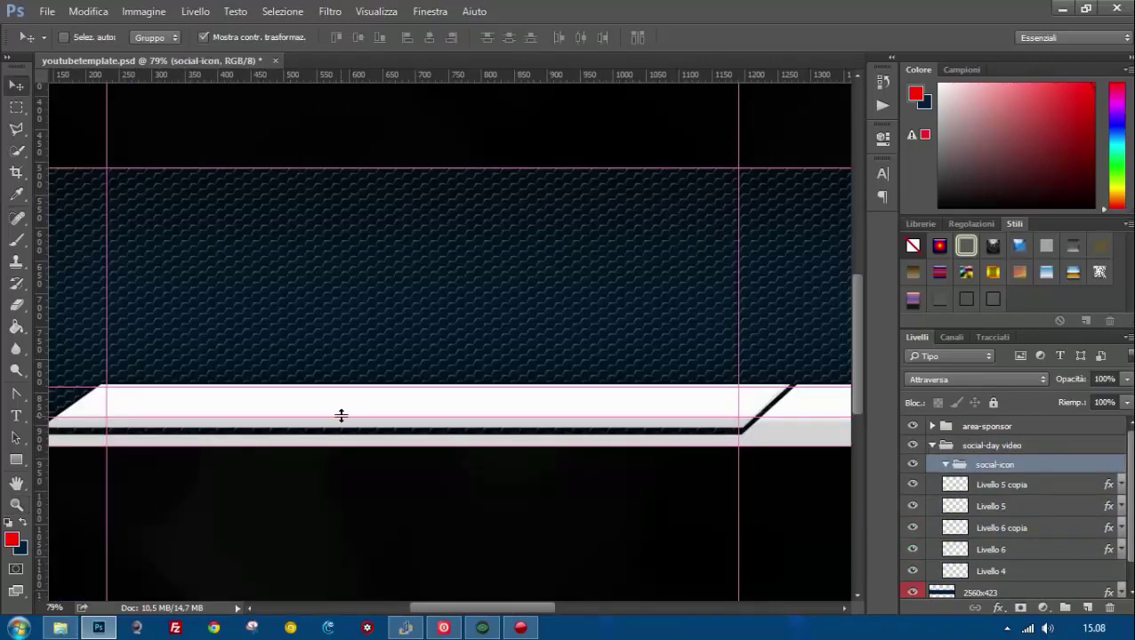
Bring up the Songr music player and browse the genres to the Adema artist page.
{"action": "left_click", "coordinate": [405, 627]}
{"action": "left_click", "coordinate": [417, 196]}
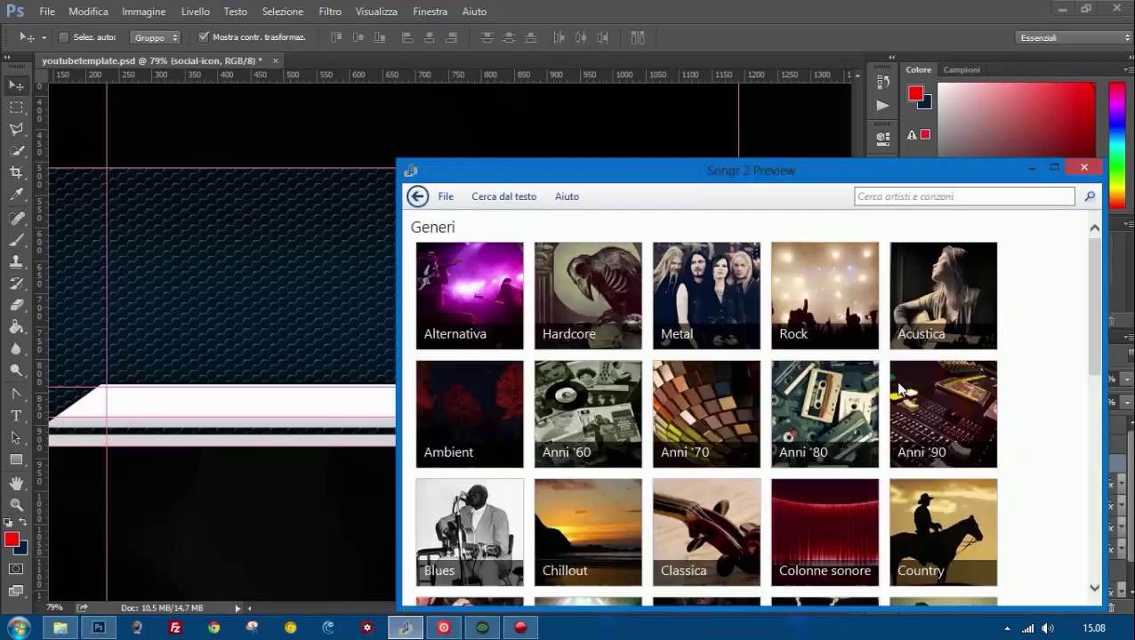
{"action": "scroll", "coordinate": [900, 389], "scroll_direction": "down", "scroll_amount": 10}
{"action": "left_click", "coordinate": [583, 453]}
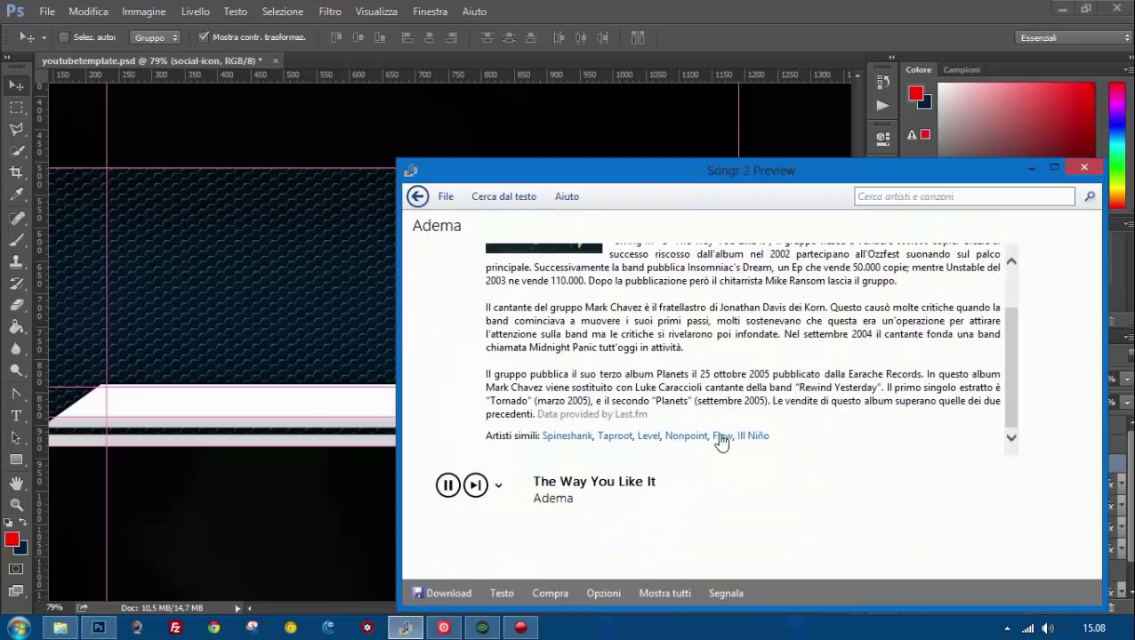
Minimize the music player and place the Facebook icon on the strip inside social-icon.
{"action": "left_click", "coordinate": [721, 440]}
{"action": "left_click", "coordinate": [1031, 167]}
{"action": "left_click", "coordinate": [59, 628]}
{"action": "left_click_drag", "start_coordinate": [627, 355], "coordinate": [304, 403]}
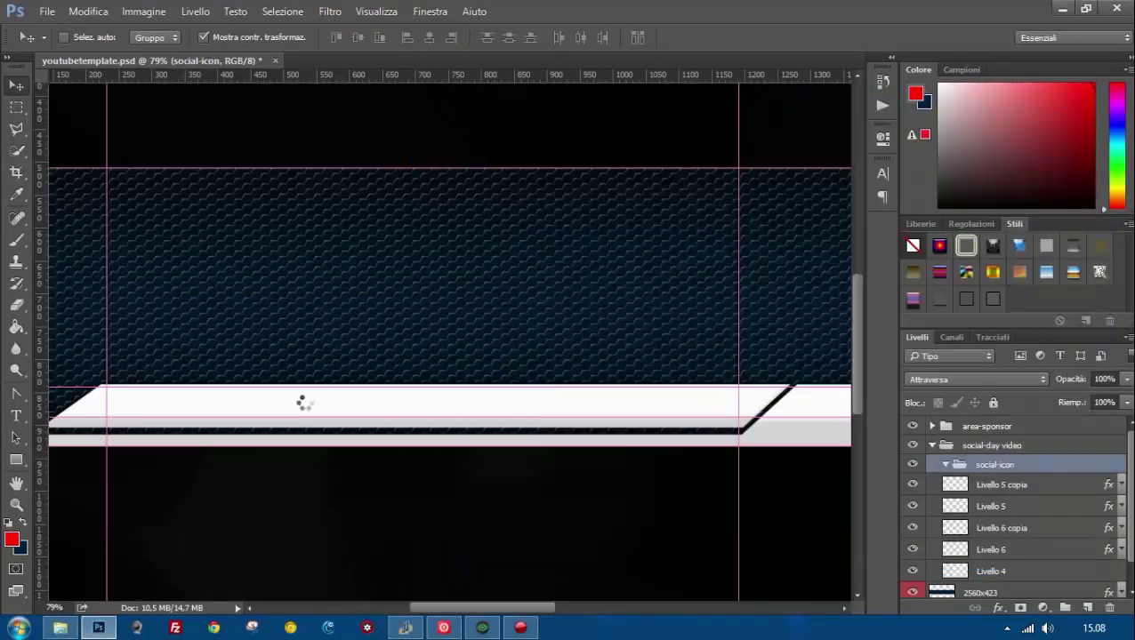
{"action": "key", "text": "Return"}
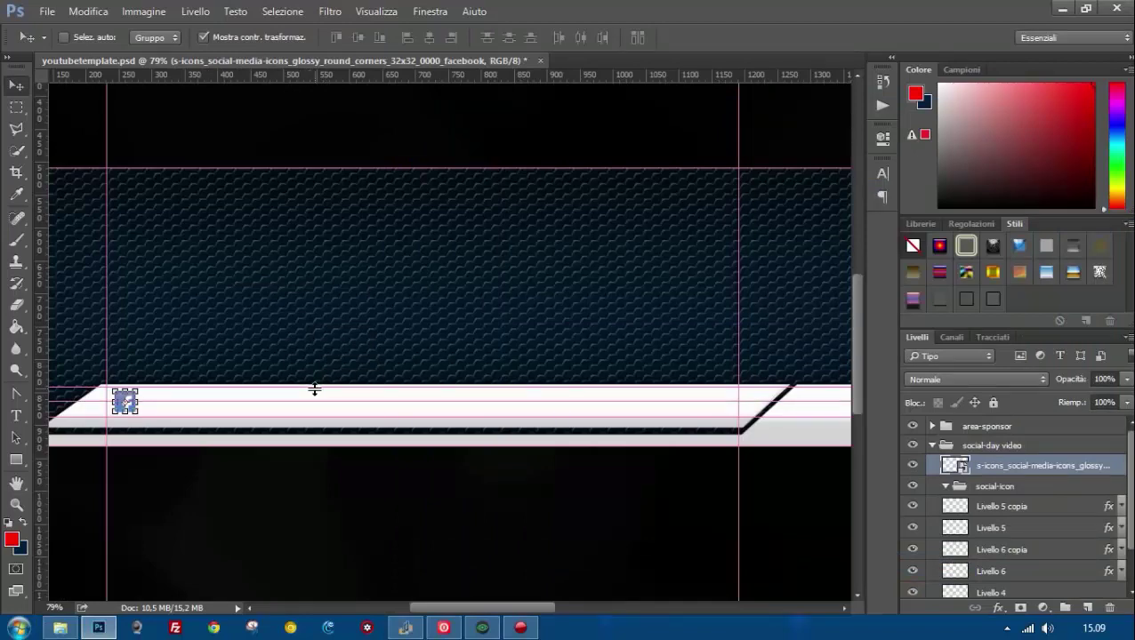
{"action": "left_click_drag", "start_coordinate": [1054, 466], "coordinate": [1061, 493]}
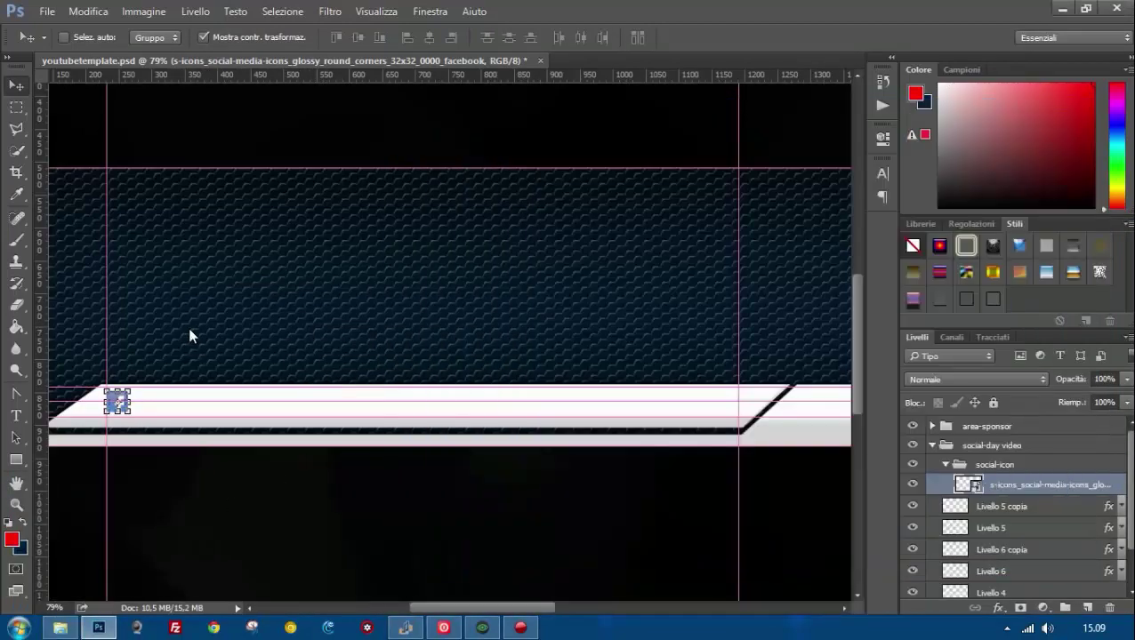
Place the Twitter icon on the strip, lined up beside the Facebook icon.
{"action": "left_click_drag", "start_coordinate": [189, 336], "coordinate": [449, 342]}
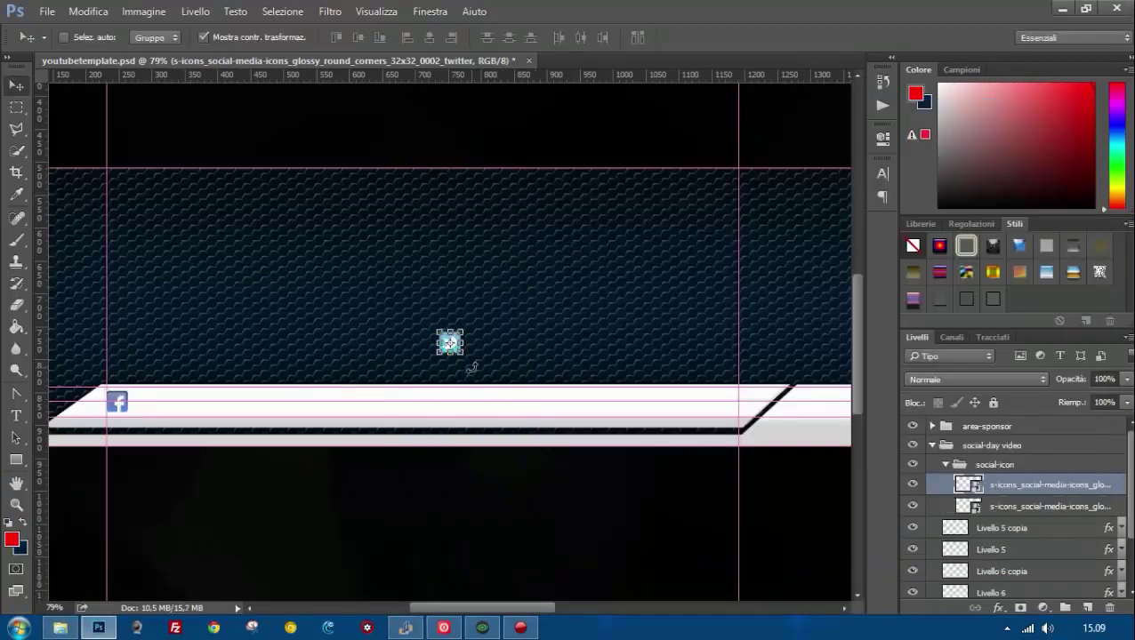
{"action": "key", "text": "z"}
{"action": "left_click", "coordinate": [102, 404]}
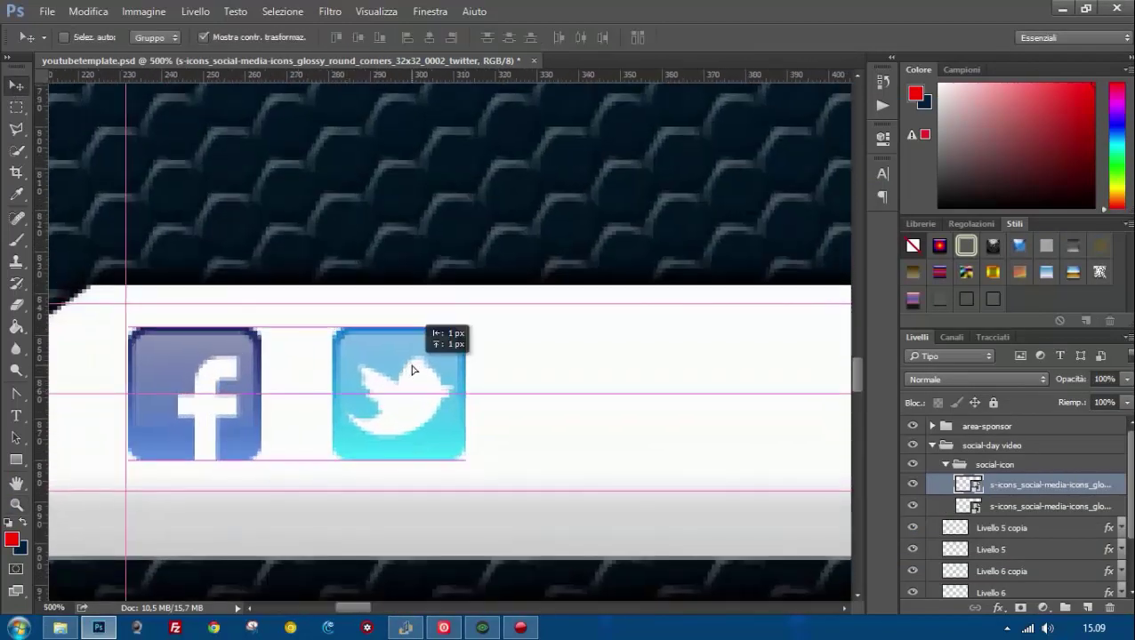
{"action": "left_click_drag", "start_coordinate": [342, 392], "coordinate": [360, 391]}
{"action": "key", "text": "ctrl+minus"}
{"action": "left_click", "coordinate": [197, 381]}
{"action": "key", "text": "v"}
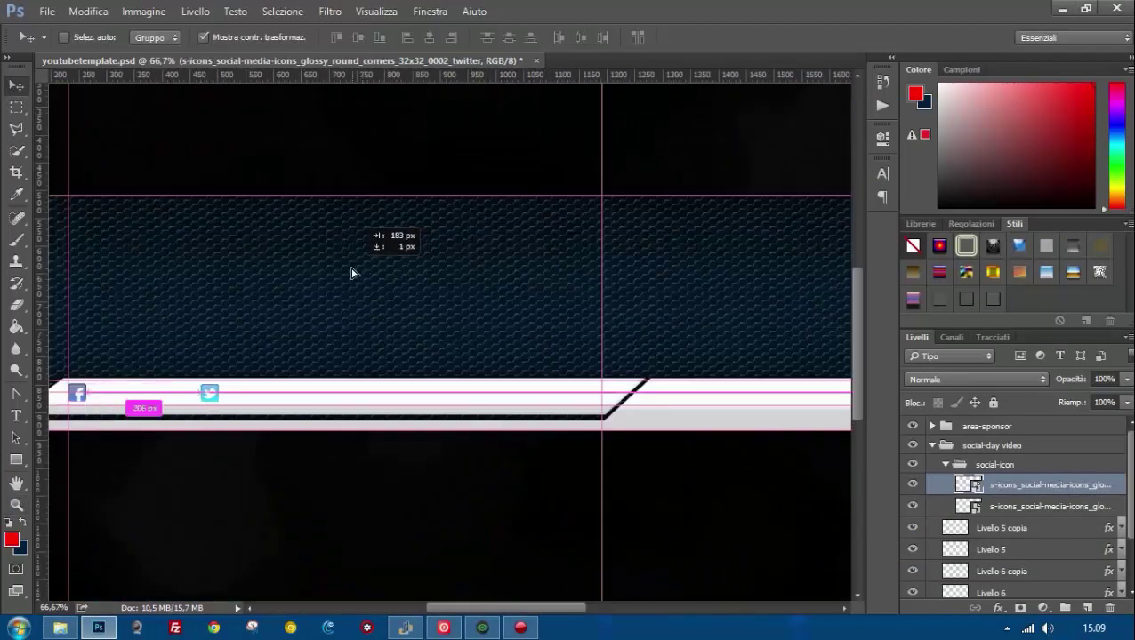
Place the Google+ icon from the icon folder onto the white strip.
{"action": "left_click", "coordinate": [60, 628]}
{"action": "left_click_drag", "start_coordinate": [900, 311], "coordinate": [448, 337]}
{"action": "left_click_drag", "start_coordinate": [502, 274], "coordinate": [422, 320]}
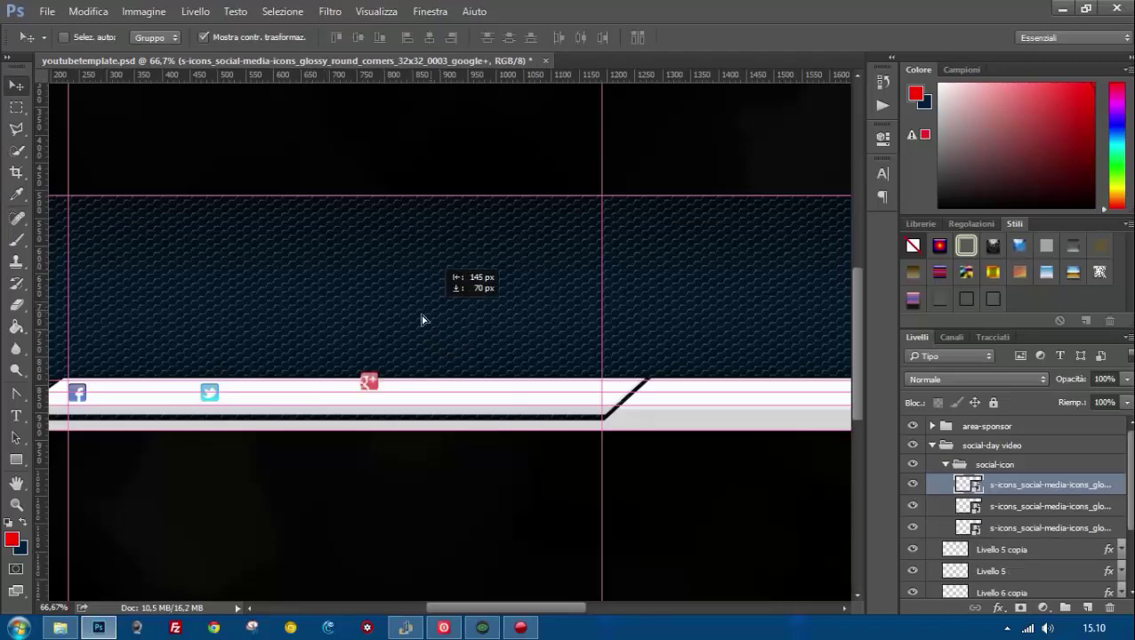
Drag the Steam icon 0161 from the 32×32 folder onto the banner's white strip.
{"action": "left_click", "coordinate": [60, 628]}
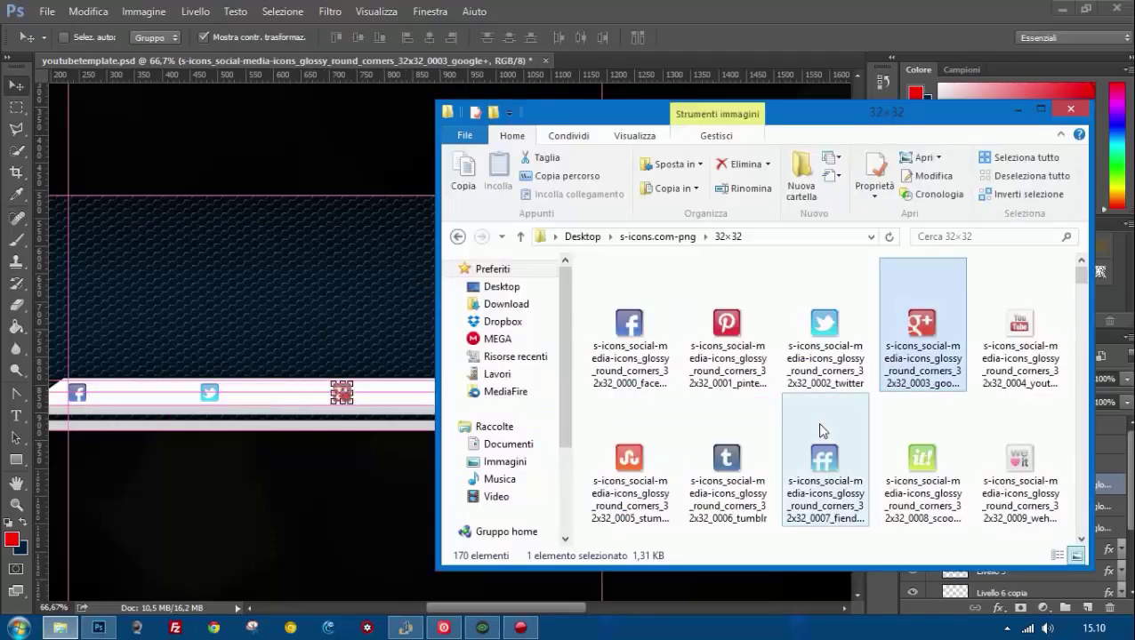
{"action": "left_click_drag", "start_coordinate": [1081, 267], "coordinate": [1103, 400]}
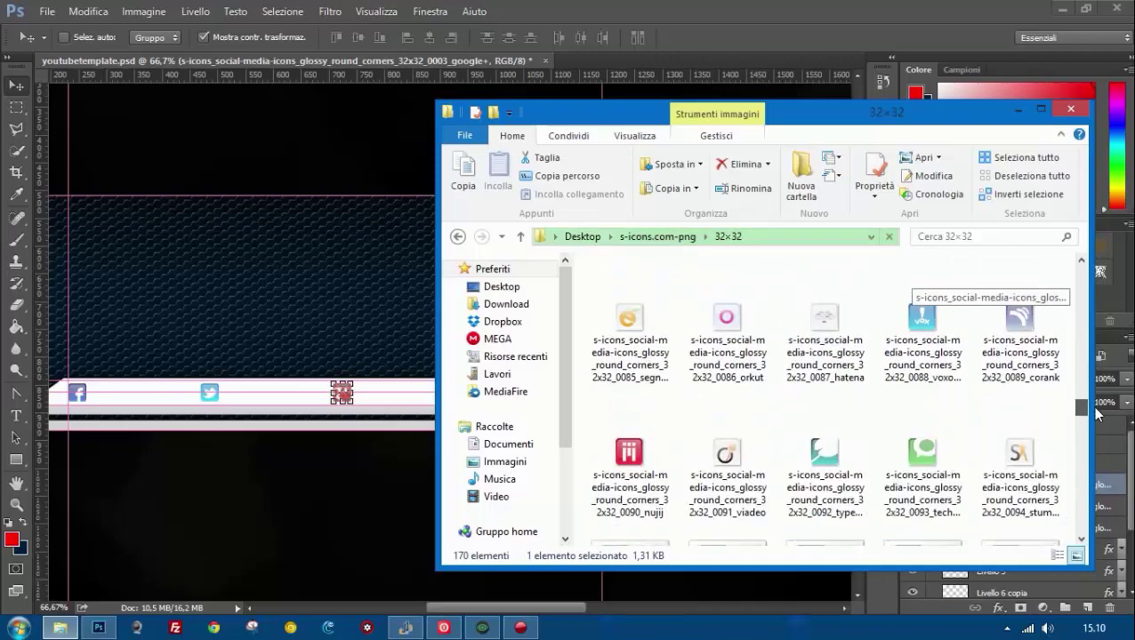
{"action": "left_click_drag", "start_coordinate": [1103, 401], "coordinate": [1128, 533]}
{"action": "left_click_drag", "start_coordinate": [727, 454], "coordinate": [348, 310]}
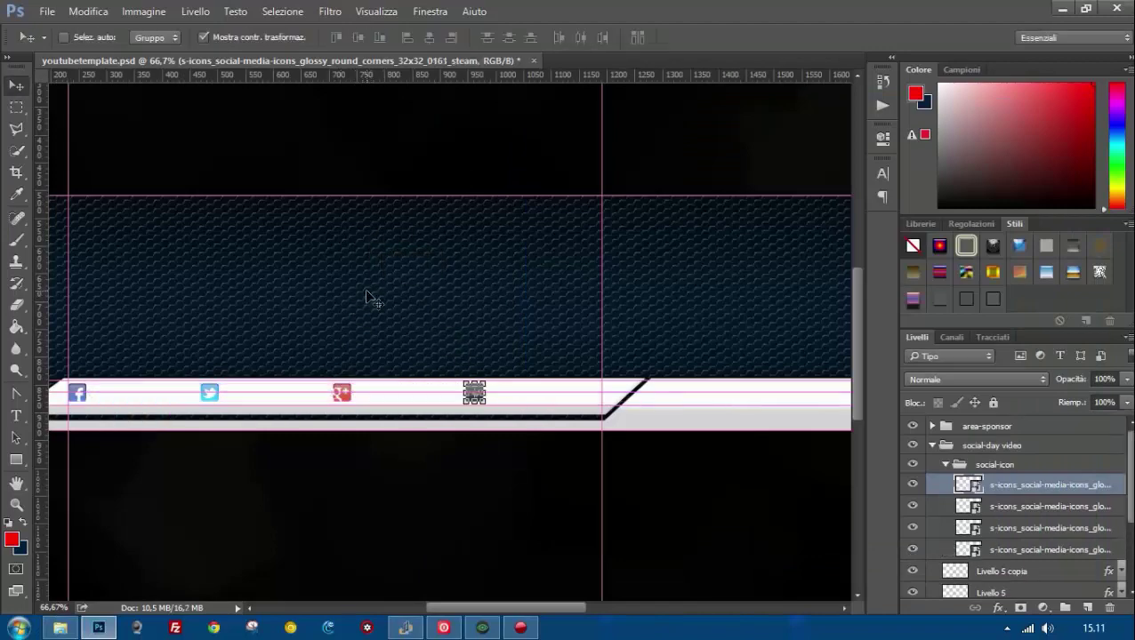
With the Google+ layer selected, drag the tsu logo image into the banner document.
{"action": "left_click", "coordinate": [1022, 506]}
{"action": "key", "text": "alt+Tab"}
{"action": "left_click_drag", "start_coordinate": [1079, 524], "coordinate": [1095, 422]}
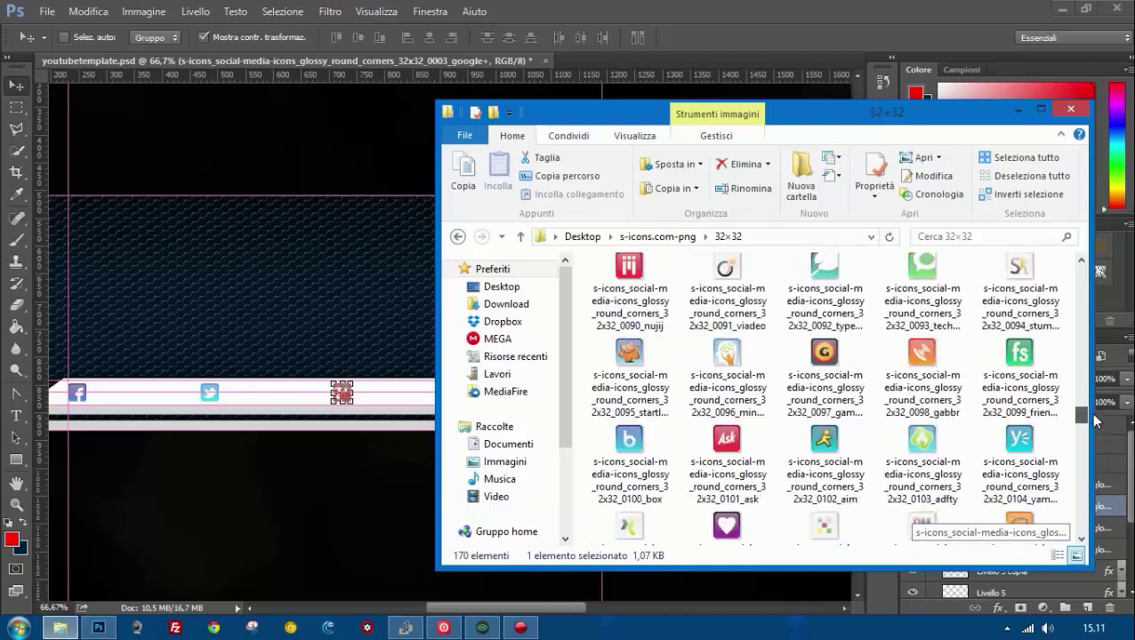
{"action": "left_click", "coordinate": [142, 612]}
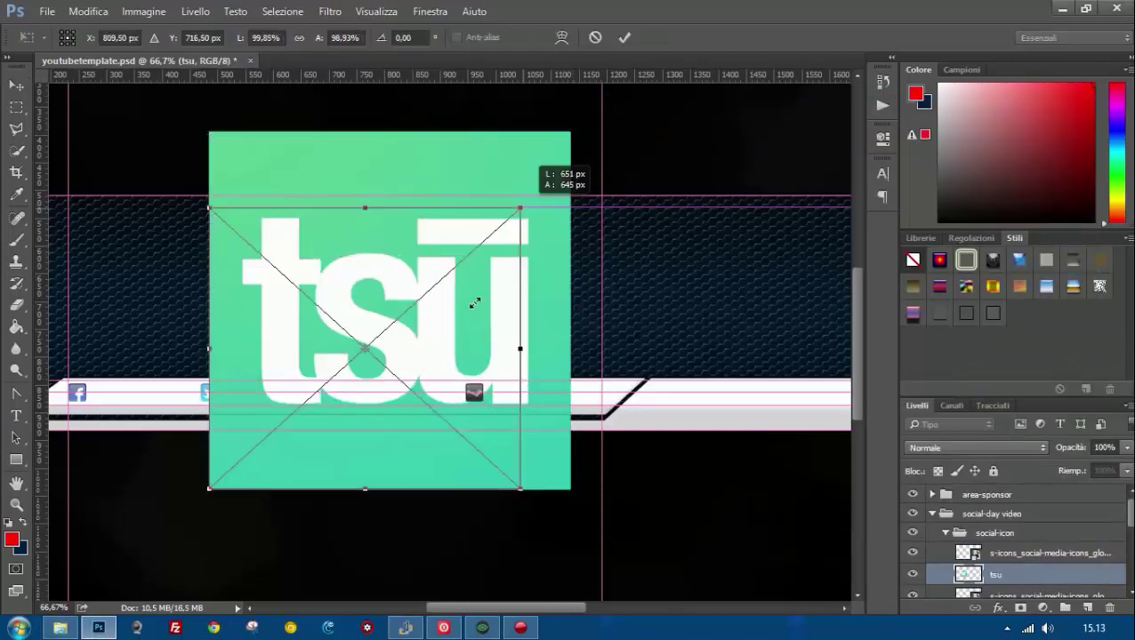
Shrink the tsu logo to icon size and commit it beside the Google+ icon.
{"action": "mouse_move", "coordinate": [533, 178]}
{"action": "left_mouse_down"}
{"action": "mouse_move", "coordinate": [275, 464]}
{"action": "mouse_move", "coordinate": [339, 408]}
{"action": "left_mouse_up"}
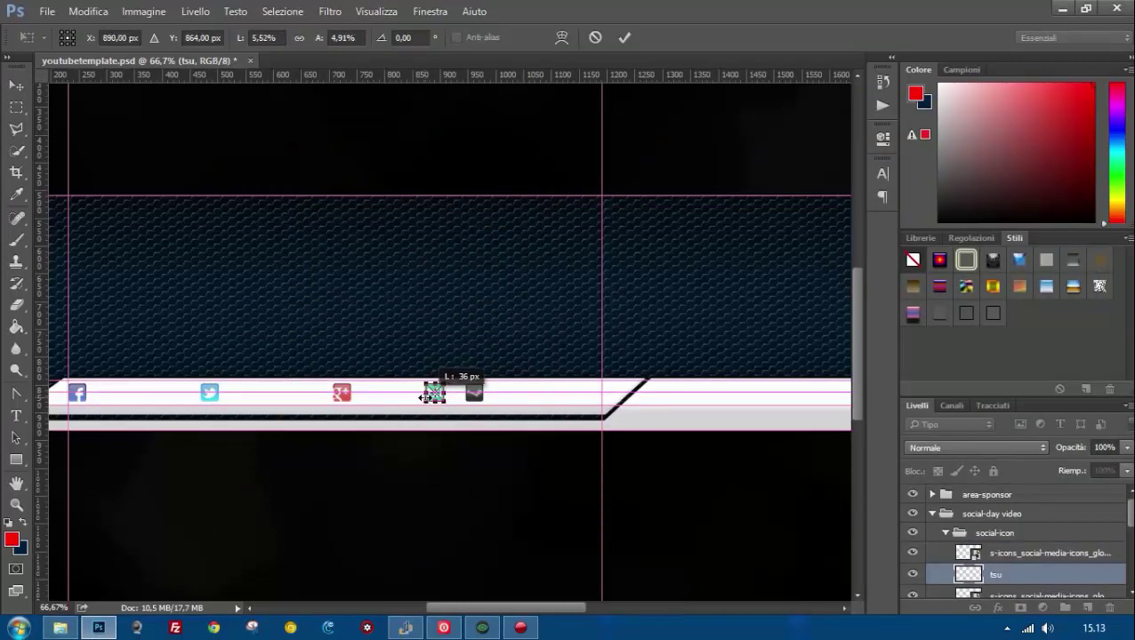
{"action": "left_click_drag", "start_coordinate": [434, 396], "coordinate": [435, 397]}
{"action": "left_click", "coordinate": [435, 397], "text": "ctrl"}
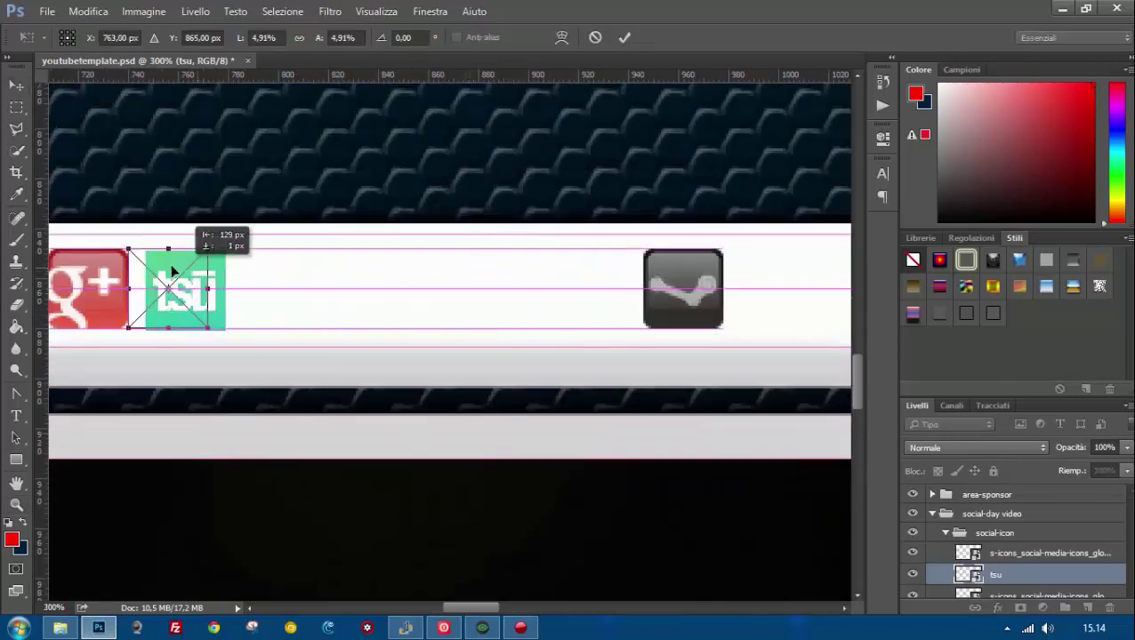
{"action": "left_click_drag", "start_coordinate": [464, 270], "coordinate": [97, 266]}
{"action": "scroll", "coordinate": [355, 278], "scroll_direction": "left", "scroll_amount": 3}
{"action": "key", "text": "Return"}
Zoom in to inspect the tsu icon, then select the whole social-icon group.
{"action": "scroll", "coordinate": [1049, 552], "scroll_direction": "down", "scroll_amount": 1}
{"action": "left_click", "coordinate": [1049, 561]}
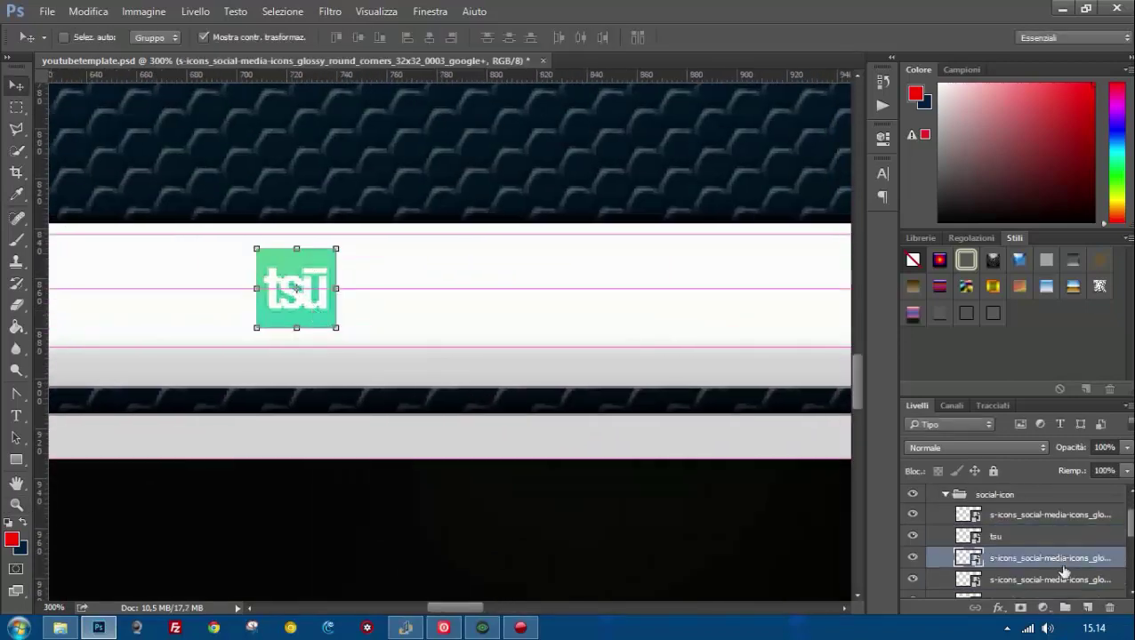
{"action": "key", "text": "z"}
{"action": "left_click_drag", "start_coordinate": [374, 334], "coordinate": [292, 334]}
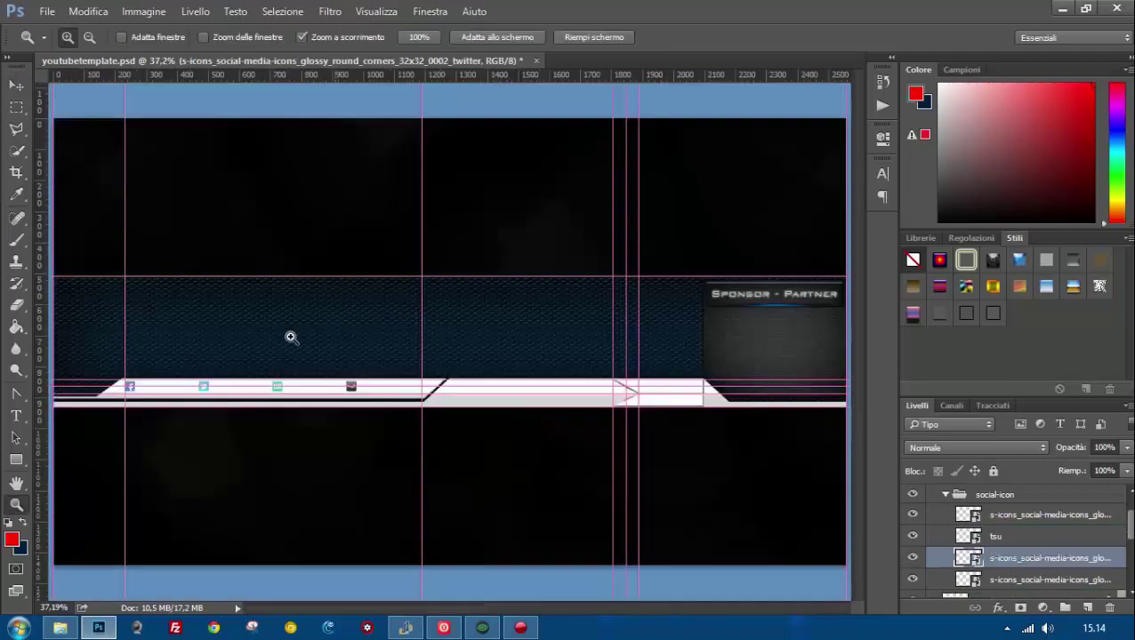
{"action": "left_click_drag", "start_coordinate": [177, 401], "coordinate": [487, 537]}
{"action": "left_click_drag", "start_coordinate": [463, 609], "coordinate": [451, 612]}
{"action": "left_click_drag", "start_coordinate": [481, 445], "coordinate": [551, 445]}
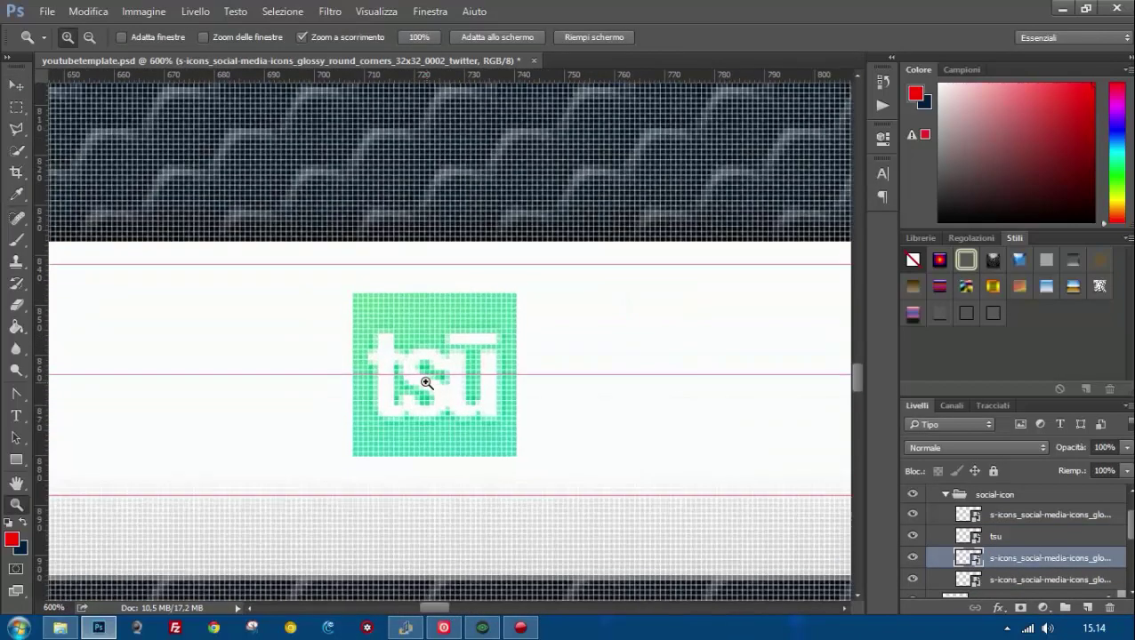
{"action": "left_click", "coordinate": [16, 460]}
{"action": "left_click_drag", "start_coordinate": [89, 370], "coordinate": [248, 370]}
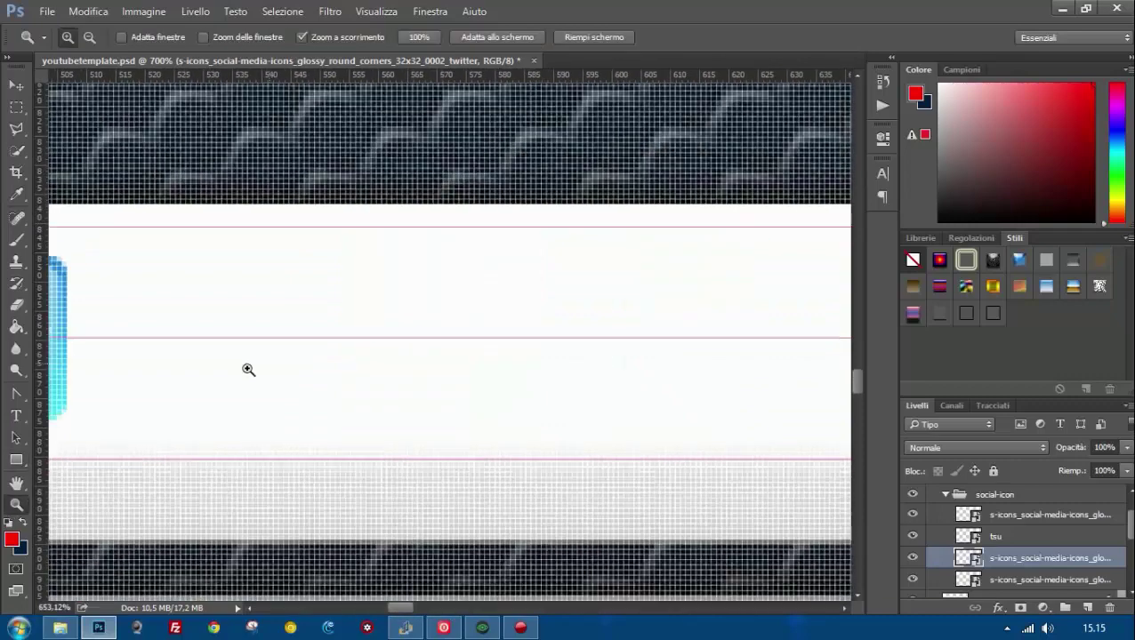
{"action": "key", "text": "v"}
{"action": "left_click", "coordinate": [1056, 494]}
{"action": "key", "text": "ctrl+minus"}
{"action": "key", "text": "ctrl+minus"}
{"action": "key", "text": "ctrl+minus"}
Set the social-icon group's Bevel and Emboss to Pillow Emboss with a blue shadow colour.
{"action": "key", "text": "ctrl+plus"}
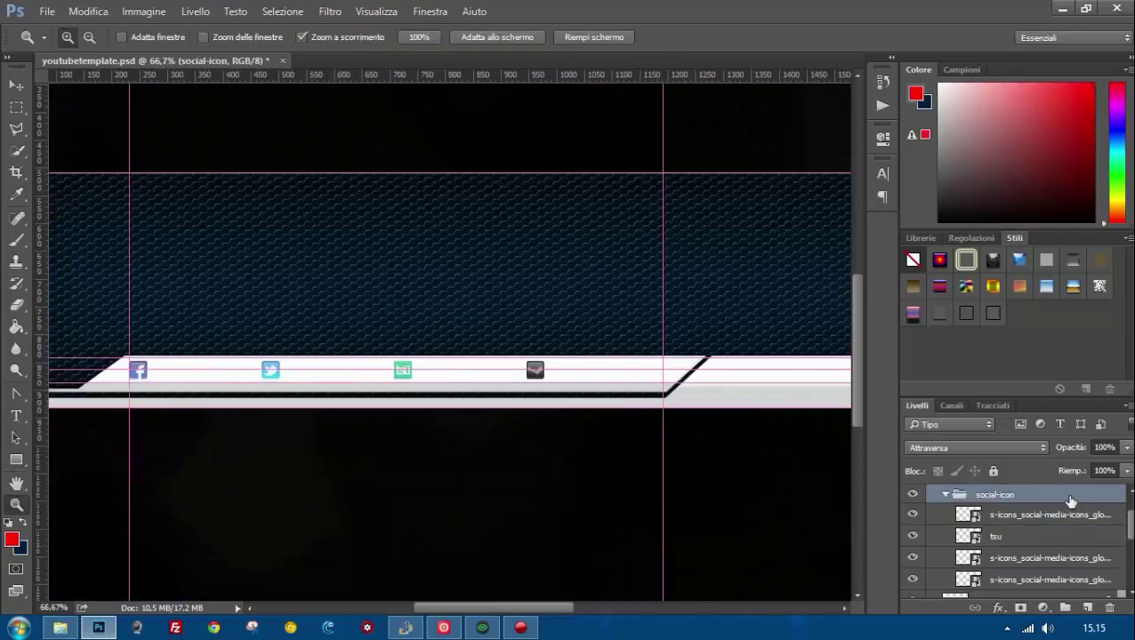
{"action": "double_click", "coordinate": [1067, 504]}
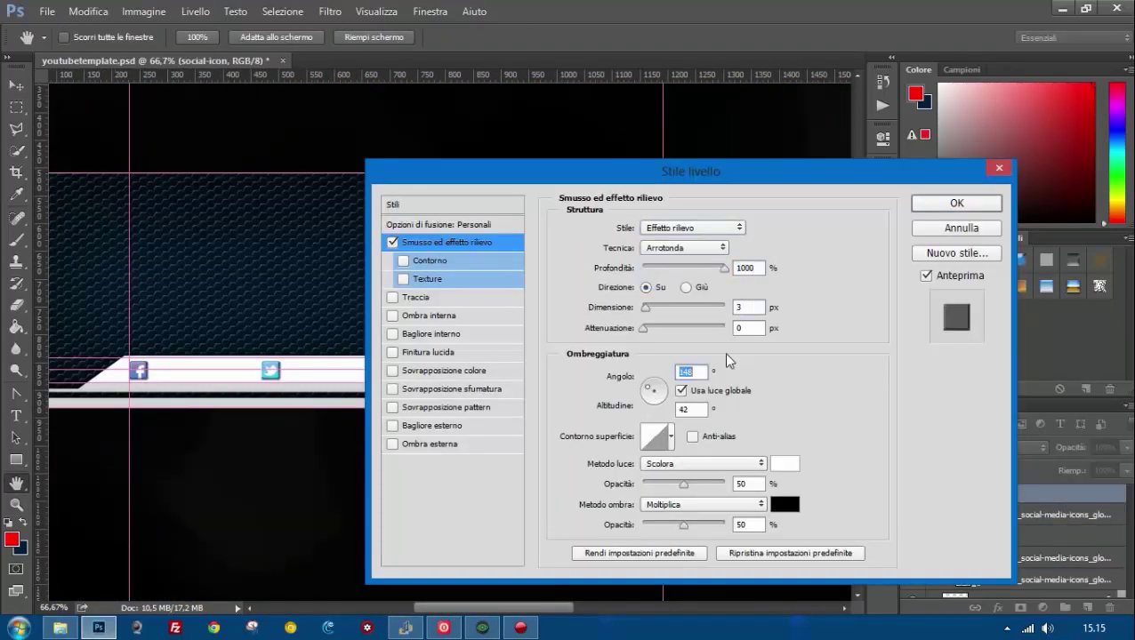
{"action": "left_click", "coordinate": [916, 234]}
{"action": "left_click_drag", "start_coordinate": [418, 375], "coordinate": [481, 374]}
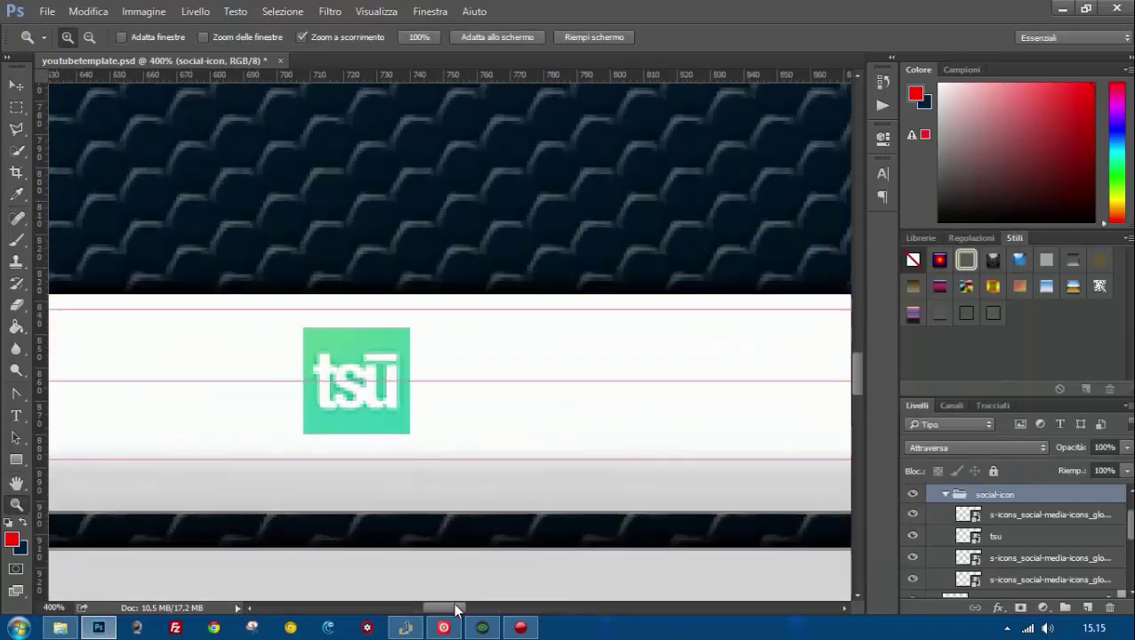
{"action": "double_click", "coordinate": [1041, 502]}
{"action": "left_click", "coordinate": [692, 228]}
{"action": "left_click", "coordinate": [736, 274]}
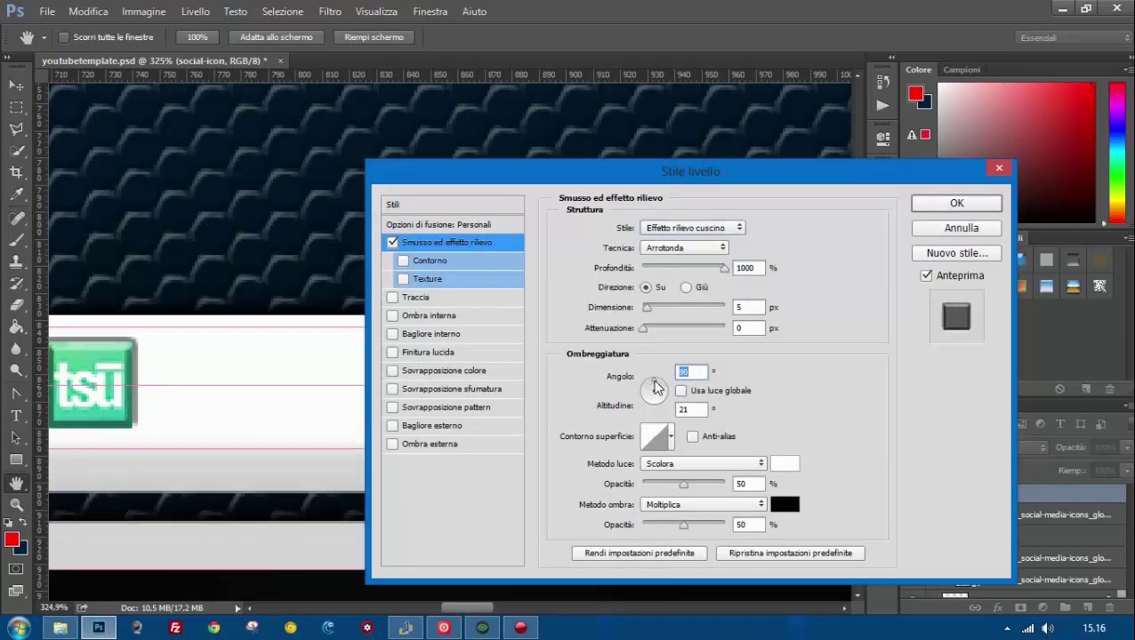
{"action": "left_click", "coordinate": [785, 504]}
{"action": "left_click_drag", "start_coordinate": [380, 223], "coordinate": [704, 213]}
{"action": "type", "text": "0084ff"}
{"action": "key", "text": "Return"}
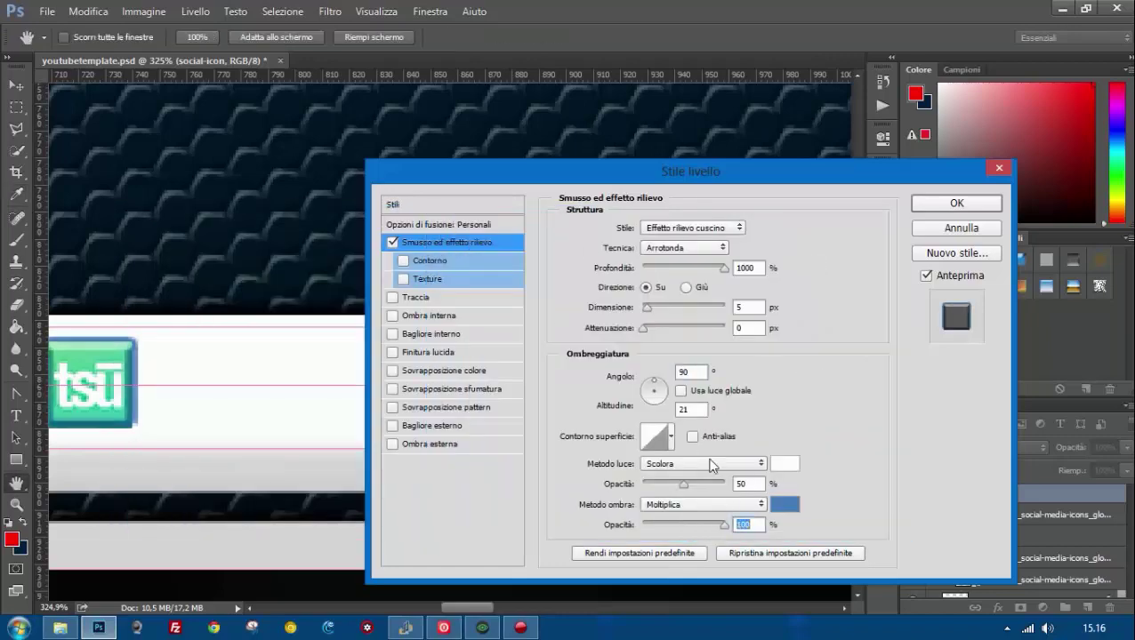
Add Inner Shadow and Drop Shadow to the icons, apply, and collapse the social-icon group.
{"action": "left_click", "coordinate": [432, 316]}
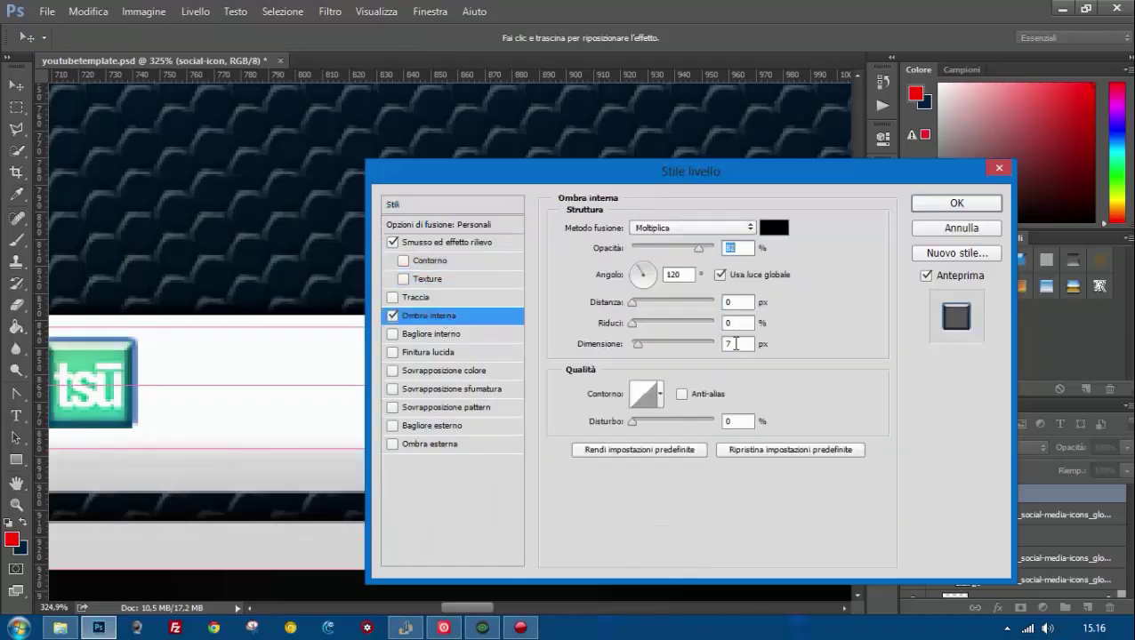
{"action": "left_click", "coordinate": [423, 443]}
{"action": "key", "text": "Return"}
{"action": "key", "text": "z"}
{"action": "scroll", "coordinate": [116, 443], "scroll_direction": "left", "scroll_amount": 5}
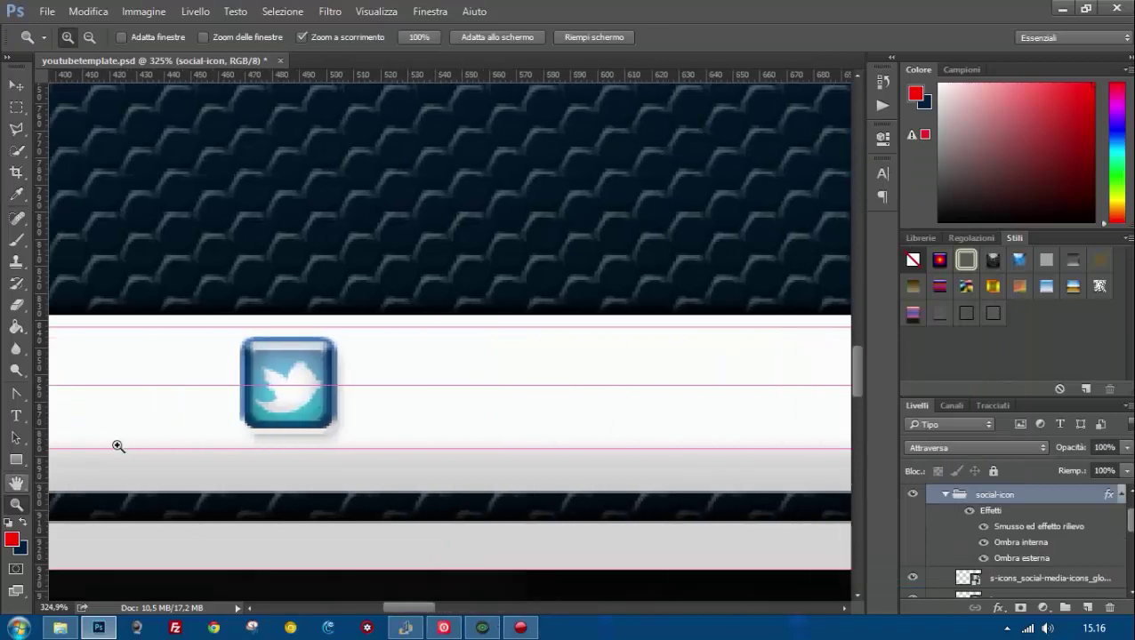
{"action": "key", "text": "ctrl+minus"}
{"action": "key", "text": "ctrl+minus"}
{"action": "key", "text": "ctrl+minus"}
{"action": "scroll", "coordinate": [418, 552], "scroll_direction": "left", "scroll_amount": 5}
{"action": "scroll", "coordinate": [1023, 534], "scroll_direction": "up", "scroll_amount": 2}
{"action": "left_click", "coordinate": [946, 529]}
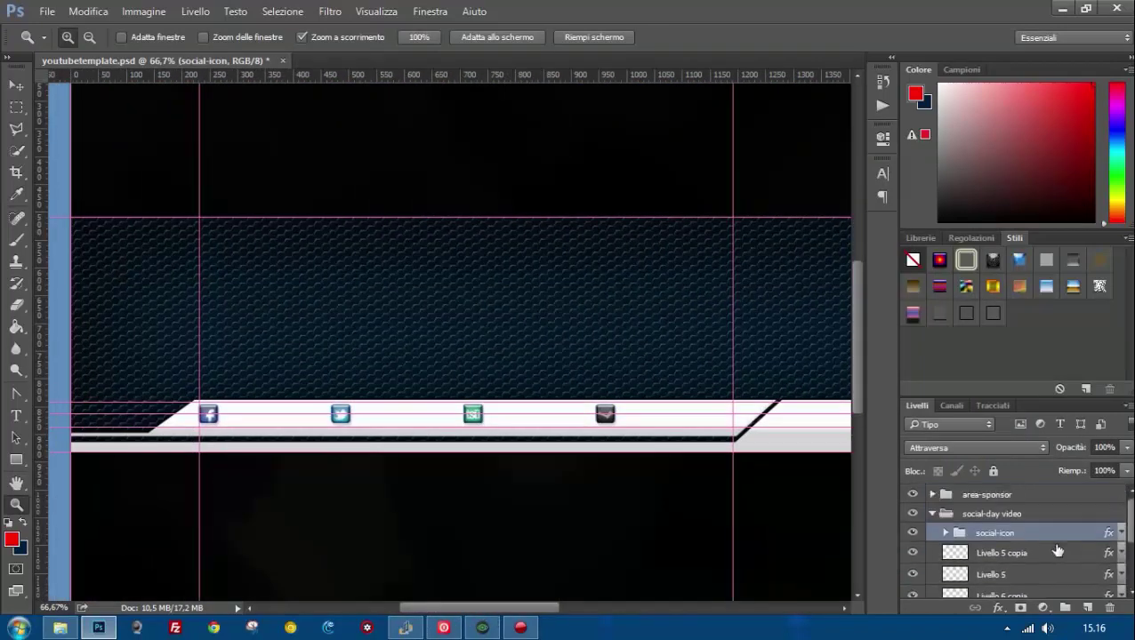
Add a horizontal guide across the strip at about 877 px near the Facebook icon.
{"action": "left_click", "coordinate": [423, 485]}
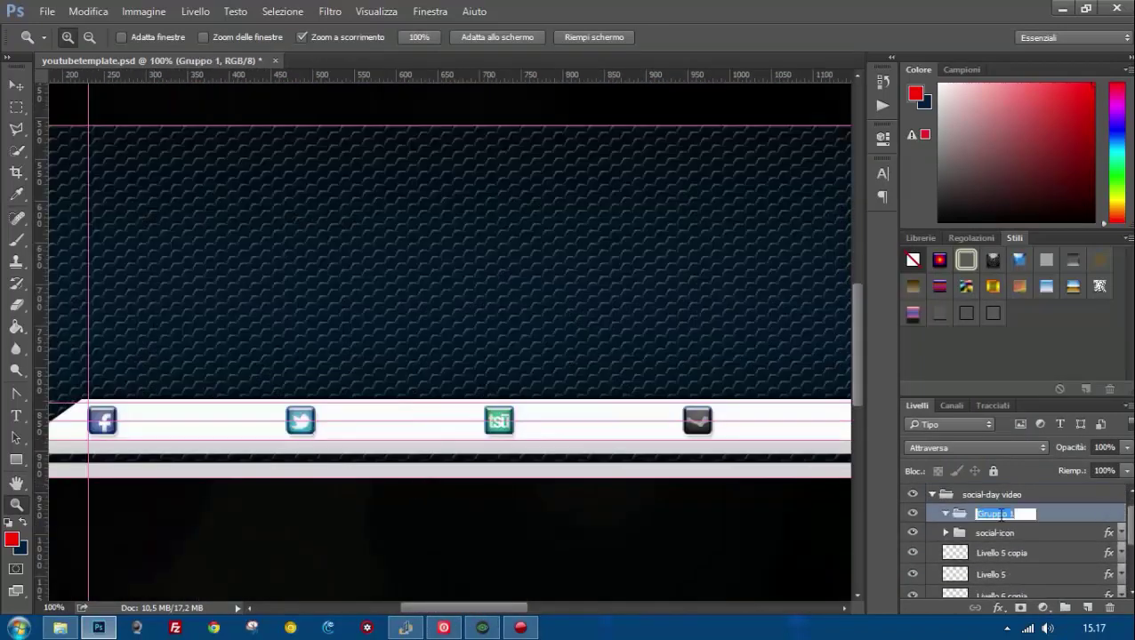
{"action": "scroll", "coordinate": [418, 356], "scroll_direction": "left", "scroll_amount": 3}
{"action": "left_click", "coordinate": [286, 470]}
{"action": "left_click", "coordinate": [287, 471]}
{"action": "left_click_drag", "start_coordinate": [308, 75], "coordinate": [308, 353]}
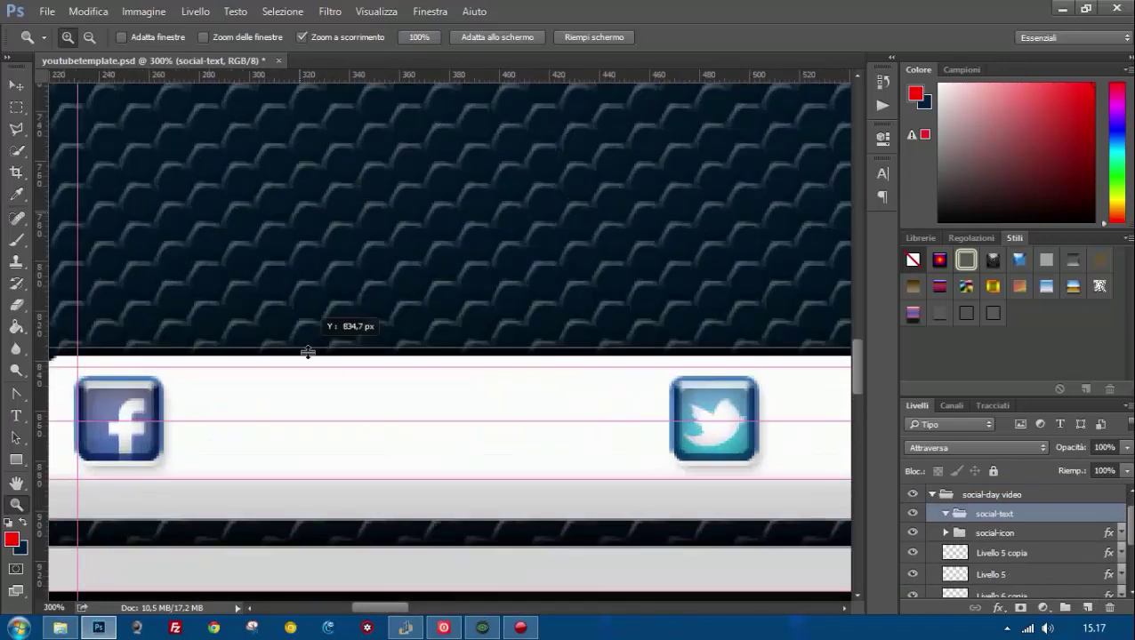
{"action": "left_click_drag", "start_coordinate": [397, 432], "coordinate": [408, 455]}
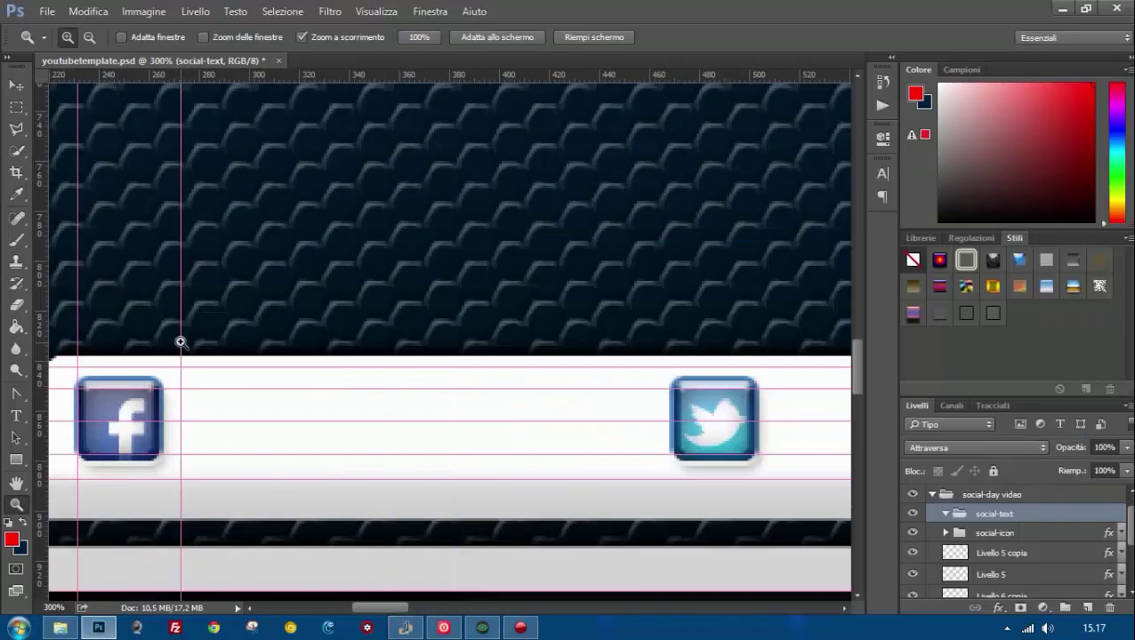
Draw a label text box beside the Facebook icon and set it to 18 pt.
{"action": "left_click", "coordinate": [16, 416]}
{"action": "left_click_drag", "start_coordinate": [182, 389], "coordinate": [359, 442]}
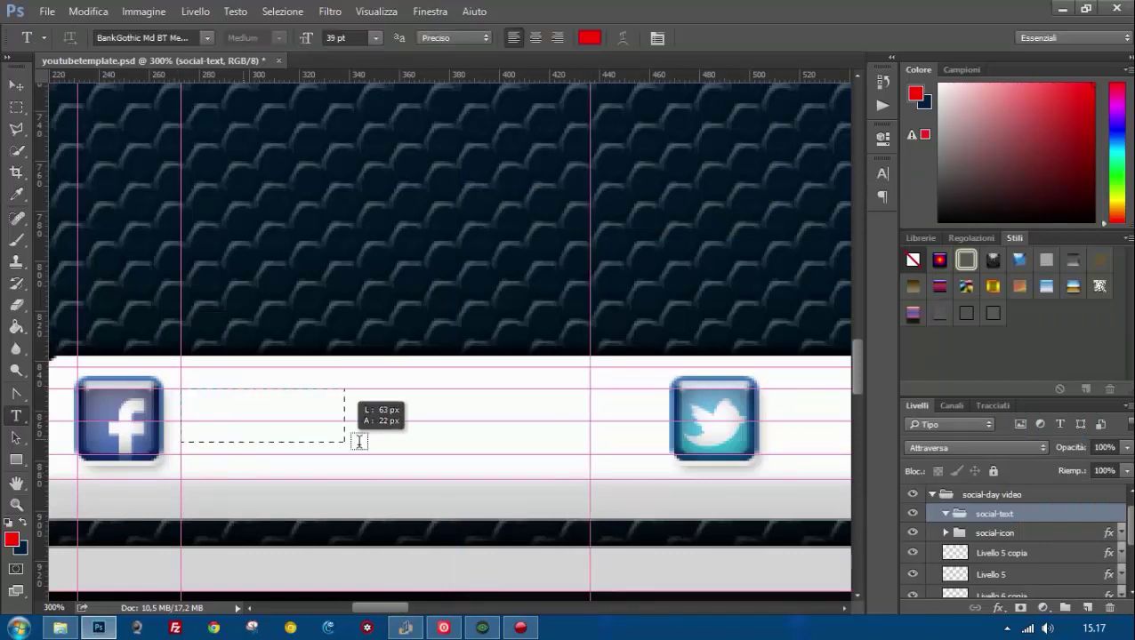
{"action": "left_click_drag", "start_coordinate": [181, 389], "coordinate": [589, 454]}
{"action": "left_click", "coordinate": [376, 38]}
{"action": "left_click", "coordinate": [367, 271]}
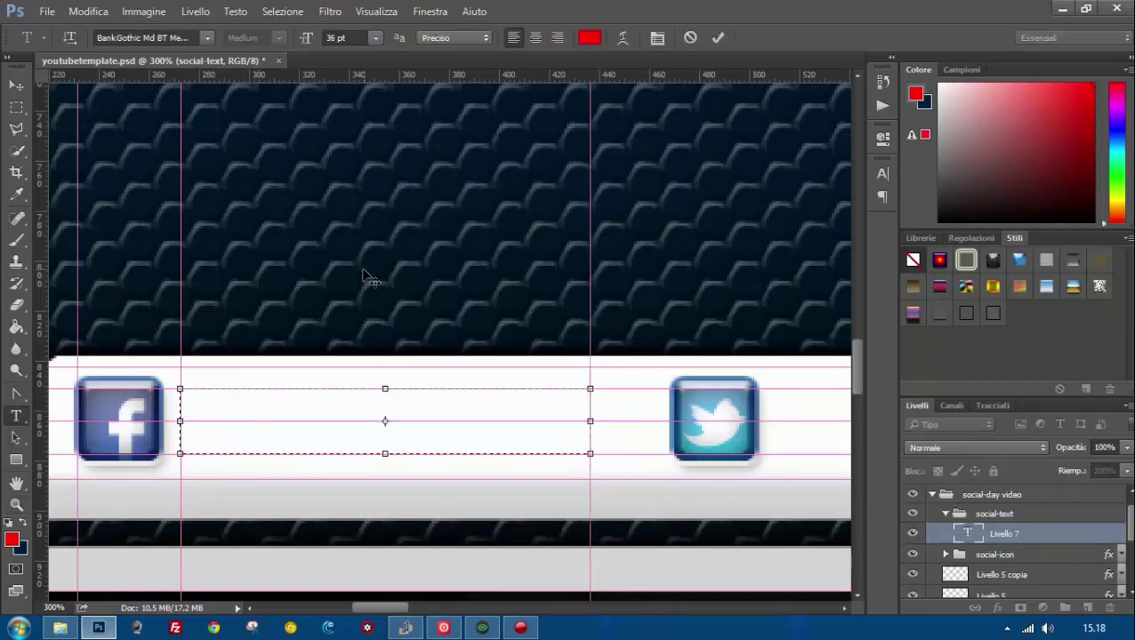
{"action": "type", "text": "VLADI-"}
{"action": "key", "text": "ctrl+a"}
{"action": "left_click", "coordinate": [376, 37]}
Apply the red grunge font to the label and move it next to the Facebook icon.
{"action": "left_click", "coordinate": [356, 210]}
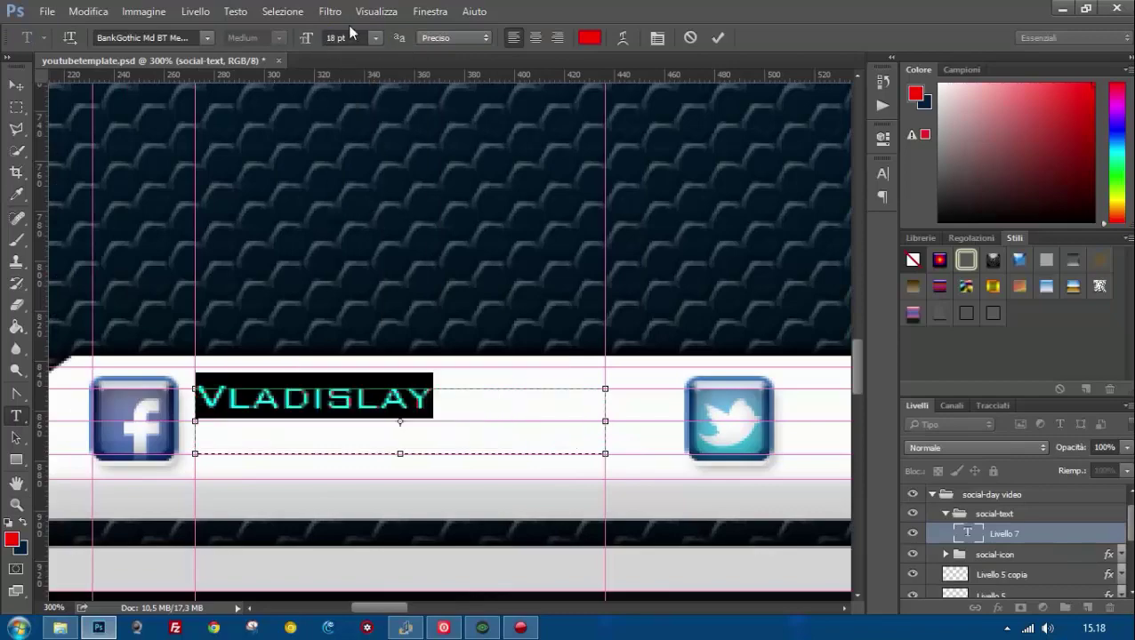
{"action": "left_click", "coordinate": [206, 37]}
{"action": "mouse_move", "coordinate": [339, 125]}
{"action": "left_mouse_down"}
{"action": "mouse_move", "coordinate": [361, 416]}
{"action": "mouse_move", "coordinate": [358, 180]}
{"action": "left_mouse_up"}
{"action": "left_click", "coordinate": [178, 243]}
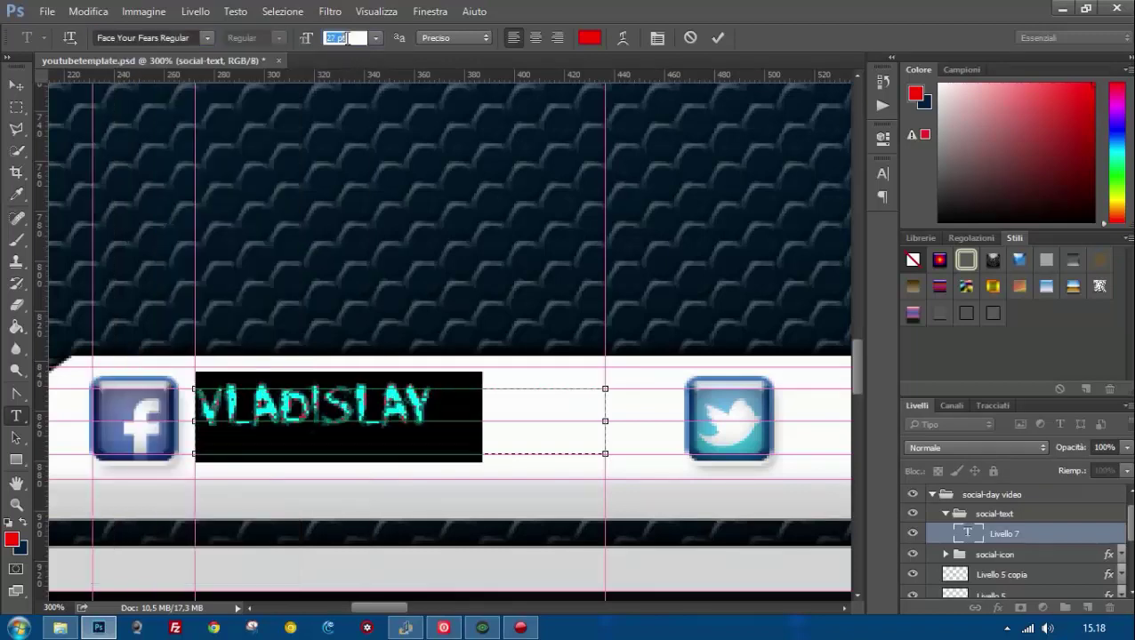
{"action": "left_click", "coordinate": [16, 85]}
{"action": "mouse_move", "coordinate": [286, 411]}
{"action": "left_mouse_down"}
{"action": "mouse_move", "coordinate": [308, 414]}
{"action": "mouse_move", "coordinate": [286, 437]}
{"action": "mouse_move", "coordinate": [398, 387]}
{"action": "left_mouse_up"}
Zoom to 100% and rename the label layer with a '-fb' suffix for Facebook.
{"action": "key", "text": "z"}
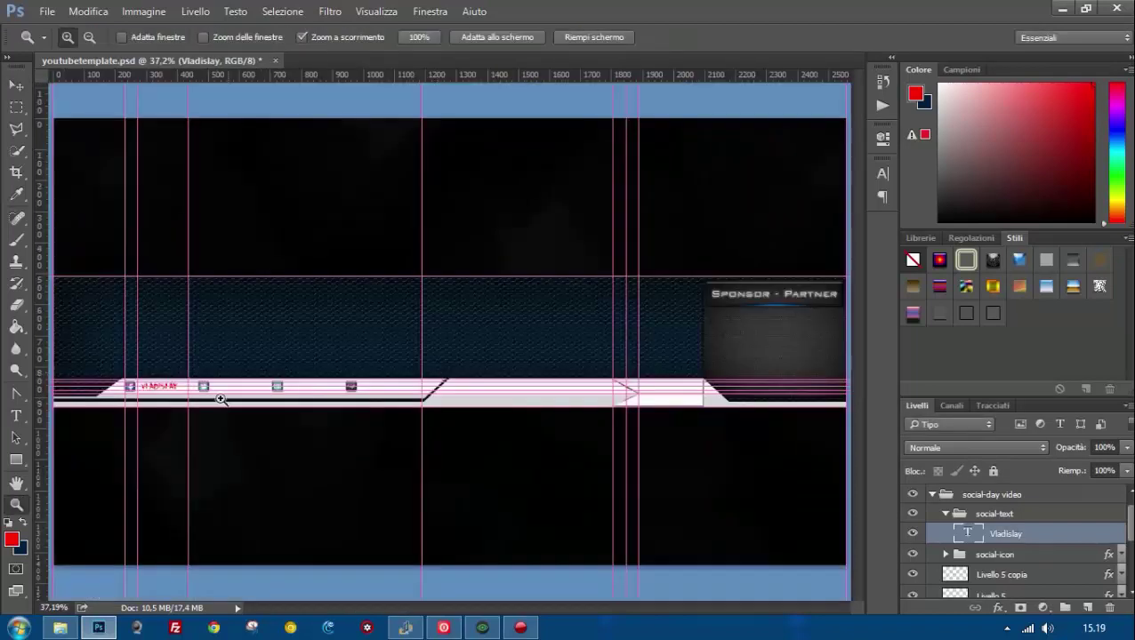
{"action": "double_click", "coordinate": [1055, 534]}
{"action": "left_click", "coordinate": [961, 228]}
{"action": "key", "text": "ctrl+0"}
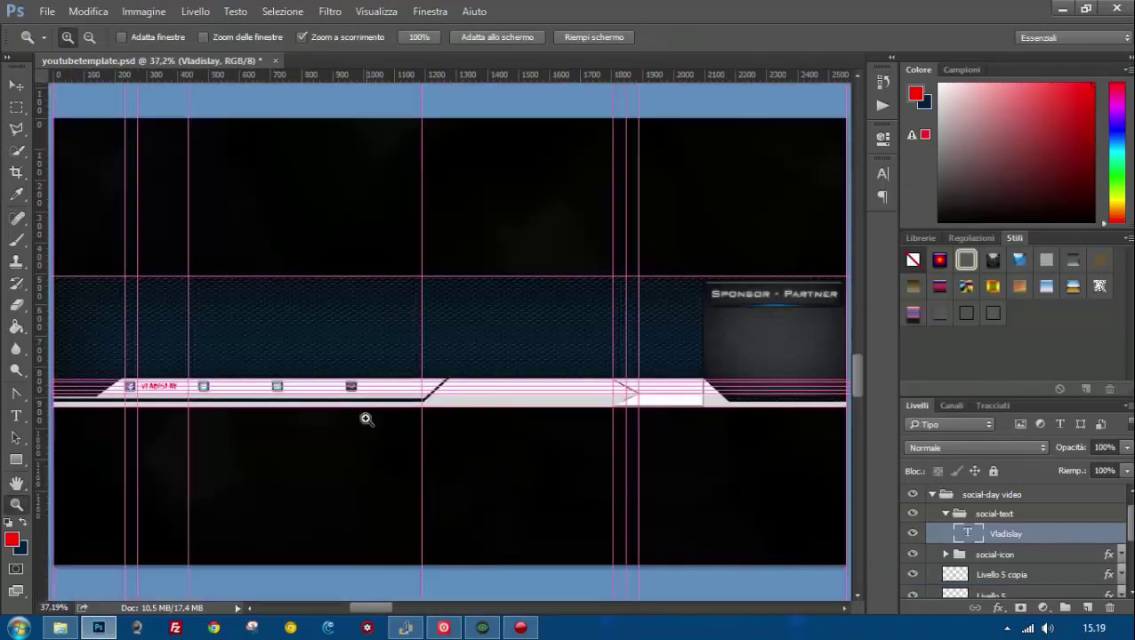
{"action": "key", "text": "ctrl+1"}
{"action": "right_click", "coordinate": [1066, 538]}
{"action": "double_click", "coordinate": [1006, 534]}
{"action": "type", "text": "-fb"}
{"action": "key", "text": "Return"}
Duplicate the Facebook label and move the copy beside the Twitter icon.
{"action": "right_click", "coordinate": [1065, 538]}
{"action": "left_click", "coordinate": [907, 80]}
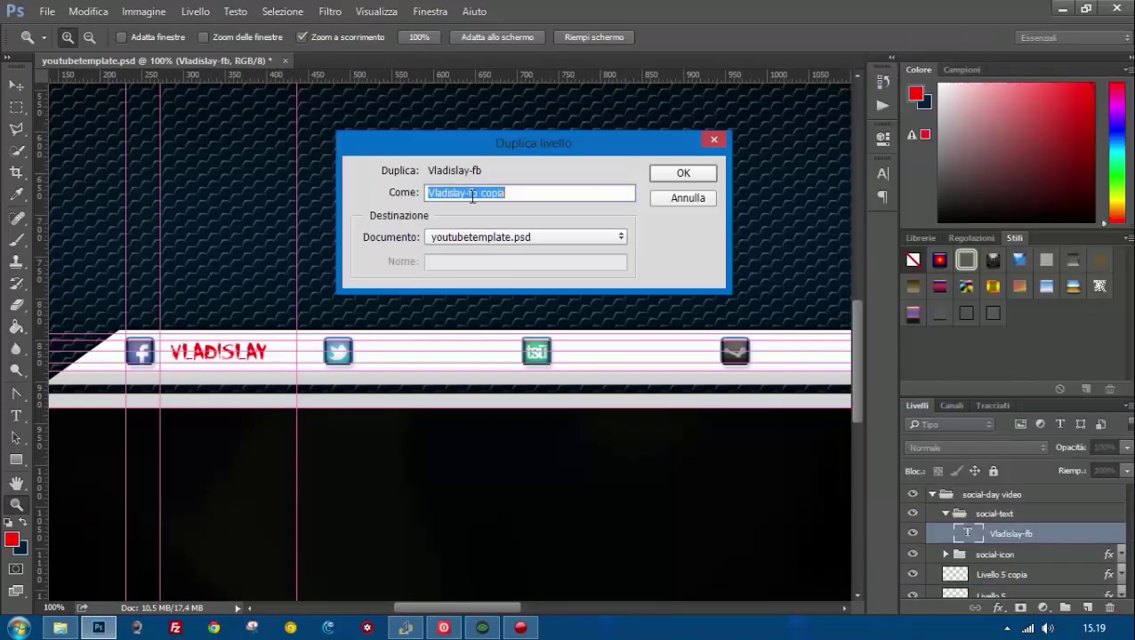
{"action": "key", "text": "Escape"}
{"action": "left_click", "coordinate": [16, 84]}
{"action": "left_click_drag", "start_coordinate": [198, 158], "coordinate": [395, 162]}
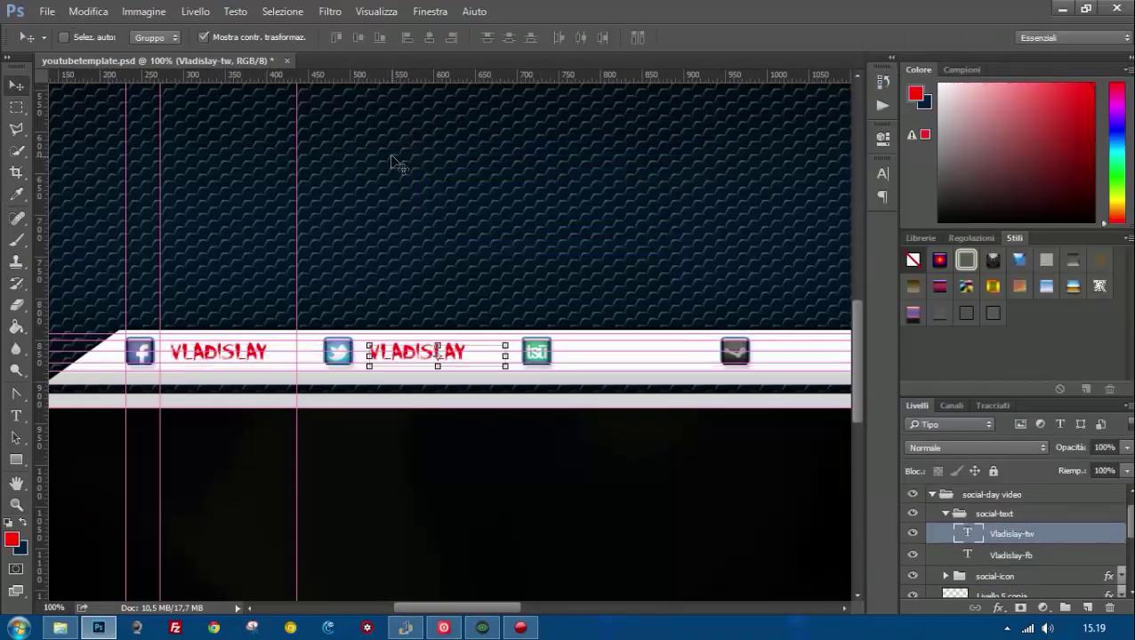
Duplicate the label as 'tsu' and 'st' copies, moving them beside the tsu and fourth icons.
{"action": "right_click", "coordinate": [1023, 534]}
{"action": "left_click", "coordinate": [964, 85]}
{"action": "type", "text": "tsu"}
{"action": "key", "text": "Return"}
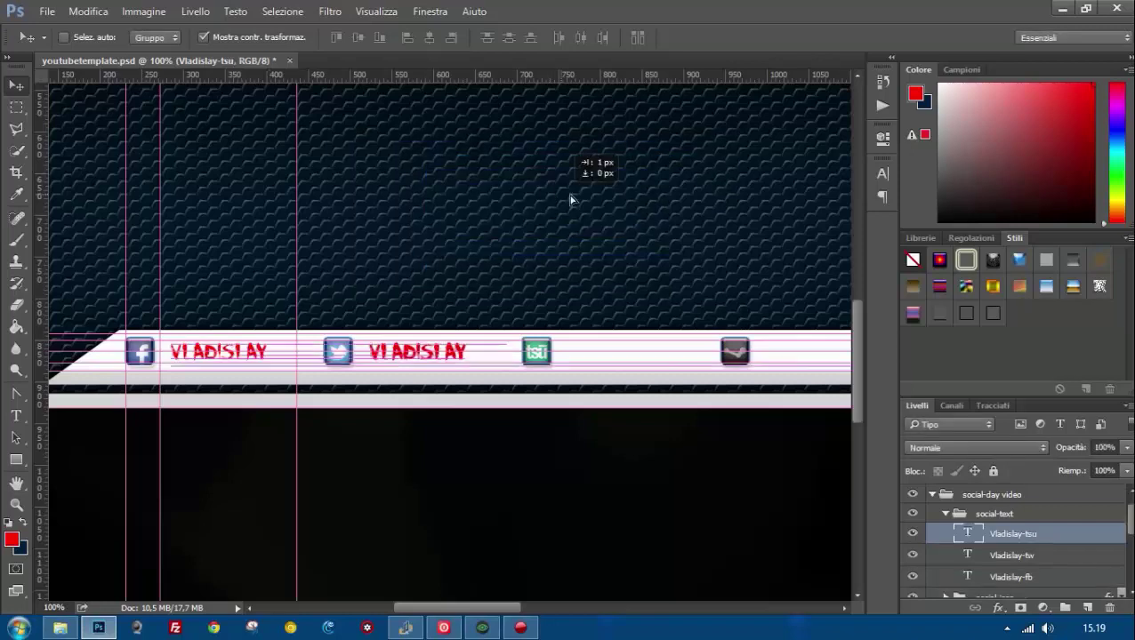
{"action": "left_click_drag", "start_coordinate": [540, 199], "coordinate": [752, 199]}
{"action": "right_click", "coordinate": [1064, 534]}
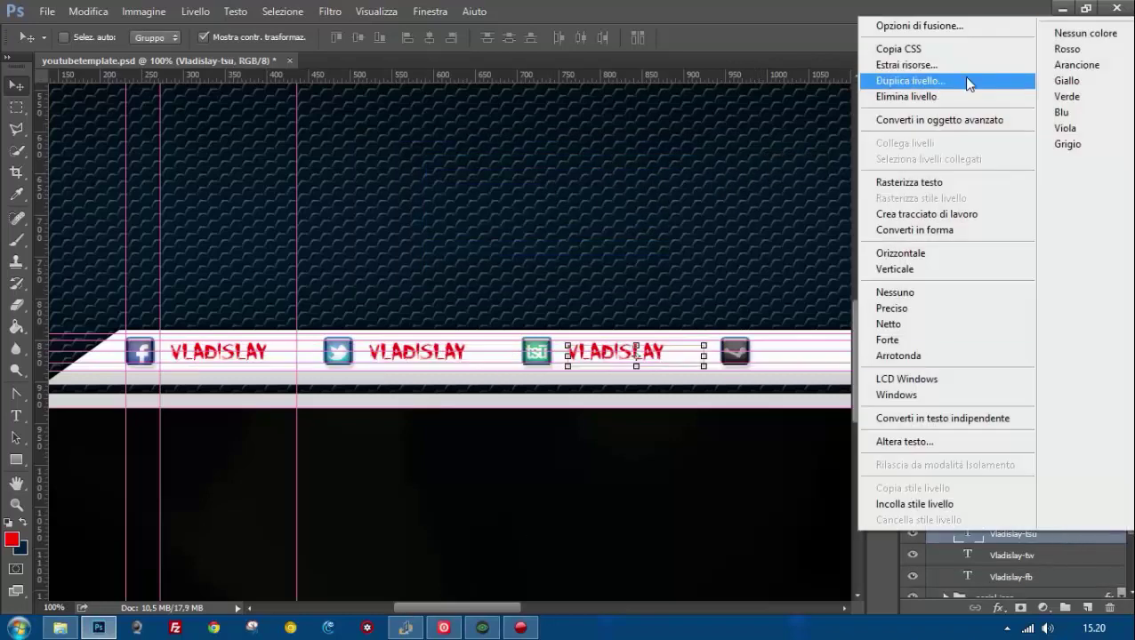
{"action": "left_click", "coordinate": [903, 79]}
{"action": "type", "text": "st"}
{"action": "key", "text": "Return"}
{"action": "left_click_drag", "start_coordinate": [407, 237], "coordinate": [607, 240]}
Give the social-text group a white ffffff Color Overlay, a Drop Shadow and a thin black Stroke.
{"action": "scroll", "coordinate": [608, 240], "scroll_direction": "right", "scroll_amount": 2}
{"action": "double_click", "coordinate": [1039, 515]}
{"action": "left_click_drag", "start_coordinate": [685, 165], "coordinate": [894, 186]}
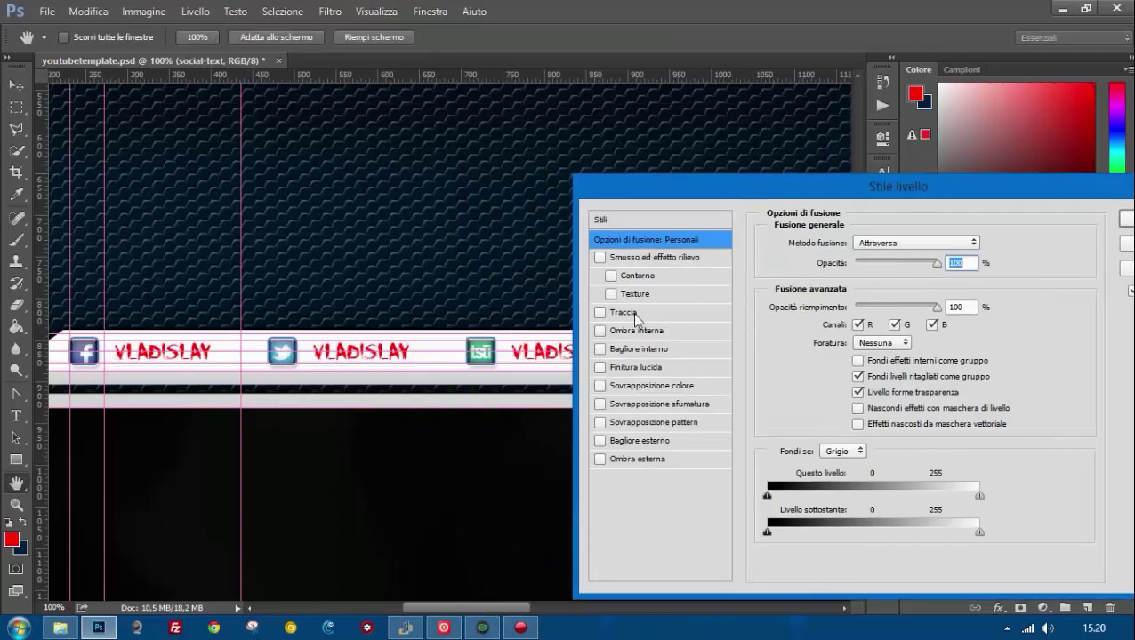
{"action": "left_click", "coordinate": [622, 373]}
{"action": "left_click", "coordinate": [982, 244]}
{"action": "type", "text": "ffffff"}
{"action": "left_click", "coordinate": [675, 356]}
{"action": "left_click_drag", "start_coordinate": [641, 285], "coordinate": [443, 268]}
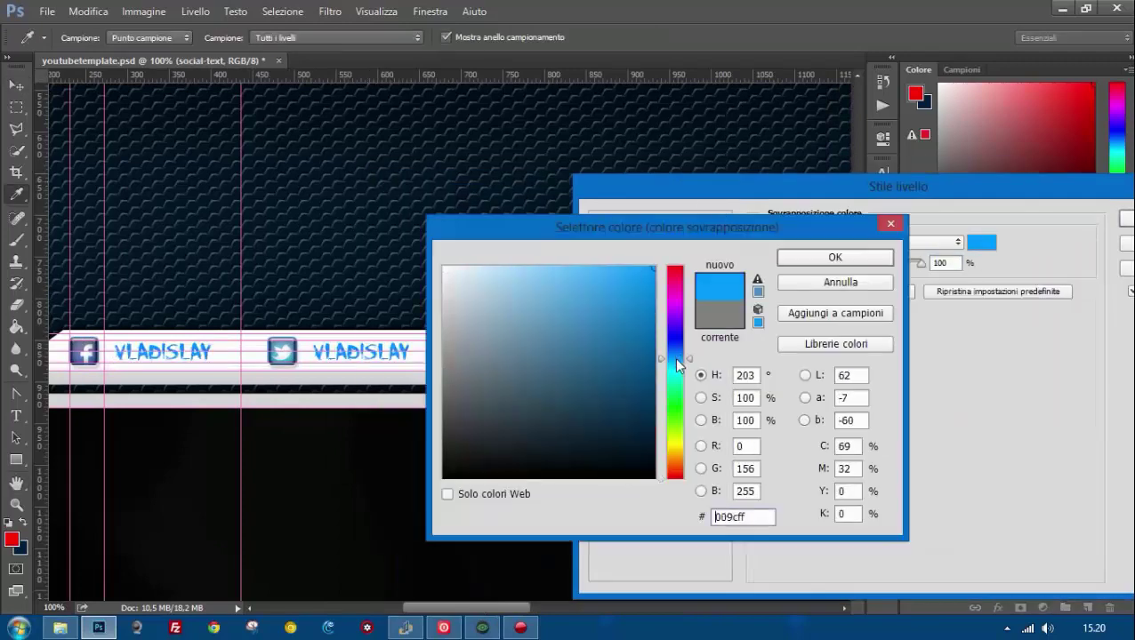
{"action": "left_click", "coordinate": [826, 258]}
{"action": "left_click", "coordinate": [640, 459]}
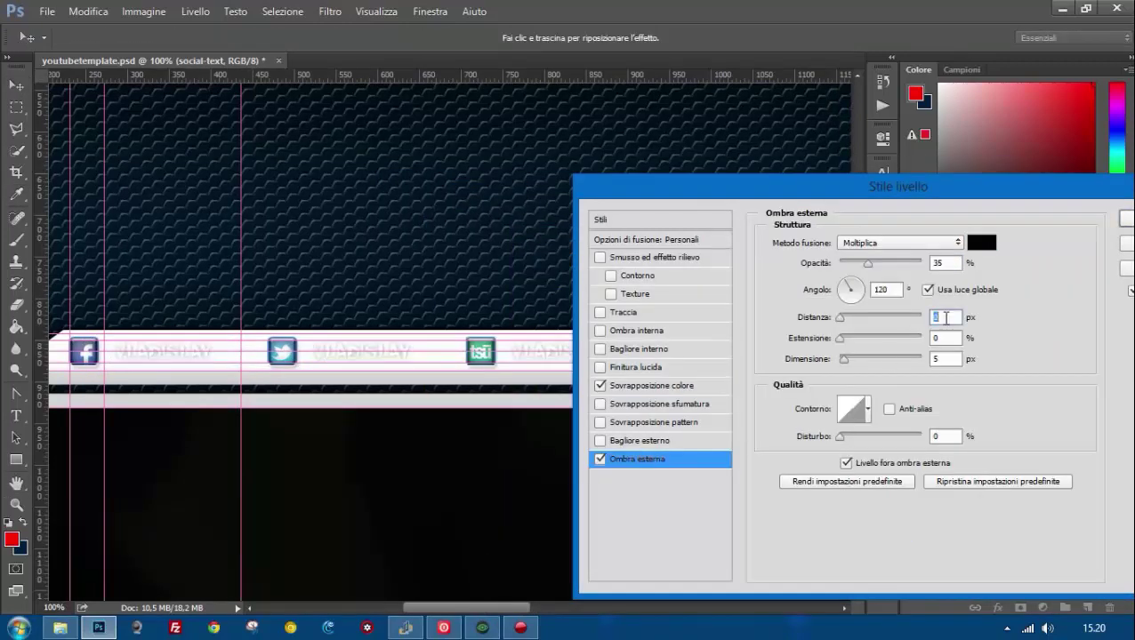
{"action": "left_click", "coordinate": [622, 312]}
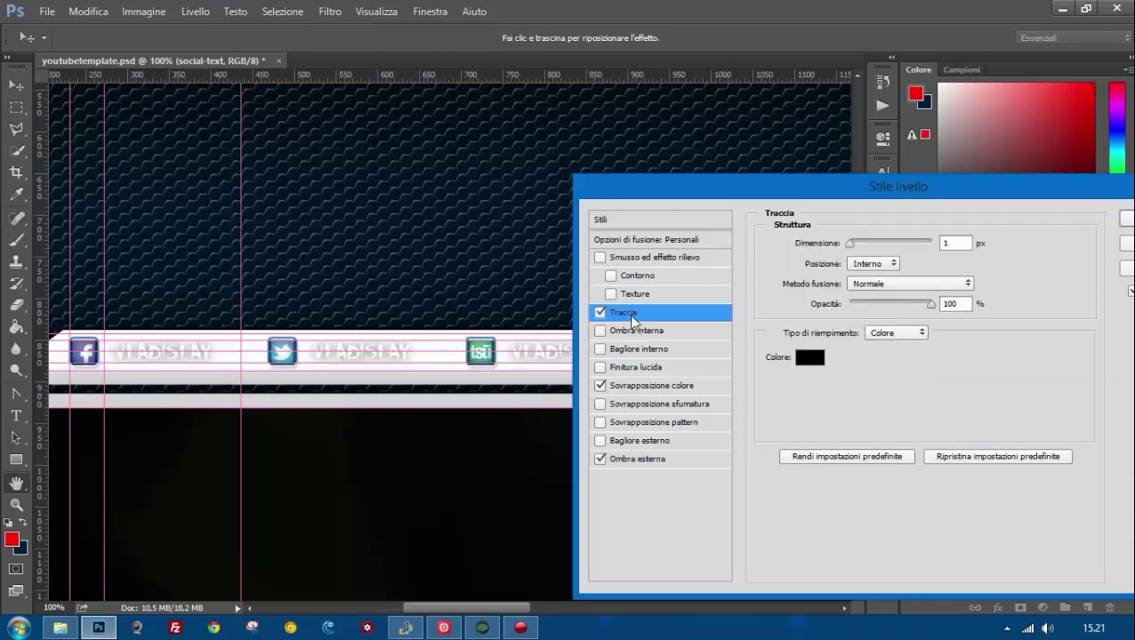
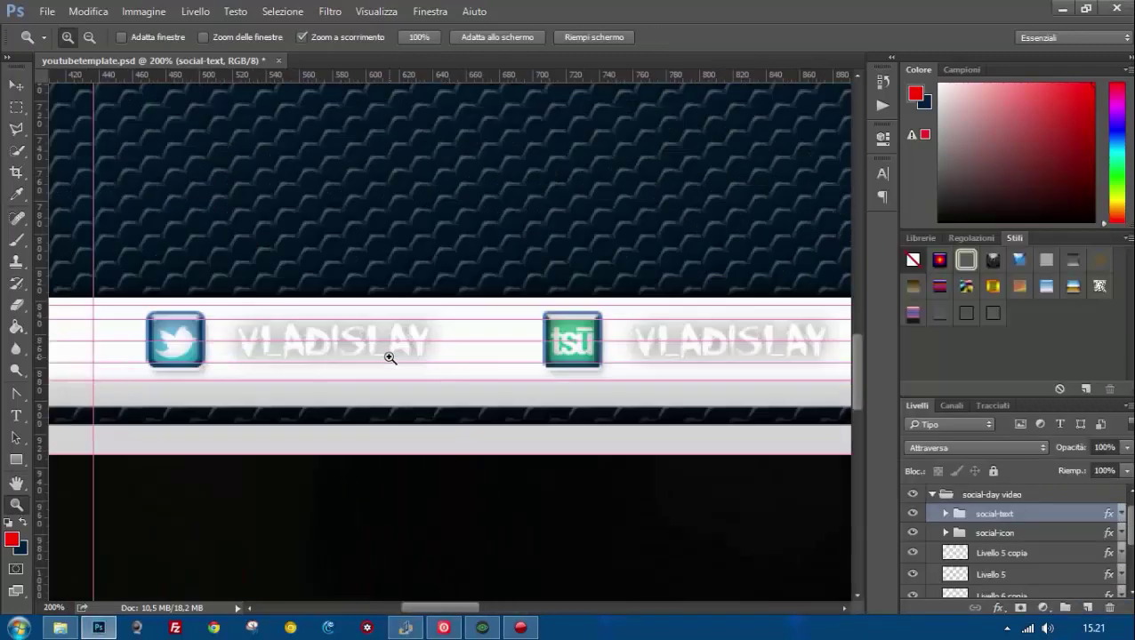
View the banner at actual size and zoom toward the band, selecting the social-icon group and Livello 5 copia.
{"action": "right_click", "coordinate": [380, 322]}
{"action": "left_click", "coordinate": [406, 324]}
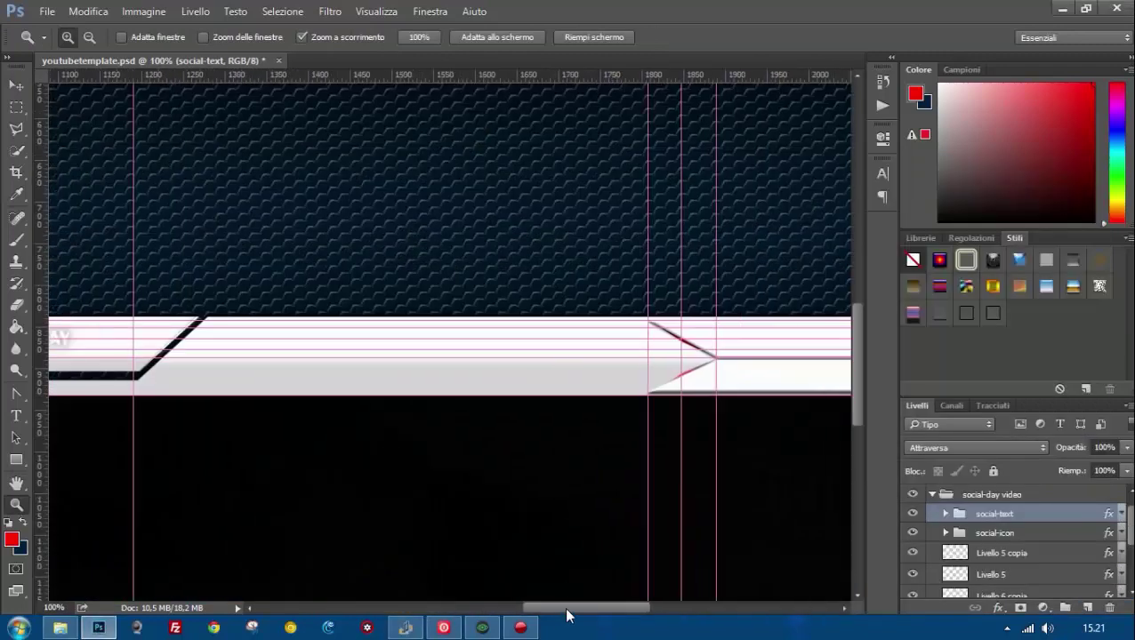
{"action": "left_click_drag", "start_coordinate": [527, 458], "coordinate": [481, 380]}
{"action": "left_click", "coordinate": [1033, 531]}
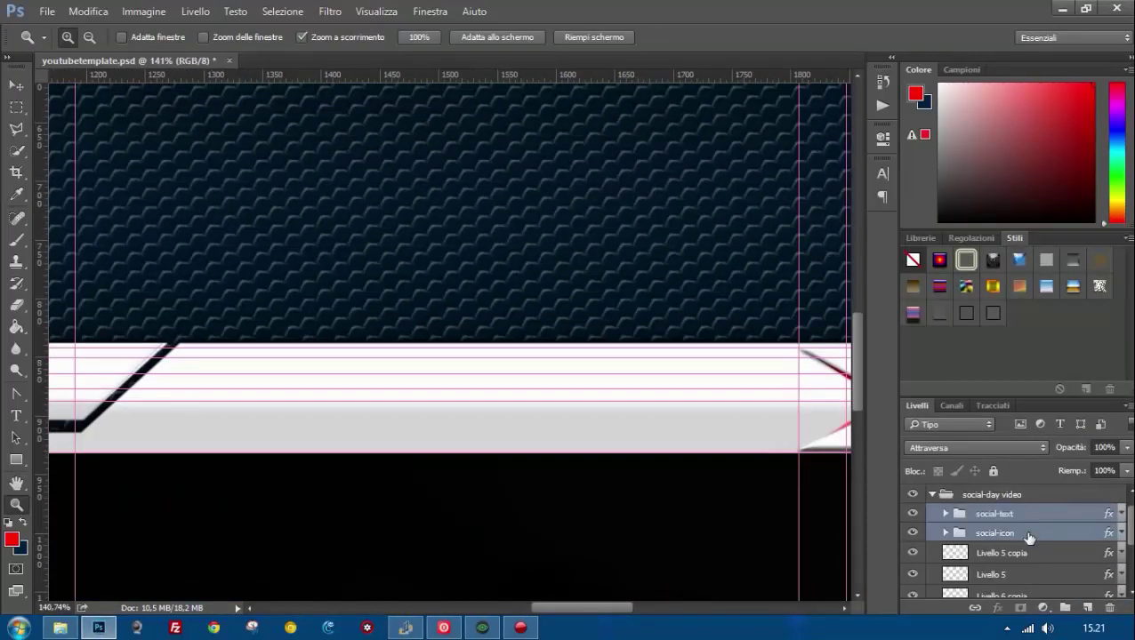
{"action": "left_click", "coordinate": [1032, 554]}
Scroll and zoom closer to inspect the arrow-shaped right end of the white band.
{"action": "scroll", "coordinate": [309, 386], "scroll_direction": "right", "scroll_amount": 2}
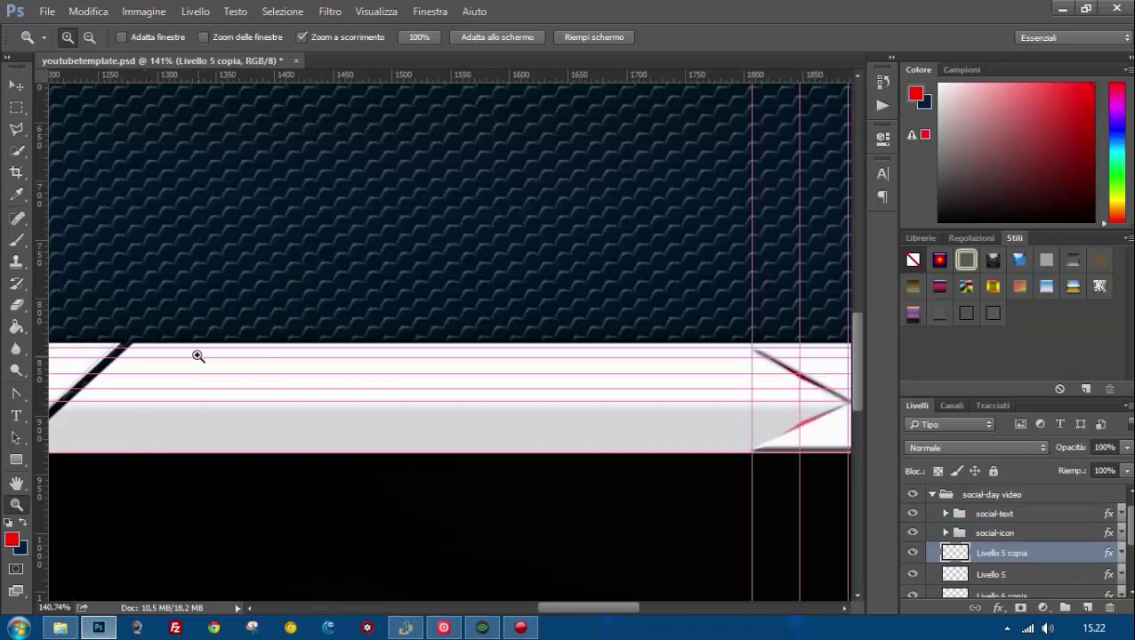
{"action": "scroll", "coordinate": [197, 356], "scroll_direction": "right", "scroll_amount": 5}
{"action": "left_click", "coordinate": [686, 460]}
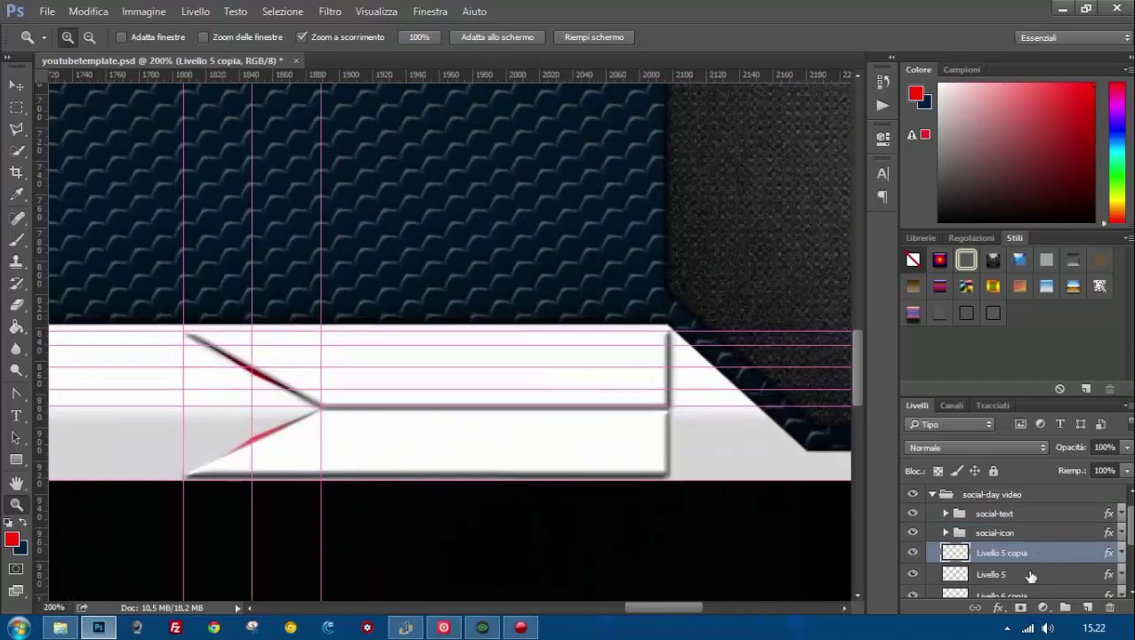
{"action": "scroll", "coordinate": [1005, 551], "scroll_direction": "up", "scroll_amount": 2}
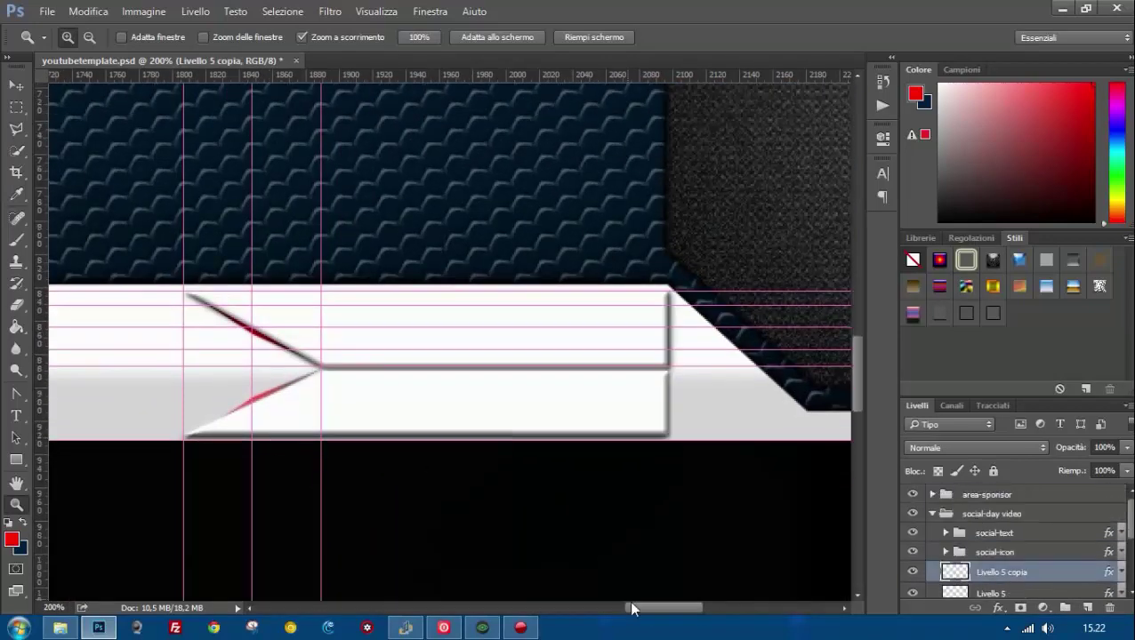
{"action": "scroll", "coordinate": [463, 266], "scroll_direction": "down", "scroll_amount": 2}
{"action": "scroll", "coordinate": [463, 267], "scroll_direction": "up", "scroll_amount": 3}
{"action": "scroll", "coordinate": [469, 595], "scroll_direction": "left", "scroll_amount": 5}
{"action": "scroll", "coordinate": [436, 405], "scroll_direction": "down", "scroll_amount": 3}
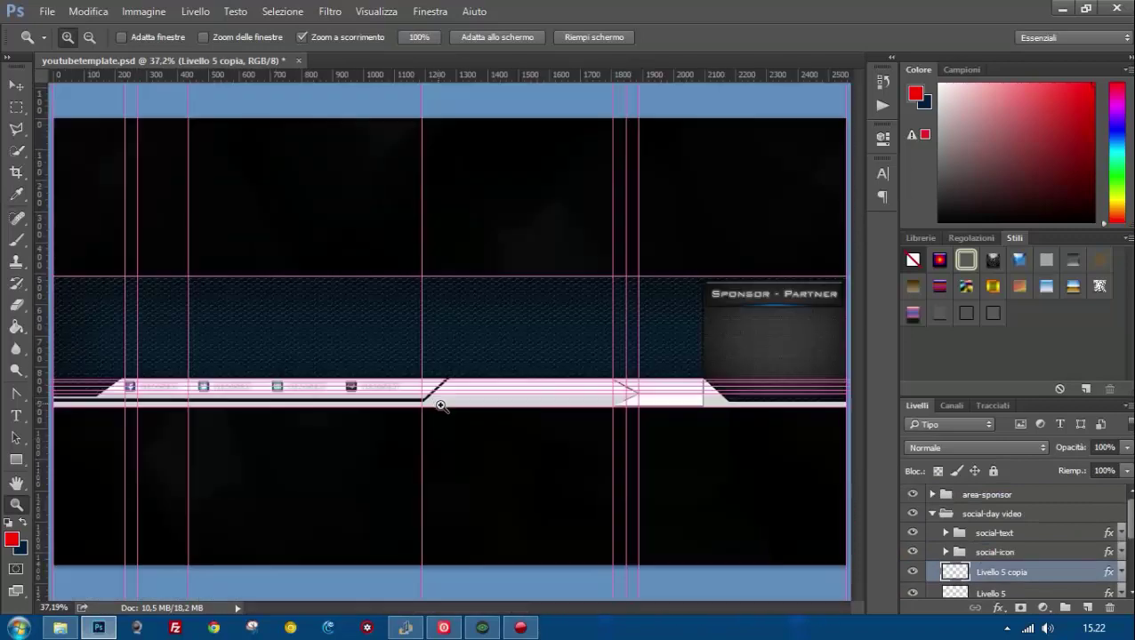
Give the social-text labels a gold colour overlay and a bevel-and-emboss effect.
{"action": "left_click", "coordinate": [978, 567]}
{"action": "key", "text": "v"}
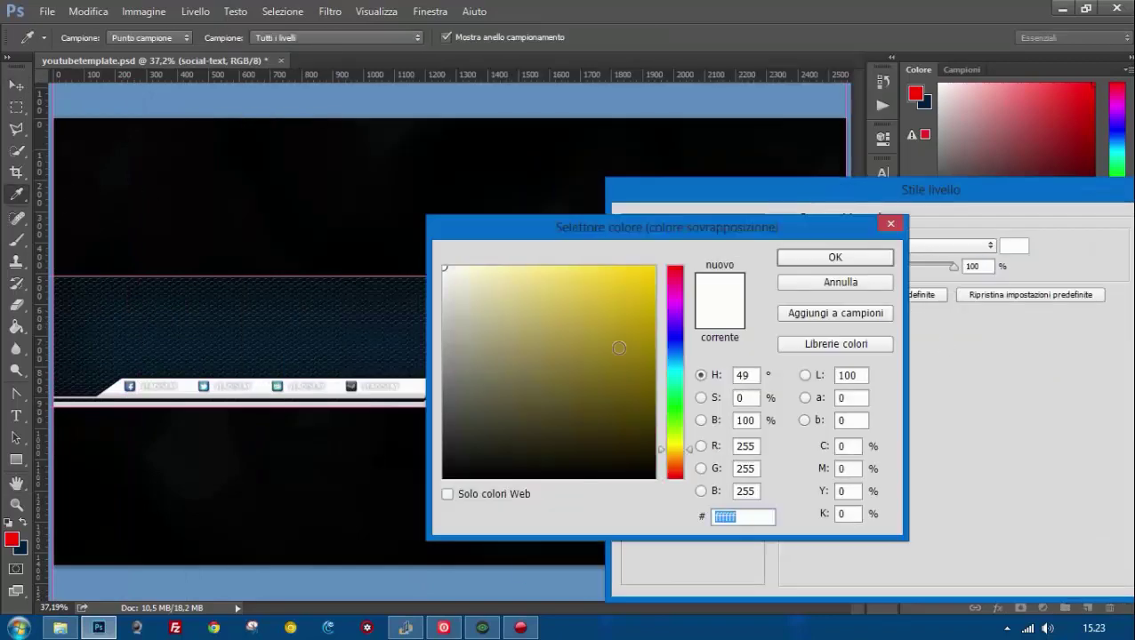
{"action": "left_click", "coordinate": [683, 460]}
{"action": "left_click", "coordinate": [835, 257]}
{"action": "key", "text": "Return"}
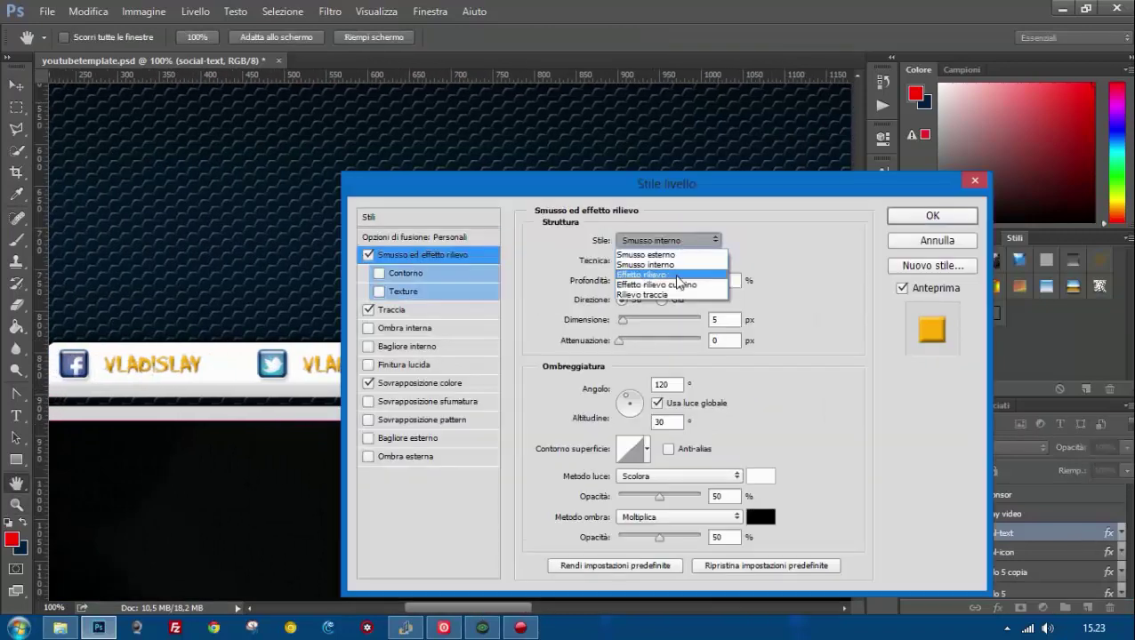
Apply the gold overlay and bevel, then fit the whole banner on screen.
{"action": "key", "text": "Return"}
{"action": "right_click", "coordinate": [356, 420]}
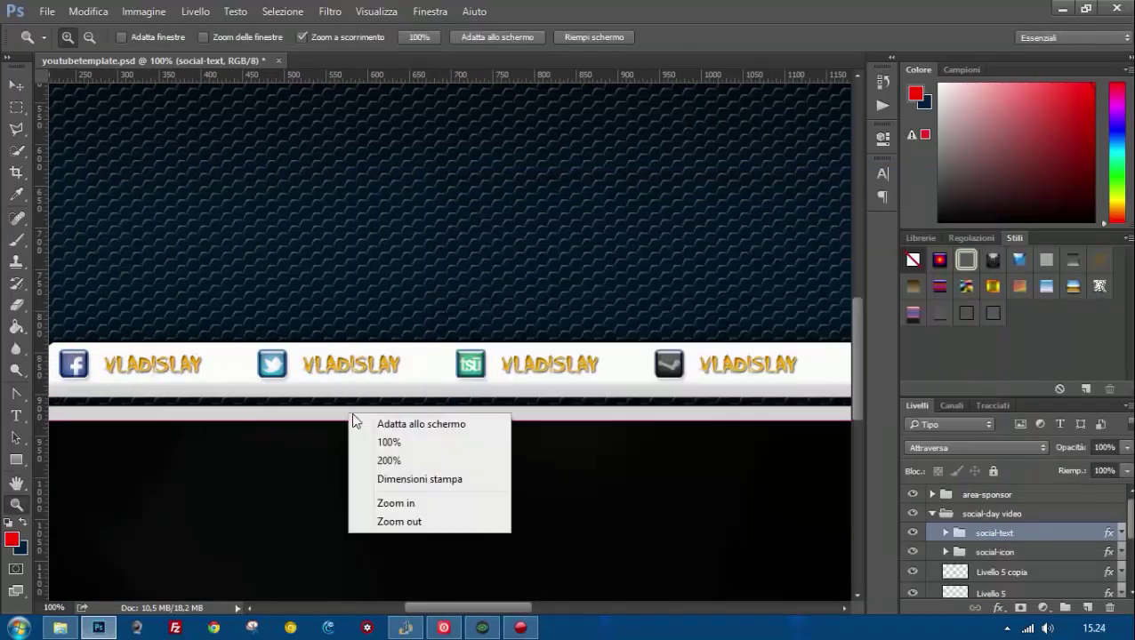
{"action": "left_click", "coordinate": [392, 425]}
Merge the band layers from Livello 5 copia through Livello 6 into one layer.
{"action": "left_click", "coordinate": [992, 514]}
{"action": "left_click", "coordinate": [911, 575]}
{"action": "scroll", "coordinate": [914, 552], "scroll_direction": "down", "scroll_amount": 1}
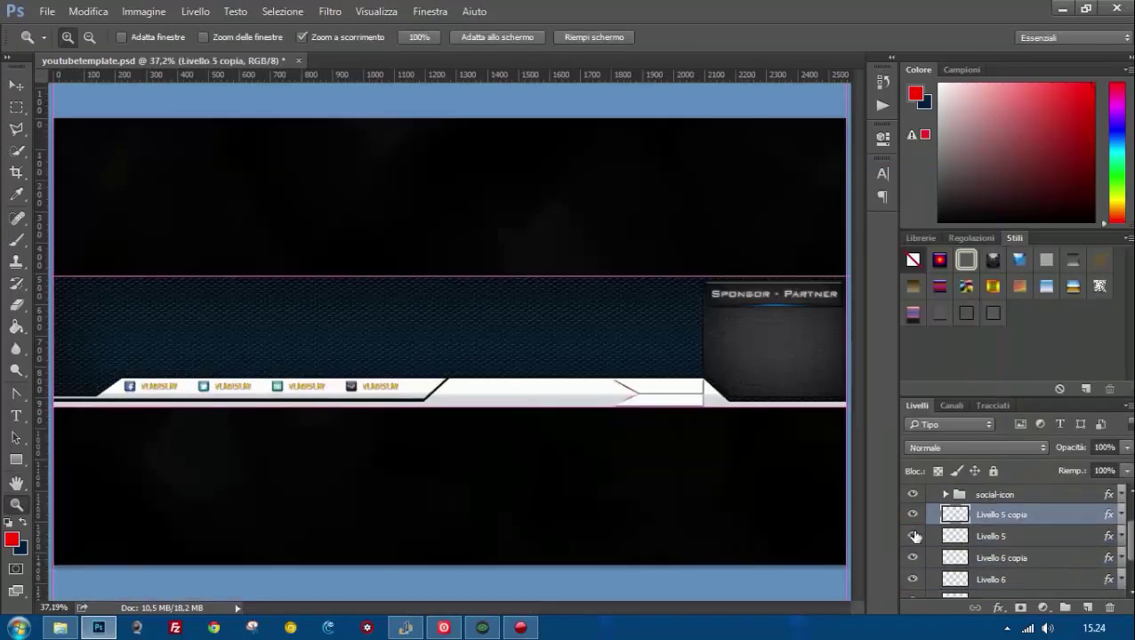
{"action": "left_click", "coordinate": [1022, 579]}
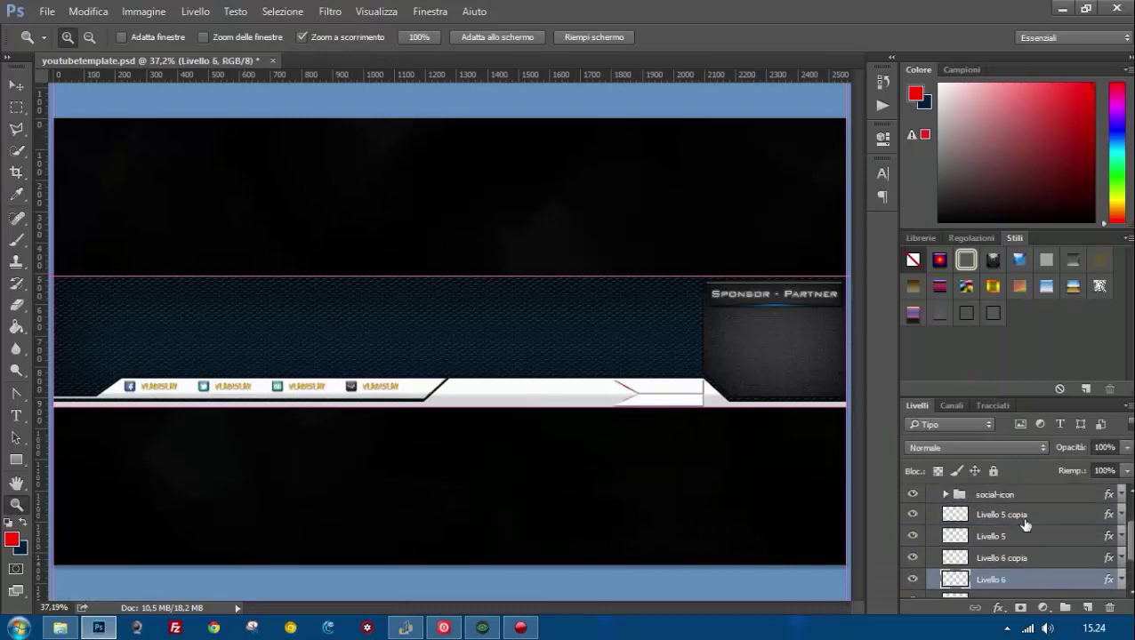
{"action": "left_click", "coordinate": [1023, 515], "text": "shift"}
{"action": "right_click", "coordinate": [1026, 576]}
{"action": "left_click", "coordinate": [952, 385]}
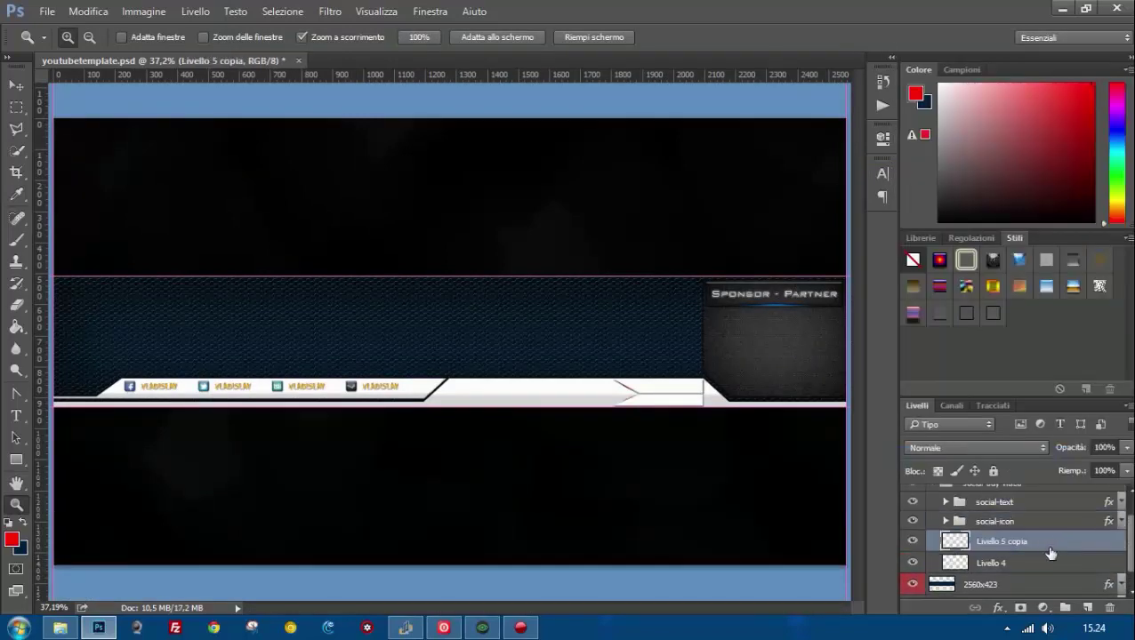
Label Livello 4 red and Livello 5 copia orange in the Layers panel.
{"action": "left_click", "coordinate": [916, 564]}
{"action": "left_click", "coordinate": [916, 564]}
{"action": "scroll", "coordinate": [916, 564], "scroll_direction": "up", "scroll_amount": 1}
{"action": "right_click", "coordinate": [987, 553]}
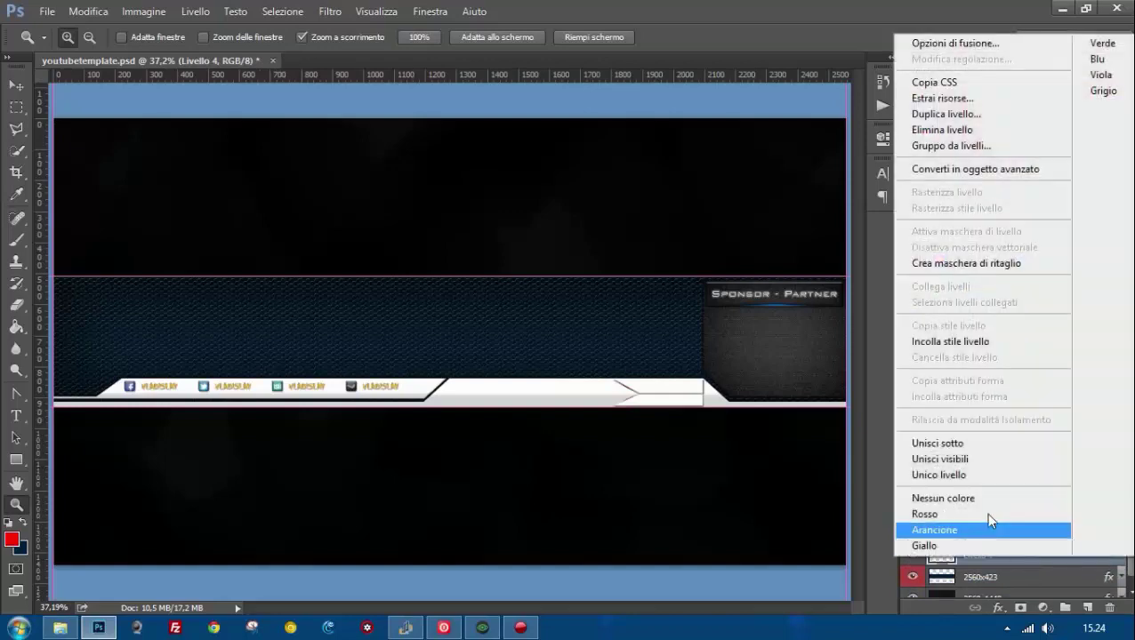
{"action": "left_click", "coordinate": [985, 514]}
{"action": "right_click", "coordinate": [1034, 553]}
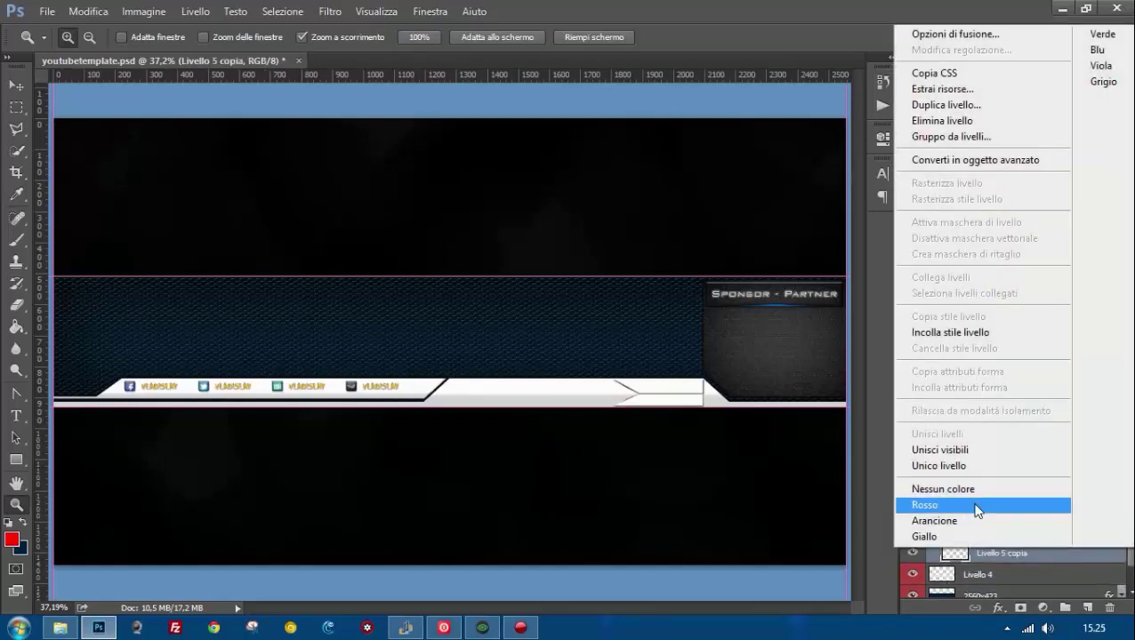
{"action": "left_click", "coordinate": [977, 520]}
Label the social groups and the social-day video group green, then collapse that group.
{"action": "right_click", "coordinate": [987, 499]}
{"action": "left_click", "coordinate": [1029, 491]}
{"action": "left_click", "coordinate": [934, 514]}
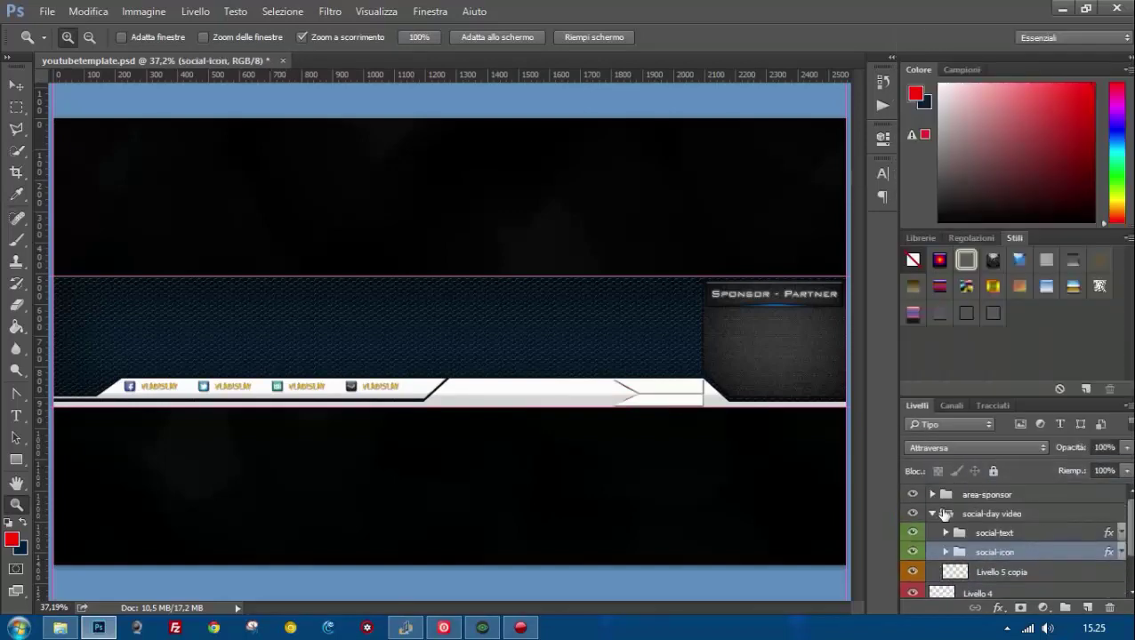
{"action": "right_click", "coordinate": [944, 514]}
{"action": "left_click", "coordinate": [1014, 455]}
{"action": "right_click", "coordinate": [1033, 512]}
{"action": "left_click", "coordinate": [1016, 461]}
{"action": "left_click", "coordinate": [932, 514]}
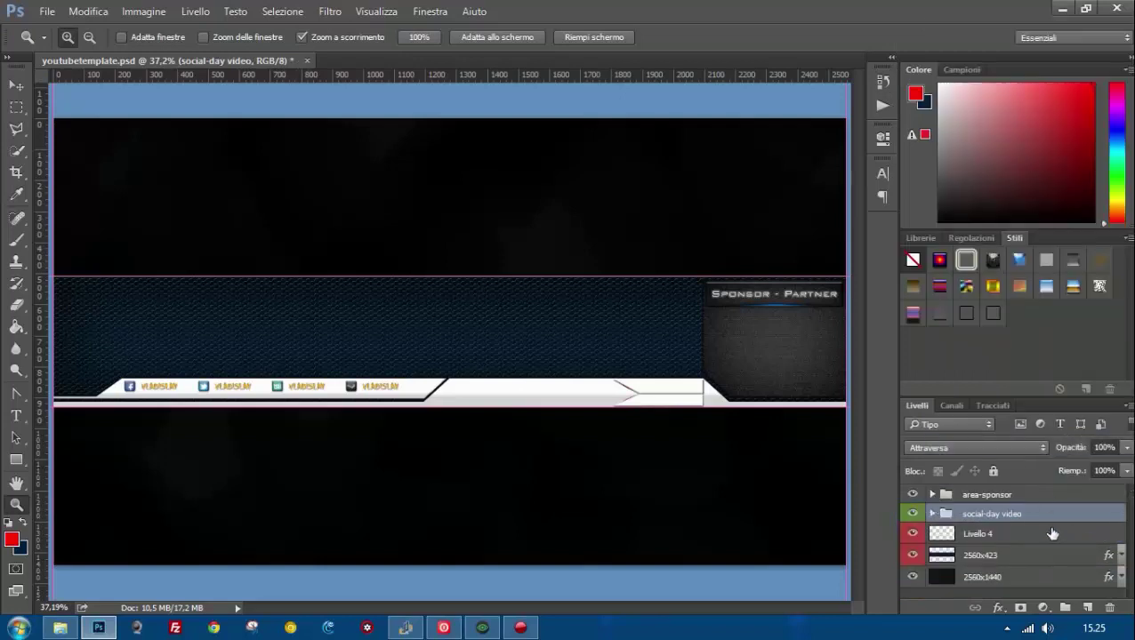
Give the 2560x1440 background a textured bevel and inner shadow, with its colour overlay turned off.
{"action": "double_click", "coordinate": [1046, 580]}
{"action": "left_click", "coordinate": [402, 291]}
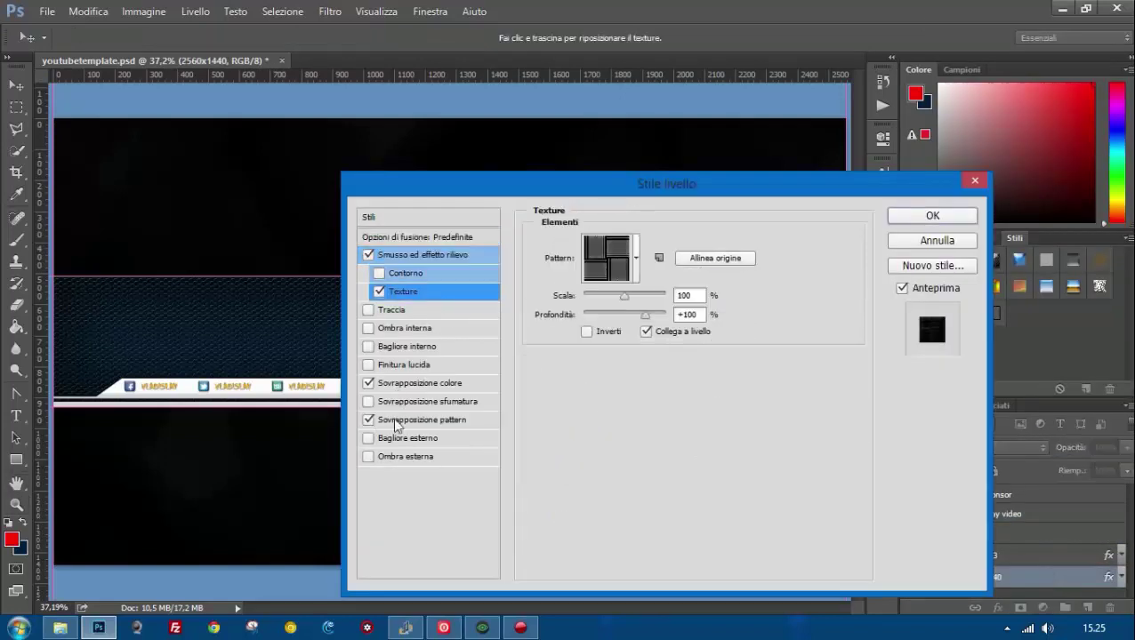
{"action": "left_click", "coordinate": [368, 420]}
{"action": "left_click", "coordinate": [368, 383]}
{"action": "left_click", "coordinate": [409, 291]}
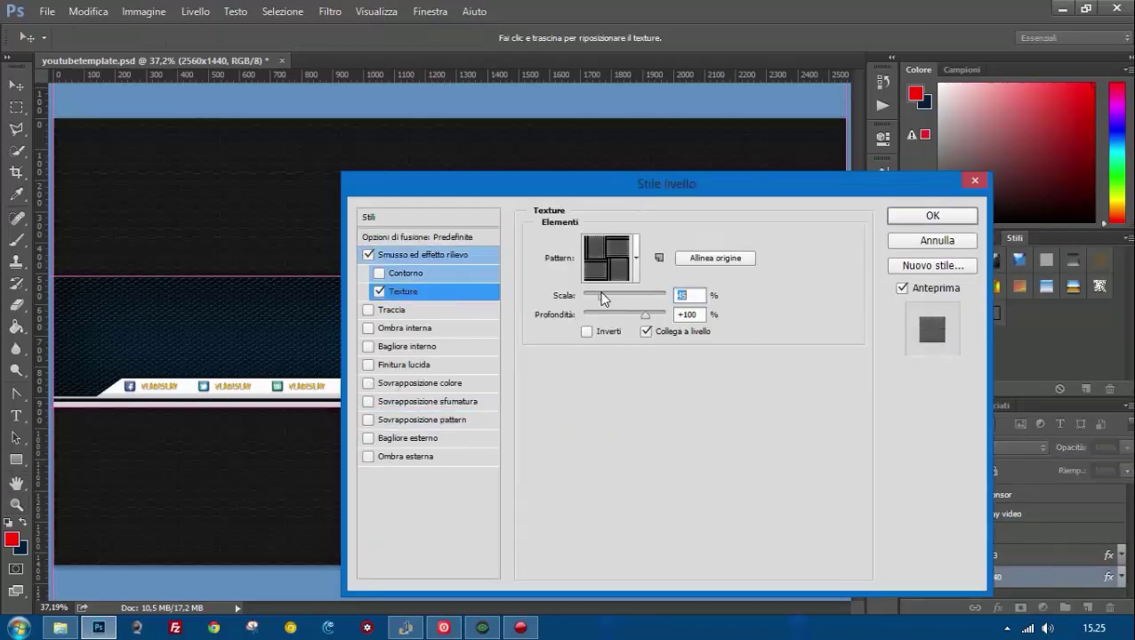
{"action": "left_click", "coordinate": [419, 328]}
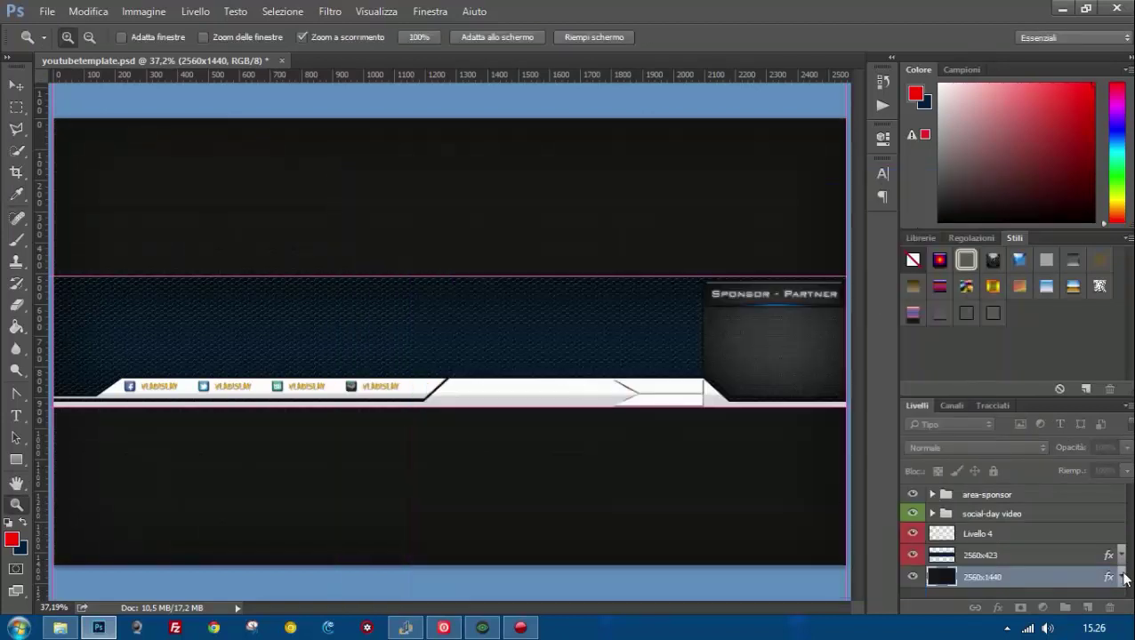
{"action": "left_click", "coordinate": [927, 513]}
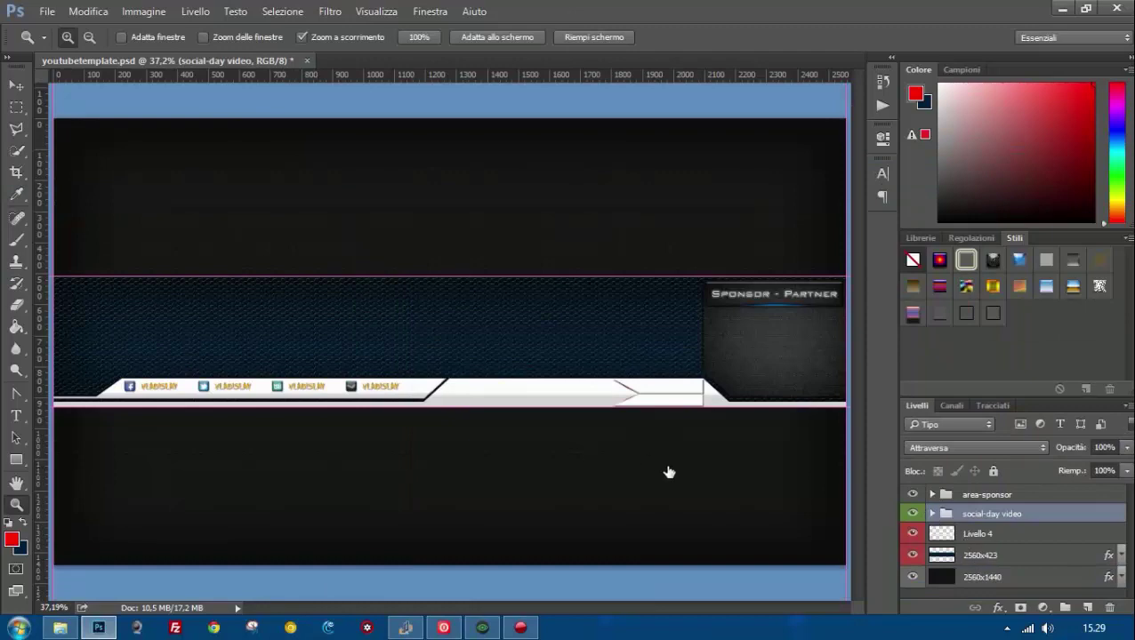
Zoom into the white band, add a new layer and try a first text box near the arrow end.
{"action": "left_click", "coordinate": [933, 513]}
{"action": "key", "text": "ctrl+plus"}
{"action": "key", "text": "ctrl+plus"}
{"action": "key", "text": "ctrl+plus"}
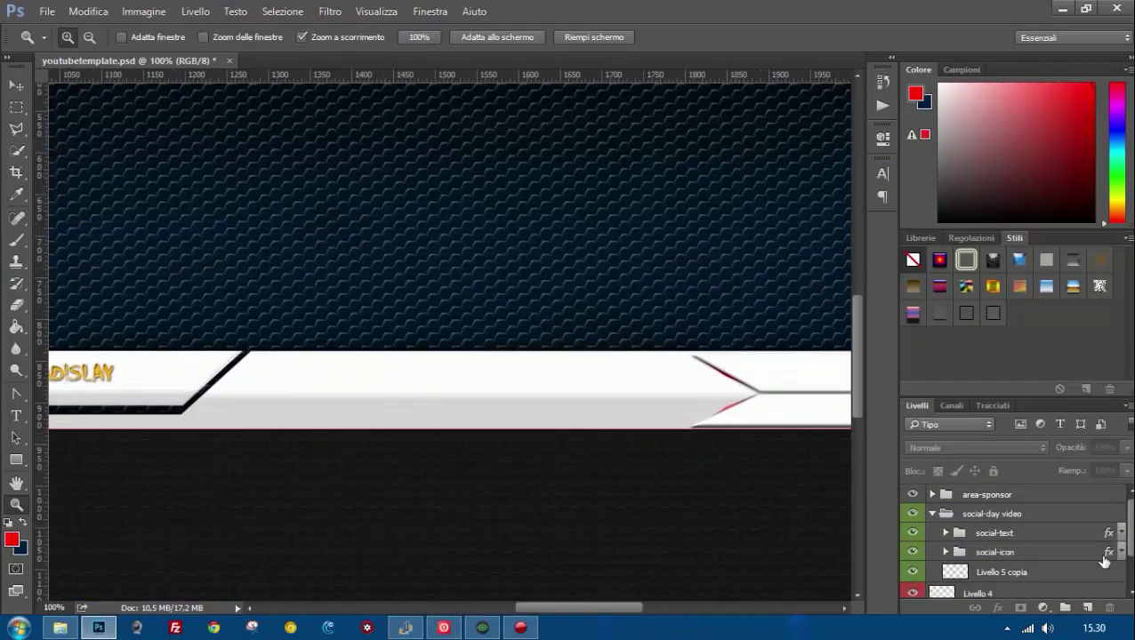
{"action": "left_click", "coordinate": [1087, 607]}
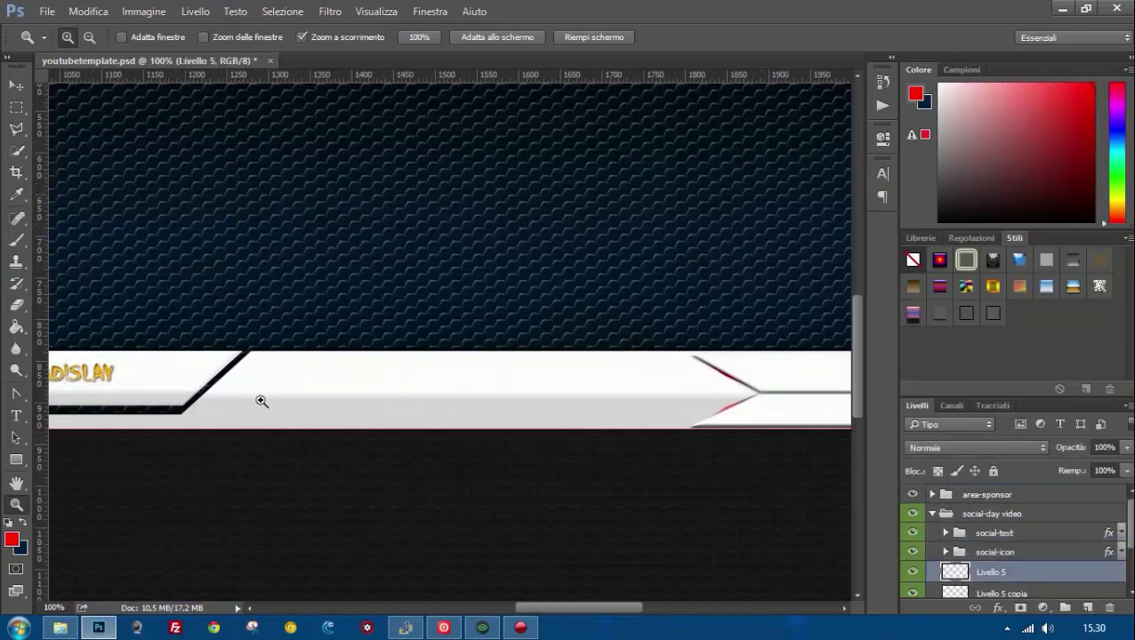
{"action": "key", "text": "t"}
{"action": "left_click_drag", "start_coordinate": [567, 365], "coordinate": [711, 400]}
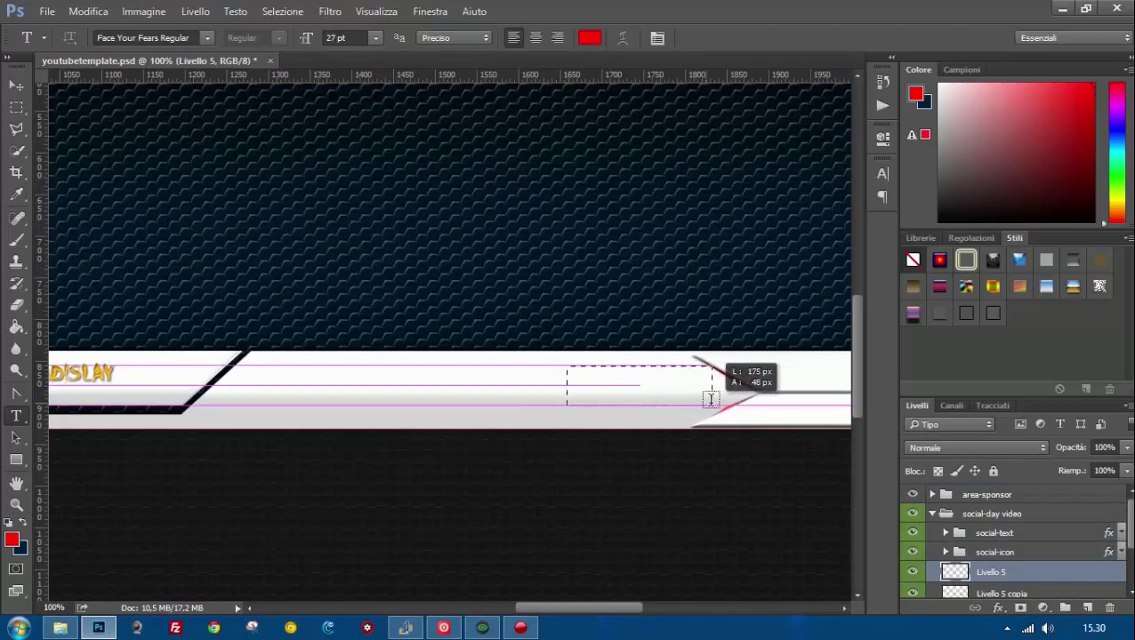
{"action": "key", "text": "ctrl+Return"}
{"action": "key", "text": "v"}
{"action": "key", "text": "ctrl+t"}
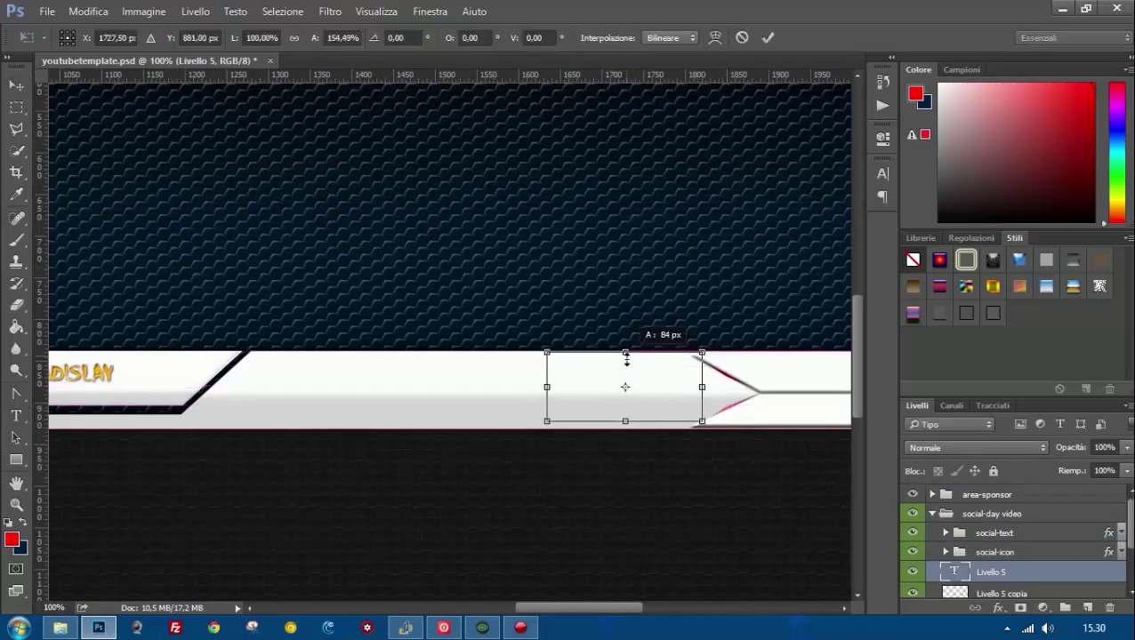
Add the red '10:00 - 16:00' text across the band's arrow end and move it into place.
{"action": "key", "text": "t"}
{"action": "left_click", "coordinate": [472, 253]}
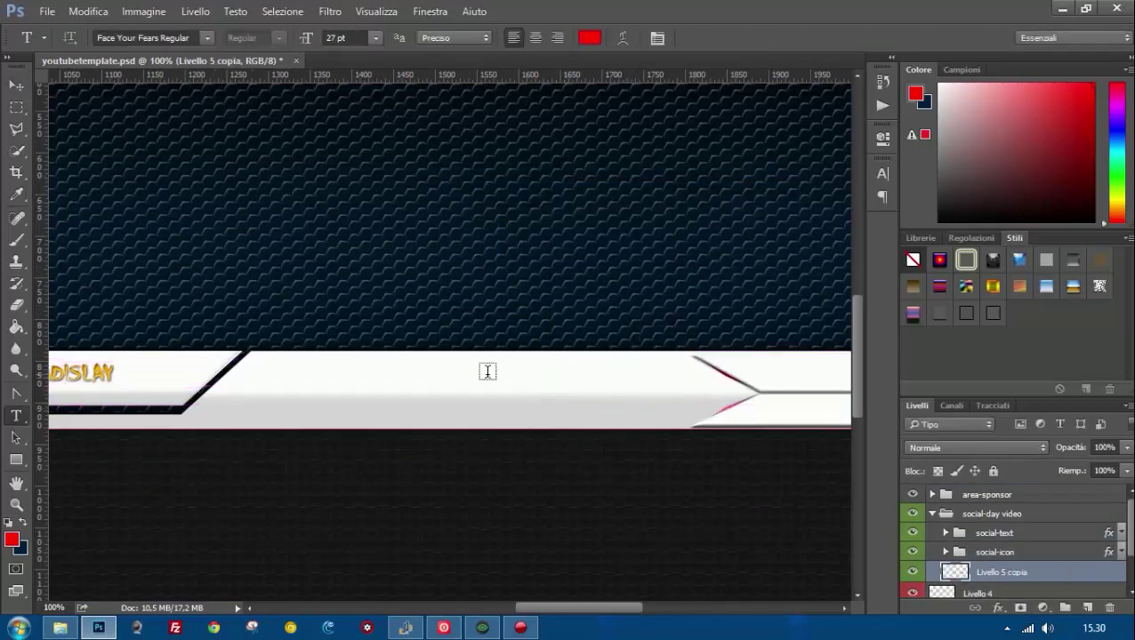
{"action": "left_click_drag", "start_coordinate": [514, 366], "coordinate": [720, 417]}
{"action": "type", "text": "10:00 - 16:00"}
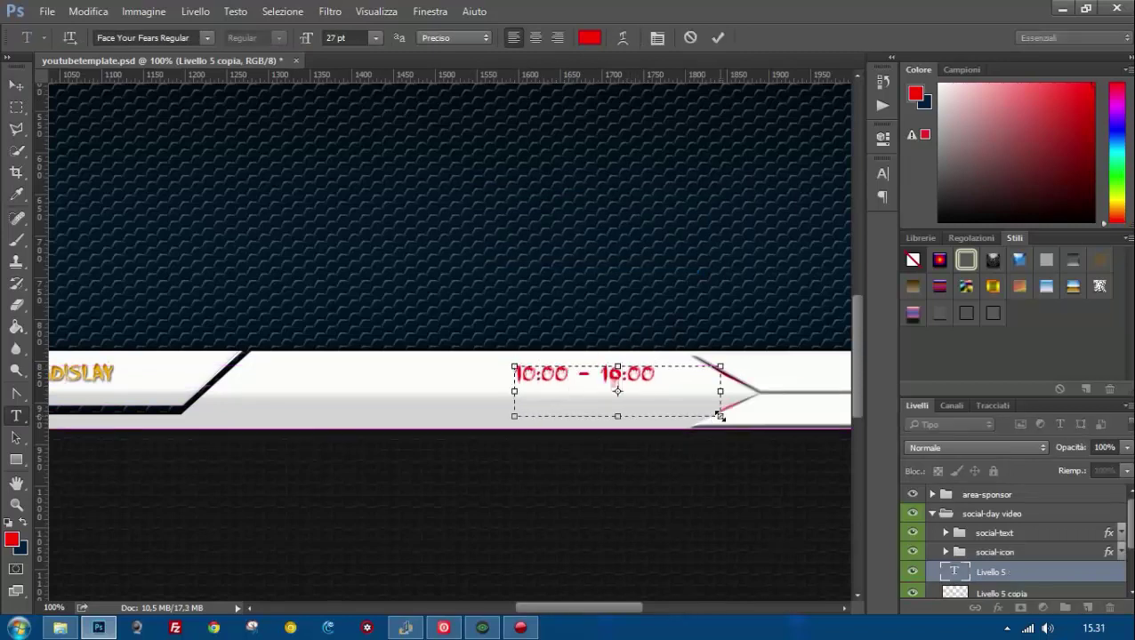
{"action": "key", "text": "ctrl+Return"}
{"action": "key", "text": "v"}
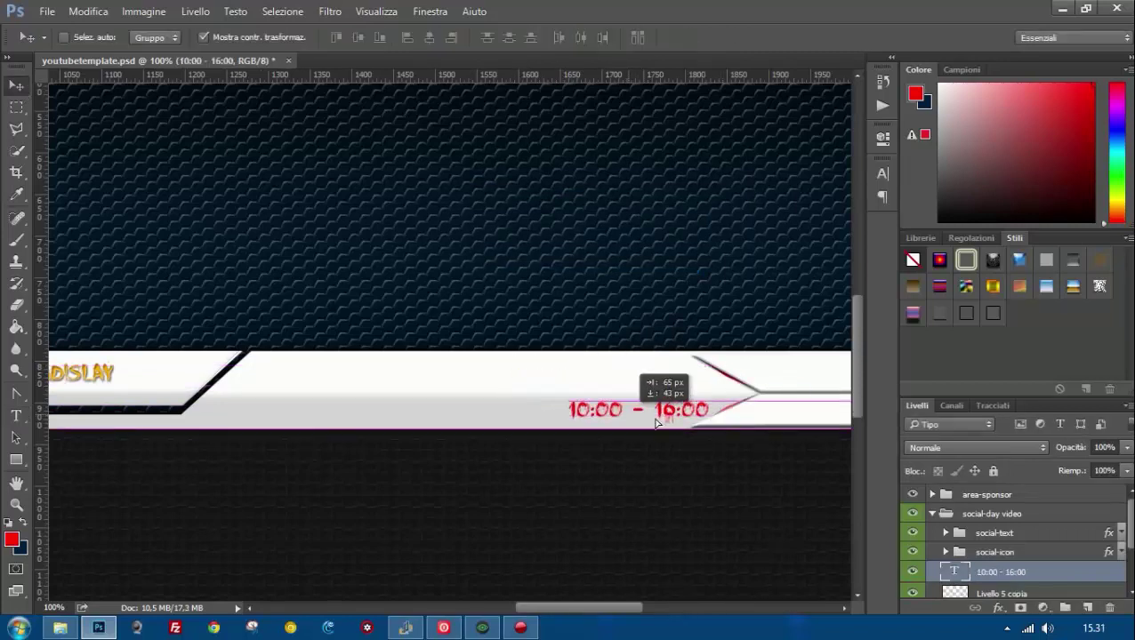
{"action": "left_click_drag", "start_coordinate": [721, 416], "coordinate": [675, 413]}
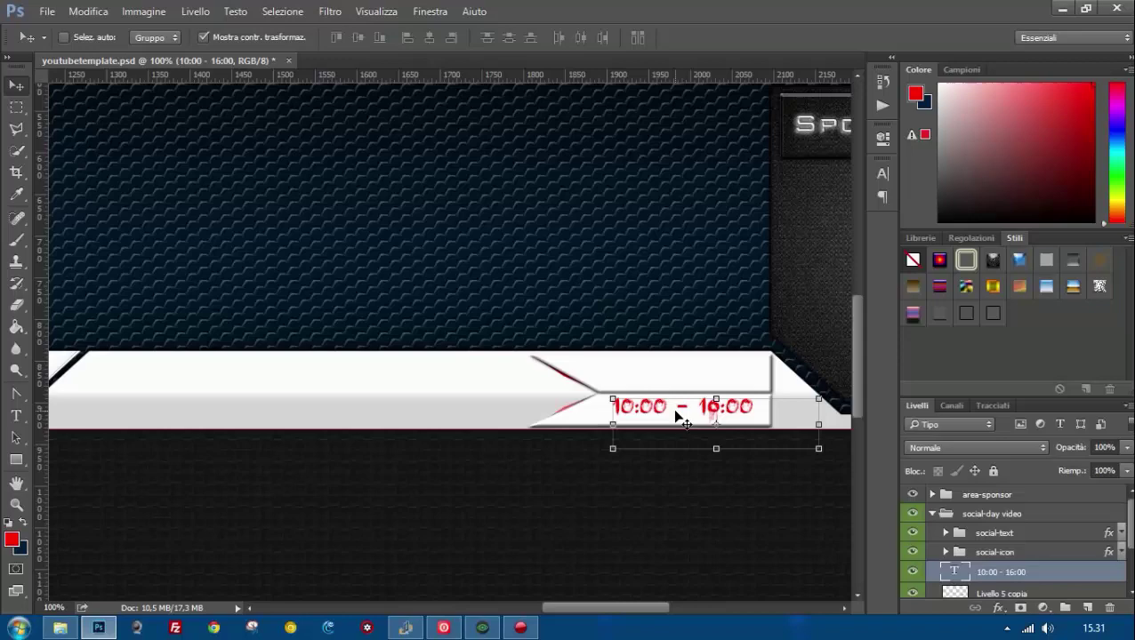
Give the 10:00 - 16:00 text a bevel and a new colour overlay.
{"action": "double_click", "coordinate": [1052, 574]}
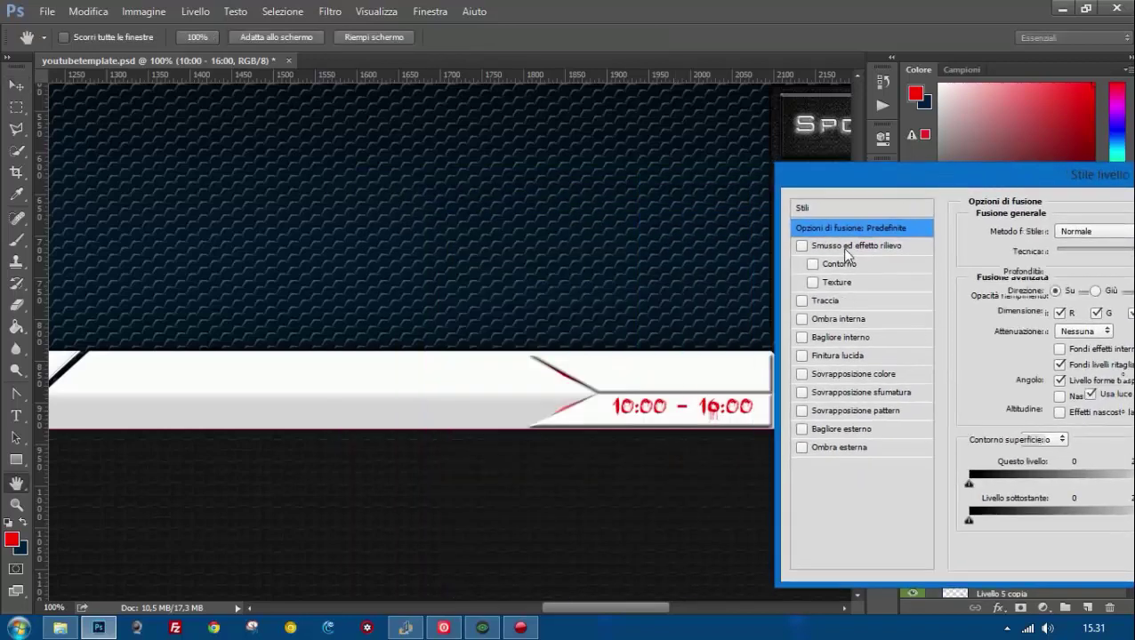
{"action": "left_click", "coordinate": [841, 245]}
{"action": "left_click", "coordinate": [805, 341]}
{"action": "left_click", "coordinate": [801, 374]}
{"action": "left_click_drag", "start_coordinate": [935, 175], "coordinate": [172, 151]}
{"action": "left_click", "coordinate": [418, 208]}
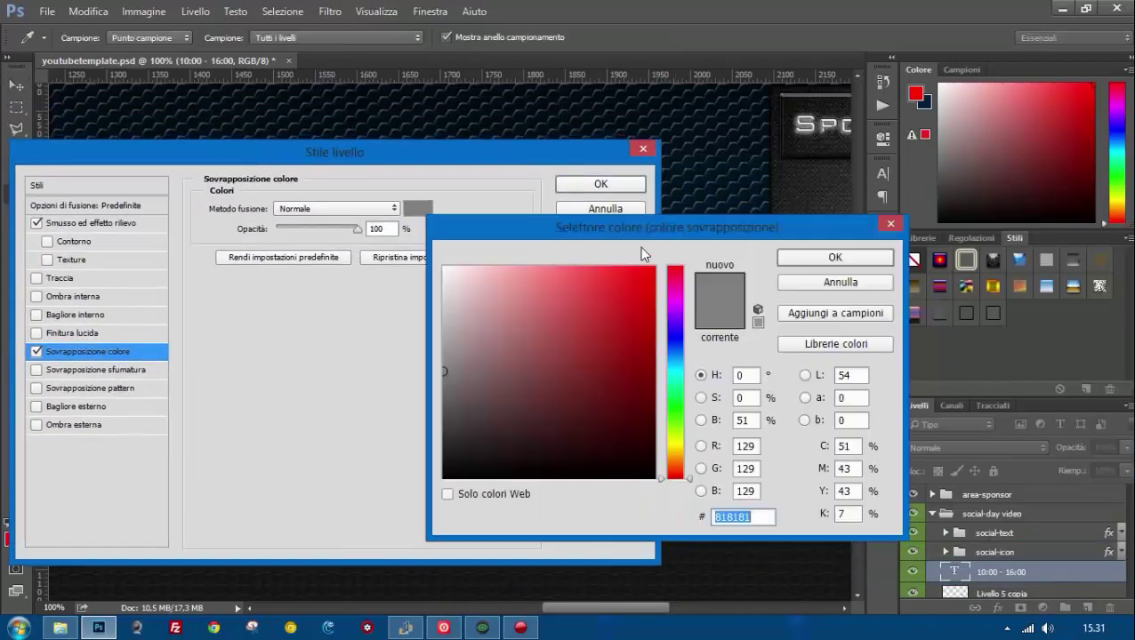
{"action": "left_click", "coordinate": [344, 360]}
{"action": "left_click", "coordinate": [588, 263]}
Add a near-black outer shadow to the time text and put it in a new group.
{"action": "left_click", "coordinate": [105, 425]}
{"action": "left_click", "coordinate": [418, 208]}
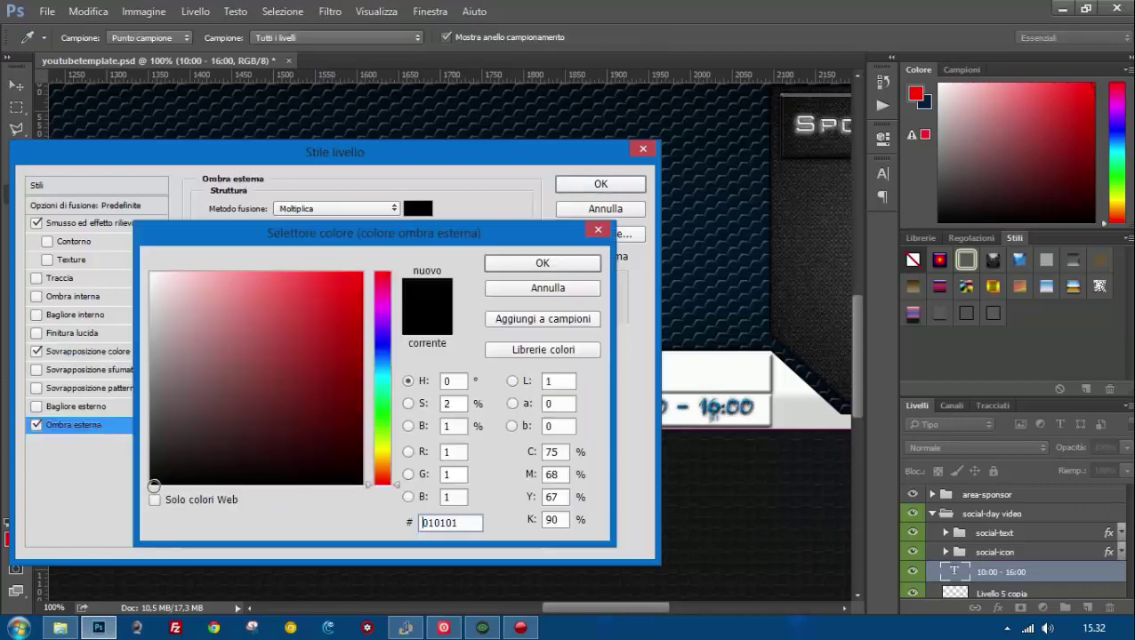
{"action": "left_click", "coordinate": [514, 264]}
{"action": "left_click", "coordinate": [338, 208]}
{"action": "left_click", "coordinate": [356, 220]}
{"action": "key", "text": "Return"}
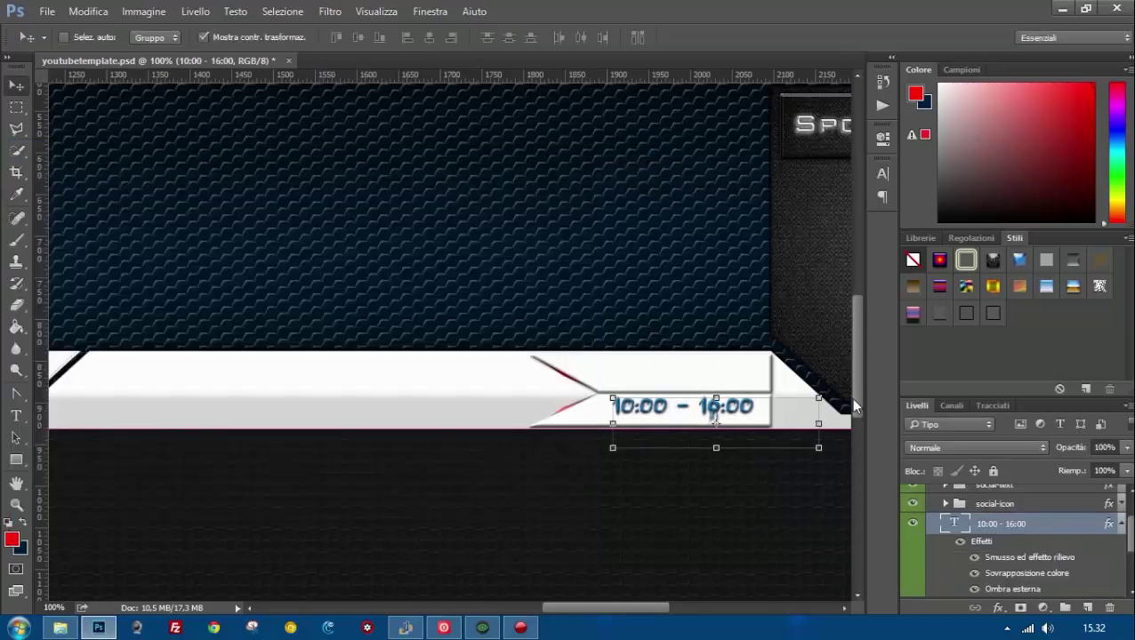
{"action": "left_click", "coordinate": [1117, 519]}
{"action": "key", "text": "ctrl+g"}
{"action": "double_click", "coordinate": [994, 524]}
{"action": "type", "text": "text hours"}
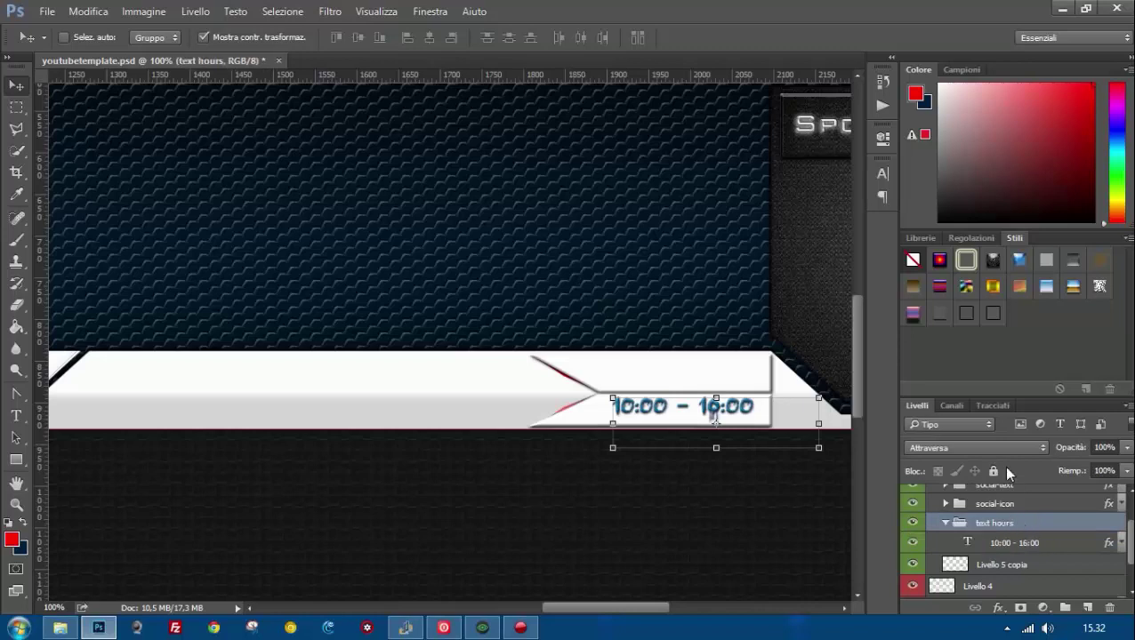
Add the 'ALLE ORE' heading above the time in BankGothic Md BT, 25 pt, centred.
{"action": "key", "text": "t"}
{"action": "left_click_drag", "start_coordinate": [595, 352], "coordinate": [770, 392]}
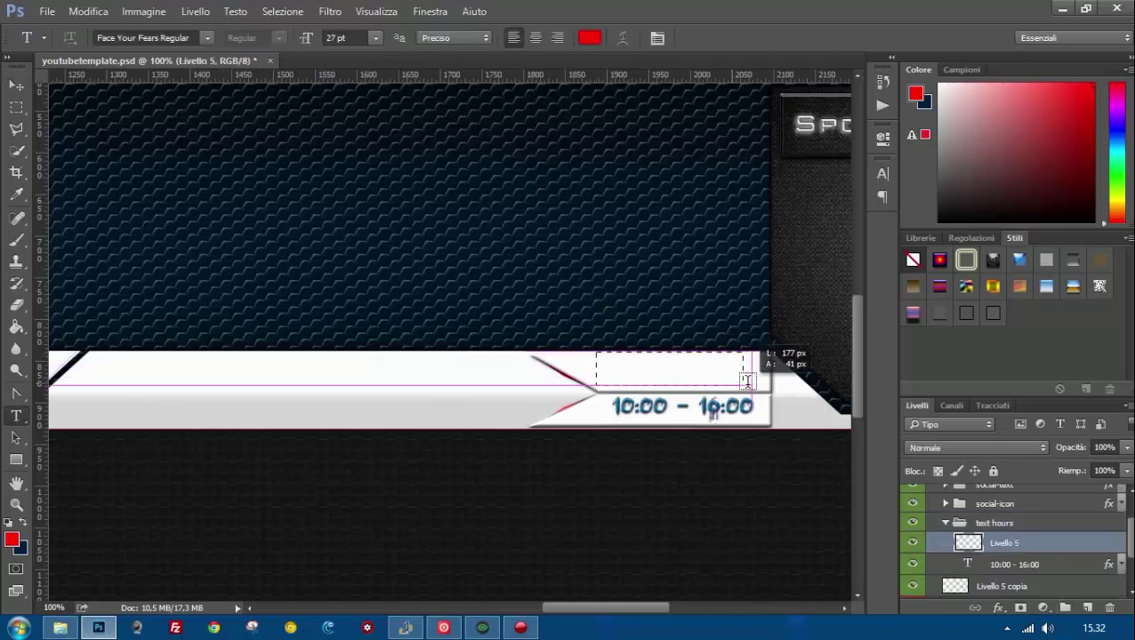
{"action": "type", "text": "ALLE ORE"}
{"action": "key", "text": "ctrl+a"}
{"action": "left_click", "coordinate": [206, 37]}
{"action": "scroll", "coordinate": [267, 311], "scroll_direction": "up", "scroll_amount": 10}
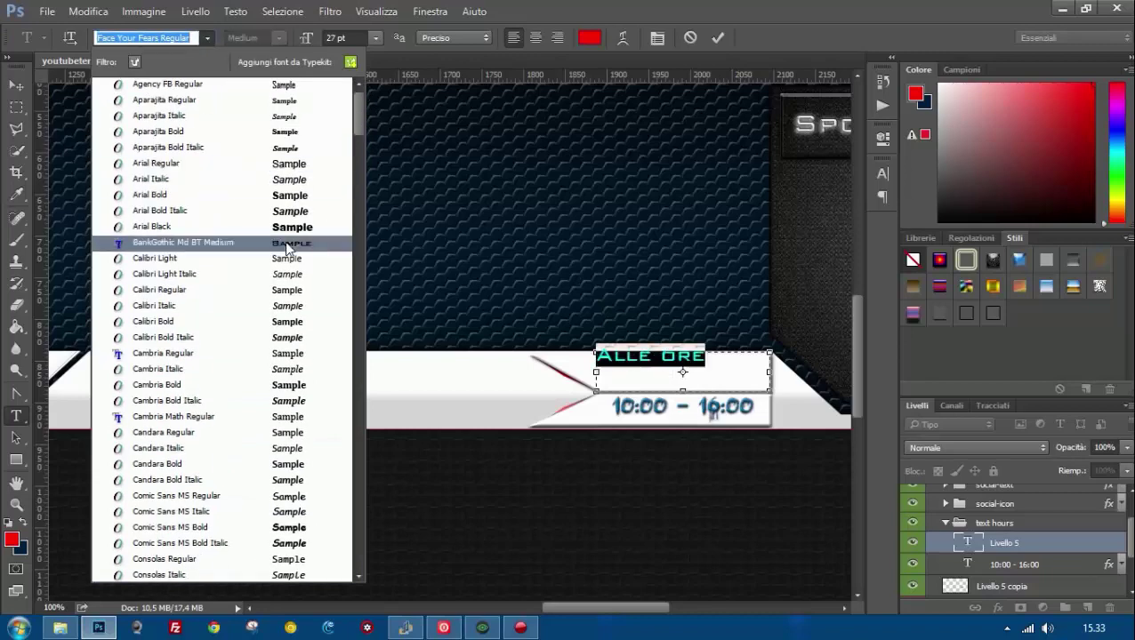
{"action": "left_click", "coordinate": [267, 245]}
{"action": "left_click", "coordinate": [535, 37]}
{"action": "left_click", "coordinate": [359, 38]}
{"action": "scroll", "coordinate": [358, 37], "scroll_direction": "down", "scroll_amount": 2}
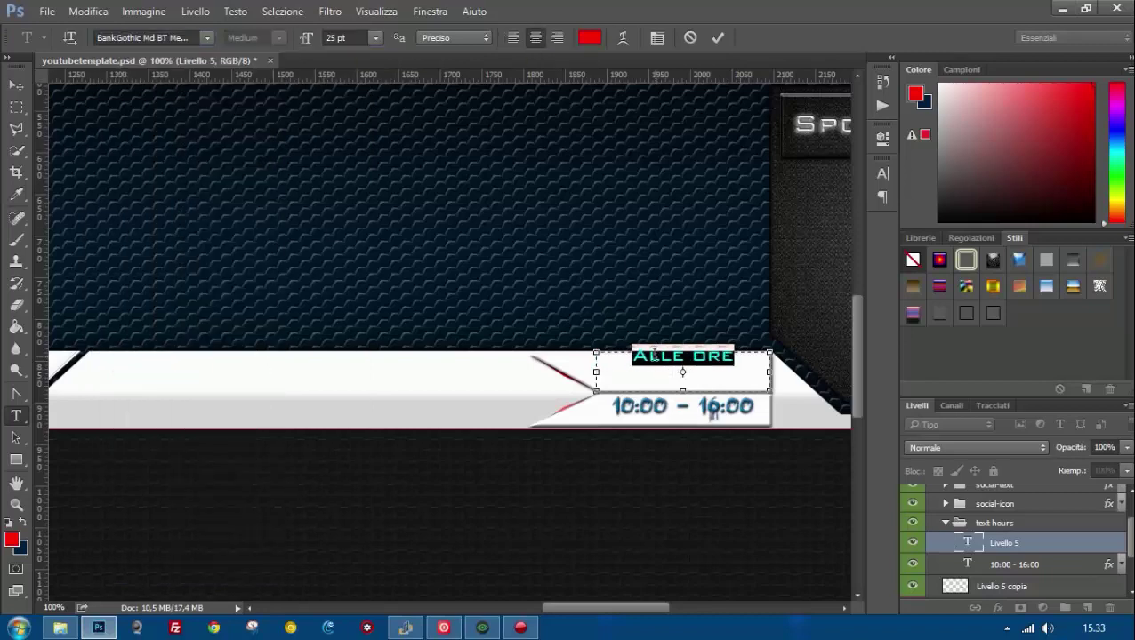
{"action": "left_click", "coordinate": [16, 85]}
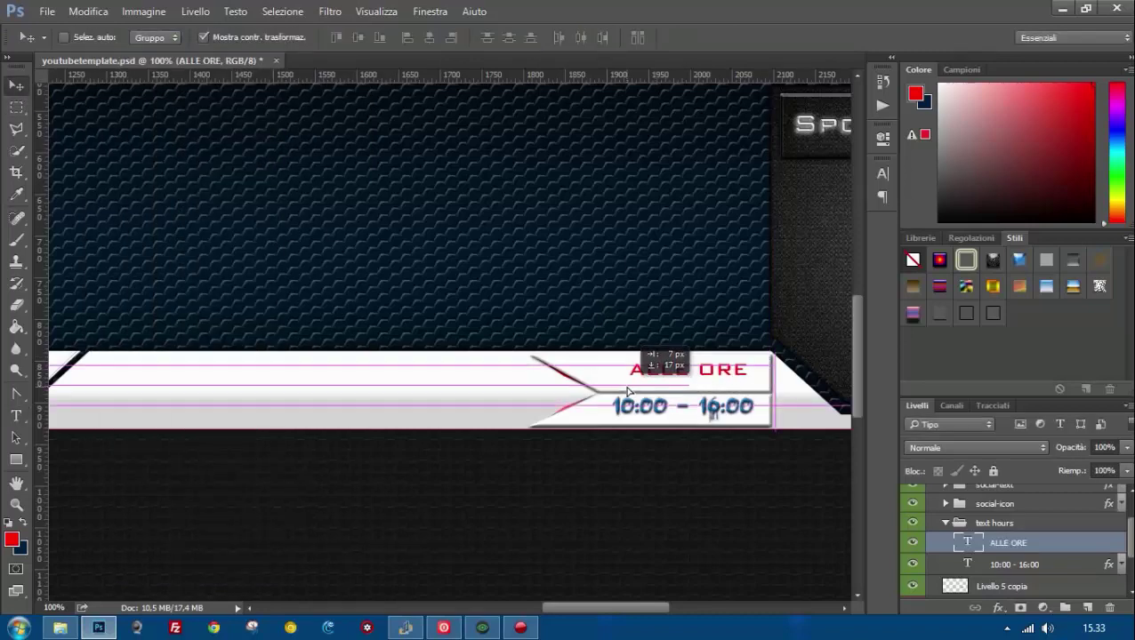
Give ALLE ORE an outer shadow, a thin stroke and a Stroke Emboss bevel.
{"action": "double_click", "coordinate": [1059, 544]}
{"action": "left_click", "coordinate": [99, 426]}
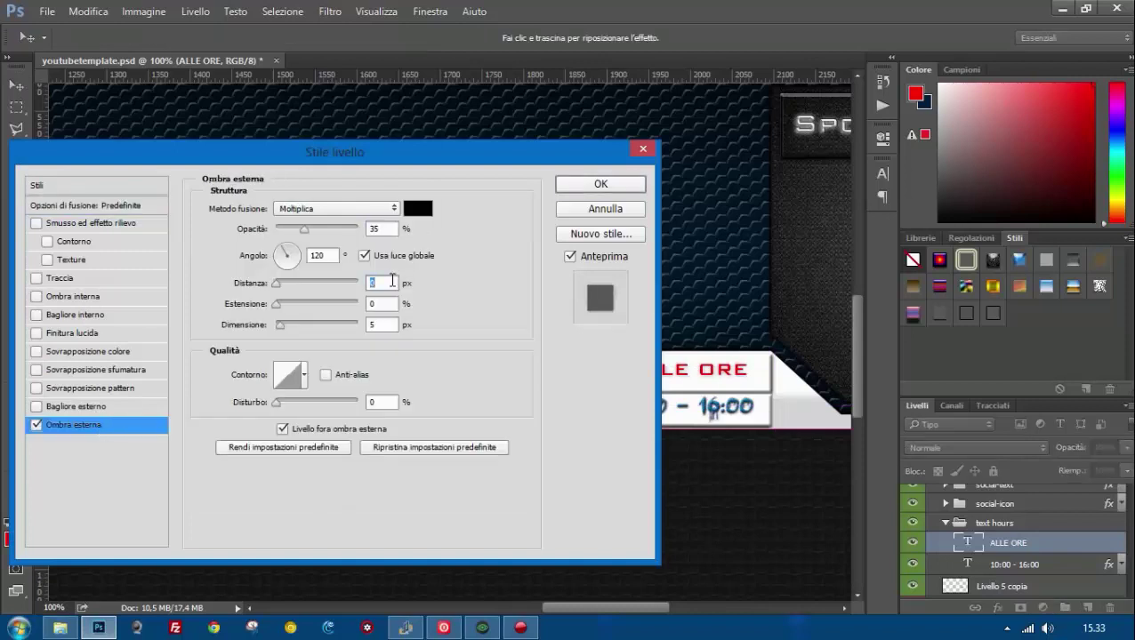
{"action": "left_click", "coordinate": [36, 278]}
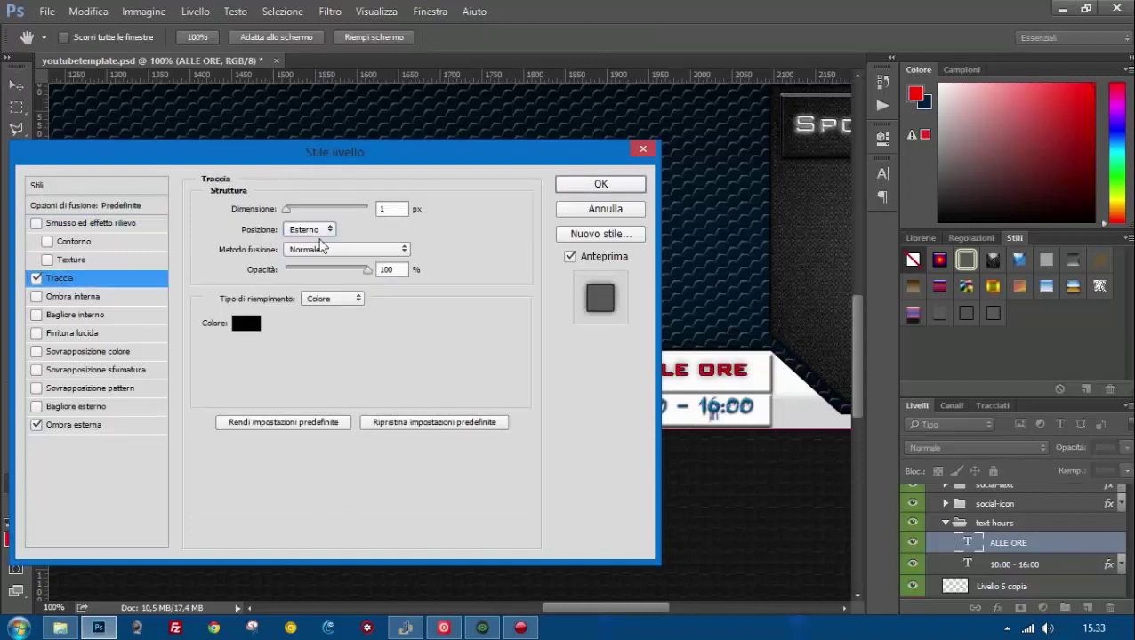
{"action": "left_click", "coordinate": [37, 352]}
{"action": "left_click", "coordinate": [37, 352]}
{"action": "left_click", "coordinate": [37, 222]}
{"action": "left_click", "coordinate": [336, 208]}
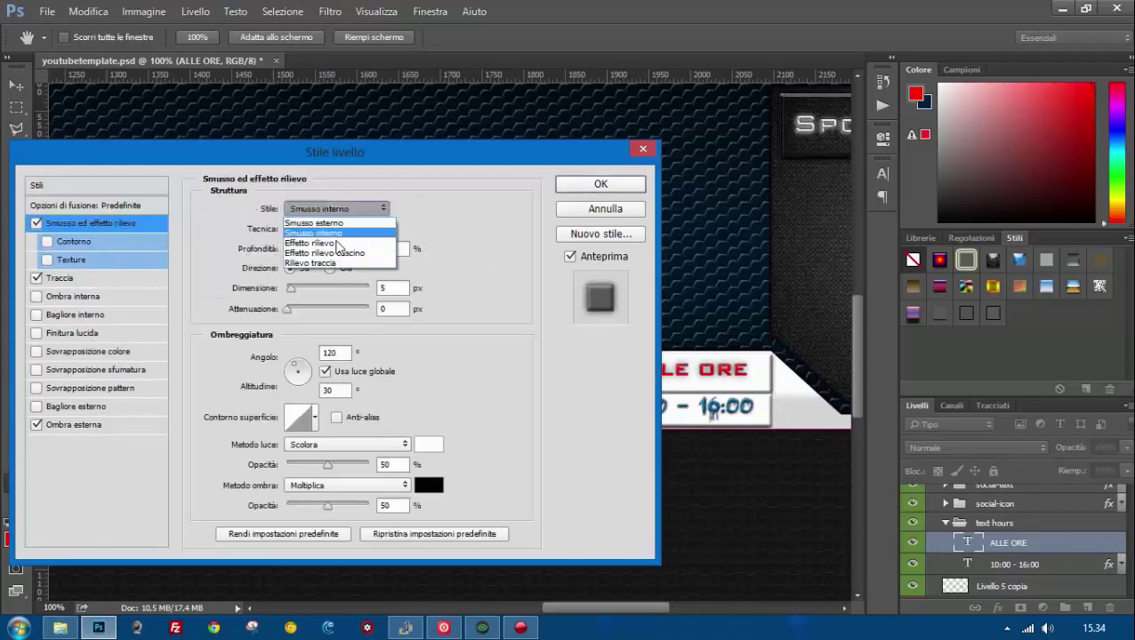
{"action": "left_click", "coordinate": [365, 256]}
{"action": "key", "text": "Return"}
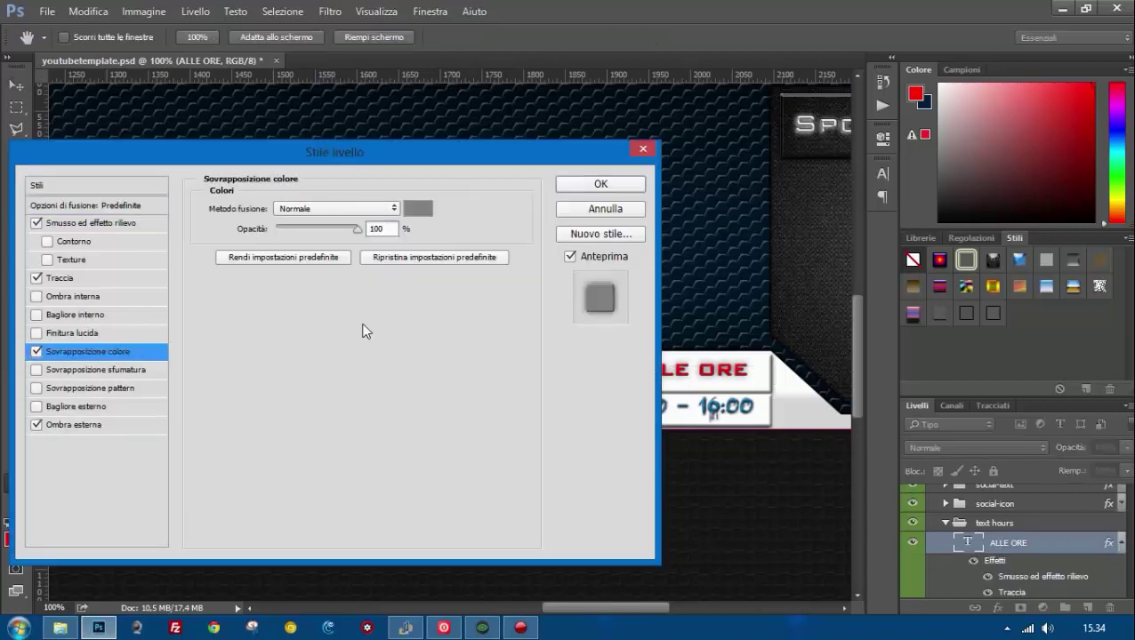
Set the ALLE ORE overlay colour to orange and zoom back onto the white band.
{"action": "left_click", "coordinate": [418, 208]}
{"action": "type", "text": "004eff"}
{"action": "left_click_drag", "start_coordinate": [385, 353], "coordinate": [388, 471]}
{"action": "key", "text": "Return"}
{"action": "key", "text": "z"}
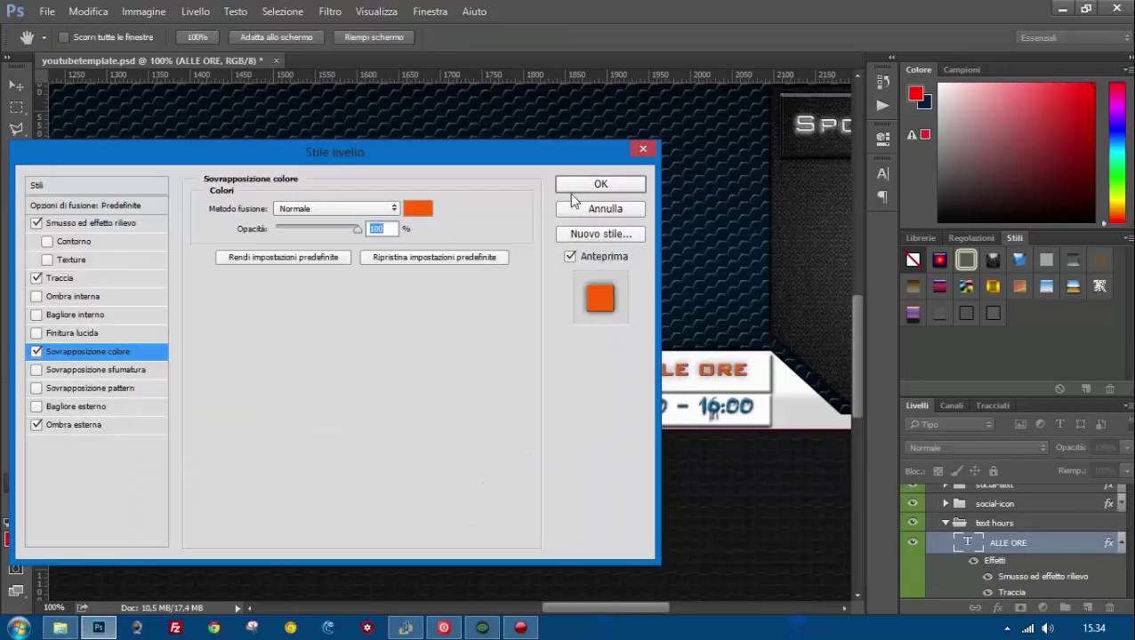
{"action": "key", "text": "Return"}
{"action": "right_click", "coordinate": [222, 264]}
{"action": "left_click", "coordinate": [292, 279]}
{"action": "left_click", "coordinate": [576, 406]}
Create a text-day group and type 'Lunedì - Martedì - Venerdì - Sabato' across the band.
{"action": "key", "text": "ctrl+g"}
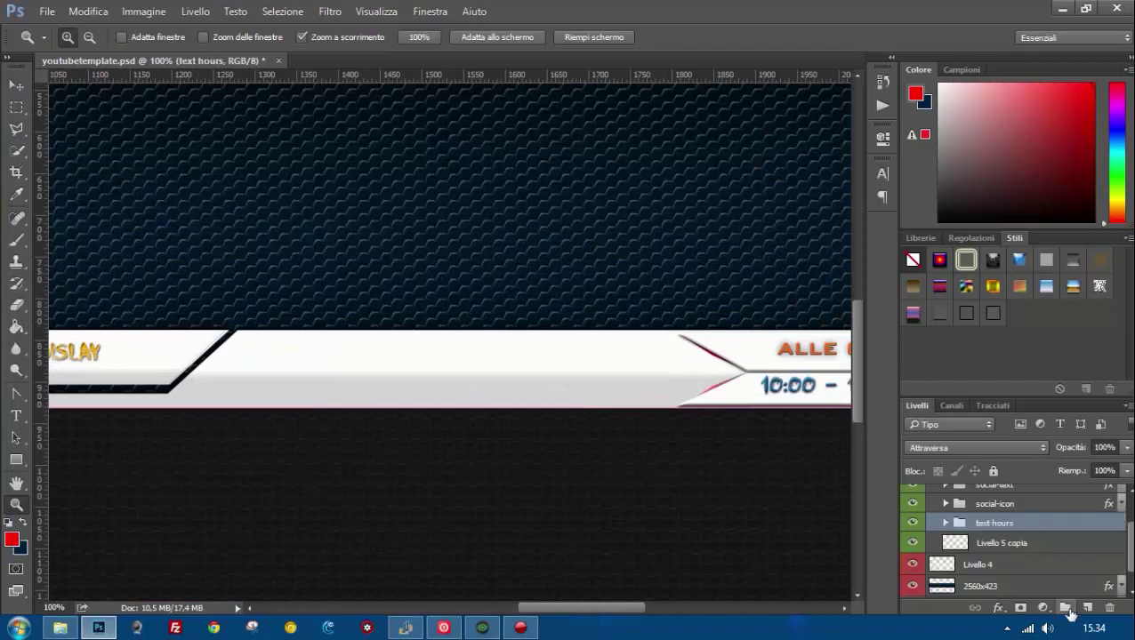
{"action": "double_click", "coordinate": [995, 523]}
{"action": "type", "text": "text-day"}
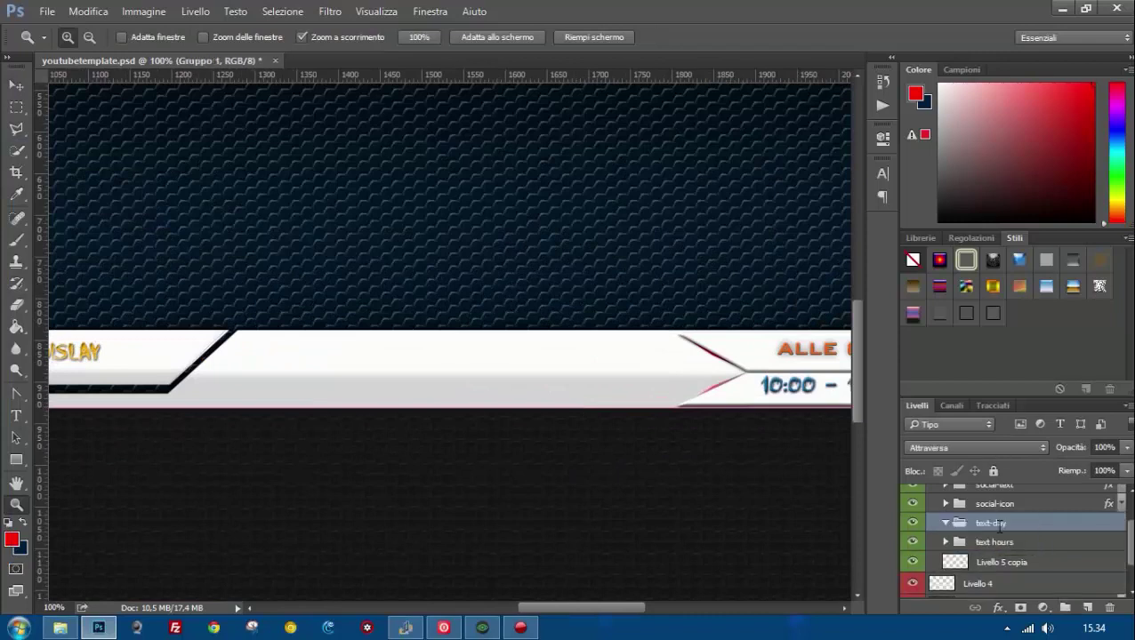
{"action": "left_click", "coordinate": [1092, 609]}
{"action": "key", "text": "t"}
{"action": "left_click_drag", "start_coordinate": [214, 367], "coordinate": [679, 402]}
{"action": "type", "text": "Lunedì - Martedì - Venerdì"}
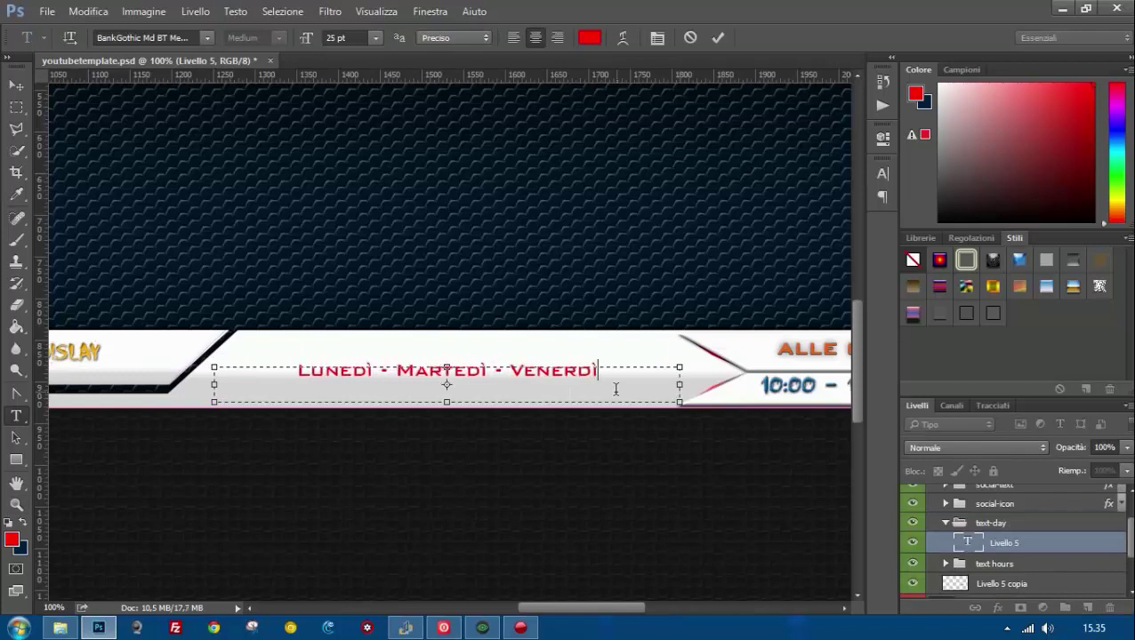
{"action": "type", "text": "- Sabato"}
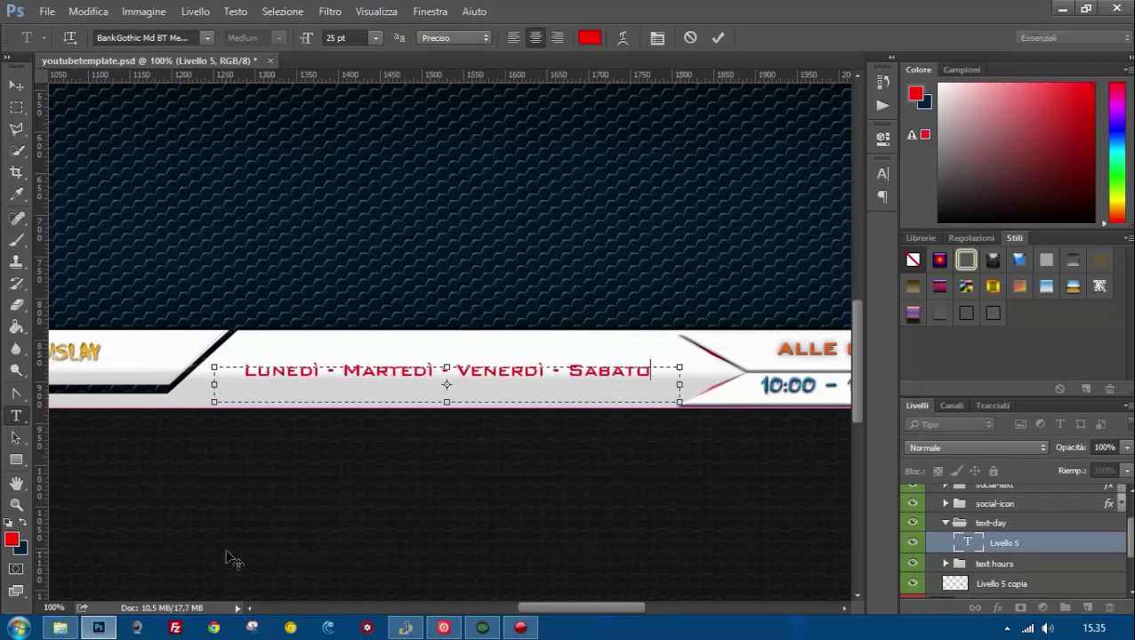
{"action": "left_click", "coordinate": [16, 85]}
{"action": "left_click_drag", "start_coordinate": [324, 386], "coordinate": [333, 399]}
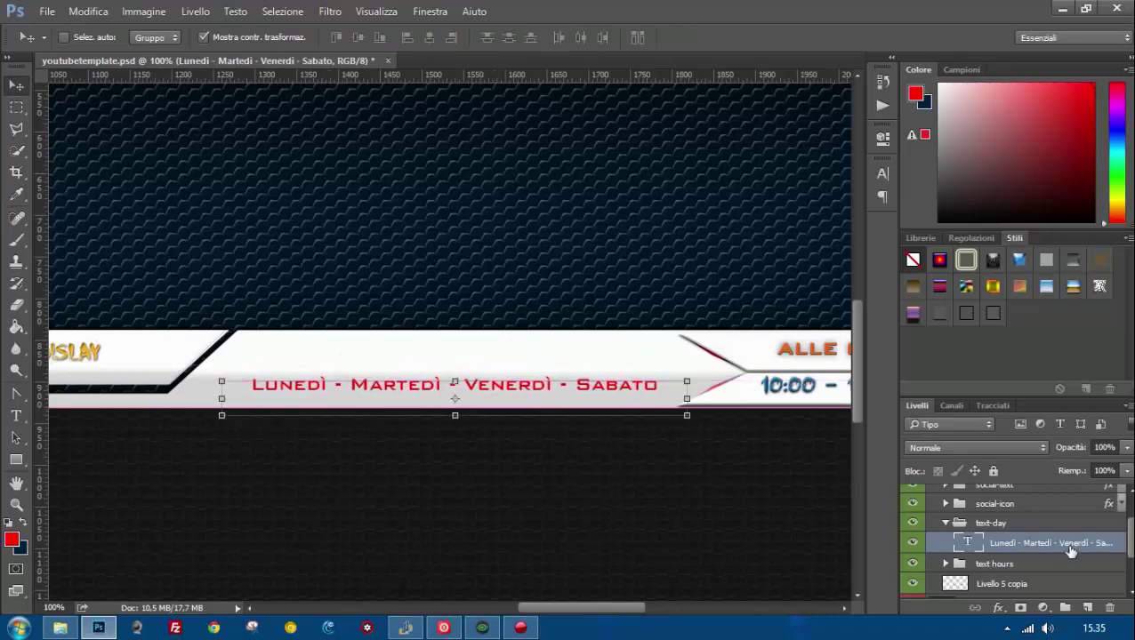
Style the day list with a bevel and a blue 0063d3 colour overlay.
{"action": "double_click", "coordinate": [1123, 552]}
{"action": "left_click", "coordinate": [756, 231]}
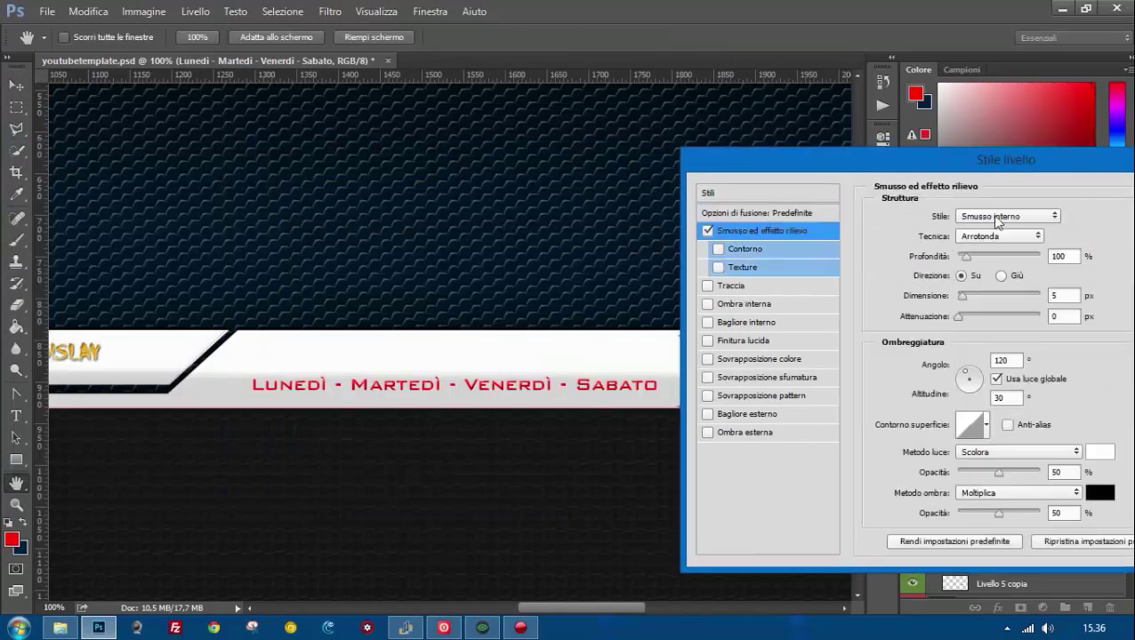
{"action": "left_click_drag", "start_coordinate": [969, 255], "coordinate": [982, 255]}
{"action": "left_click", "coordinate": [703, 362]}
{"action": "left_click", "coordinate": [1032, 223]}
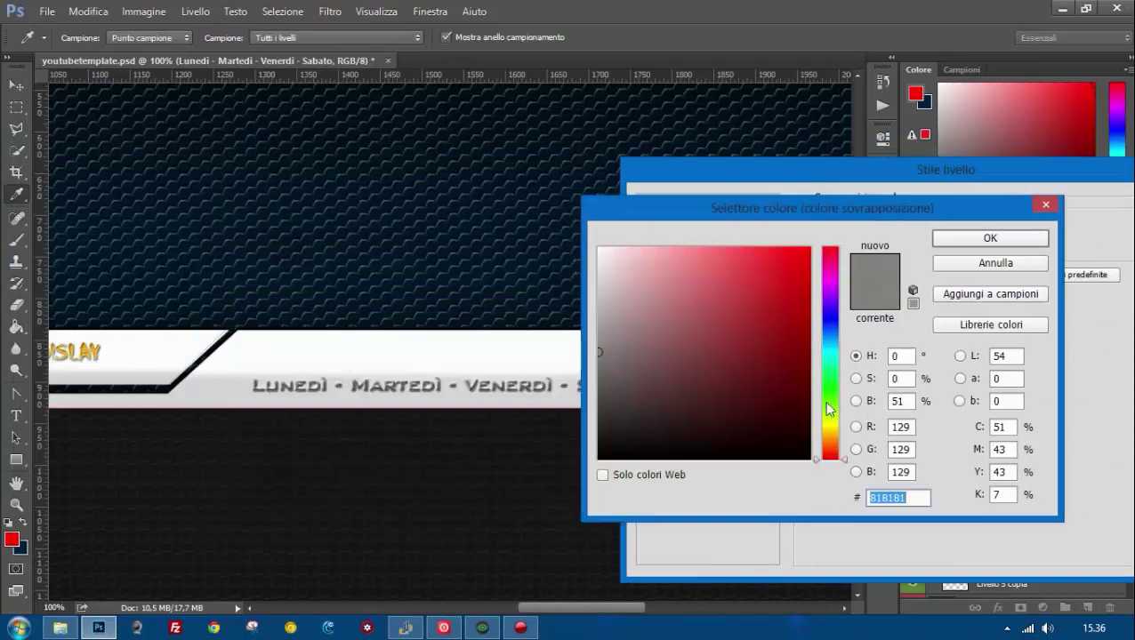
{"action": "type", "text": "0063d3"}
{"action": "left_click", "coordinate": [801, 320]}
{"action": "left_click", "coordinate": [990, 237]}
{"action": "left_click_drag", "start_coordinate": [947, 169], "coordinate": [692, 189]}
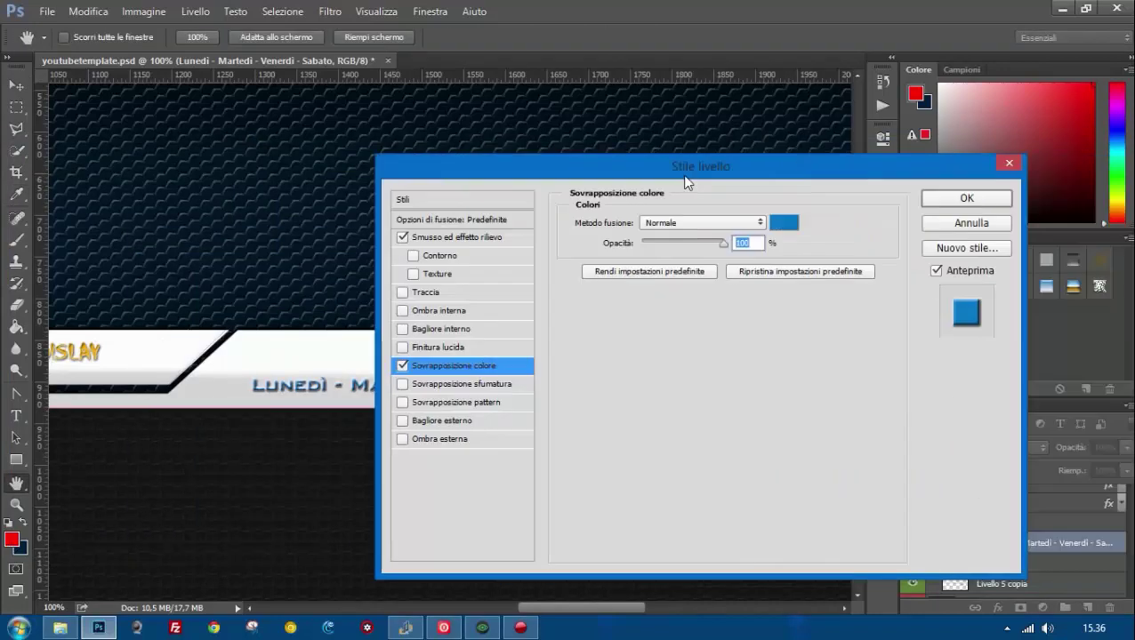
{"action": "left_click", "coordinate": [983, 195]}
{"action": "key", "text": "ctrl+shift+alt+n"}
{"action": "type", "text": "video-program"}
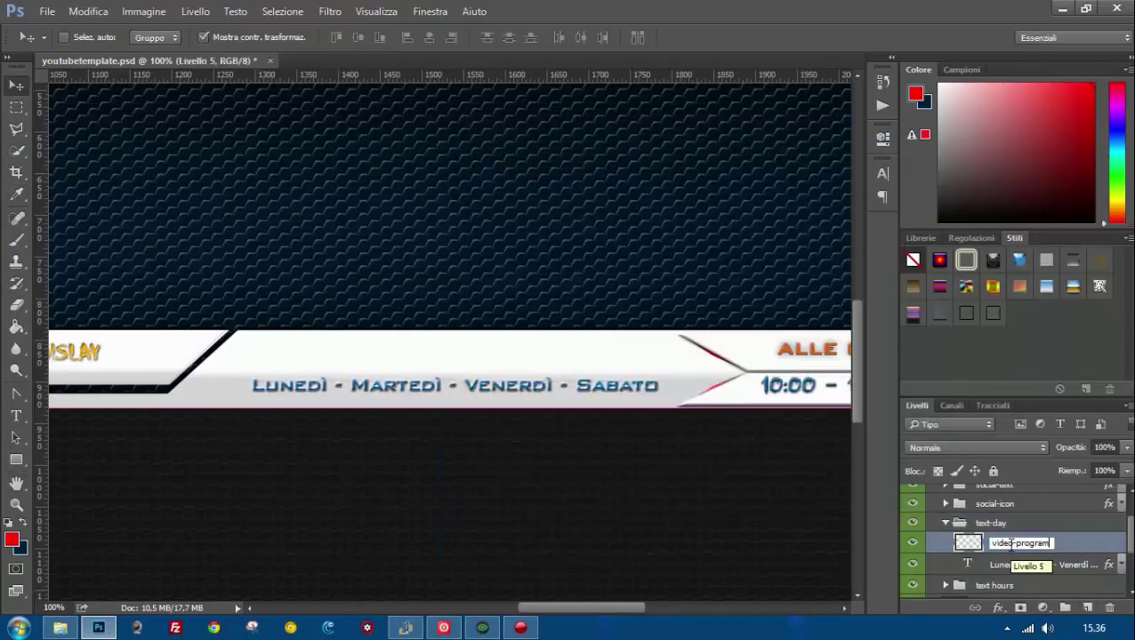
Name the layer video-program and add 'I VIDEO USCIRANNO IL' centred above the day list.
{"action": "key", "text": "Return"}
{"action": "key", "text": "t"}
{"action": "mouse_move", "coordinate": [239, 339]}
{"action": "left_mouse_down"}
{"action": "mouse_move", "coordinate": [689, 396]}
{"action": "mouse_move", "coordinate": [684, 366]}
{"action": "left_mouse_up"}
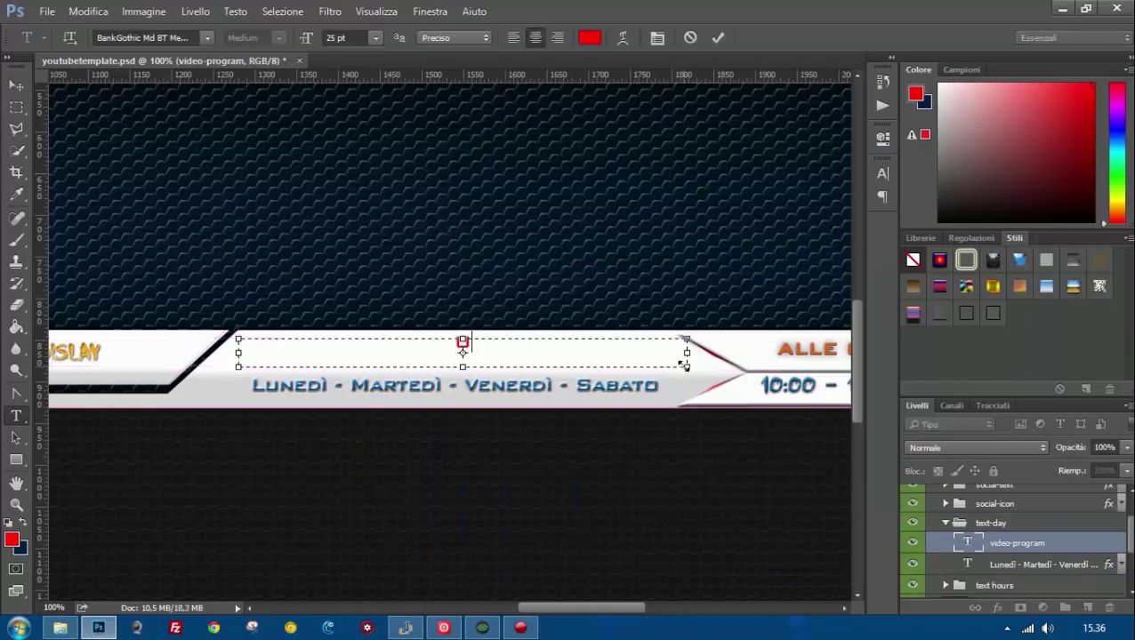
{"action": "type", "text": "USCITA VIDEO PROGRAMMAT"}
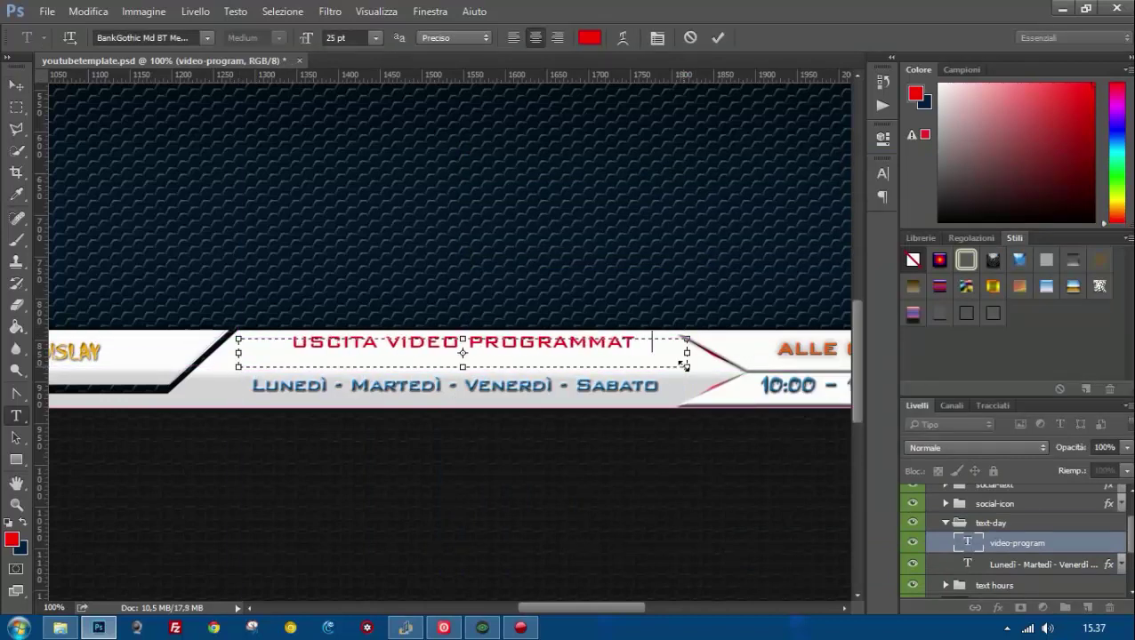
{"action": "type", "text": "O PER IL"}
{"action": "key", "text": "ctrl+a"}
{"action": "key", "text": "BackSpace"}
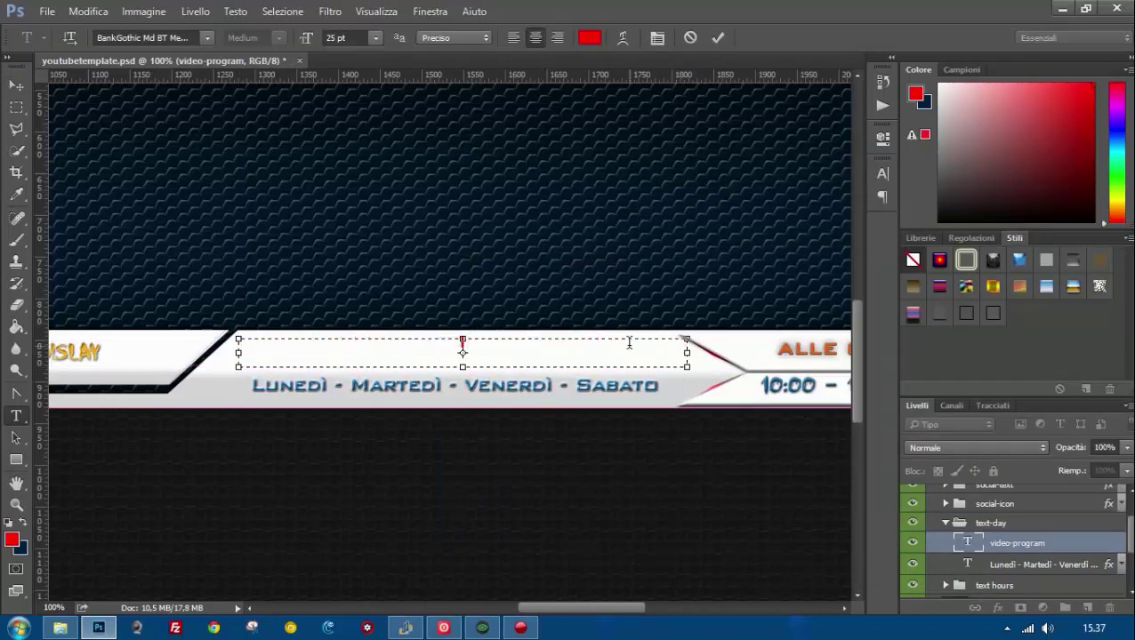
{"action": "key", "text": "ctrl+Return"}
{"action": "key", "text": "v"}
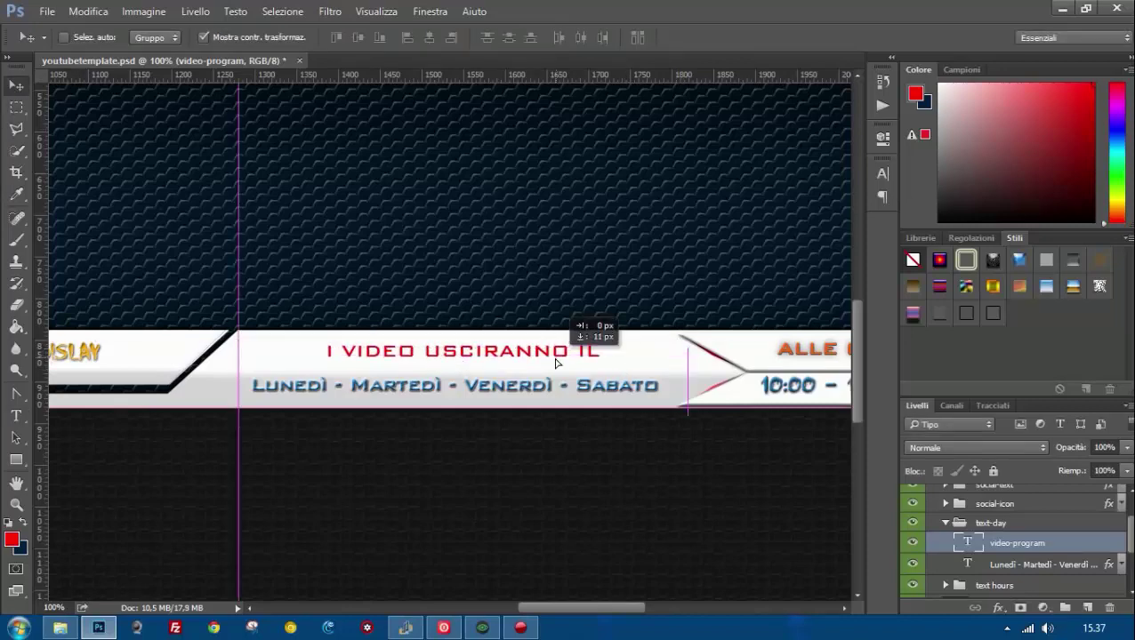
{"action": "left_click_drag", "start_coordinate": [604, 608], "coordinate": [623, 607]}
Give the heading an Emboss bevel and an orange Color Overlay.
{"action": "double_click", "coordinate": [1082, 544]}
{"action": "left_click", "coordinate": [861, 192]}
{"action": "left_click", "coordinate": [988, 253]}
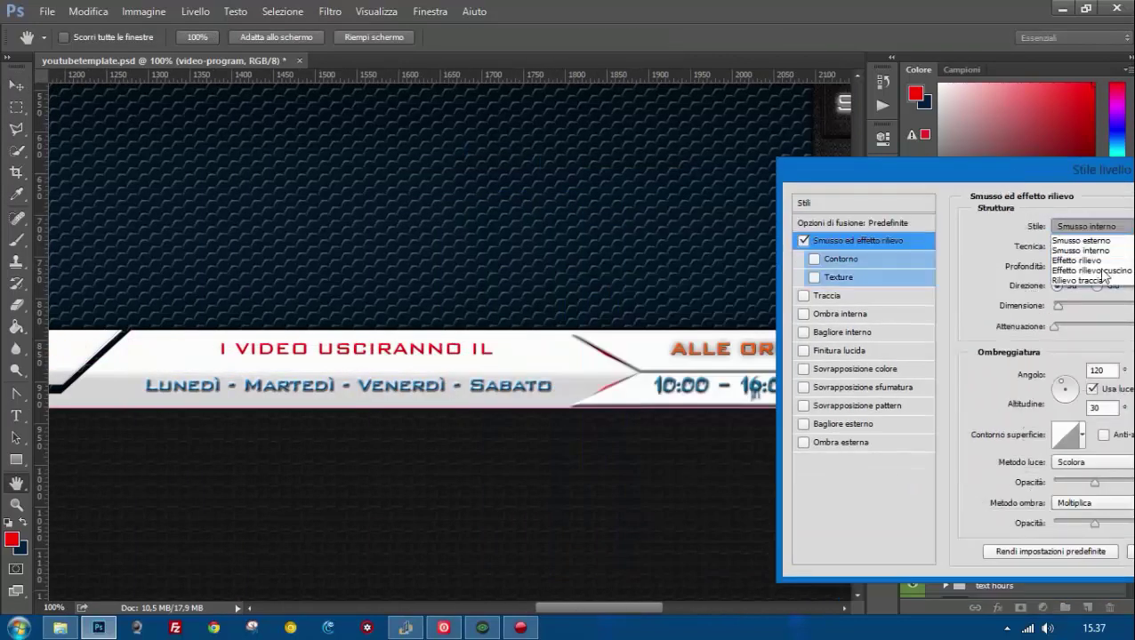
{"action": "left_click", "coordinate": [987, 291]}
{"action": "left_click", "coordinate": [977, 242]}
{"action": "double_click", "coordinate": [1050, 314]}
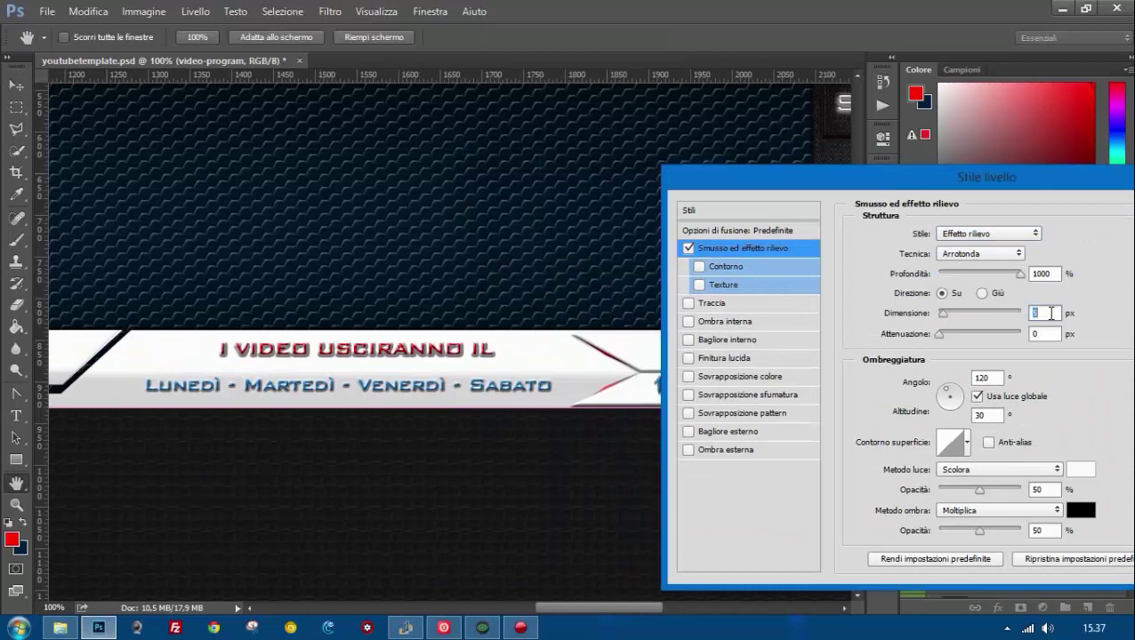
{"action": "left_click", "coordinate": [738, 377]}
{"action": "left_click", "coordinate": [1069, 234]}
{"action": "left_click", "coordinate": [806, 248]}
{"action": "left_click", "coordinate": [993, 236]}
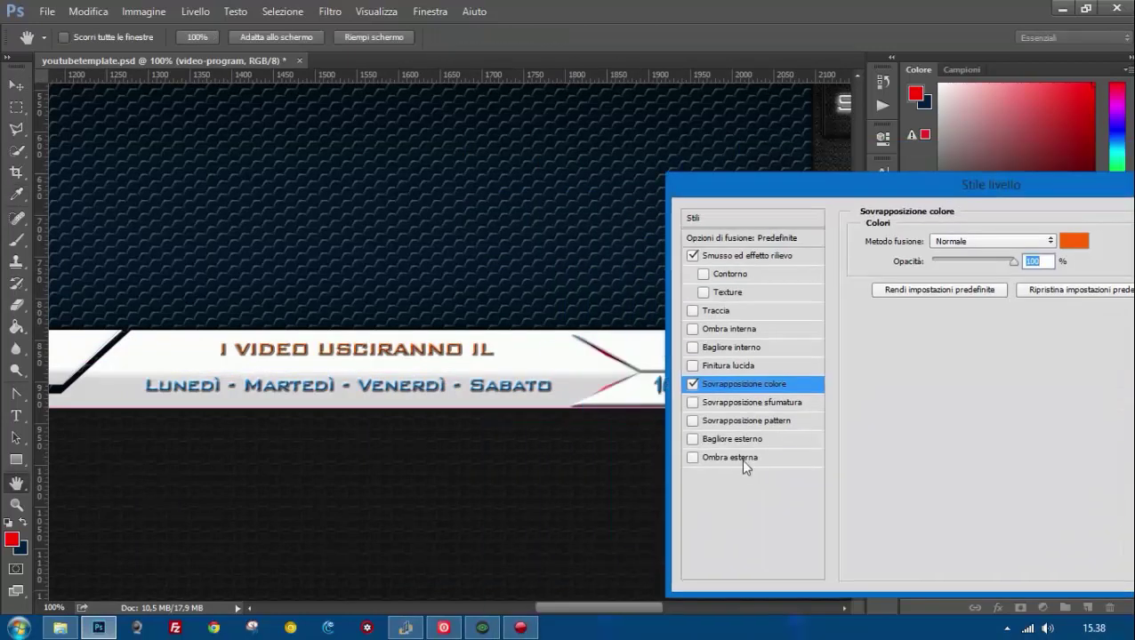
Add a Drop Shadow, switch the bevel to Pillow Emboss with lower depth, and apply.
{"action": "left_click", "coordinate": [746, 459]}
{"action": "left_click", "coordinate": [748, 255]}
{"action": "left_click", "coordinate": [992, 241]}
{"action": "left_click", "coordinate": [987, 294]}
{"action": "double_click", "coordinate": [1050, 321]}
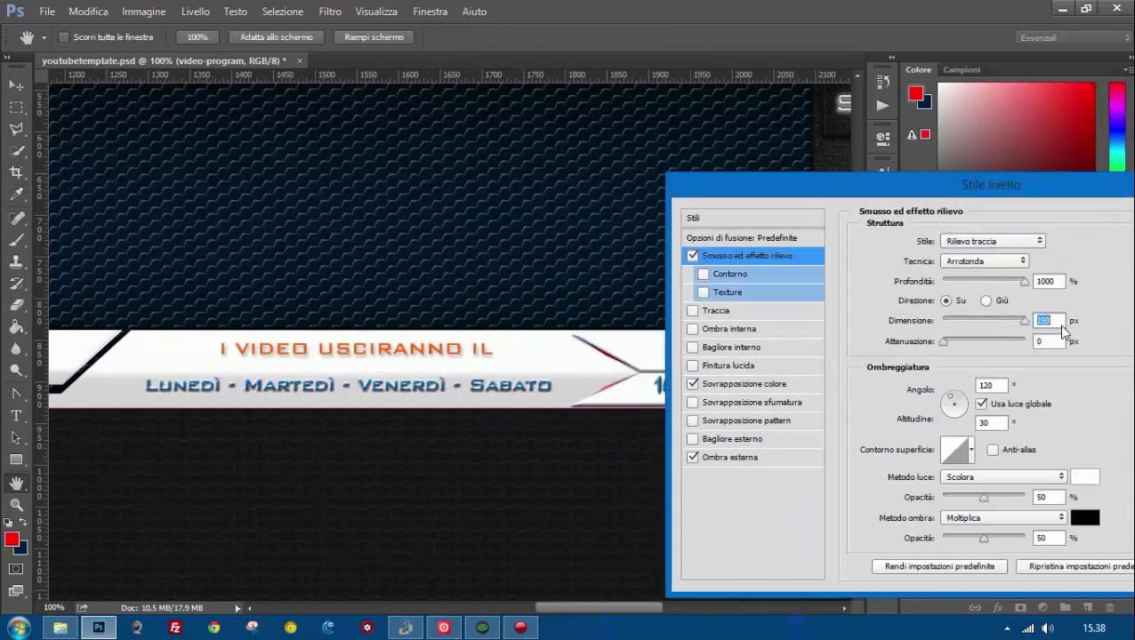
{"action": "left_click", "coordinate": [992, 241]}
{"action": "left_click", "coordinate": [987, 280]}
{"action": "left_click_drag", "start_coordinate": [1025, 281], "coordinate": [952, 283]}
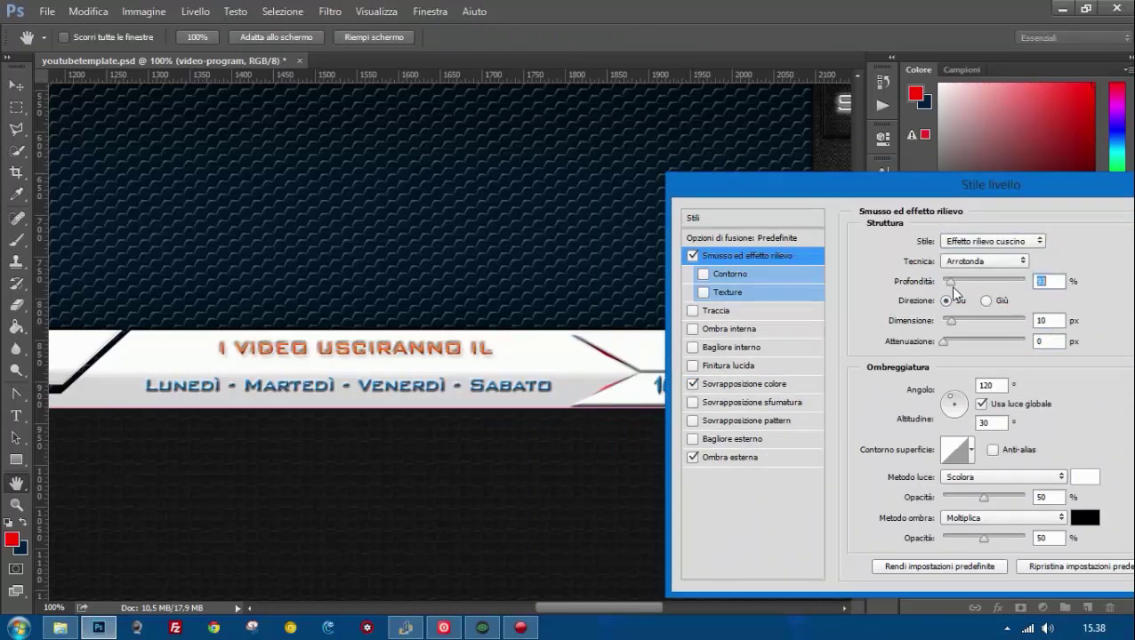
{"action": "left_click", "coordinate": [729, 457]}
{"action": "key", "text": "Return"}
{"action": "left_click", "coordinate": [16, 504]}
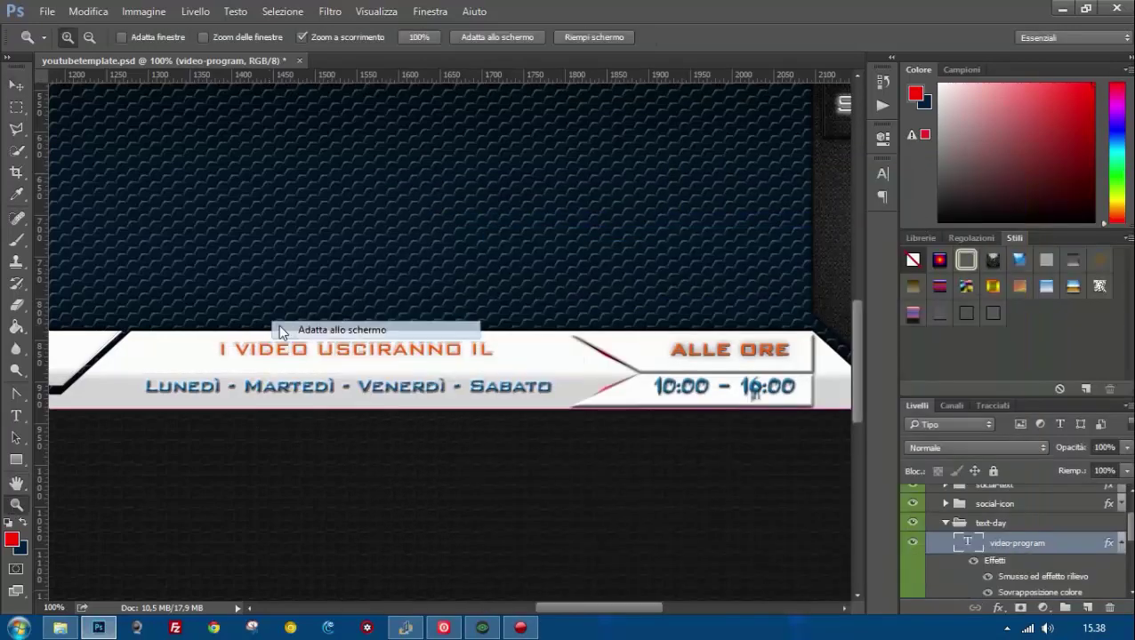
Zoom in on the schedule and sponsor area and collapse the layer groups.
{"action": "left_click", "coordinate": [281, 330]}
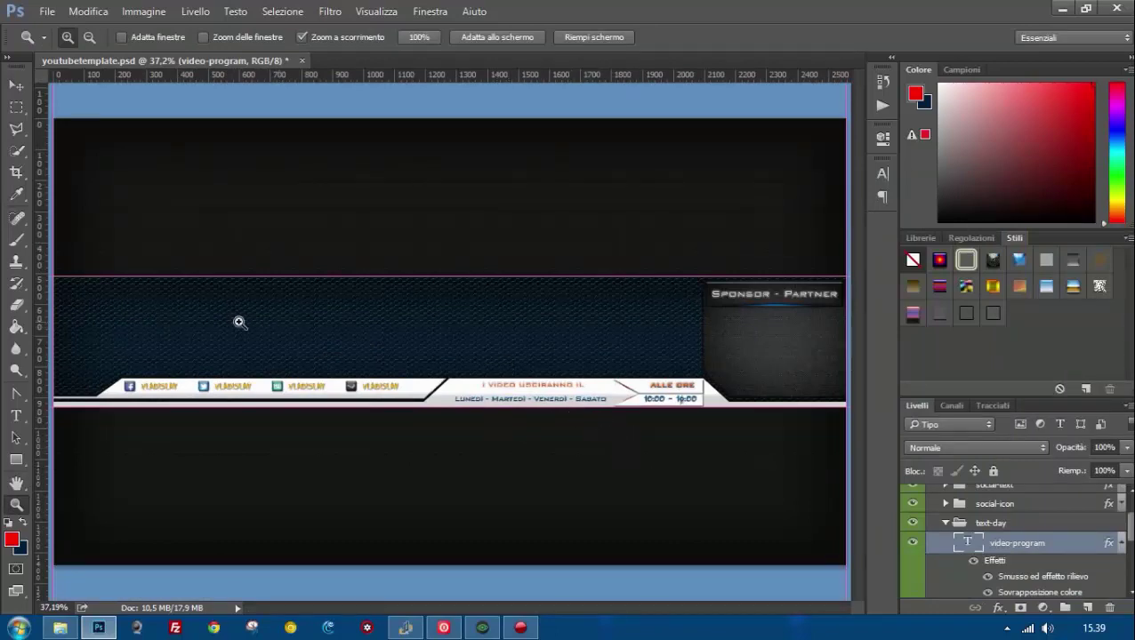
{"action": "left_click", "coordinate": [946, 523]}
{"action": "left_click", "coordinate": [932, 514]}
{"action": "left_click", "coordinate": [274, 571]}
{"action": "left_click_drag", "start_coordinate": [622, 608], "coordinate": [671, 620]}
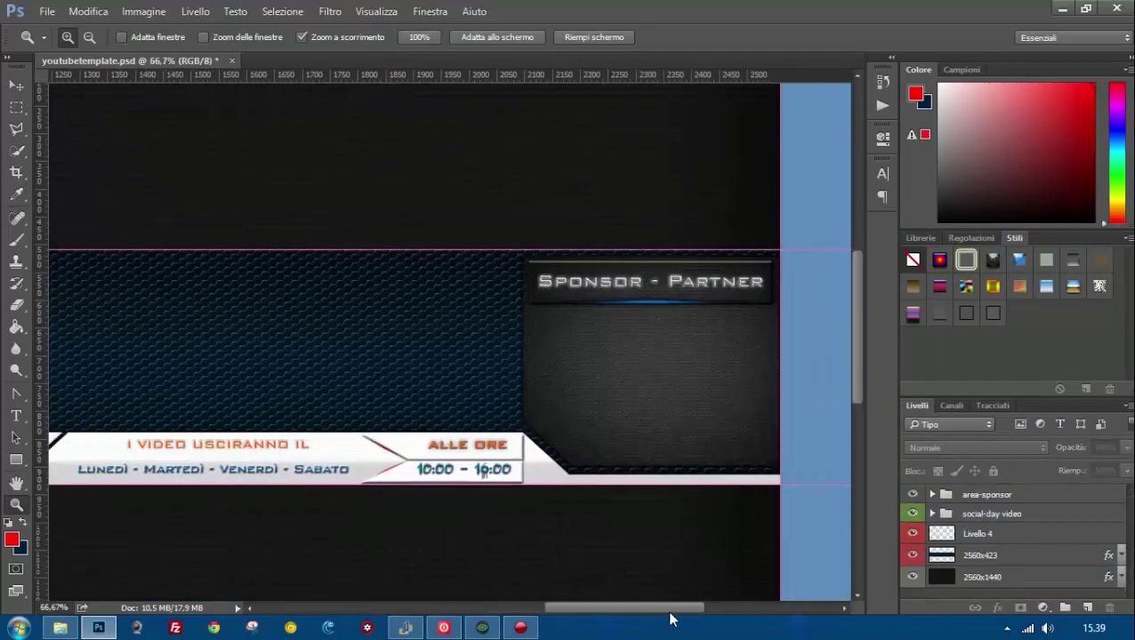
Place the avatar image from the loghi folder left of the sponsor box.
{"action": "left_click", "coordinate": [60, 628]}
{"action": "left_click", "coordinate": [496, 372]}
{"action": "double_click", "coordinate": [728, 302]}
{"action": "left_click", "coordinate": [457, 236]}
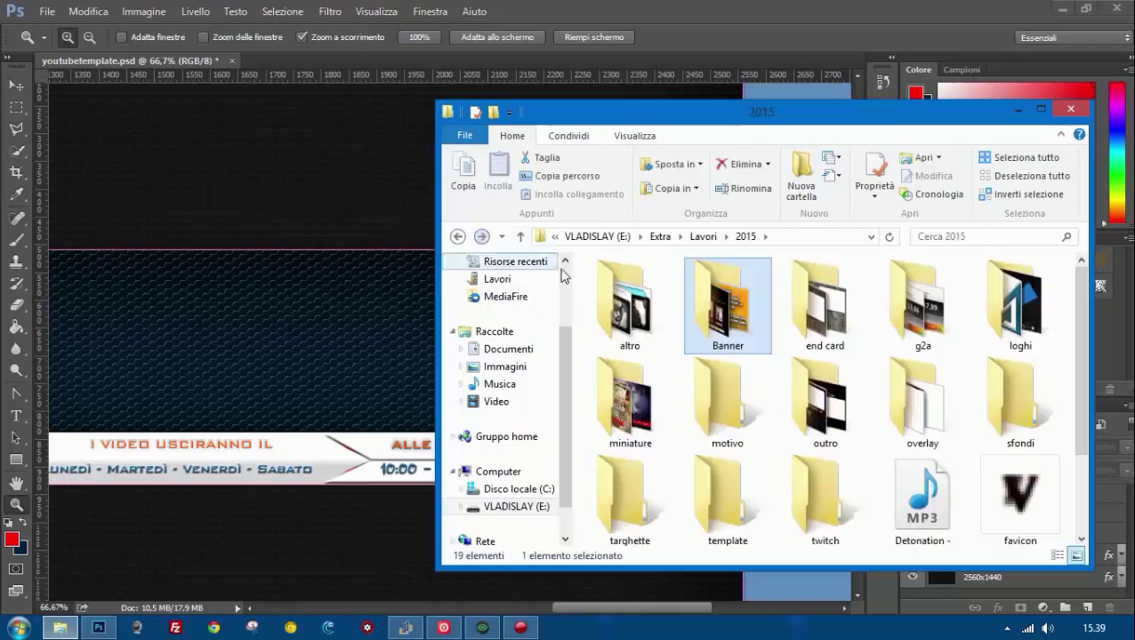
{"action": "double_click", "coordinate": [630, 498]}
{"action": "left_click", "coordinate": [458, 236]}
{"action": "double_click", "coordinate": [630, 400]}
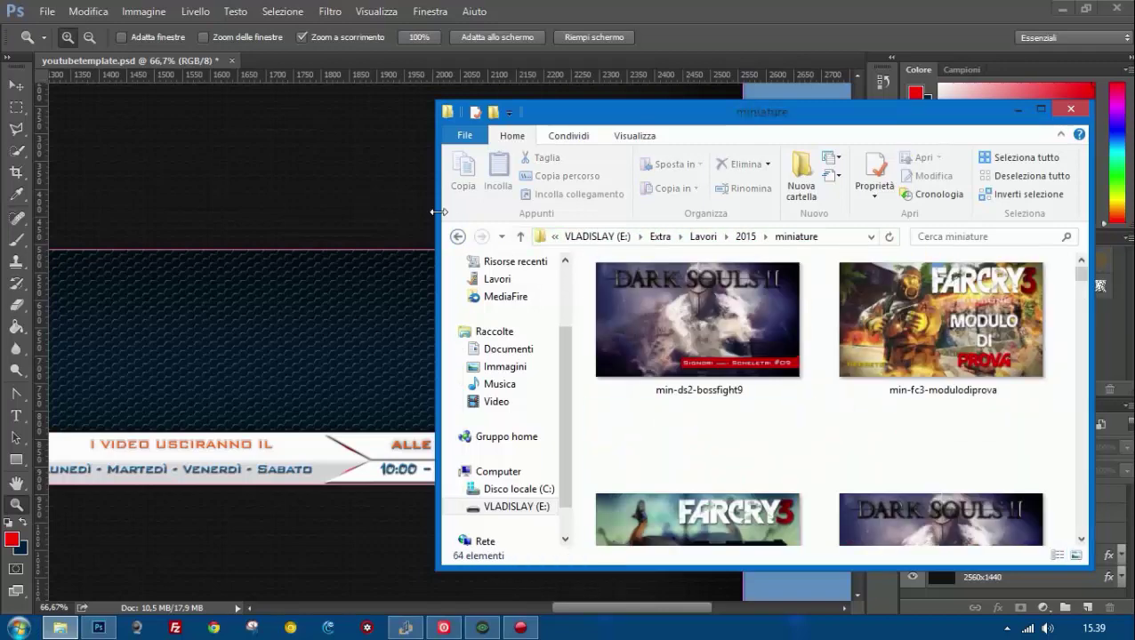
{"action": "left_click", "coordinate": [457, 237]}
{"action": "double_click", "coordinate": [969, 285]}
{"action": "left_click", "coordinate": [735, 311]}
{"action": "left_click_drag", "start_coordinate": [735, 311], "coordinate": [357, 311]}
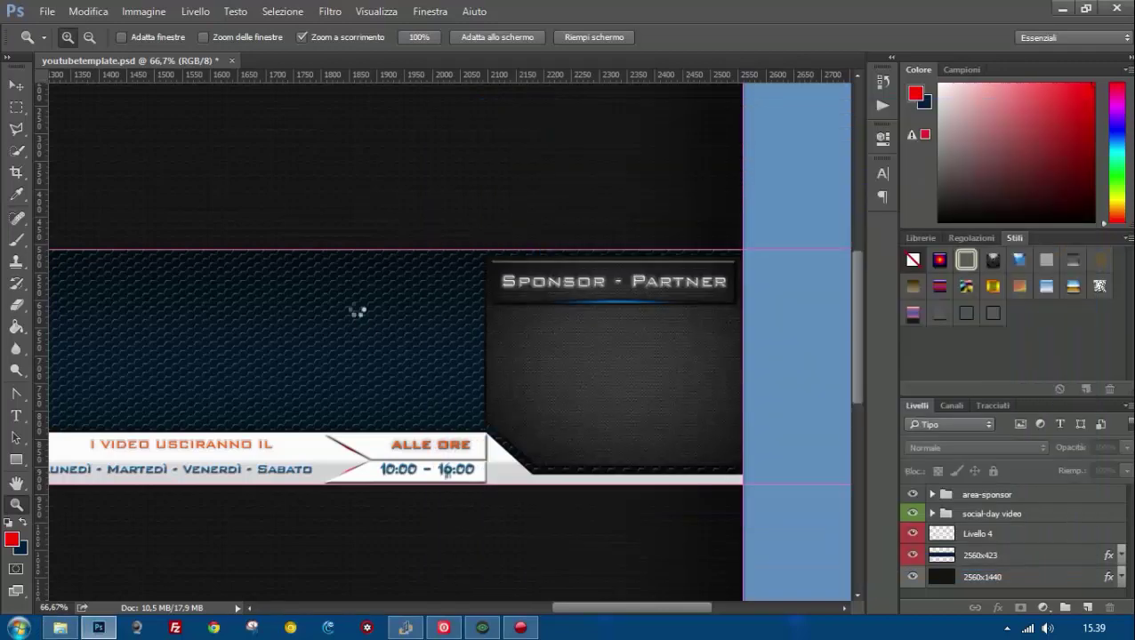
{"action": "left_click_drag", "start_coordinate": [487, 326], "coordinate": [698, 369]}
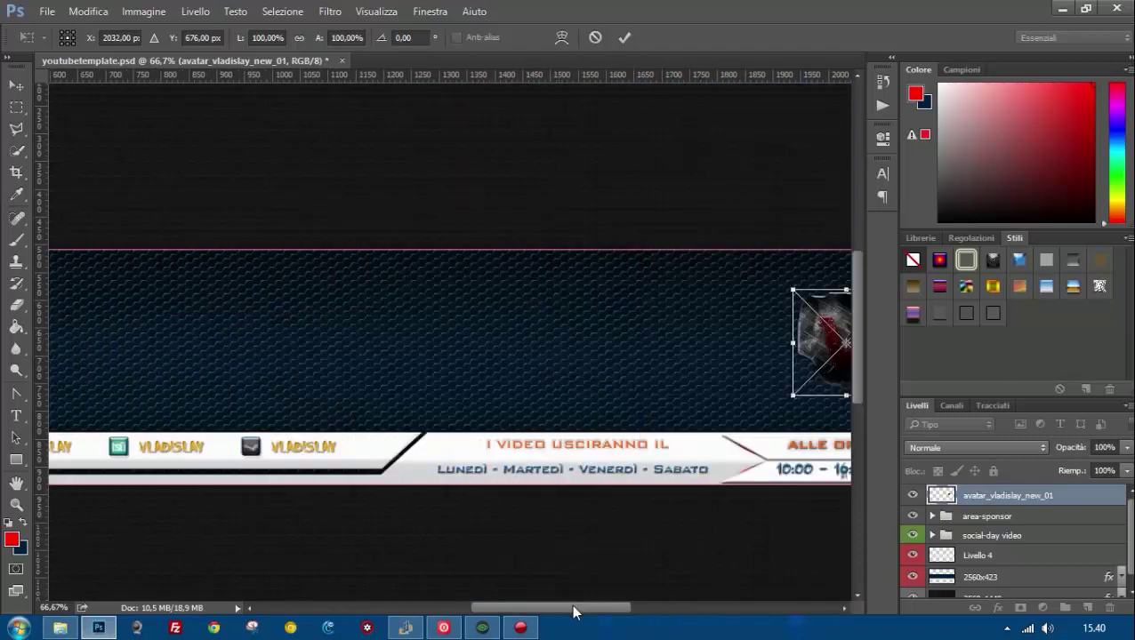
{"action": "key", "text": "Return"}
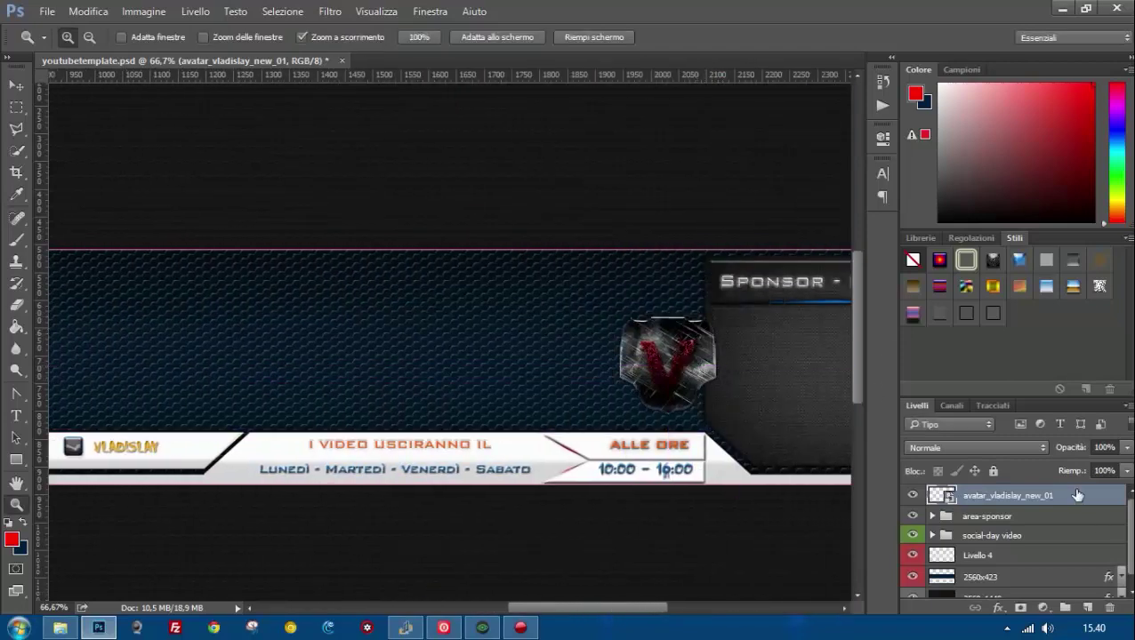
Give the avatar layer an outer drop shadow and zoom out to the whole banner.
{"action": "double_click", "coordinate": [1074, 495]}
{"action": "left_click", "coordinate": [435, 461]}
{"action": "left_click_drag", "start_coordinate": [663, 189], "coordinate": [294, 168]}
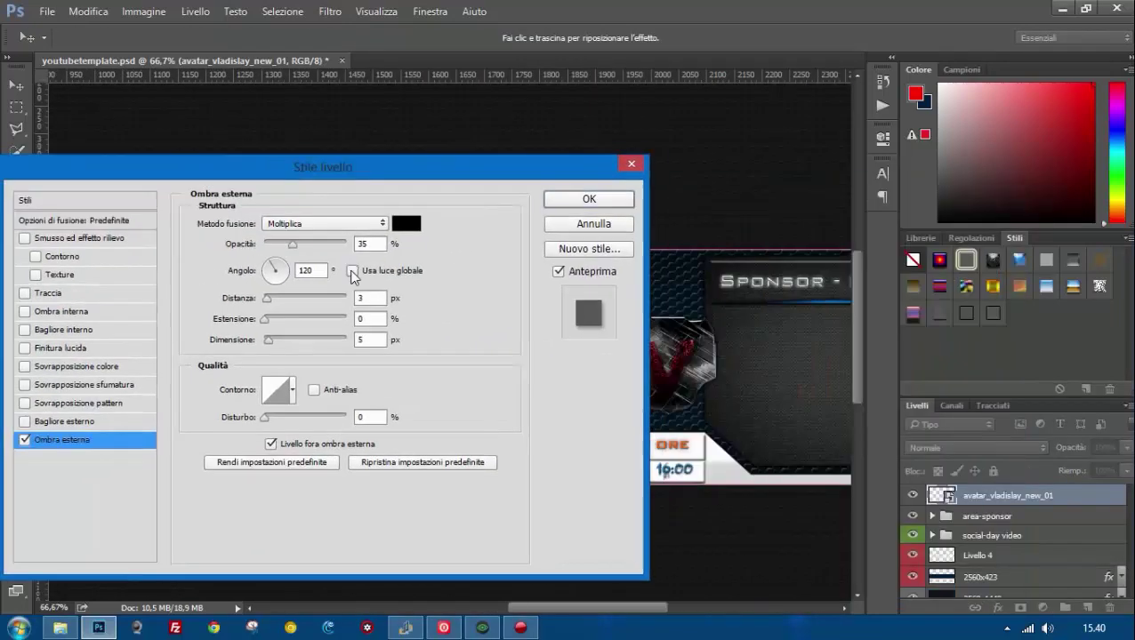
{"action": "left_click", "coordinate": [624, 208]}
{"action": "key", "text": "z"}
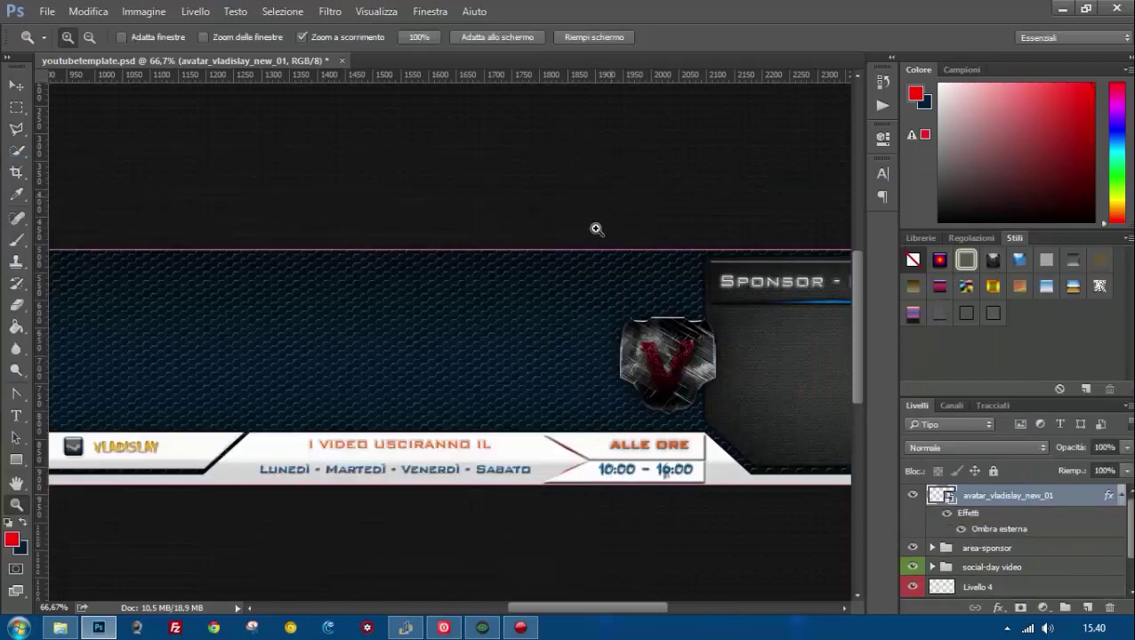
{"action": "left_click_drag", "start_coordinate": [595, 226], "coordinate": [256, 367]}
{"action": "left_click", "coordinate": [1121, 496]}
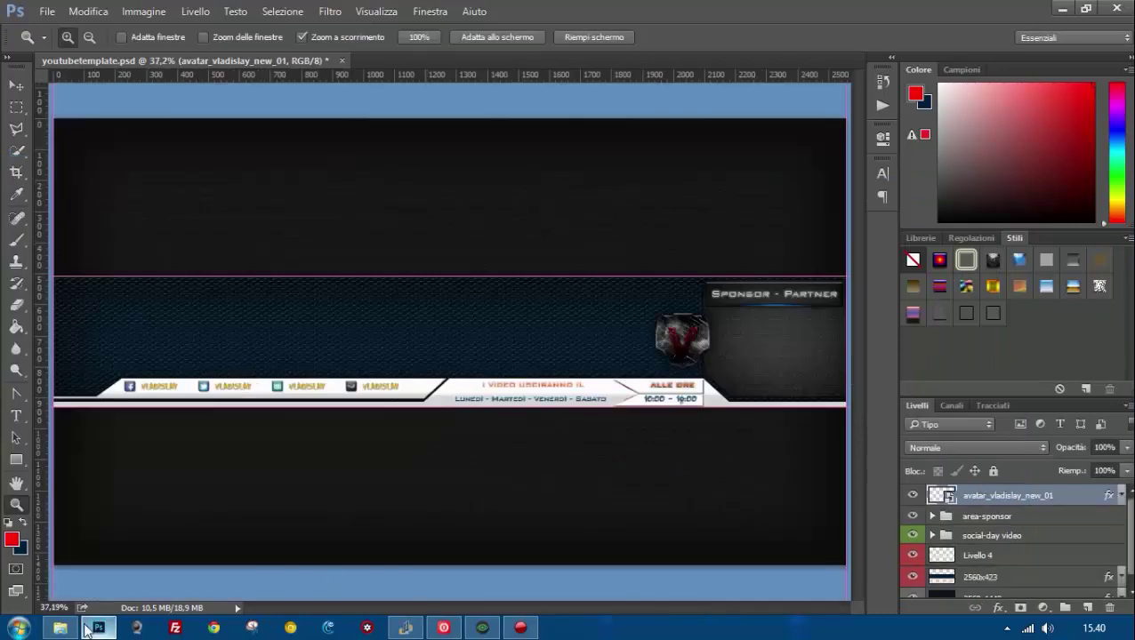
Browse from the Lavori folder into Archivi to fetch the next logo.
{"action": "left_click", "coordinate": [60, 628]}
{"action": "left_click", "coordinate": [666, 234]}
{"action": "double_click", "coordinate": [722, 301]}
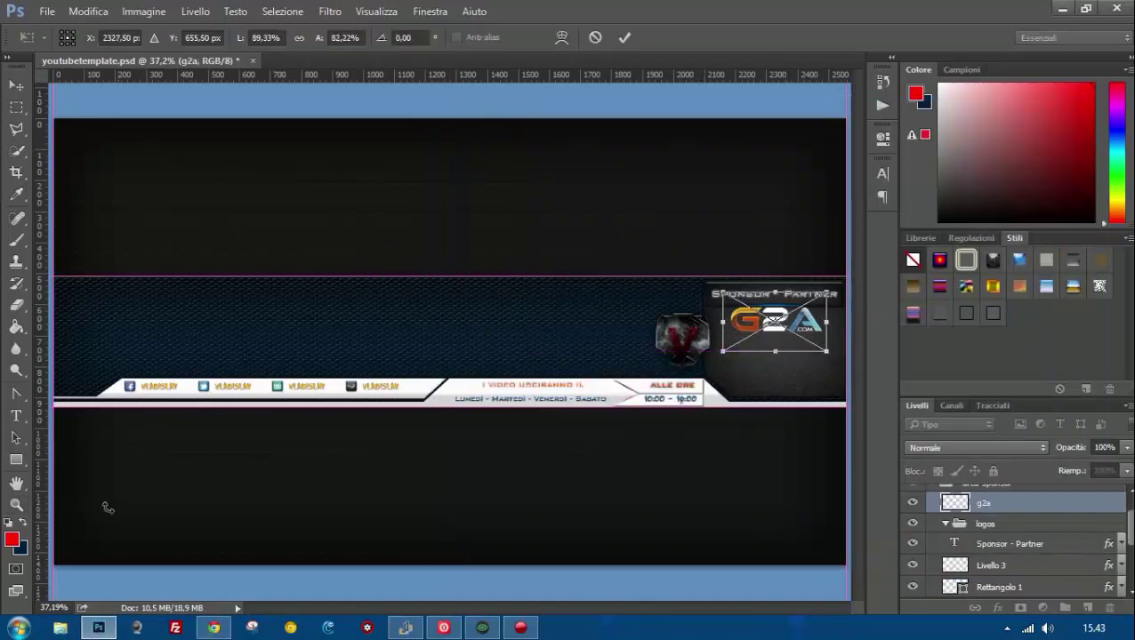
Place the G2A logo and shrink it into the upper left of the sponsor box.
{"action": "key", "text": "Return"}
{"action": "key", "text": "z"}
{"action": "left_click_drag", "start_coordinate": [606, 322], "coordinate": [658, 308]}
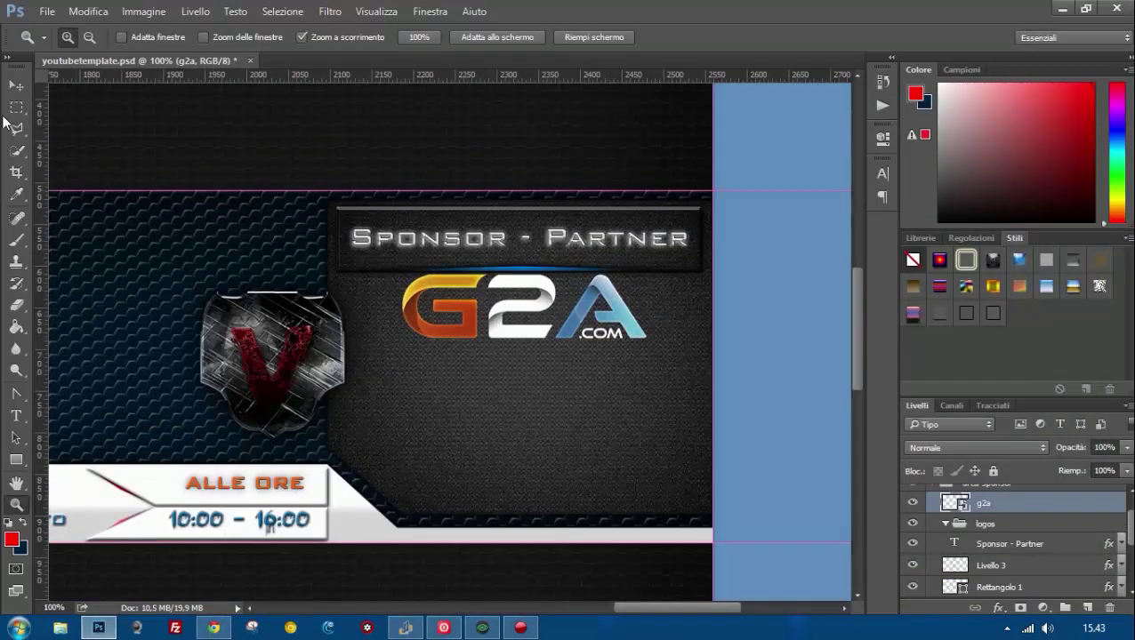
{"action": "key", "text": "v"}
{"action": "left_click_drag", "start_coordinate": [524, 307], "coordinate": [477, 307]}
{"action": "key", "text": "ctrl+t"}
{"action": "left_click_drag", "start_coordinate": [563, 350], "coordinate": [589, 353]}
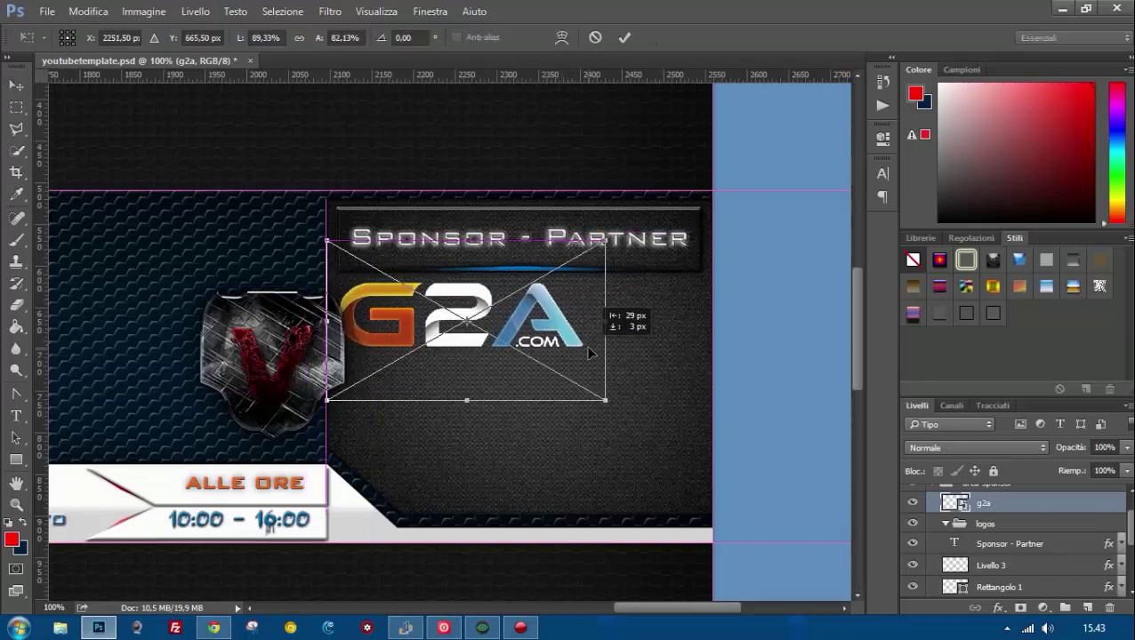
{"action": "left_click_drag", "start_coordinate": [604, 401], "coordinate": [540, 382]}
{"action": "mouse_move", "coordinate": [499, 280]}
{"action": "left_mouse_down"}
{"action": "mouse_move", "coordinate": [500, 307]}
{"action": "mouse_move", "coordinate": [442, 344]}
{"action": "left_mouse_up"}
{"action": "key", "text": "Return"}
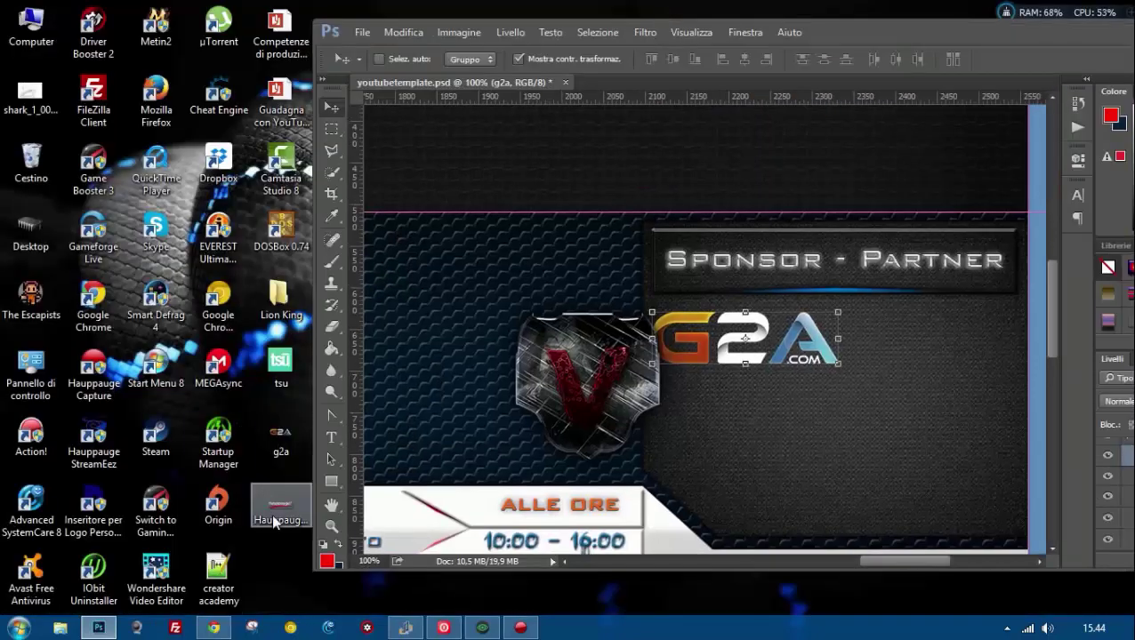
Add the Hauppauge logo, move both logos into the logos folder, and adjust their positions.
{"action": "mouse_move", "coordinate": [265, 506]}
{"action": "left_mouse_down"}
{"action": "mouse_move", "coordinate": [503, 389]}
{"action": "mouse_move", "coordinate": [547, 431]}
{"action": "mouse_move", "coordinate": [628, 402]}
{"action": "left_mouse_up"}
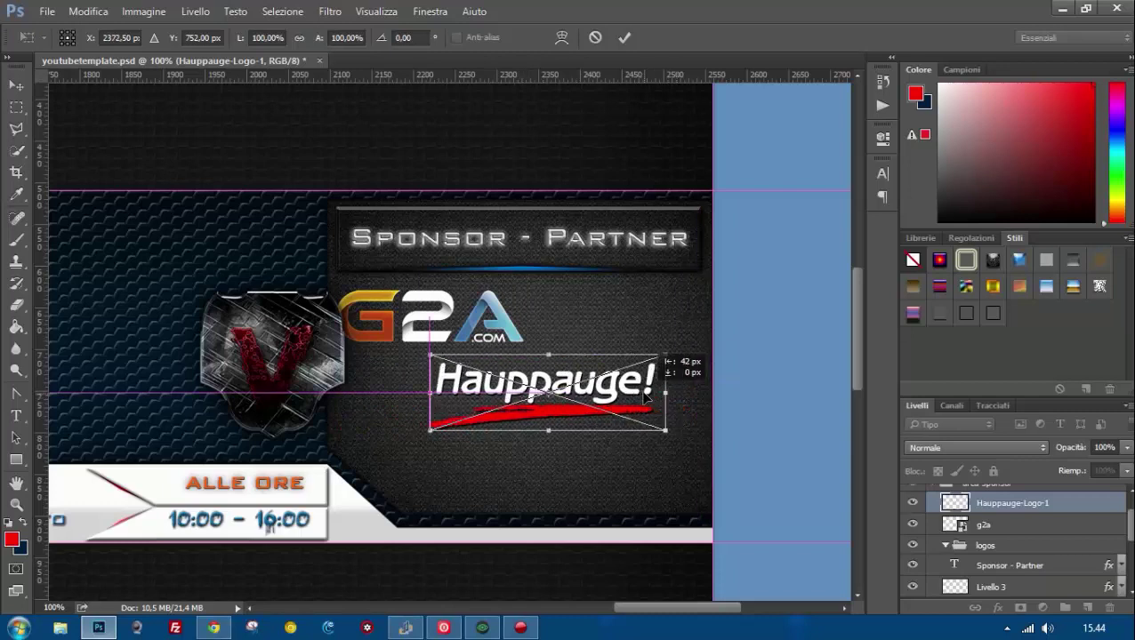
{"action": "key", "text": "Return"}
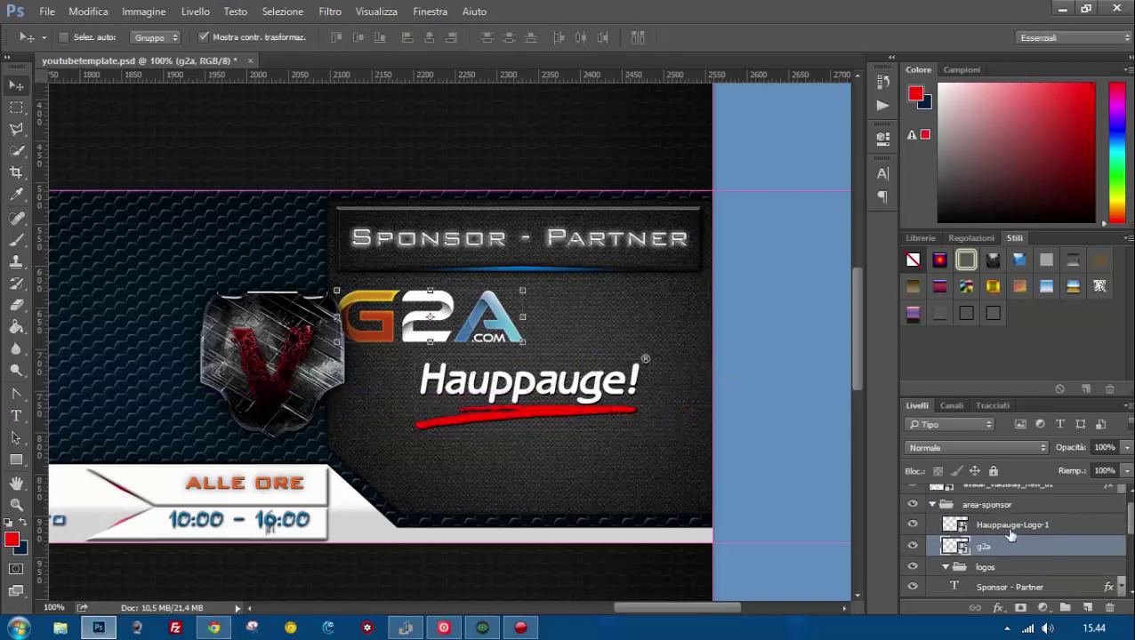
{"action": "left_click", "coordinate": [1007, 542], "text": "shift"}
{"action": "left_click_drag", "start_coordinate": [1008, 546], "coordinate": [1015, 566]}
{"action": "left_click", "coordinate": [997, 566]}
{"action": "mouse_move", "coordinate": [484, 301]}
{"action": "left_mouse_down"}
{"action": "mouse_move", "coordinate": [580, 313]}
{"action": "mouse_move", "coordinate": [580, 303]}
{"action": "left_mouse_up"}
{"action": "left_click", "coordinate": [1014, 544]}
{"action": "left_click_drag", "start_coordinate": [591, 383], "coordinate": [578, 384]}
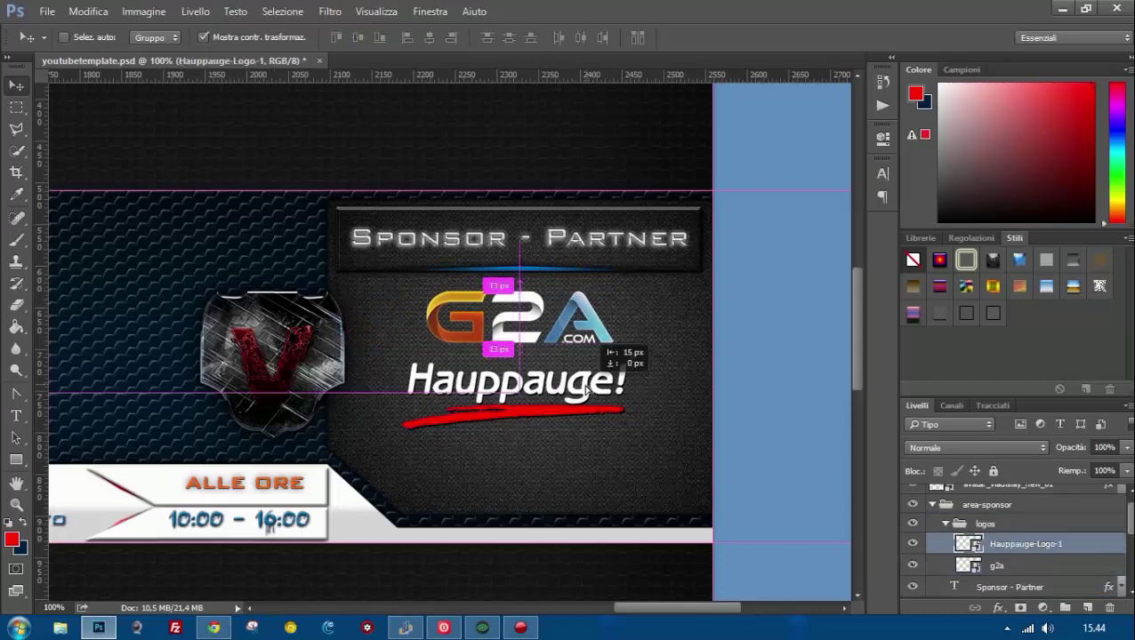
Give the logos folder an outer drop shadow of size 8, then fit the banner.
{"action": "double_click", "coordinate": [1029, 524]}
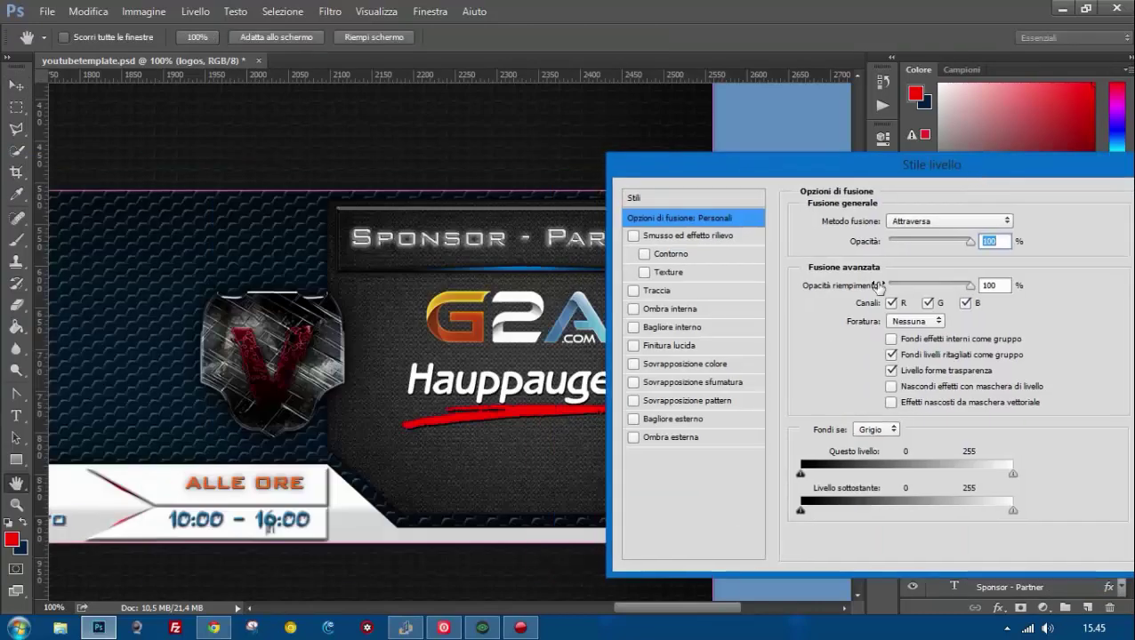
{"action": "left_click", "coordinate": [673, 437]}
{"action": "left_click", "coordinate": [983, 337]}
{"action": "key", "text": "Up"}
{"action": "key", "text": "Up"}
{"action": "key", "text": "Up"}
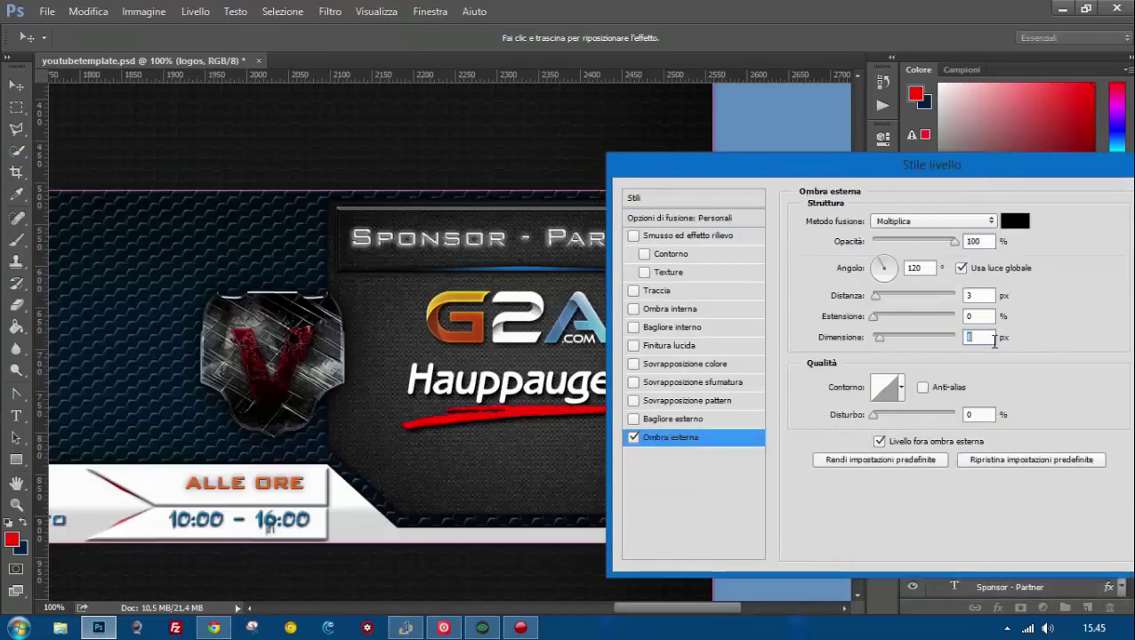
{"action": "key", "text": "Return"}
{"action": "key", "text": "z"}
{"action": "key", "text": "ctrl+0"}
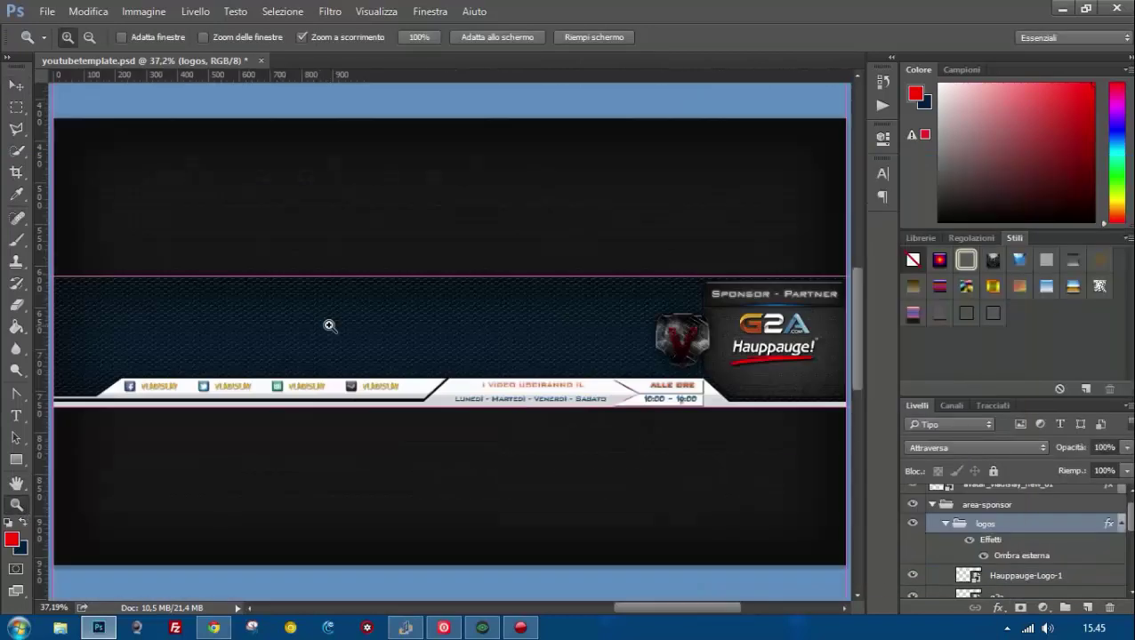
Open an artist page in the music player, minimize it, and zoom on the logos.
{"action": "left_click", "coordinate": [404, 628]}
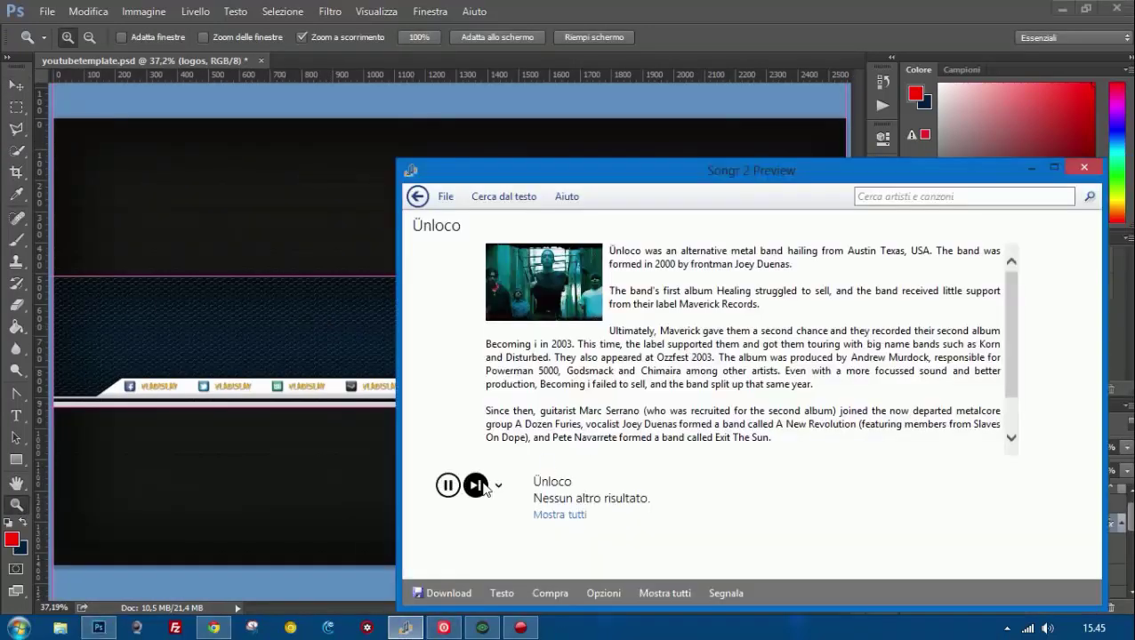
{"action": "scroll", "coordinate": [692, 433], "scroll_direction": "down", "scroll_amount": 2}
{"action": "left_click", "coordinate": [768, 436]}
{"action": "left_click", "coordinate": [1030, 168]}
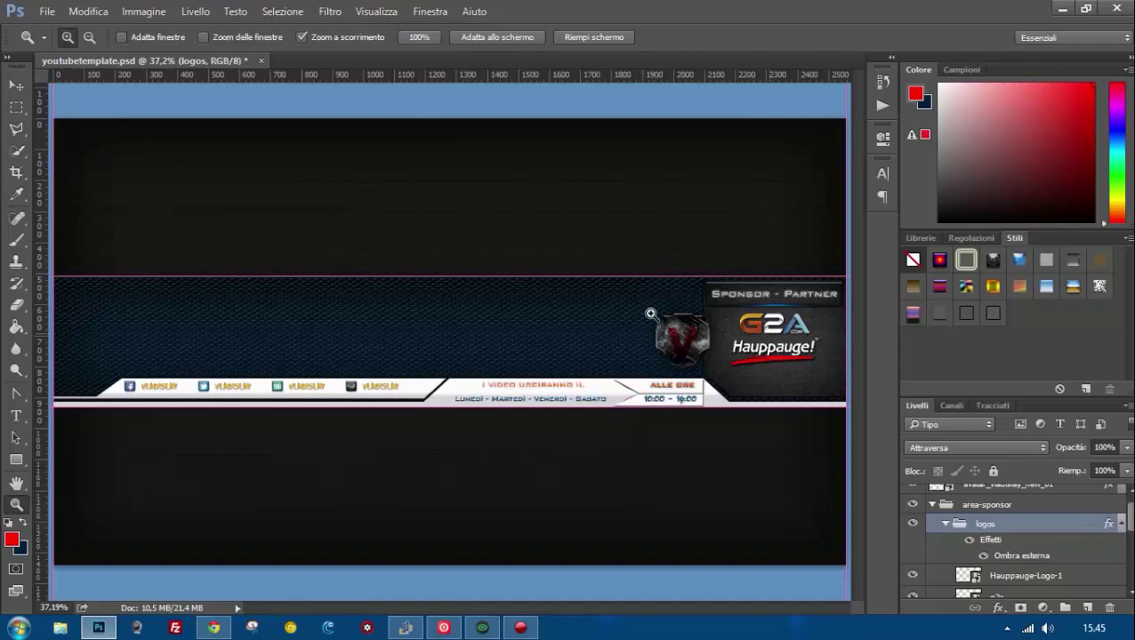
{"action": "left_click_drag", "start_coordinate": [650, 314], "coordinate": [676, 314]}
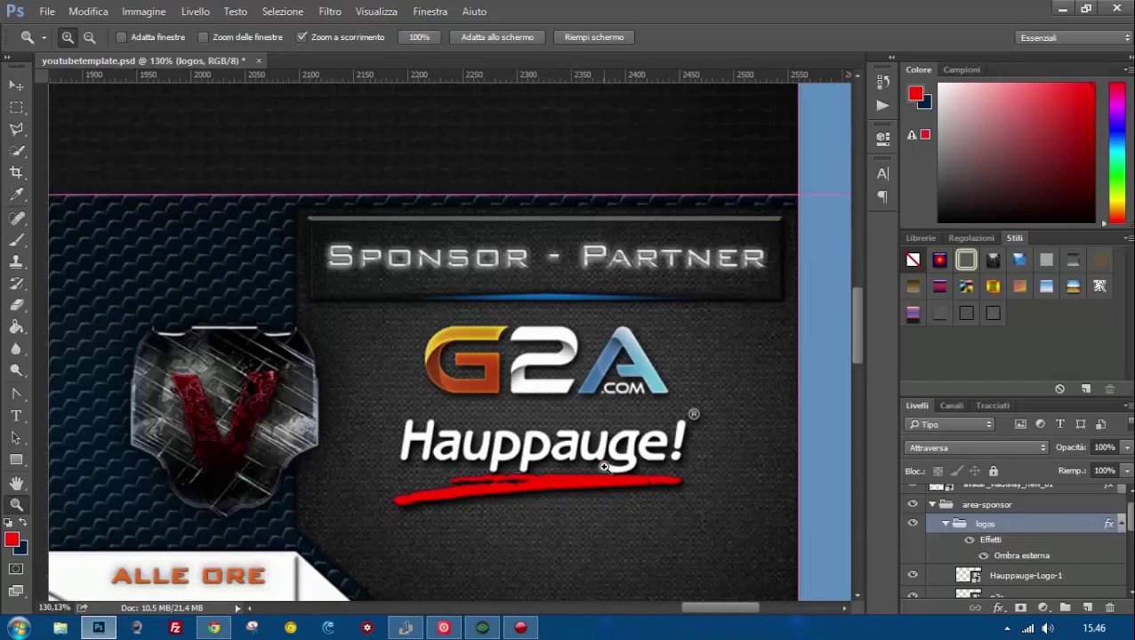
Shift the G2A and Hauppauge logos to the left.
{"action": "left_click", "coordinate": [16, 85]}
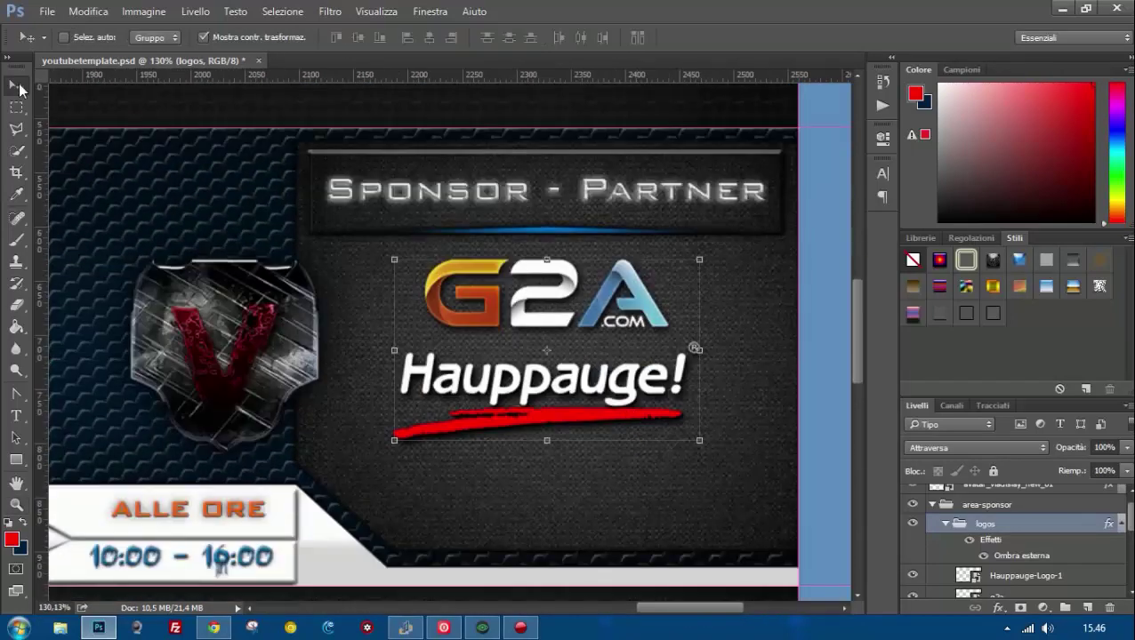
{"action": "left_click", "coordinate": [996, 566]}
{"action": "left_click_drag", "start_coordinate": [546, 294], "coordinate": [431, 293]}
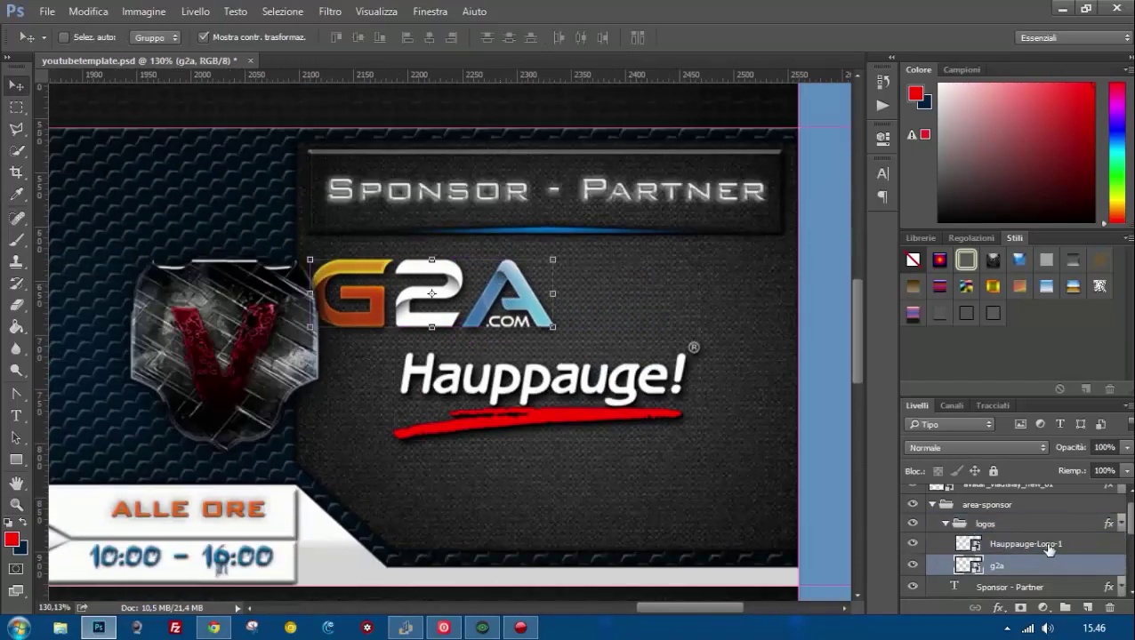
{"action": "left_click", "coordinate": [1025, 543]}
{"action": "left_click_drag", "start_coordinate": [658, 338], "coordinate": [573, 338]}
Place the Spreadshirt logo right of G2A, narrowing it to fit.
{"action": "left_click_drag", "start_coordinate": [482, 327], "coordinate": [562, 326]}
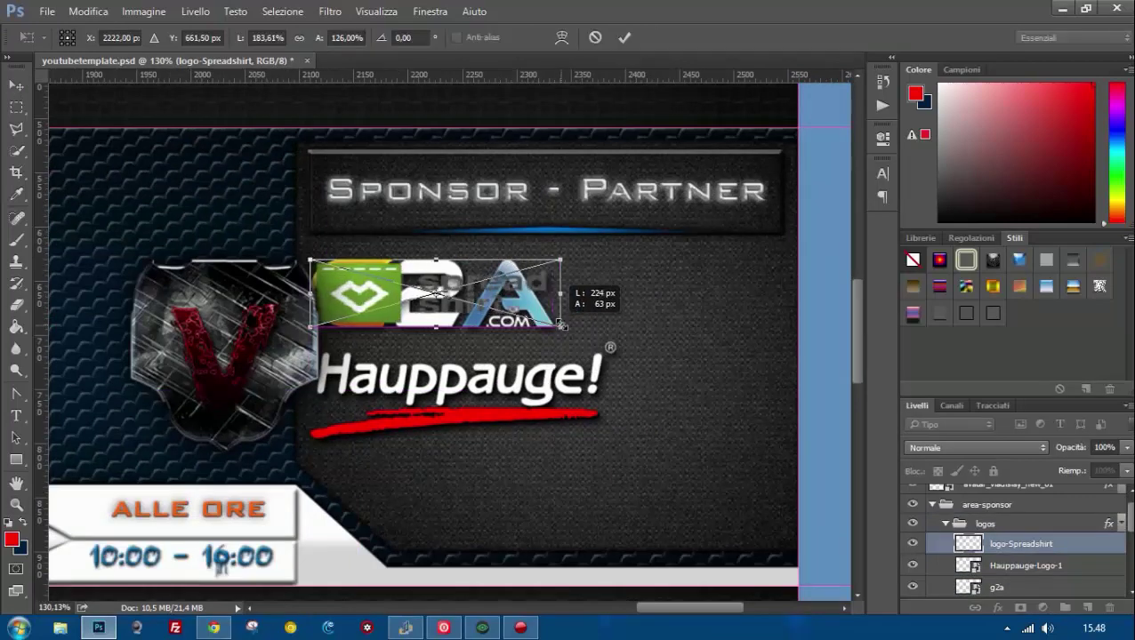
{"action": "left_click_drag", "start_coordinate": [502, 299], "coordinate": [723, 303]}
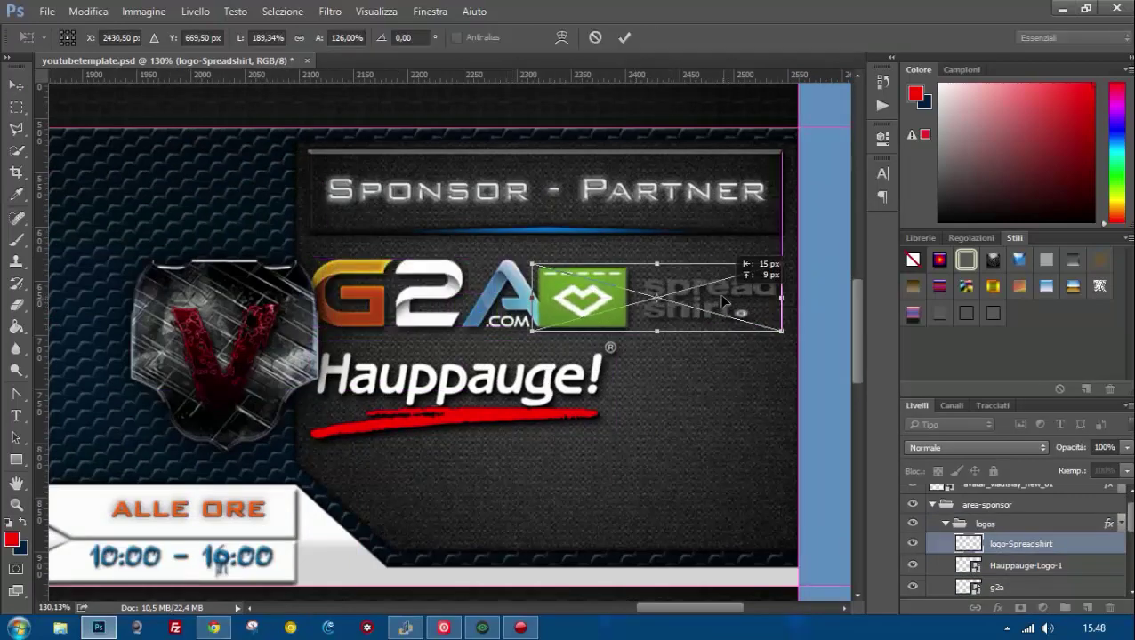
{"action": "left_click_drag", "start_coordinate": [532, 297], "coordinate": [560, 298]}
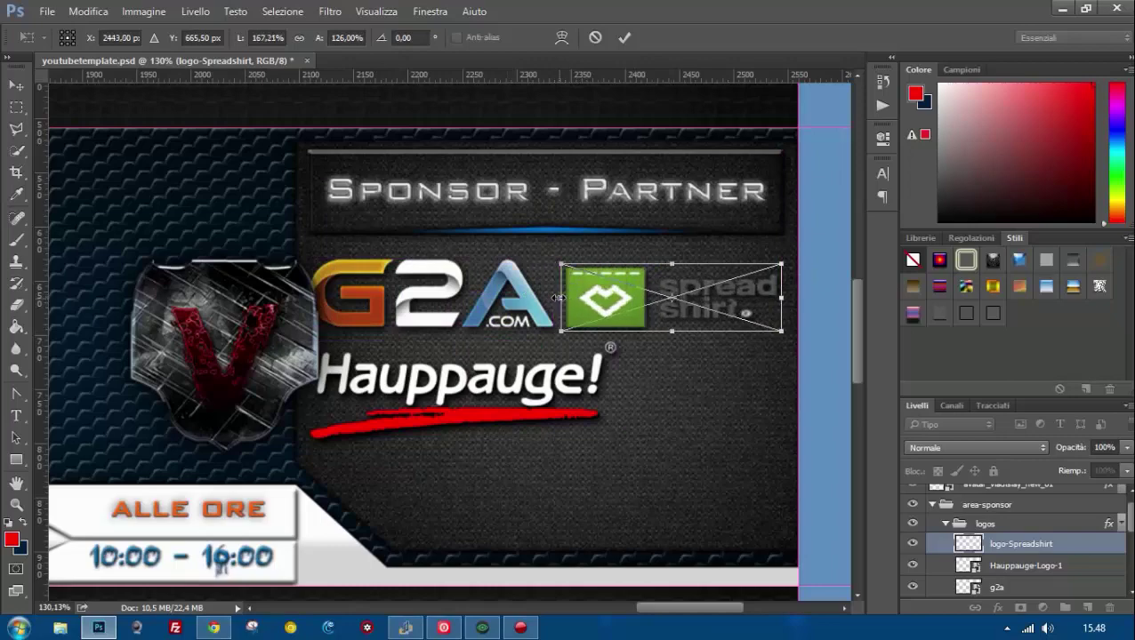
{"action": "key", "text": "Return"}
{"action": "key", "text": "z"}
{"action": "left_click_drag", "start_coordinate": [696, 382], "coordinate": [599, 373]}
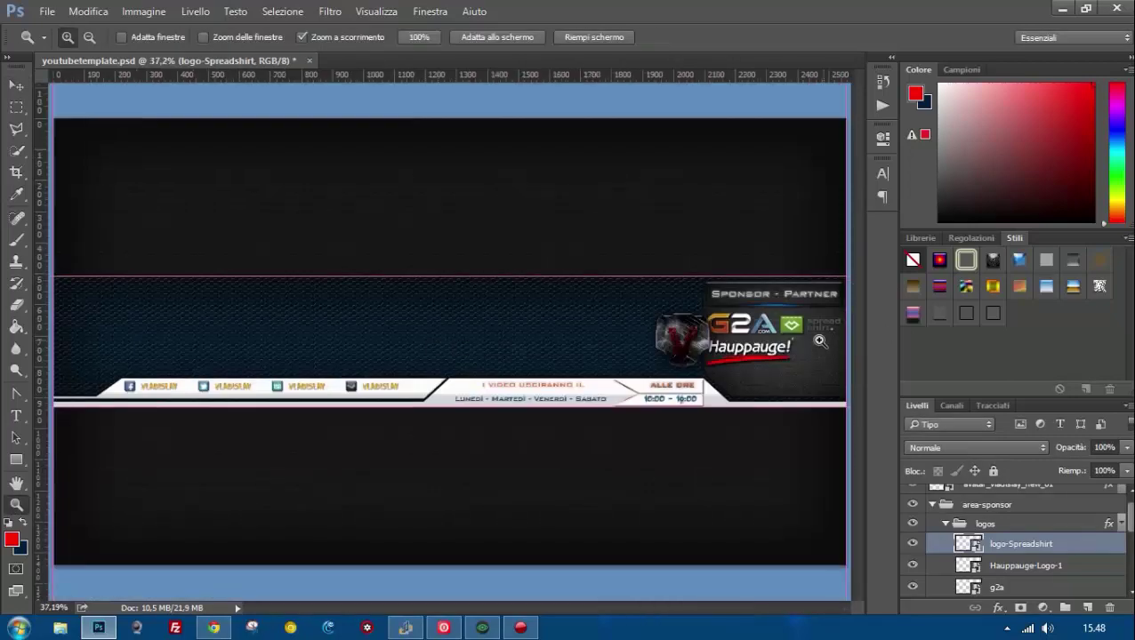
{"action": "key", "text": "ctrl+0"}
Nudge the Spreadshirt logo up into alignment and fit the whole banner.
{"action": "left_click_drag", "start_coordinate": [729, 346], "coordinate": [890, 346]}
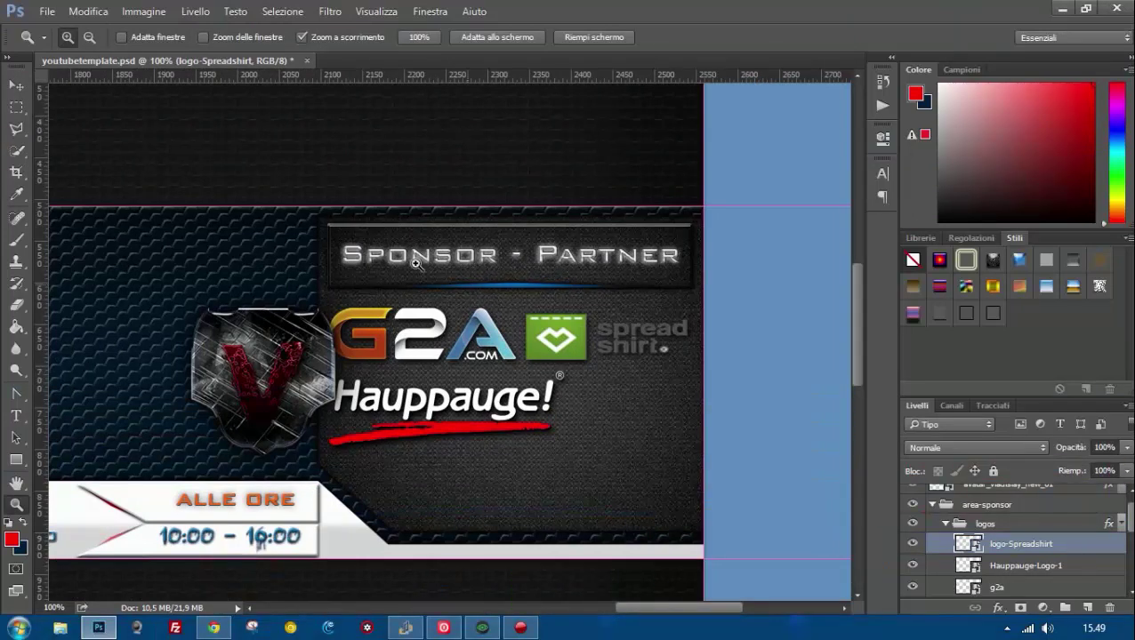
{"action": "key", "text": "v"}
{"action": "mouse_move", "coordinate": [563, 336]}
{"action": "left_mouse_down"}
{"action": "mouse_move", "coordinate": [553, 329]}
{"action": "mouse_move", "coordinate": [565, 329]}
{"action": "left_mouse_up"}
{"action": "left_click", "coordinate": [1032, 565]}
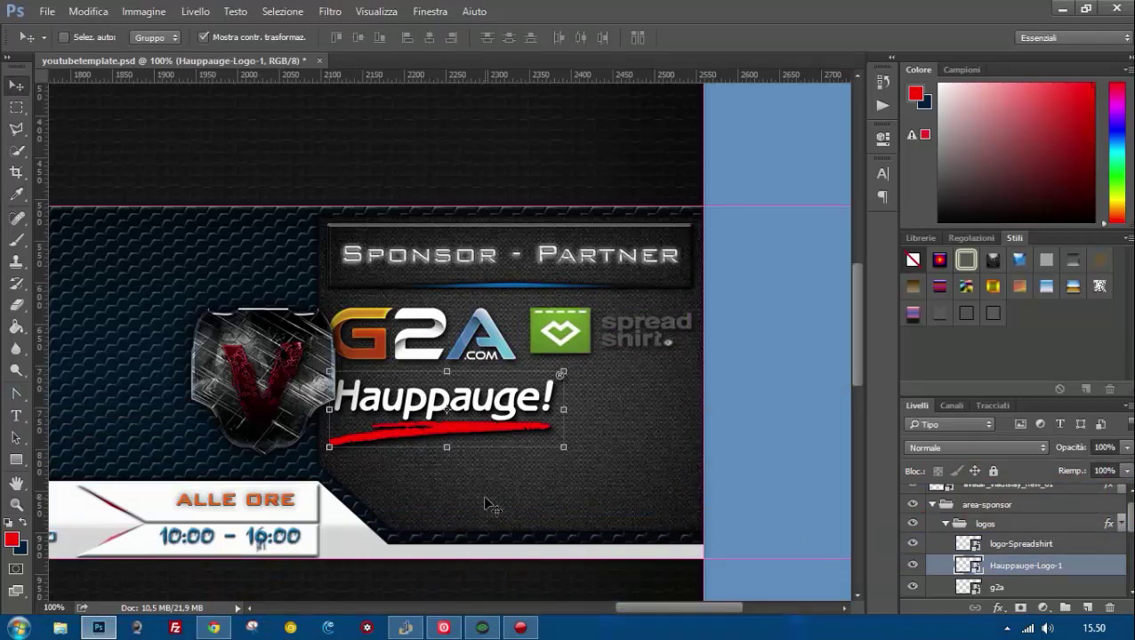
{"action": "key", "text": "z"}
{"action": "key", "text": "ctrl+0"}
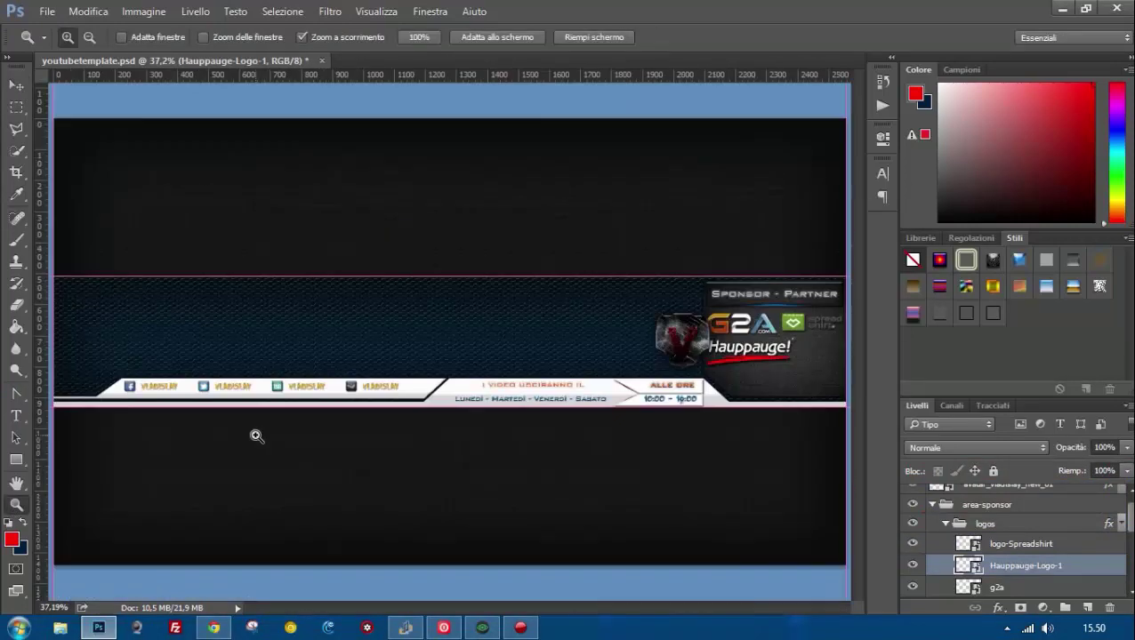
Inspect the area-sponsor group in the Layers panel and select the avatar layer.
{"action": "scroll", "coordinate": [1074, 531], "scroll_direction": "up", "scroll_amount": 1}
{"action": "right_click", "coordinate": [1056, 516]}
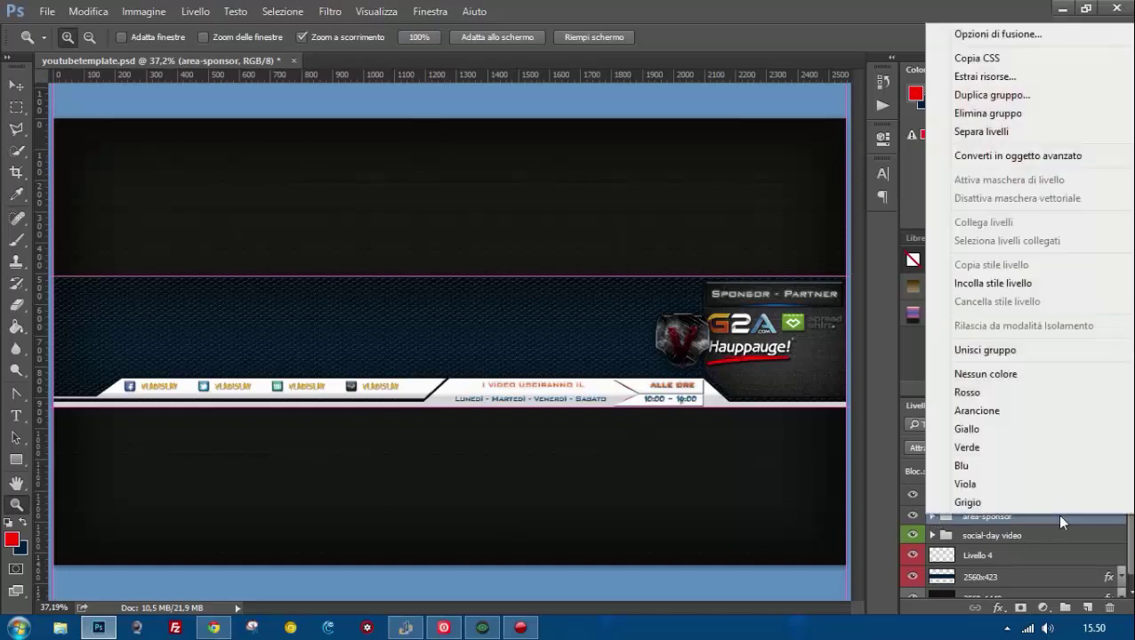
{"action": "left_click", "coordinate": [1025, 468]}
{"action": "left_click", "coordinate": [932, 516]}
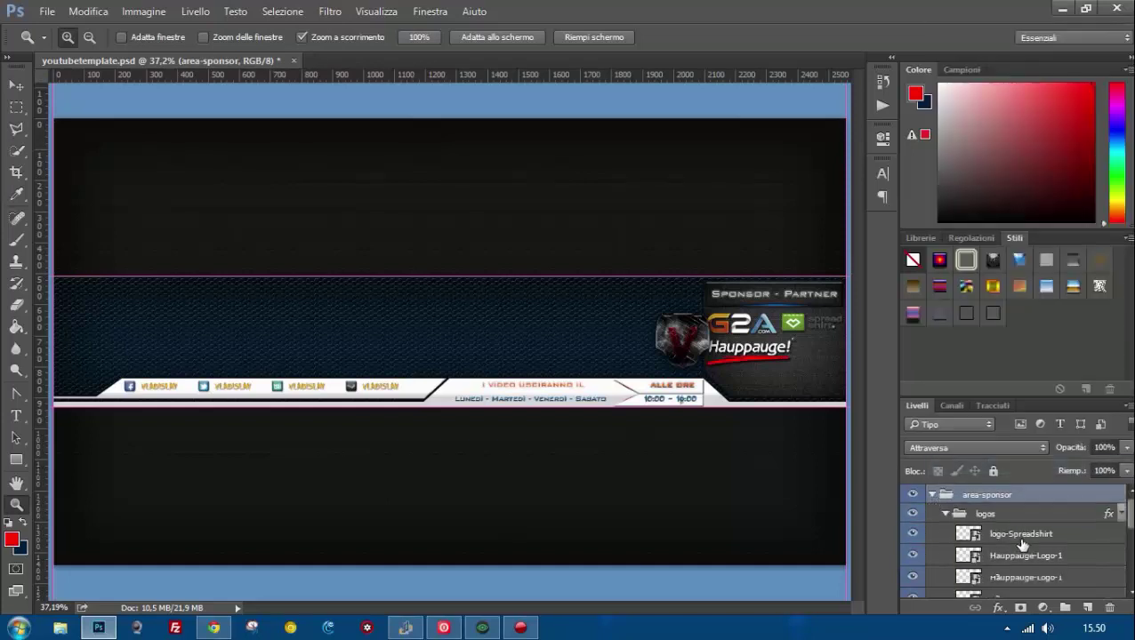
{"action": "left_click", "coordinate": [932, 495]}
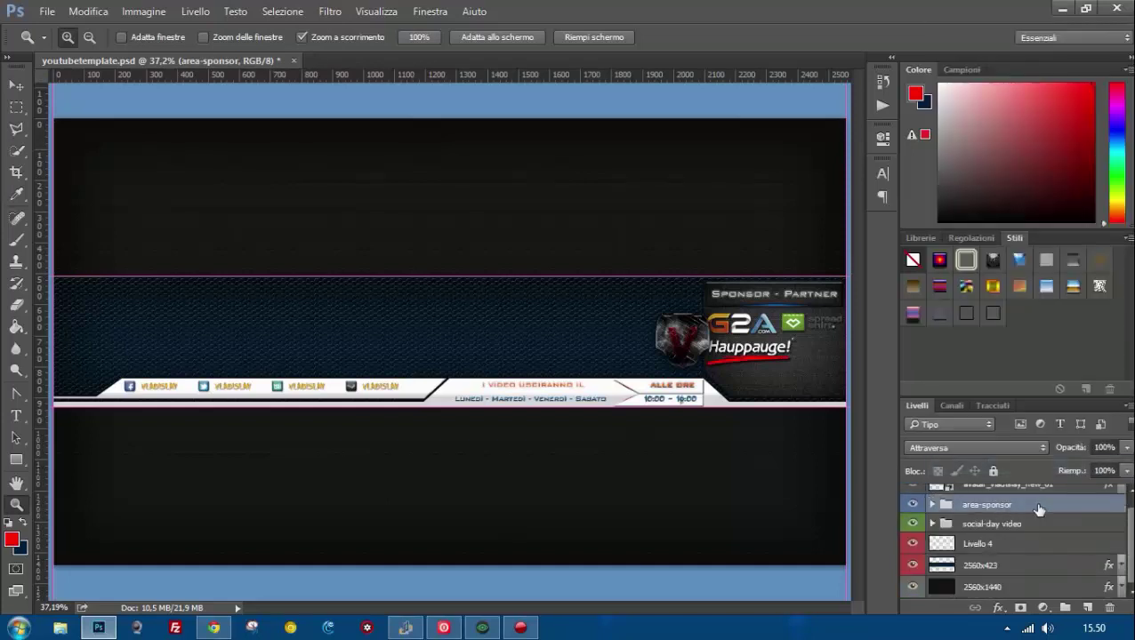
{"action": "left_click", "coordinate": [1014, 485]}
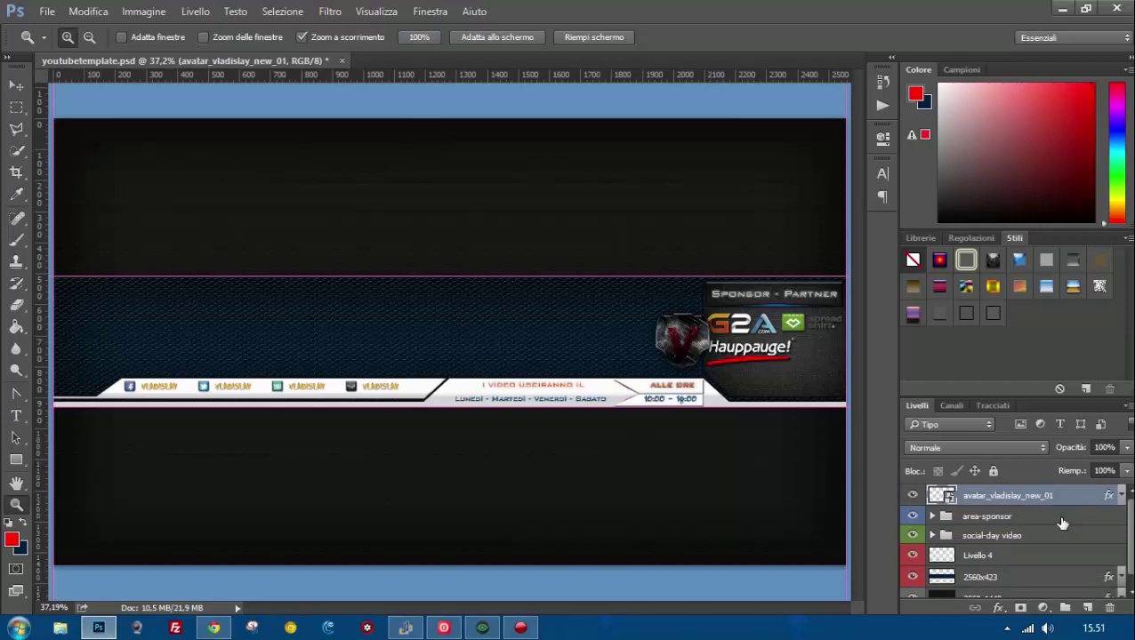
View the social bar at actual size, then browse logo image results in the browser.
{"action": "key", "text": "ctrl+1"}
{"action": "left_click_drag", "start_coordinate": [449, 607], "coordinate": [433, 614]}
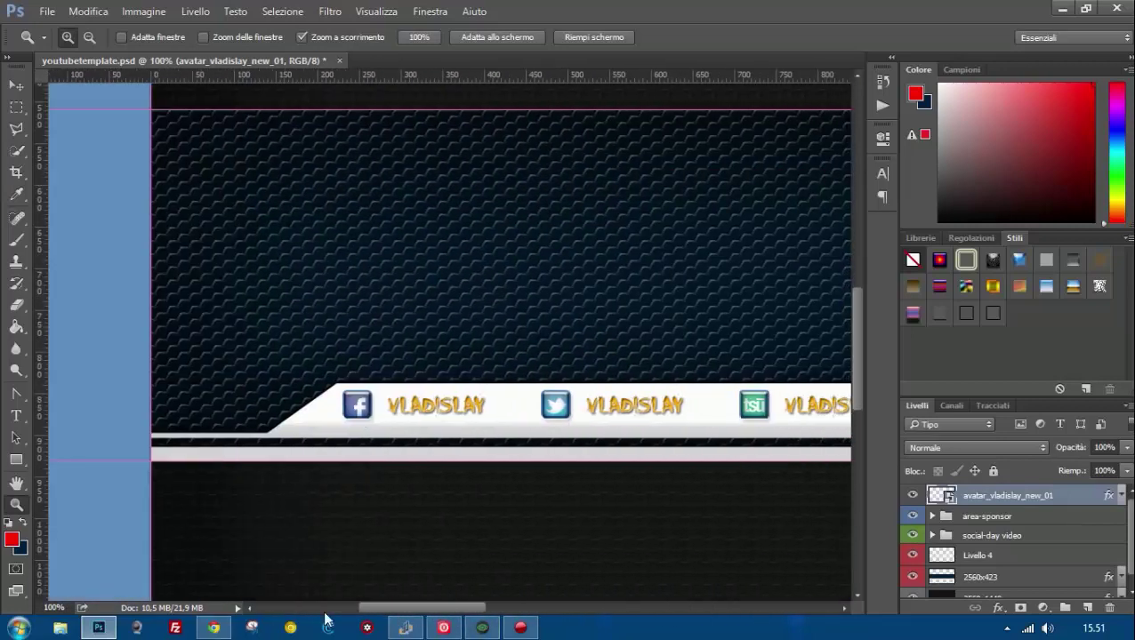
{"action": "left_click", "coordinate": [214, 628]}
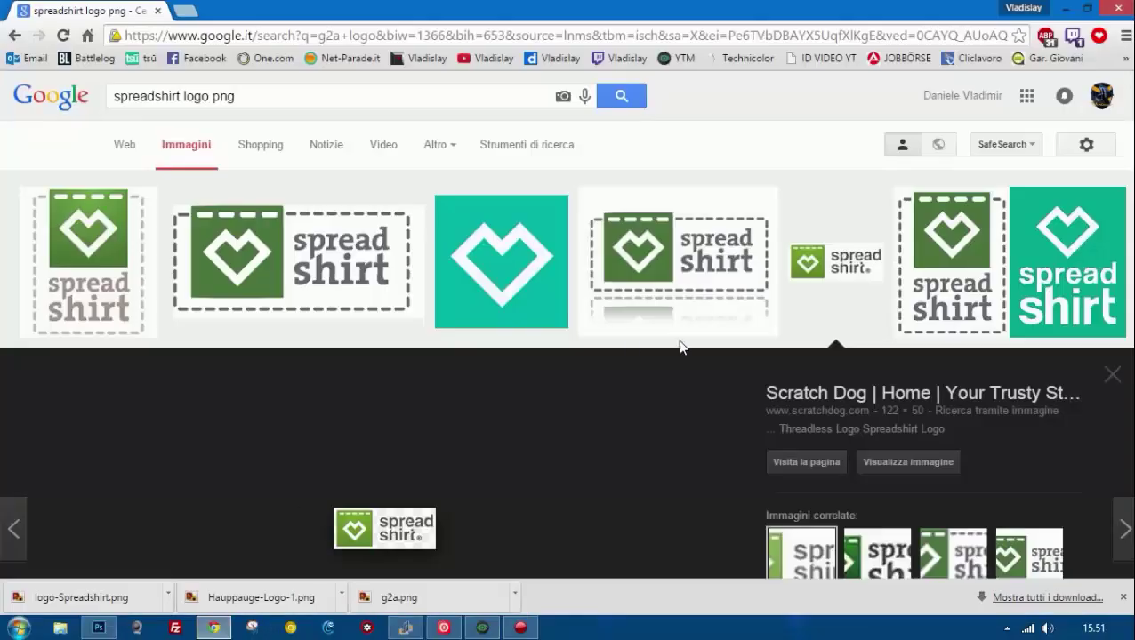
{"action": "scroll", "coordinate": [694, 336], "scroll_direction": "down", "scroll_amount": 5}
{"action": "left_click", "coordinate": [694, 336]}
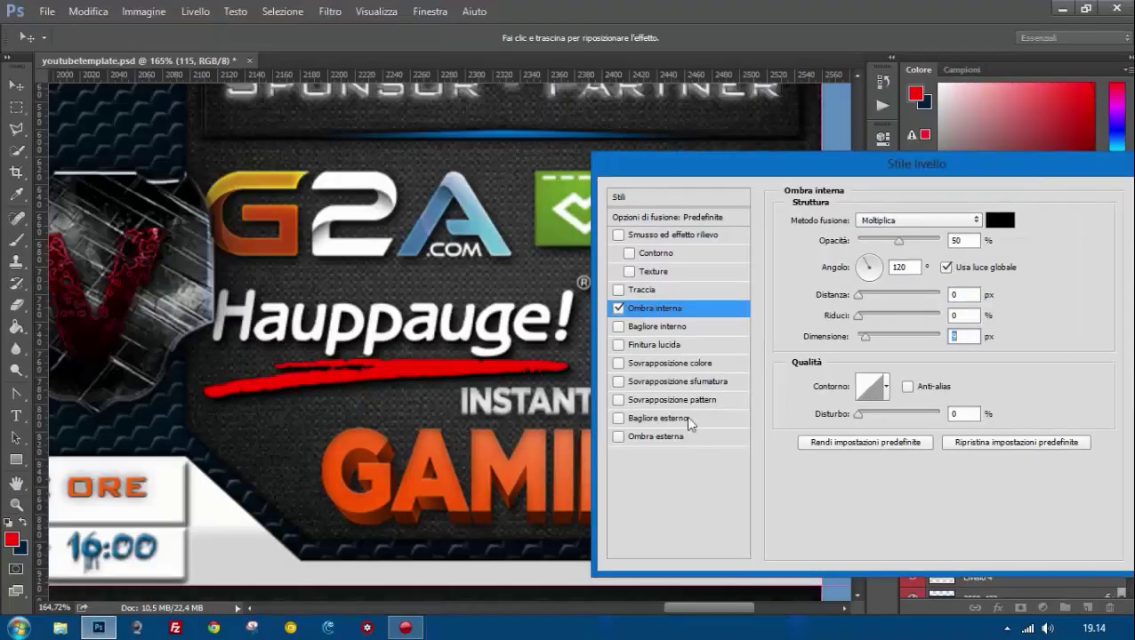
Add a drop shadow to the INSTANT GAMING logo and file it in area-sponsor.
{"action": "left_click", "coordinate": [525, 442]}
{"action": "left_click", "coordinate": [1031, 210]}
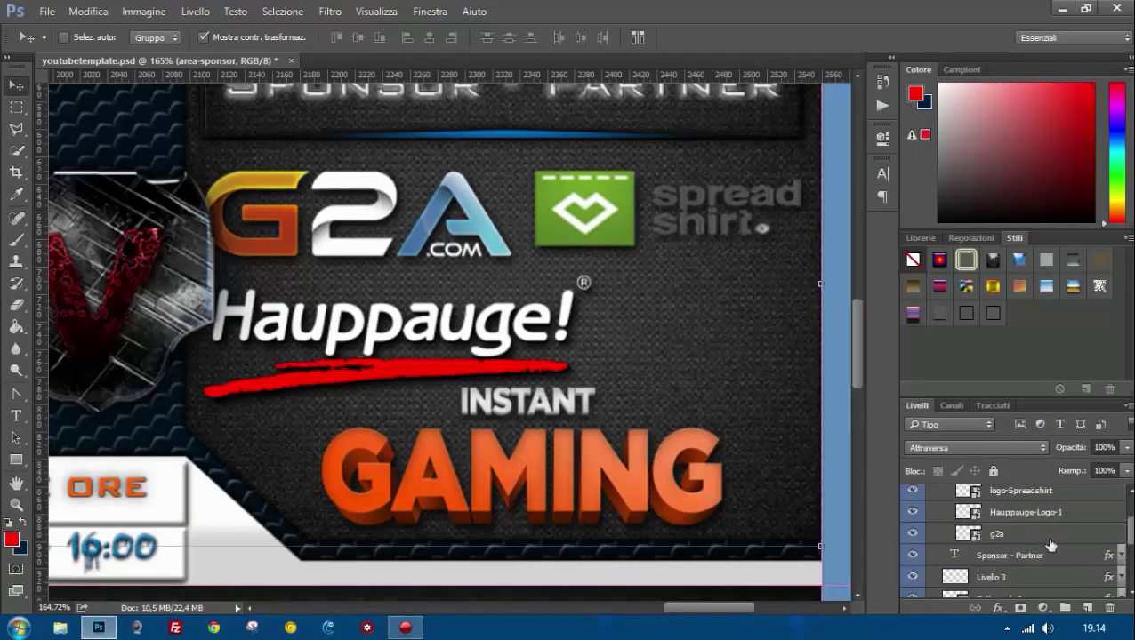
{"action": "mouse_move", "coordinate": [1058, 503]}
{"action": "left_mouse_down"}
{"action": "mouse_move", "coordinate": [1036, 497]}
{"action": "mouse_move", "coordinate": [1005, 534]}
{"action": "left_mouse_up"}
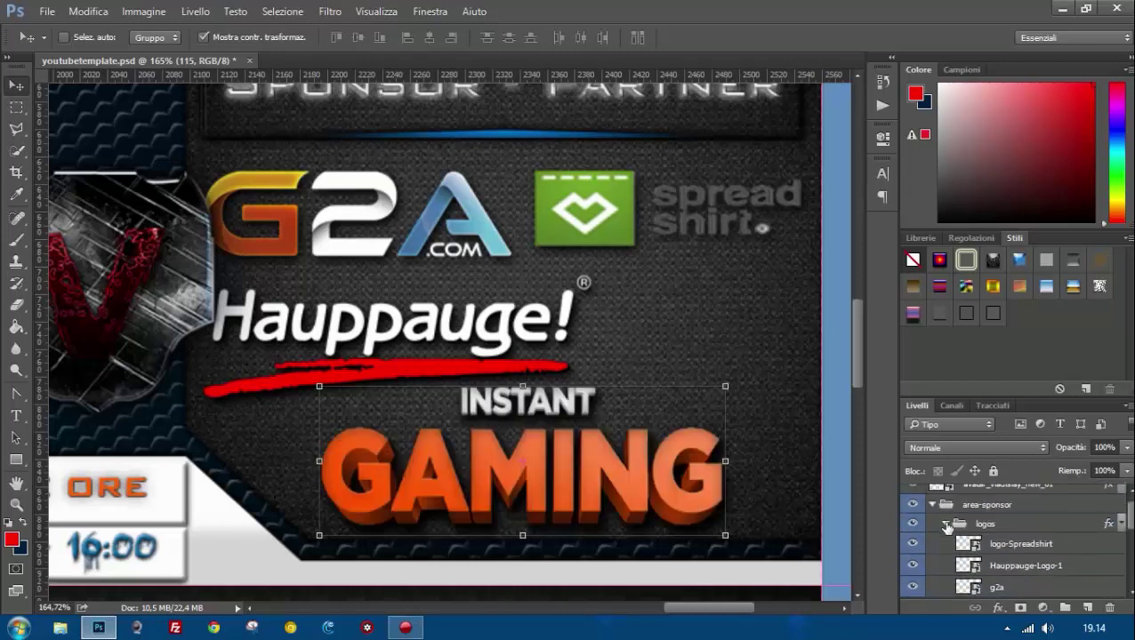
{"action": "left_click", "coordinate": [992, 505]}
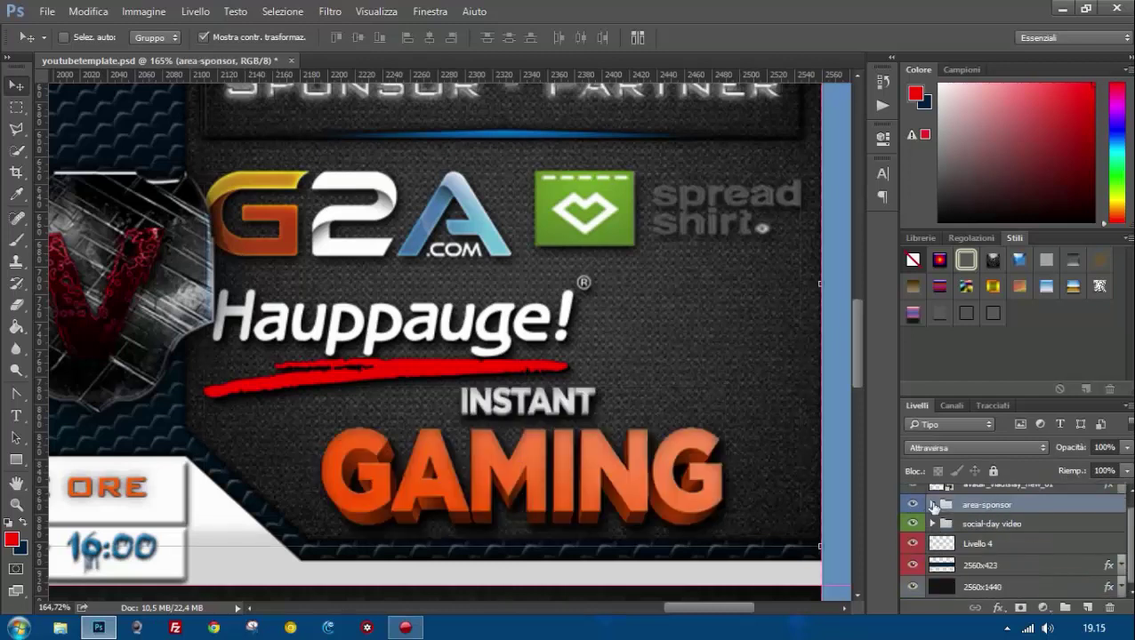
{"action": "left_click", "coordinate": [933, 505]}
Move the Hauppauge logo about 118 px right and check Livello 4's effect by toggling it.
{"action": "left_click", "coordinate": [1026, 566]}
{"action": "mouse_move", "coordinate": [449, 329]}
{"action": "left_mouse_down"}
{"action": "mouse_move", "coordinate": [553, 330]}
{"action": "mouse_move", "coordinate": [573, 312]}
{"action": "left_mouse_up"}
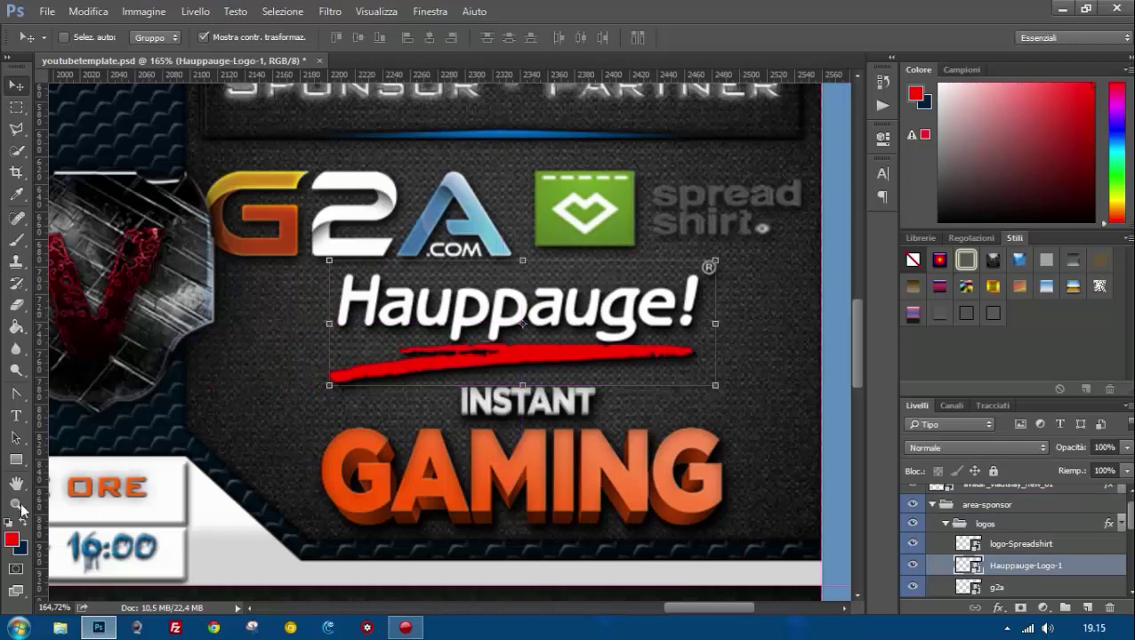
{"action": "left_click", "coordinate": [16, 504]}
{"action": "key", "text": "ctrl+0"}
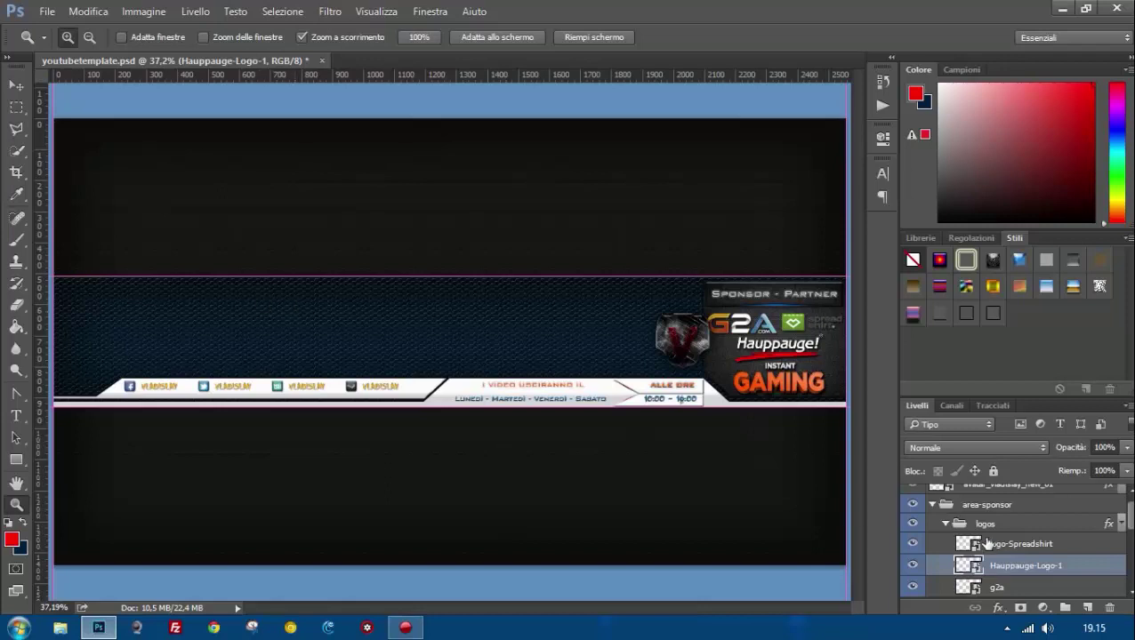
{"action": "left_click", "coordinate": [932, 504]}
{"action": "left_click", "coordinate": [978, 544]}
{"action": "left_click", "coordinate": [912, 543]}
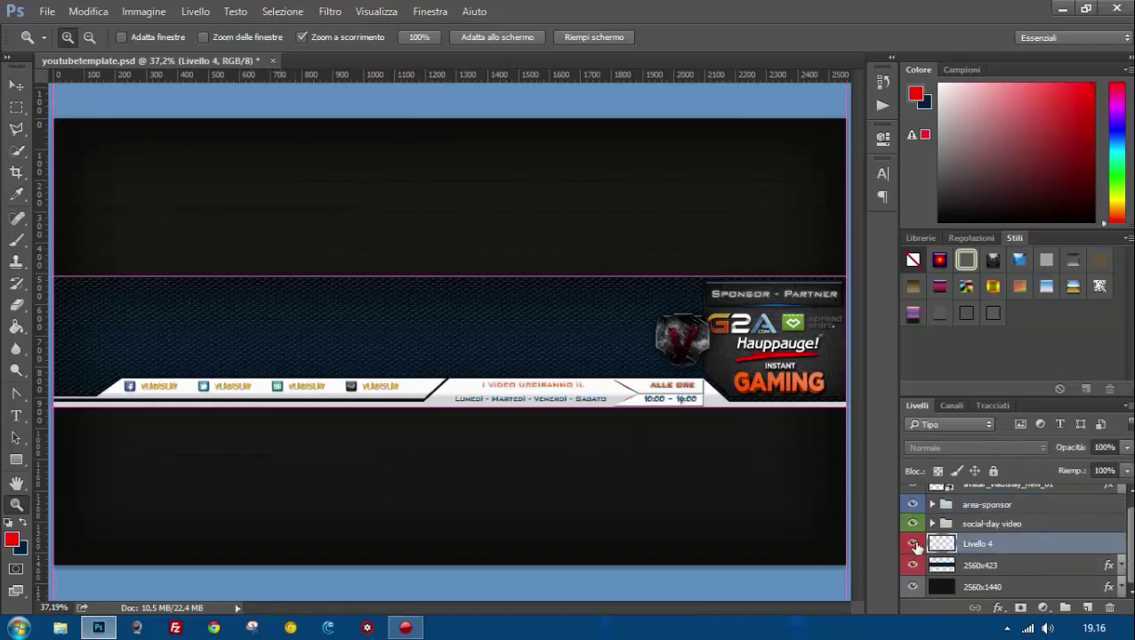
{"action": "left_click", "coordinate": [913, 545]}
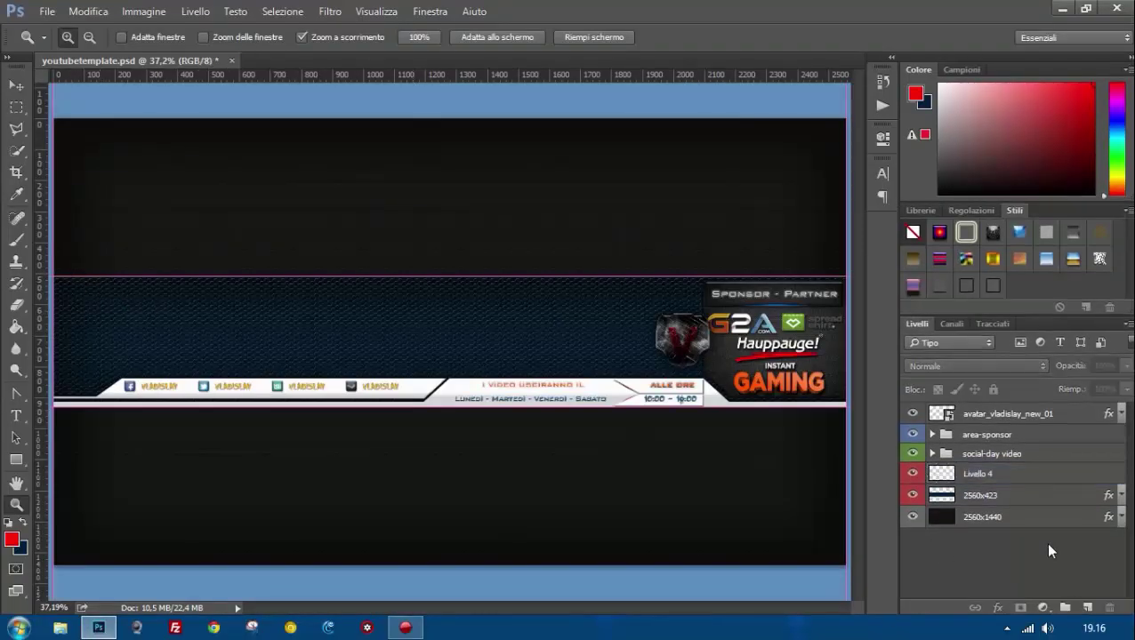
Add a new empty layer, Livello 5, and drag out a horizontal and a vertical guide.
{"action": "right_click", "coordinate": [1029, 473]}
{"action": "key", "text": "Escape"}
{"action": "key", "text": "ctrl+shift+alt+n"}
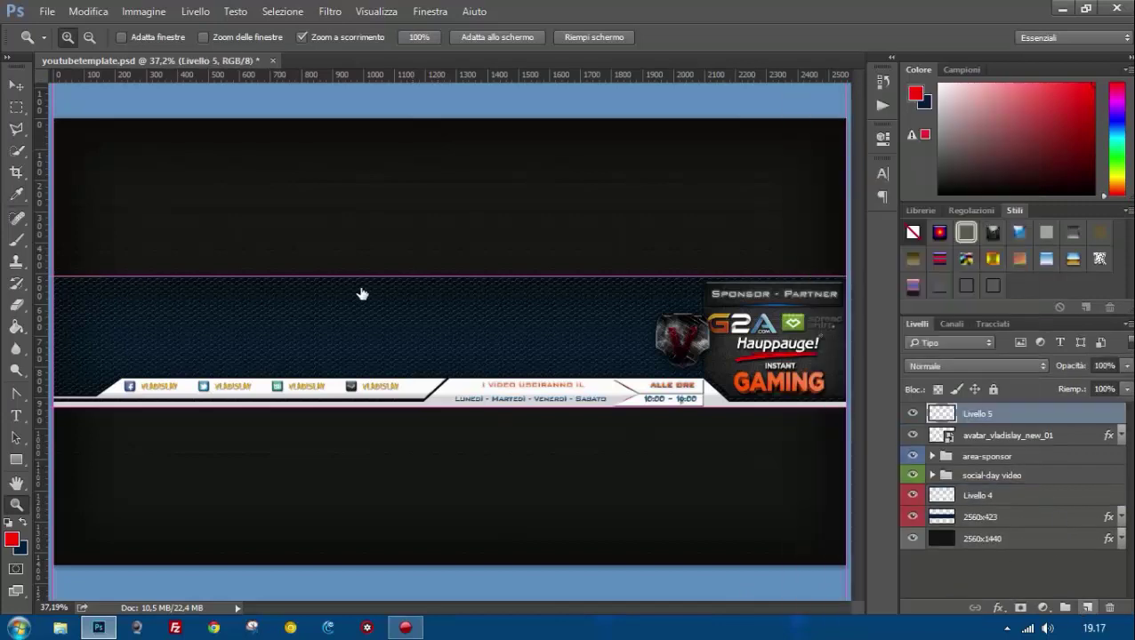
{"action": "left_click_drag", "start_coordinate": [453, 80], "coordinate": [482, 305]}
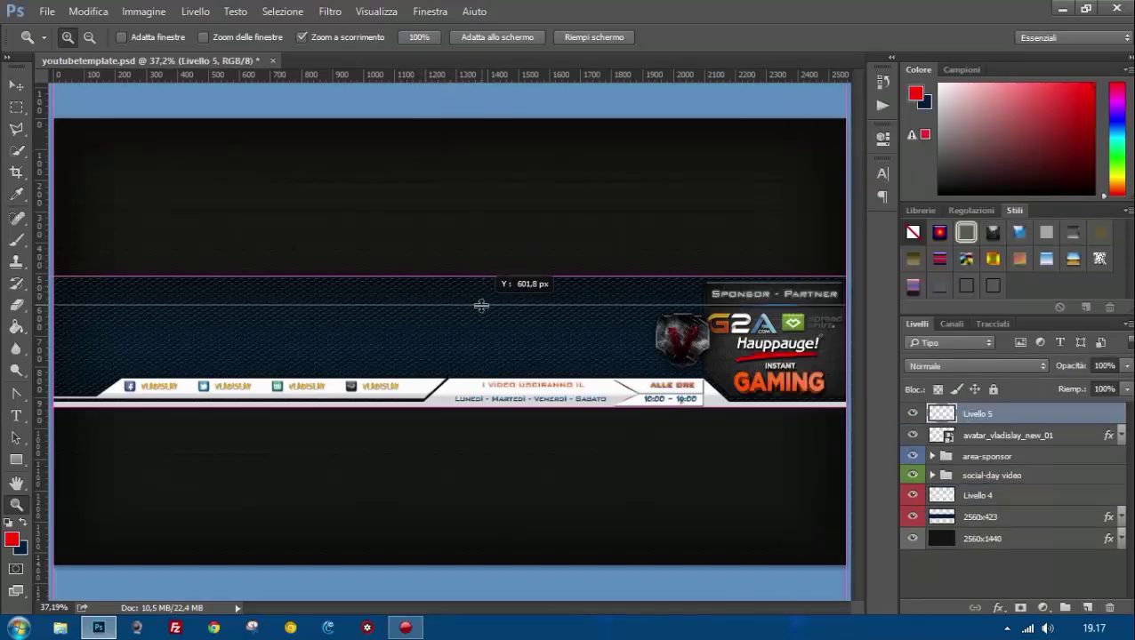
{"action": "left_click_drag", "start_coordinate": [46, 233], "coordinate": [700, 204]}
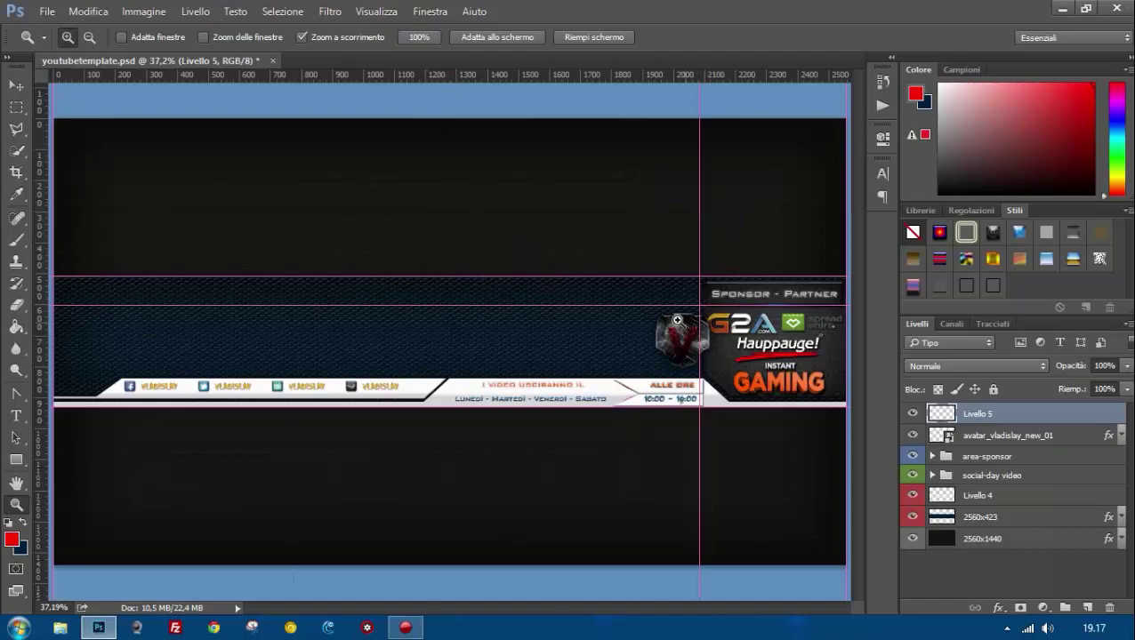
Move the vertical guide right and add more horizontal and vertical guides framing the band.
{"action": "left_click", "coordinate": [303, 365]}
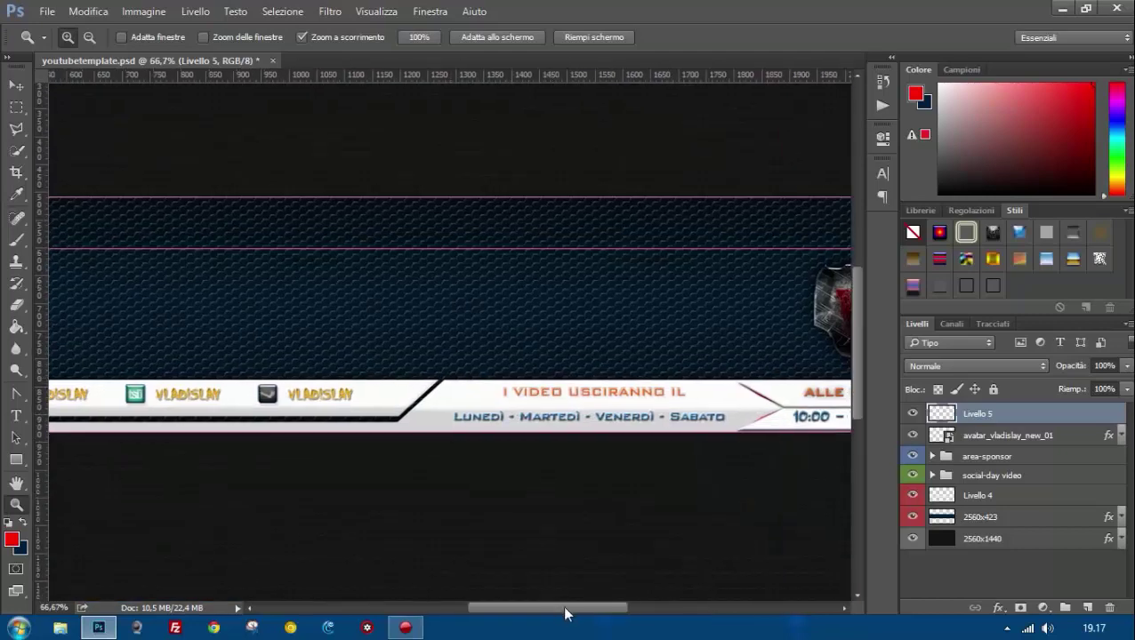
{"action": "left_click", "coordinate": [452, 292]}
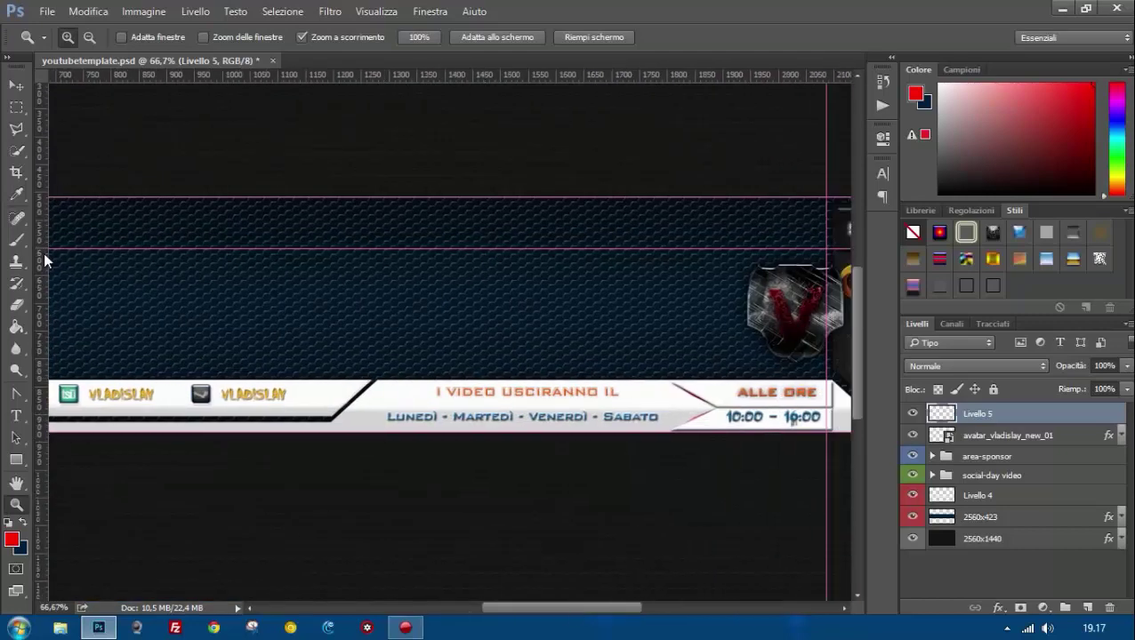
{"action": "key", "text": "ctrl+0"}
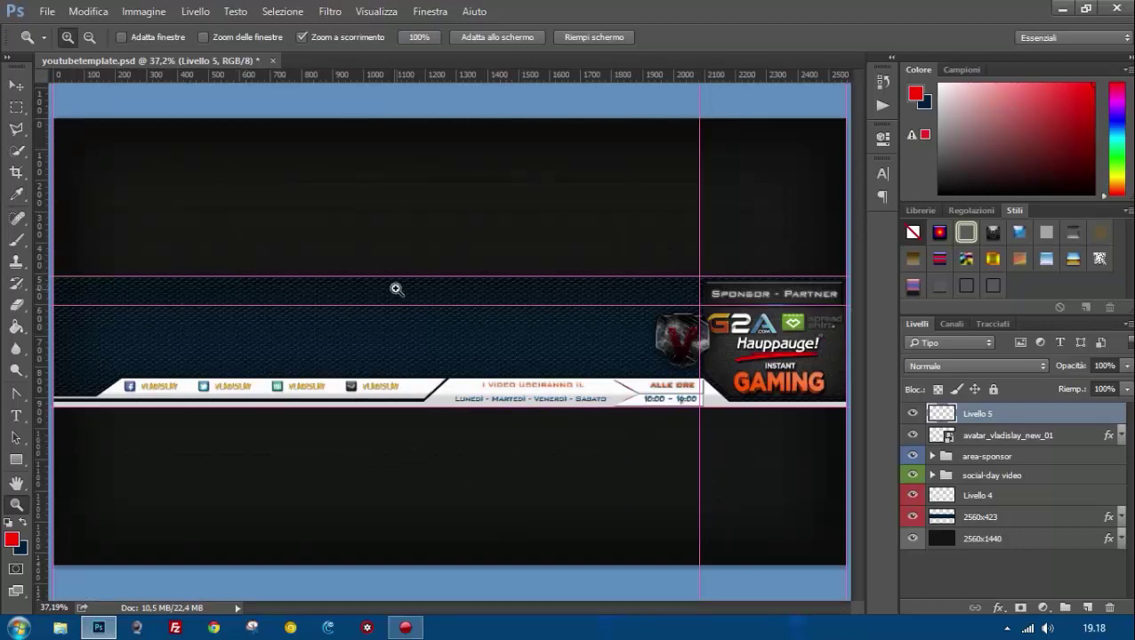
{"action": "mouse_move", "coordinate": [577, 277]}
{"action": "left_mouse_down"}
{"action": "mouse_move", "coordinate": [641, 267]}
{"action": "mouse_move", "coordinate": [574, 258]}
{"action": "left_mouse_up"}
{"action": "left_click_drag", "start_coordinate": [604, 74], "coordinate": [691, 369]}
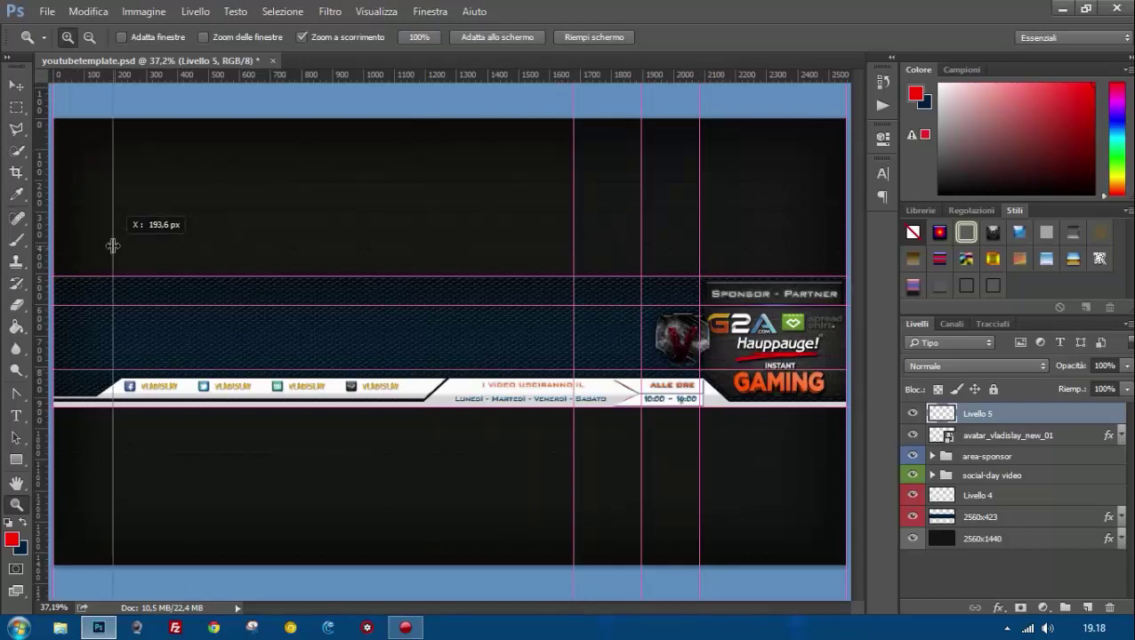
{"action": "left_click_drag", "start_coordinate": [53, 240], "coordinate": [113, 240]}
{"action": "left_click_drag", "start_coordinate": [40, 258], "coordinate": [87, 261]}
{"action": "left_click_drag", "start_coordinate": [178, 75], "coordinate": [186, 388]}
Select the slanted band with the Polygonal Lasso, paint it white, and deselect.
{"action": "key", "text": "l"}
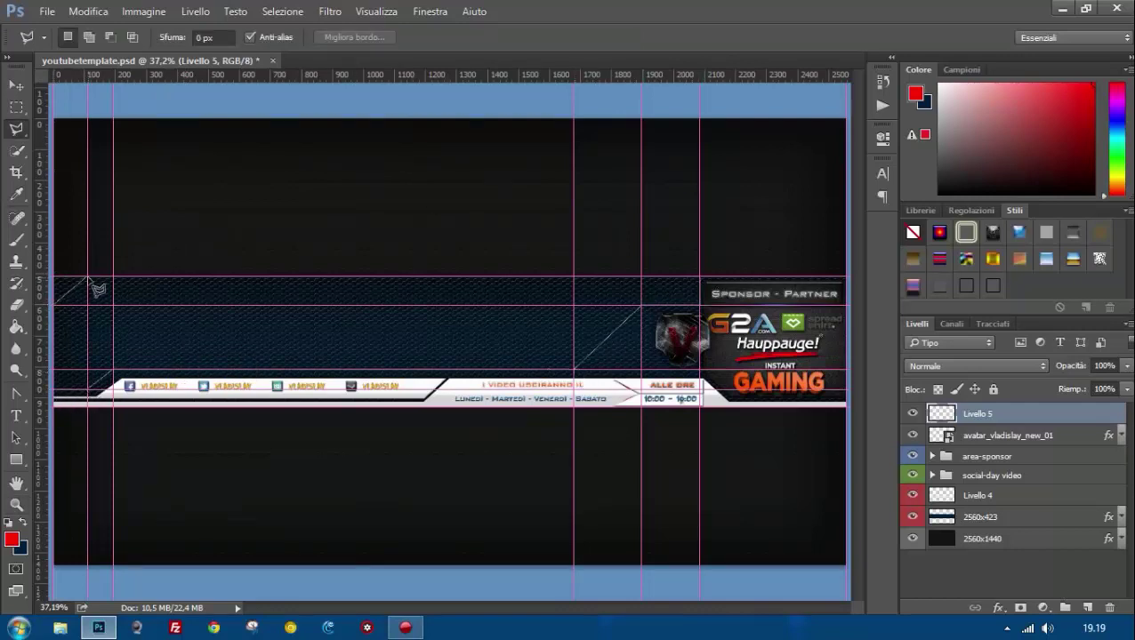
{"action": "left_click", "coordinate": [698, 283]}
{"action": "key", "text": "b"}
{"action": "key", "text": "d"}
{"action": "key", "text": "x"}
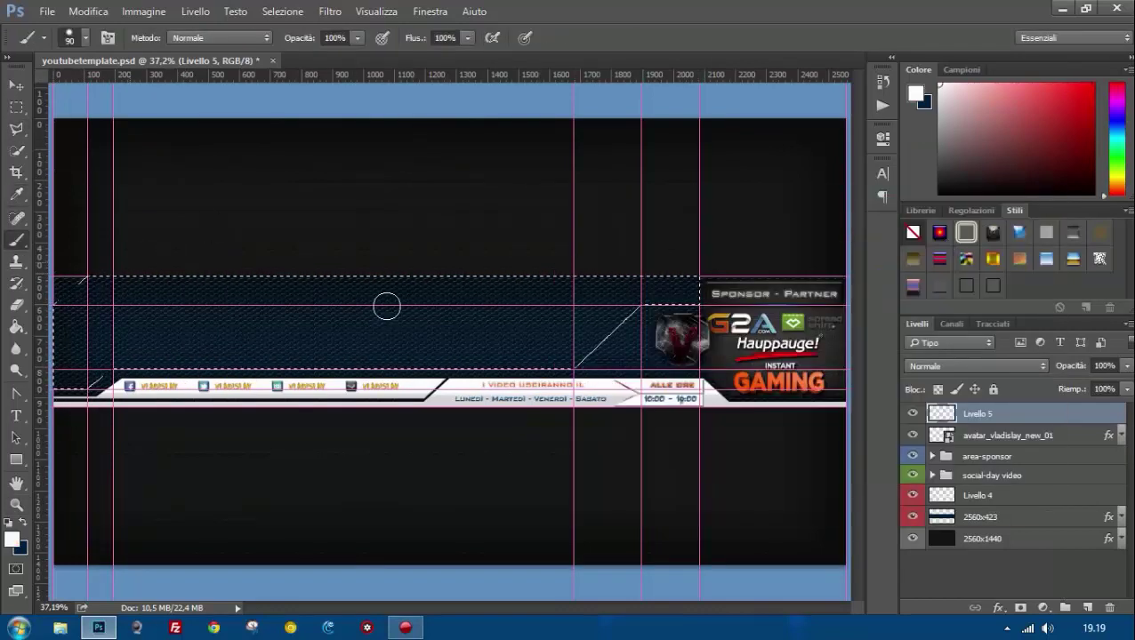
{"action": "mouse_move", "coordinate": [355, 315]}
{"action": "left_mouse_down"}
{"action": "mouse_move", "coordinate": [612, 299]}
{"action": "mouse_move", "coordinate": [403, 342]}
{"action": "mouse_move", "coordinate": [89, 369]}
{"action": "mouse_move", "coordinate": [267, 290]}
{"action": "left_mouse_up"}
{"action": "key", "text": "l"}
{"action": "key", "text": "ctrl+d"}
Give the band a gradient overlay with its colour stops moved to 39% and 50%.
{"action": "double_click", "coordinate": [1032, 413]}
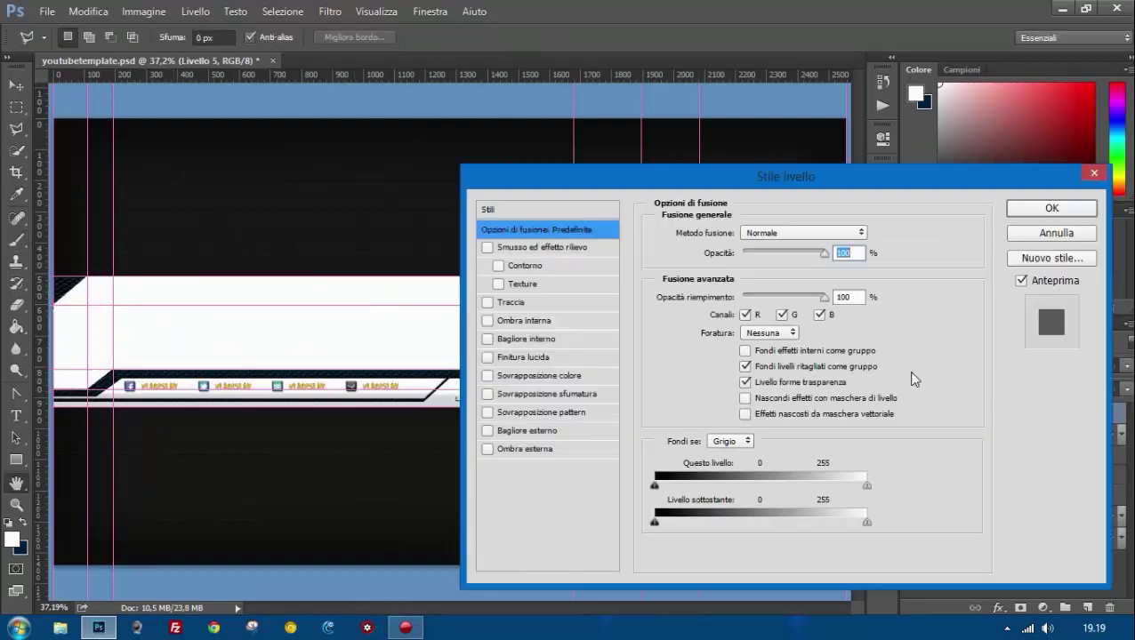
{"action": "left_click", "coordinate": [543, 394]}
{"action": "left_click", "coordinate": [721, 256]}
{"action": "left_click_drag", "start_coordinate": [1034, 442], "coordinate": [863, 442]}
{"action": "left_click_drag", "start_coordinate": [695, 442], "coordinate": [826, 442]}
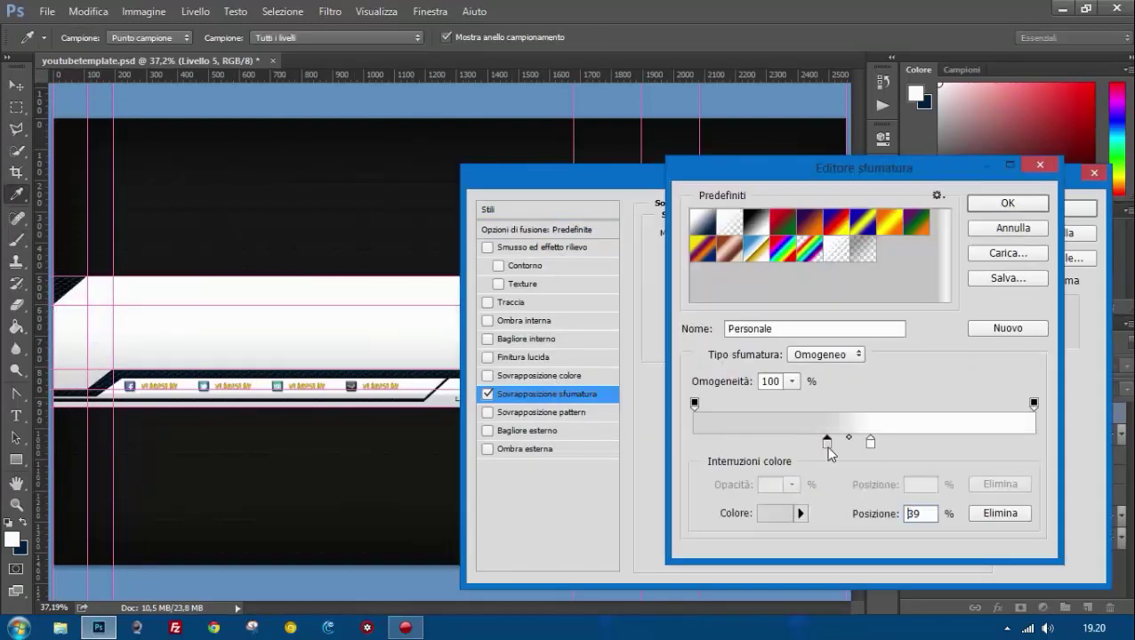
{"action": "left_click", "coordinate": [1007, 203]}
{"action": "left_click_drag", "start_coordinate": [782, 173], "coordinate": [956, 205]}
Add an inner shadow and a downward Emboss bevel at 1000% depth.
{"action": "left_click", "coordinate": [661, 351]}
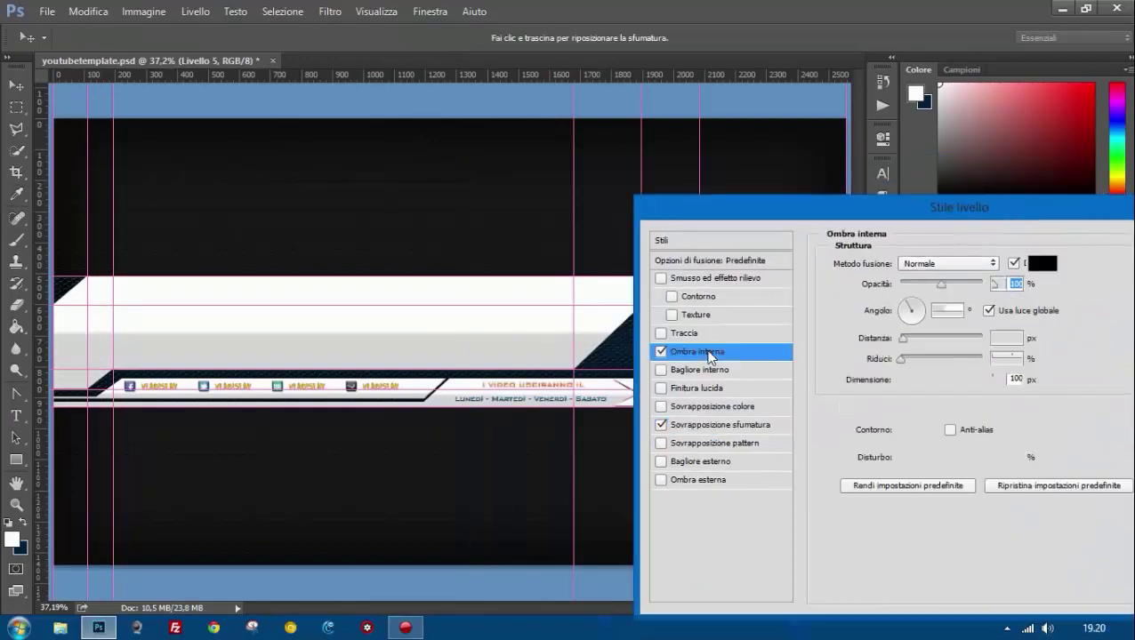
{"action": "left_click", "coordinate": [1005, 379]}
{"action": "left_click_drag", "start_coordinate": [908, 380], "coordinate": [923, 382]}
{"action": "left_click", "coordinate": [715, 278]}
{"action": "left_click", "coordinate": [961, 263]}
{"action": "left_click", "coordinate": [939, 298]}
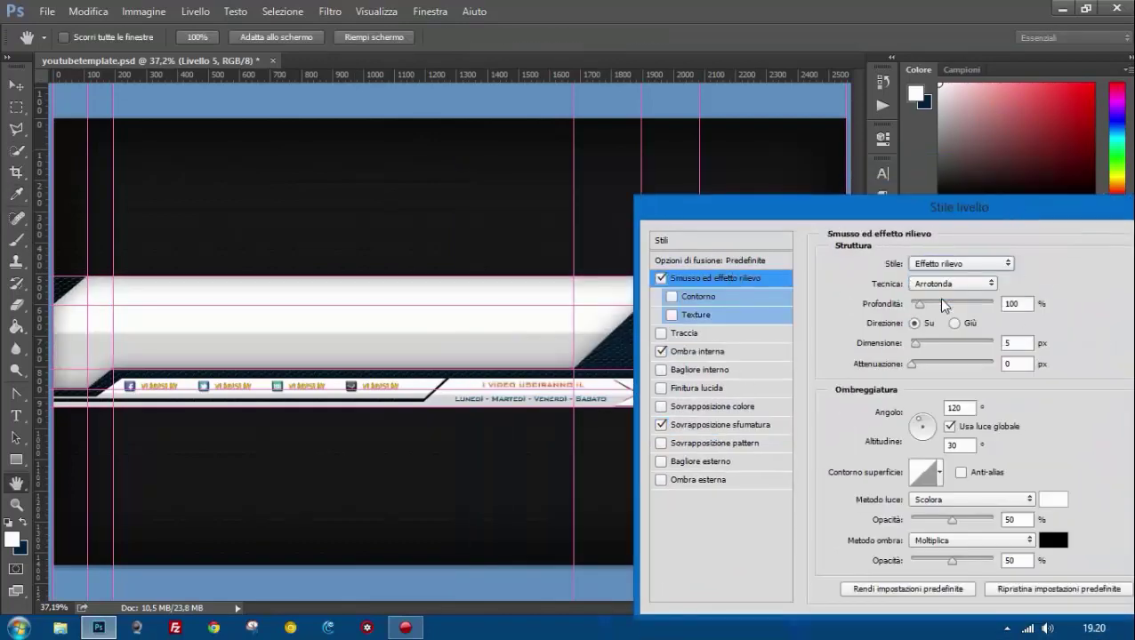
{"action": "left_click_drag", "start_coordinate": [925, 303], "coordinate": [1105, 316]}
{"action": "left_click", "coordinate": [1029, 343]}
{"action": "type", "text": "7"}
{"action": "left_click", "coordinate": [954, 324]}
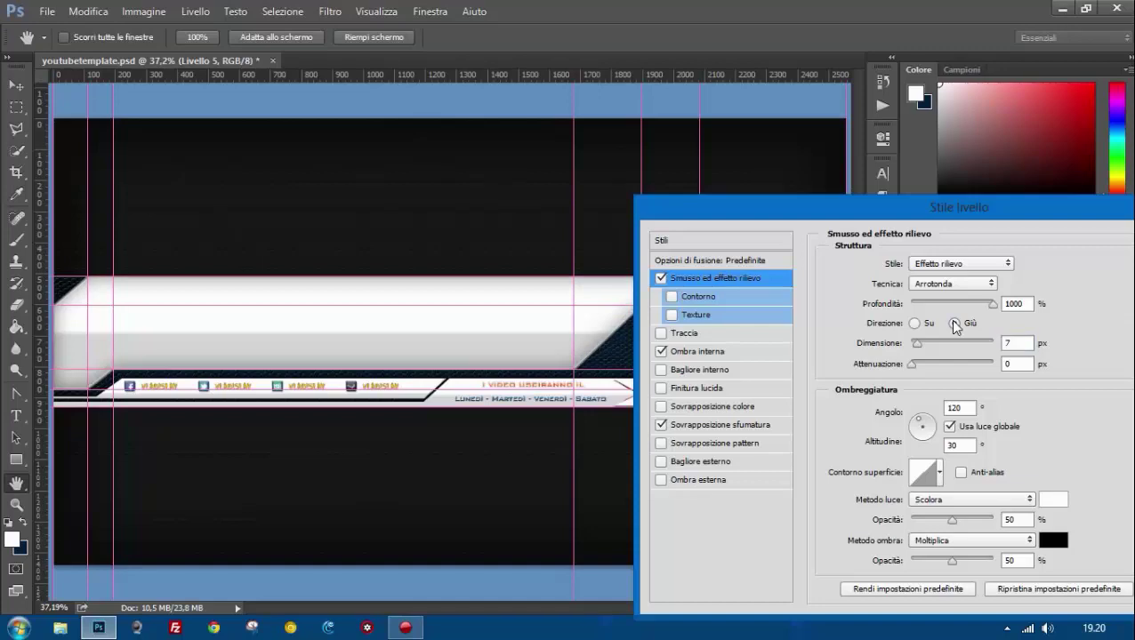
Add a drop shadow of about 13 px, apply the style, and inspect the bevelled edge.
{"action": "left_click", "coordinate": [698, 479]}
{"action": "left_click_drag", "start_coordinate": [906, 386], "coordinate": [911, 388]}
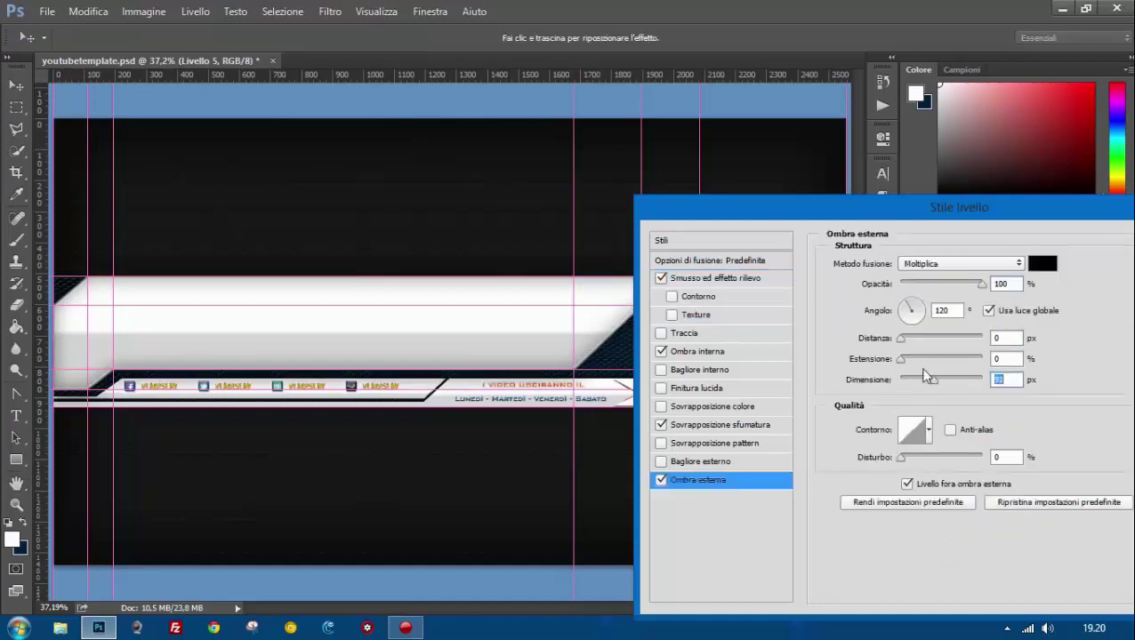
{"action": "key", "text": "Return"}
{"action": "key", "text": "z"}
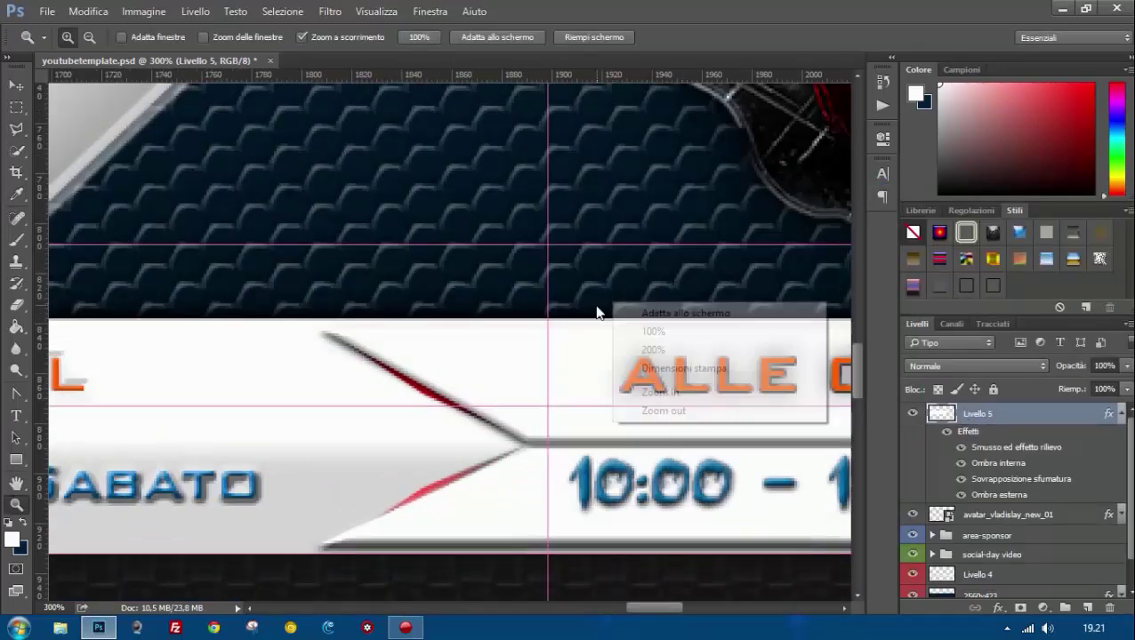
{"action": "left_click_drag", "start_coordinate": [609, 317], "coordinate": [485, 360]}
{"action": "key", "text": "ctrl+0"}
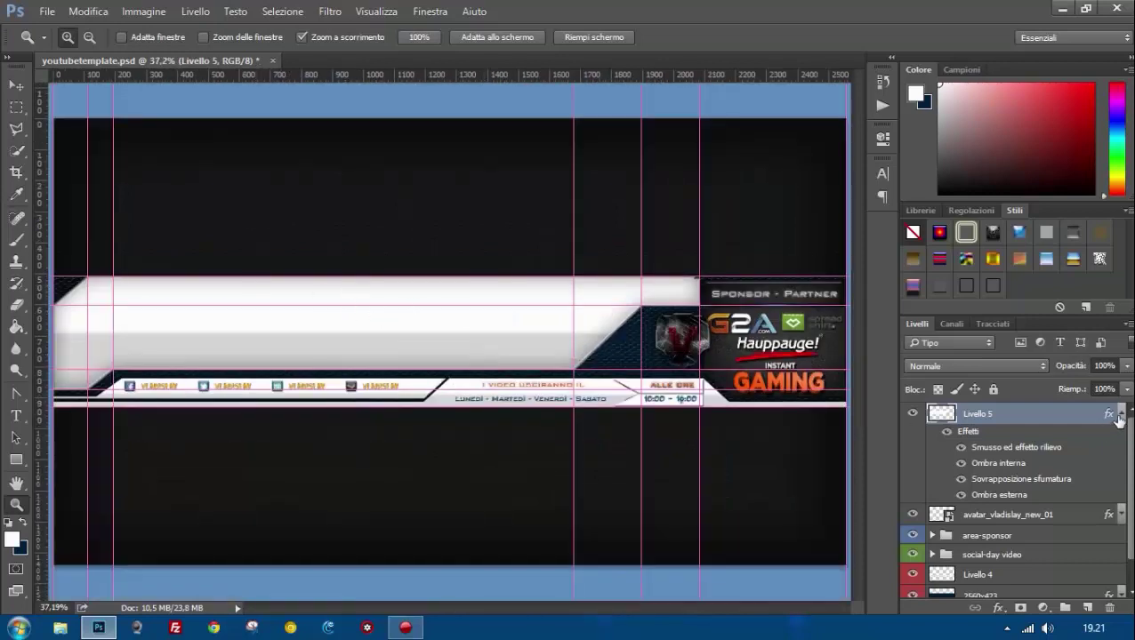
{"action": "left_click", "coordinate": [1119, 418]}
Drag new vertical guides near the banner centre from the ruler.
{"action": "mouse_move", "coordinate": [25, 286]}
{"action": "left_mouse_down"}
{"action": "mouse_move", "coordinate": [376, 284]}
{"action": "mouse_move", "coordinate": [339, 261]}
{"action": "left_mouse_up"}
{"action": "key", "text": "v"}
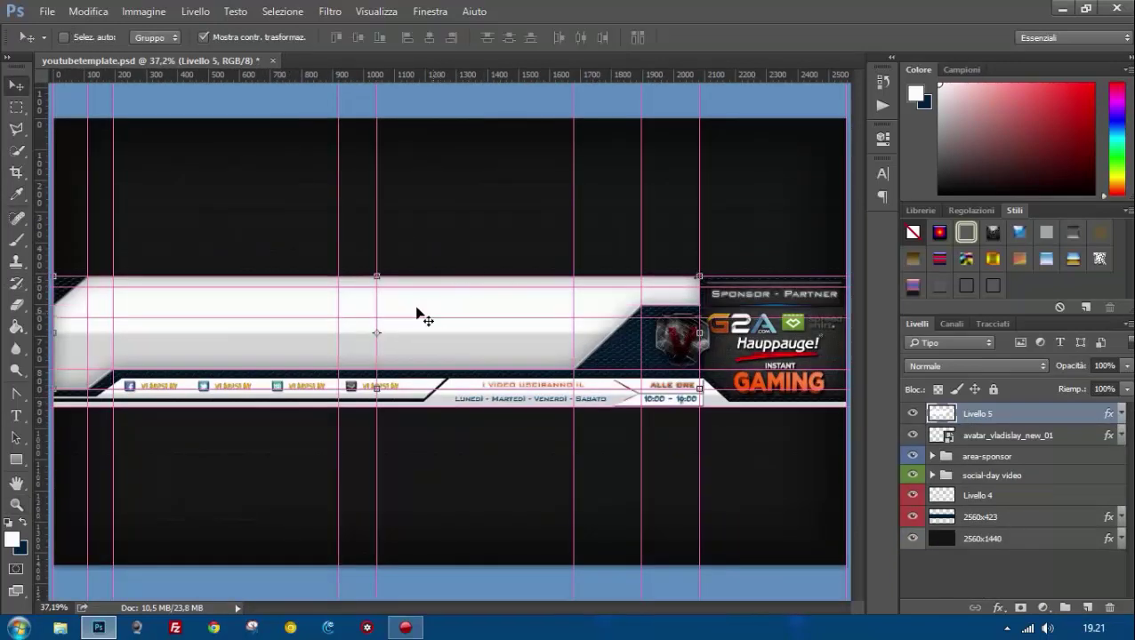
{"action": "left_click_drag", "start_coordinate": [38, 252], "coordinate": [603, 80]}
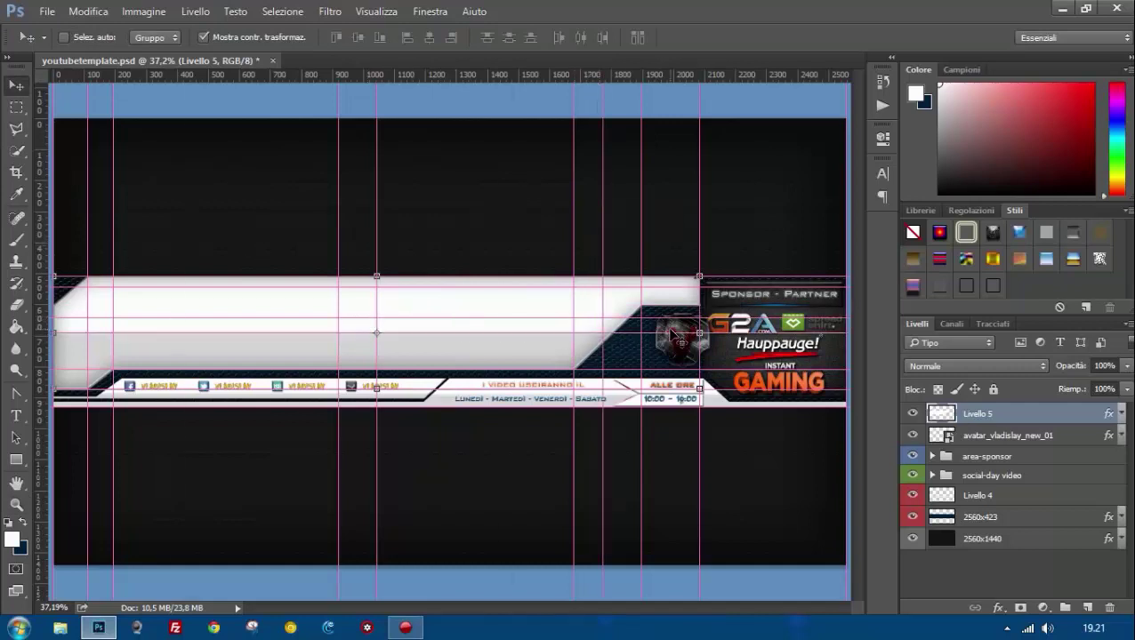
Add Livello 6 with a slanted panel selection on the band and give it a drop shadow.
{"action": "left_click", "coordinate": [1086, 608]}
{"action": "key", "text": "l"}
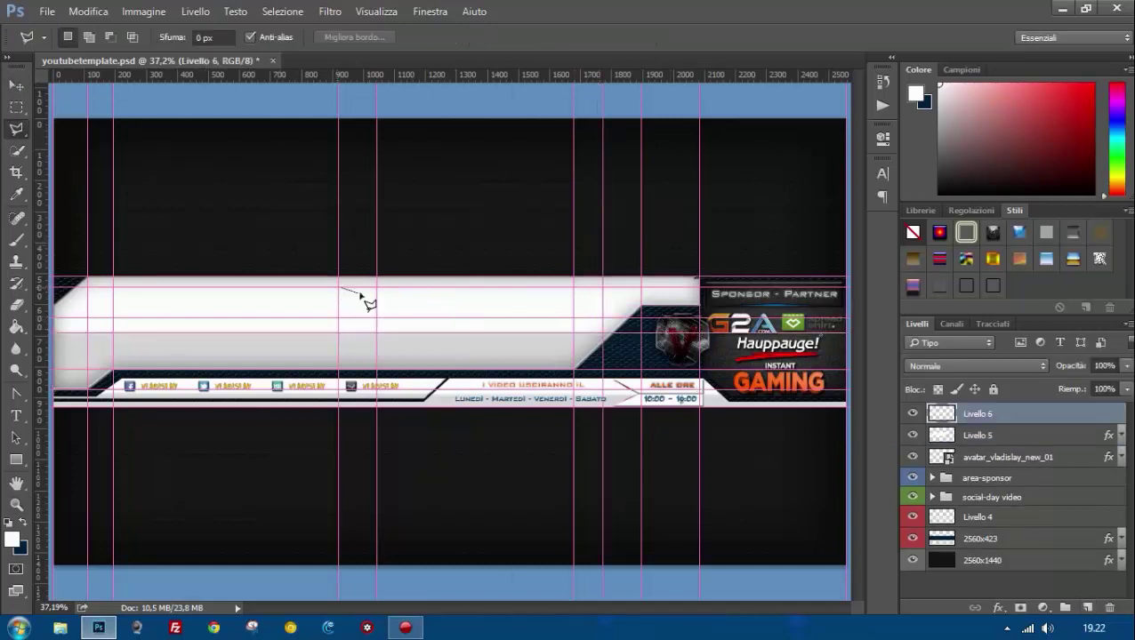
{"action": "double_click", "coordinate": [603, 288]}
{"action": "key", "text": "b"}
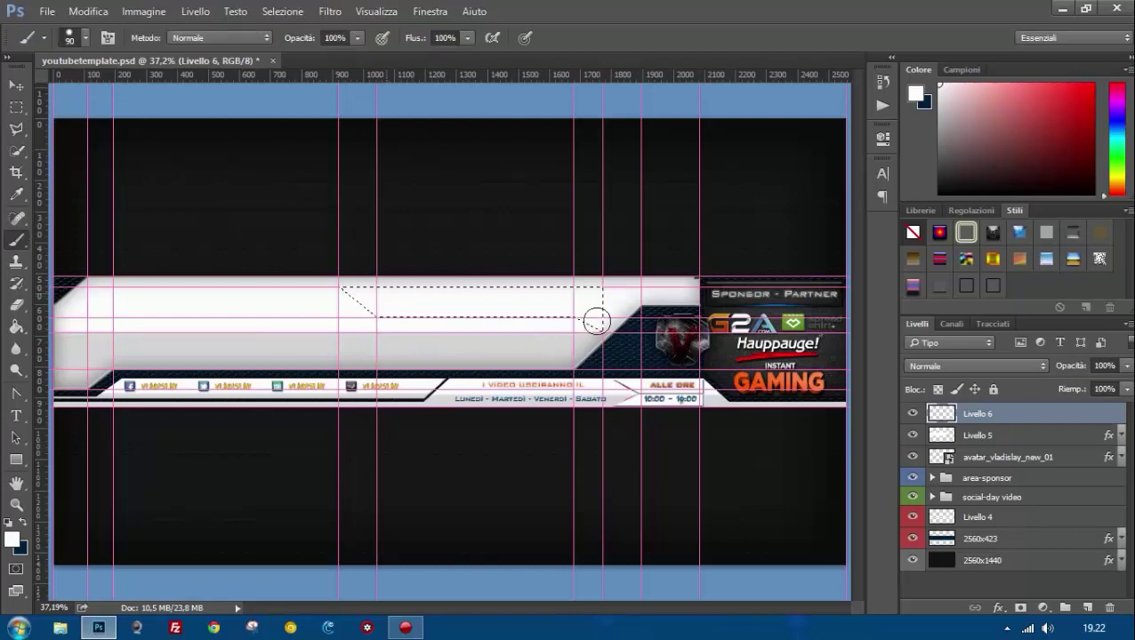
{"action": "double_click", "coordinate": [1049, 413]}
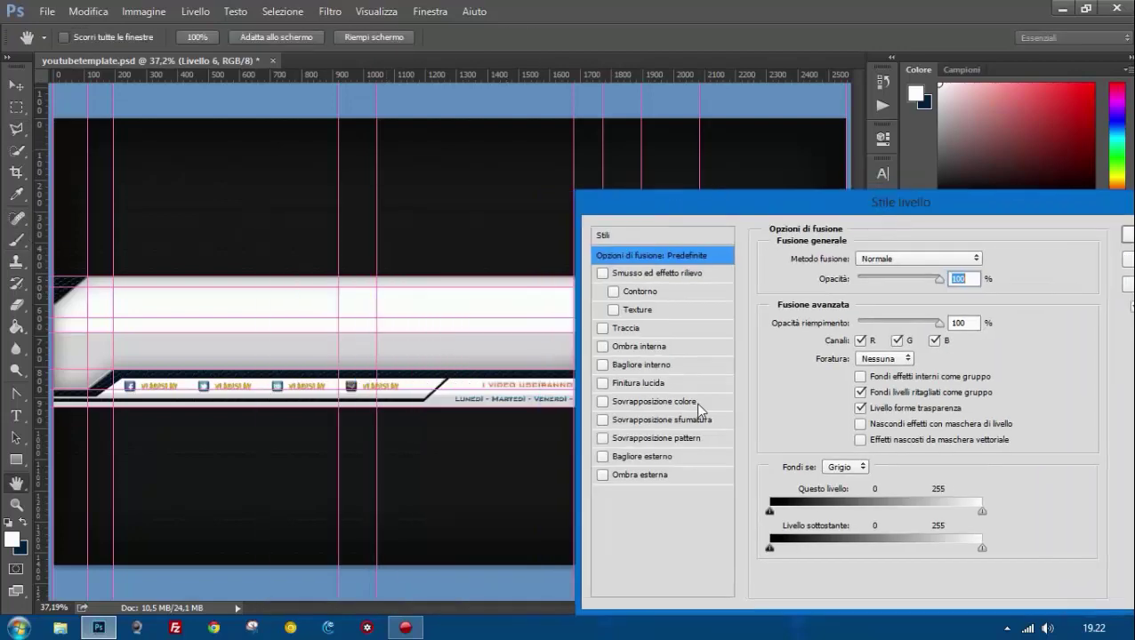
{"action": "left_click", "coordinate": [761, 467]}
{"action": "left_click_drag", "start_coordinate": [762, 194], "coordinate": [919, 200]}
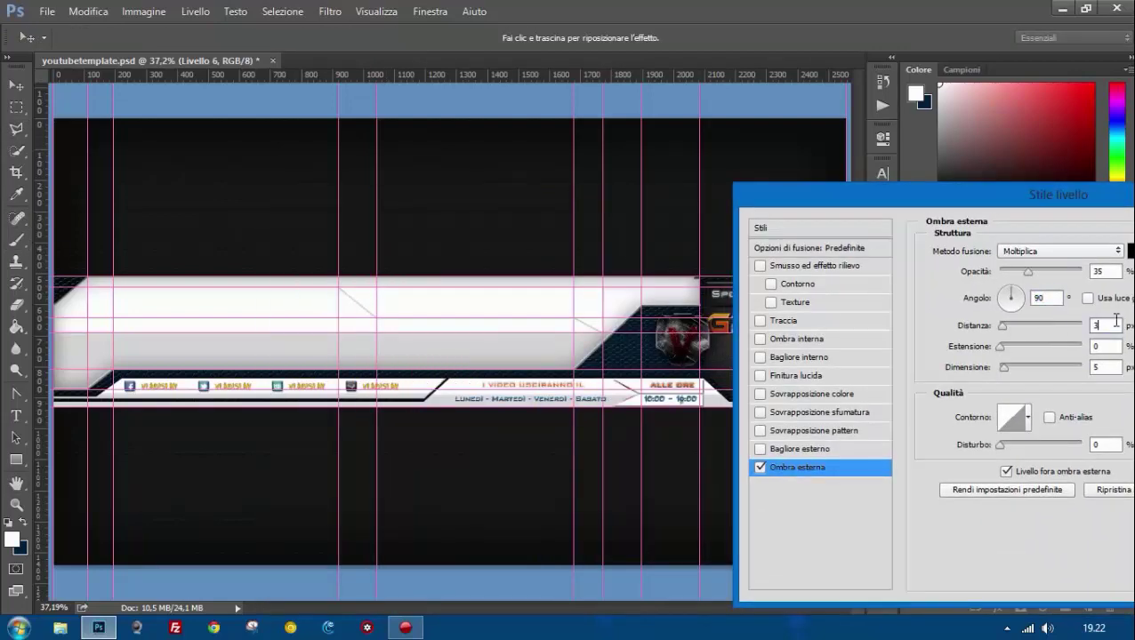
{"action": "left_click", "coordinate": [1112, 368]}
{"action": "type", "text": "12"}
{"action": "left_click_drag", "start_coordinate": [1002, 330], "coordinate": [1008, 332]}
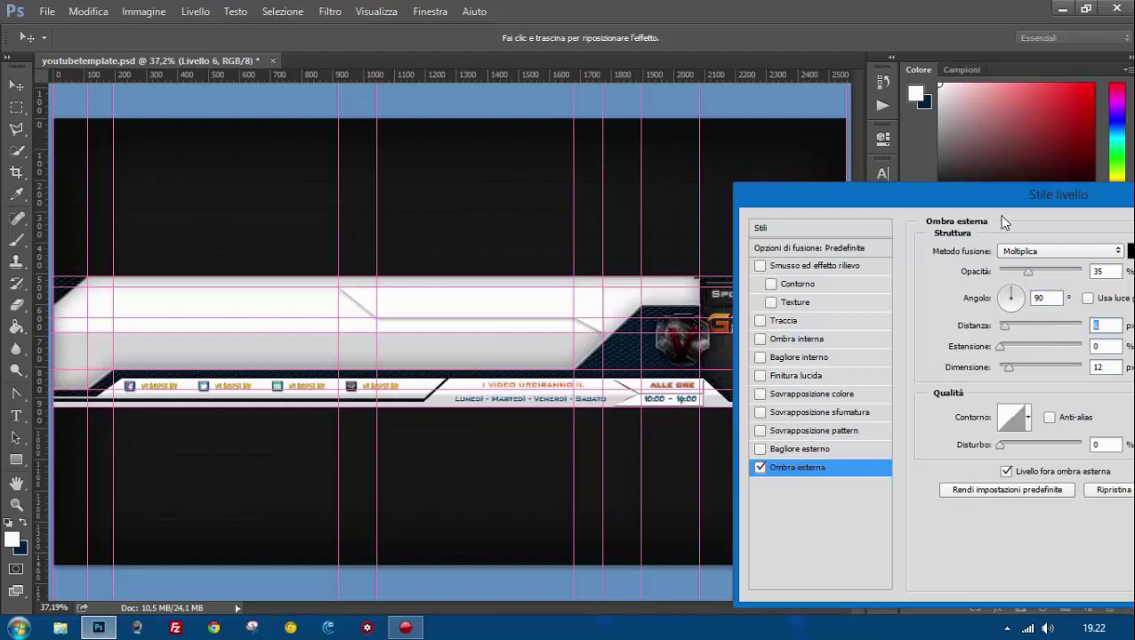
{"action": "key", "text": "Return"}
Move a horizontal guide up, zoom in, and sample the band's light grey colour.
{"action": "mouse_move", "coordinate": [481, 315]}
{"action": "left_mouse_down"}
{"action": "mouse_move", "coordinate": [481, 281]}
{"action": "mouse_move", "coordinate": [7, 104]}
{"action": "left_mouse_up"}
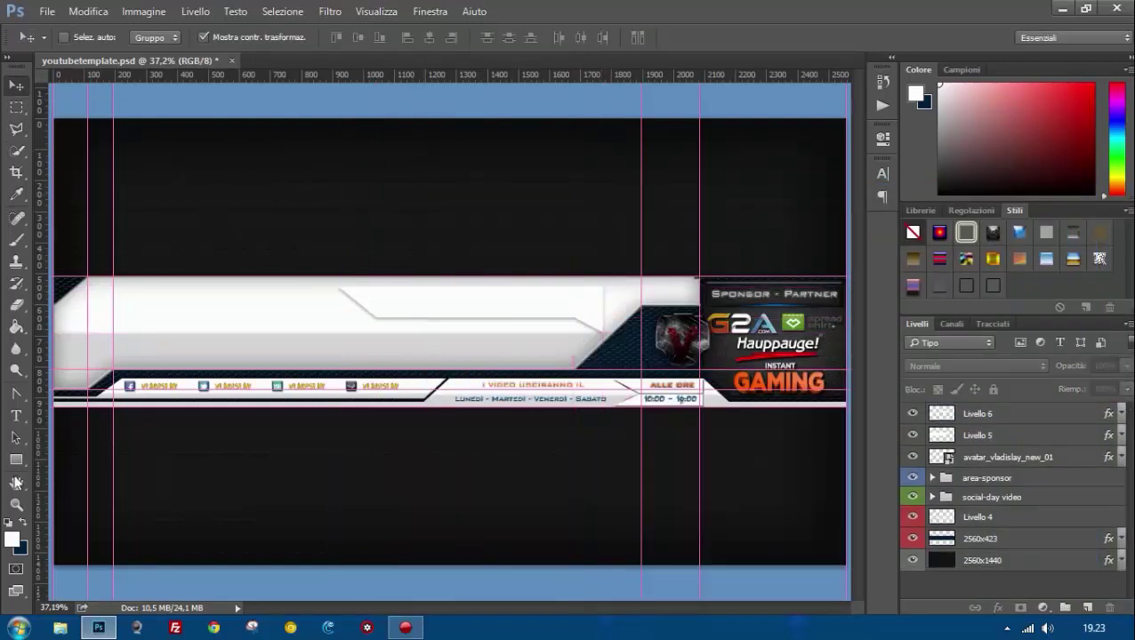
{"action": "key", "text": "z"}
{"action": "left_click", "coordinate": [504, 304]}
{"action": "left_click", "coordinate": [504, 304]}
{"action": "key", "text": "v"}
{"action": "left_click", "coordinate": [1012, 414]}
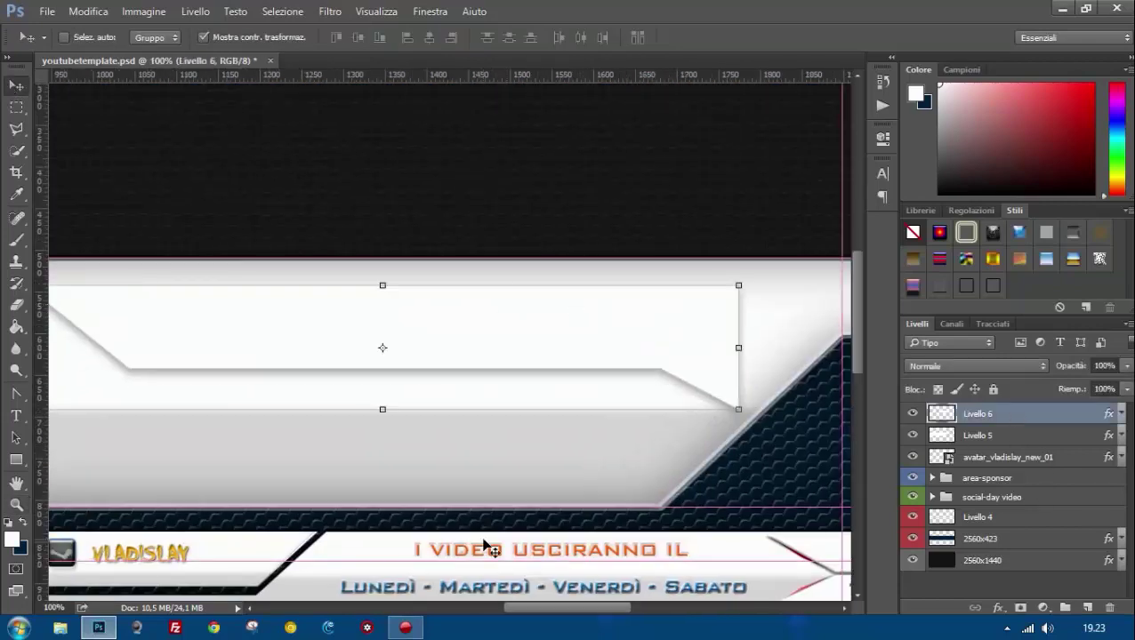
{"action": "left_click", "coordinate": [16, 194]}
{"action": "left_click", "coordinate": [760, 277]}
{"action": "left_click", "coordinate": [915, 92]}
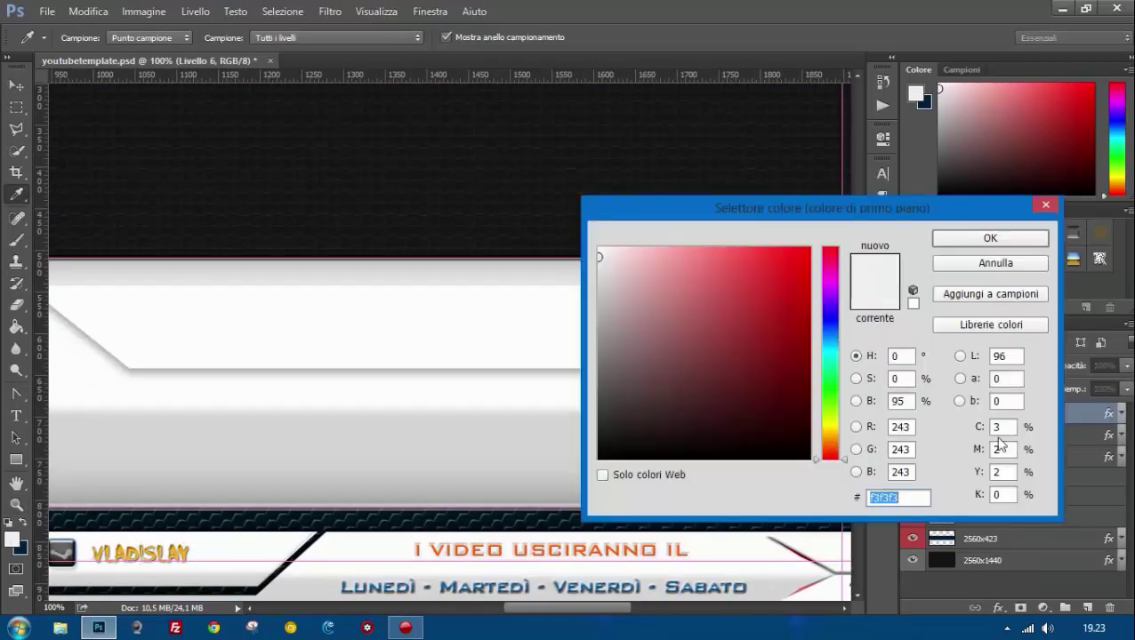
{"action": "key", "text": "Escape"}
Give Livello 6 a gradient overlay with a pure white colour stop.
{"action": "double_click", "coordinate": [1039, 417]}
{"action": "left_click", "coordinate": [717, 374]}
{"action": "left_click", "coordinate": [916, 216]}
{"action": "double_click", "coordinate": [1034, 439]}
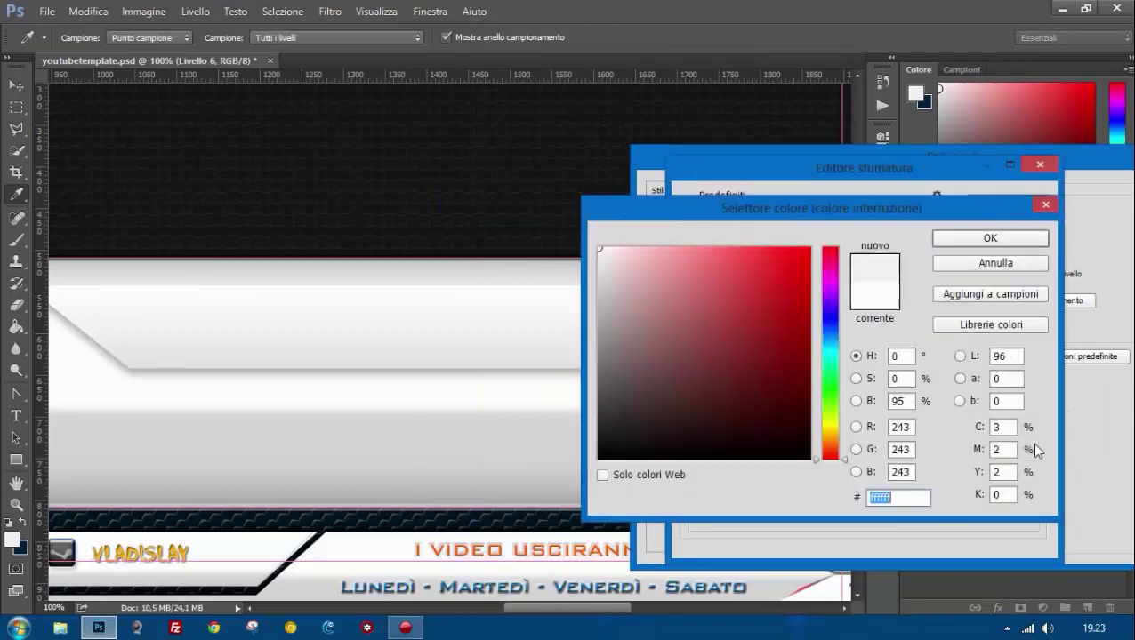
{"action": "left_click", "coordinate": [945, 235]}
{"action": "double_click", "coordinate": [698, 440]}
{"action": "left_click", "coordinate": [598, 249]}
{"action": "left_click", "coordinate": [984, 239]}
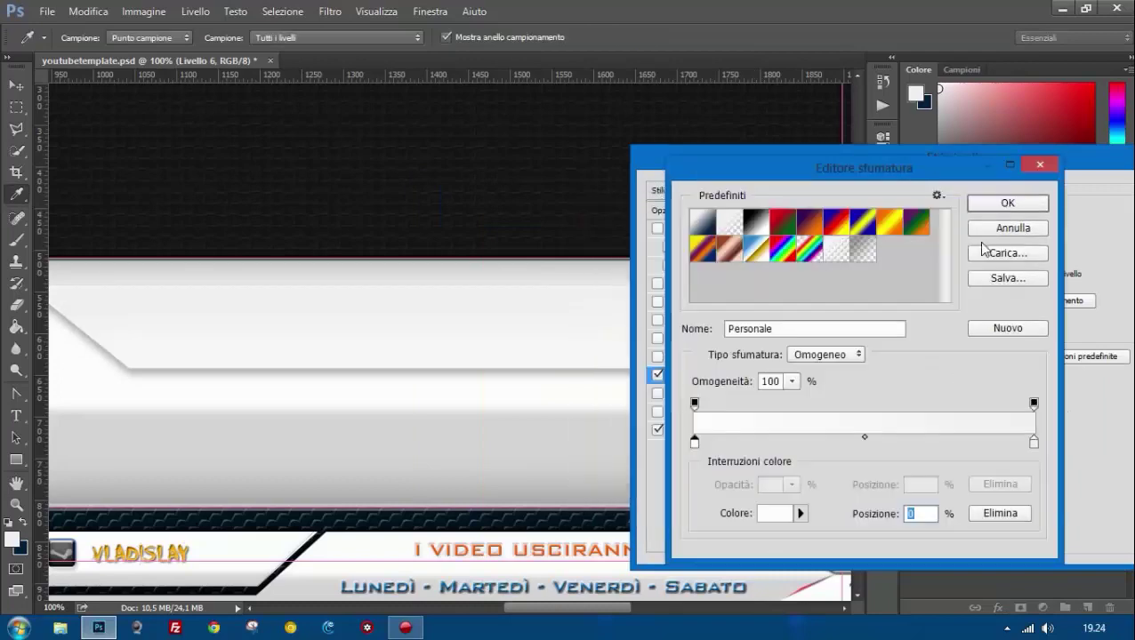
{"action": "left_click", "coordinate": [1003, 206]}
Set the drop shadow to distance 7 with a smaller size and apply the effects.
{"action": "left_click", "coordinate": [799, 433]}
{"action": "double_click", "coordinate": [1014, 294]}
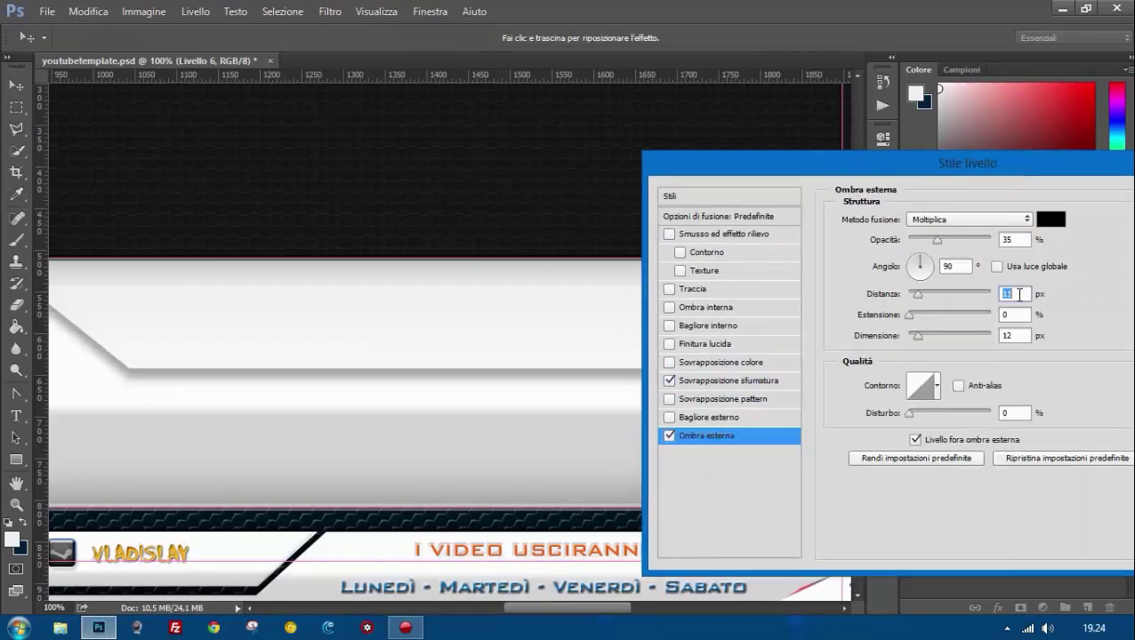
{"action": "key", "text": "Down"}
{"action": "key", "text": "Down"}
{"action": "key", "text": "Down"}
{"action": "key", "text": "Down"}
{"action": "key", "text": "Down"}
{"action": "key", "text": "Down"}
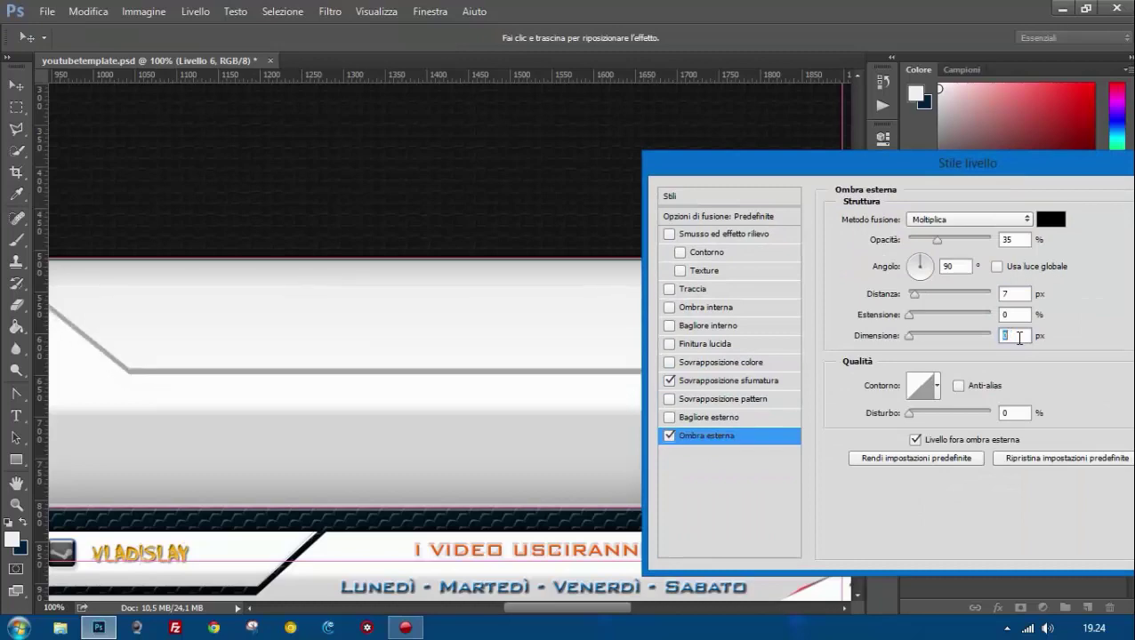
{"action": "key", "text": "Down"}
{"action": "key", "text": "Down"}
{"action": "key", "text": "Down"}
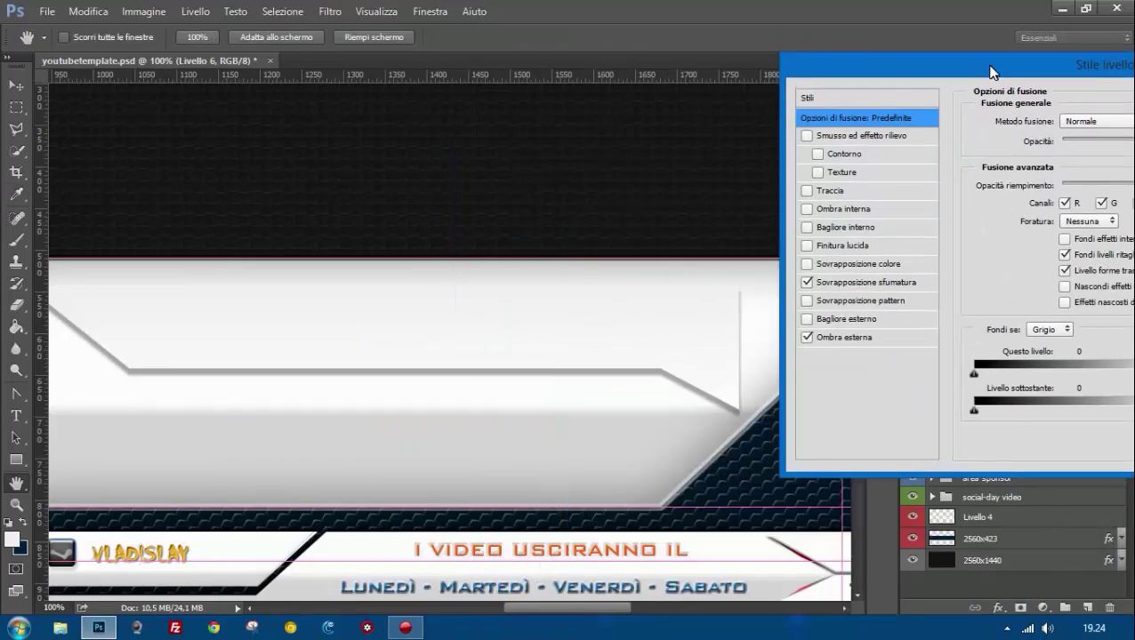
{"action": "left_click", "coordinate": [844, 338]}
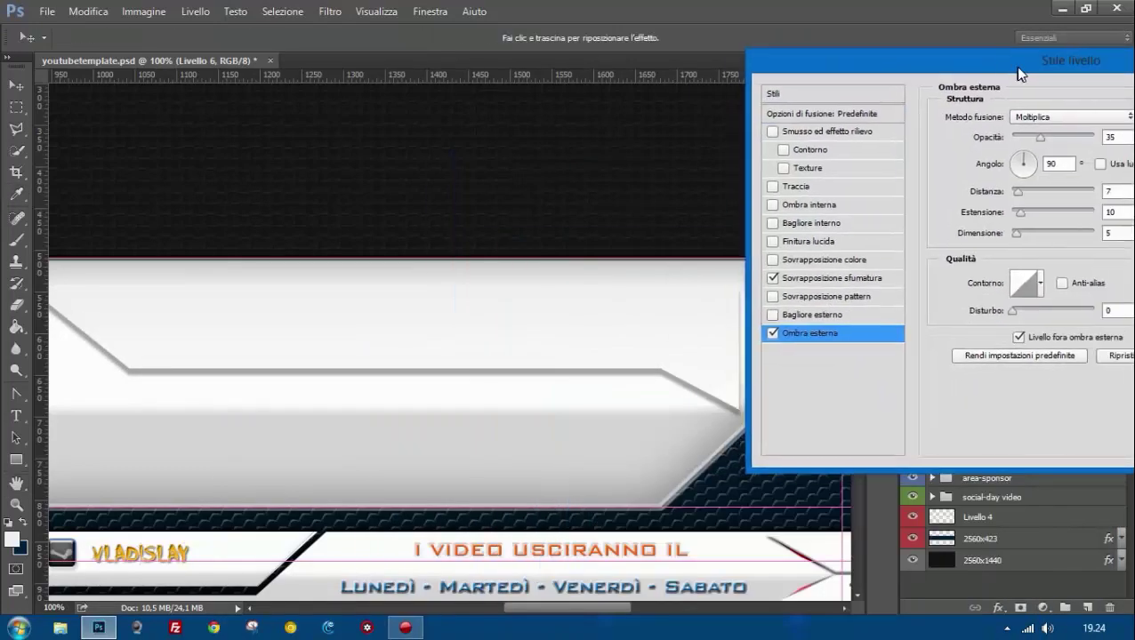
{"action": "type", "text": "60"}
{"action": "left_click_drag", "start_coordinate": [1003, 62], "coordinate": [1086, 71]}
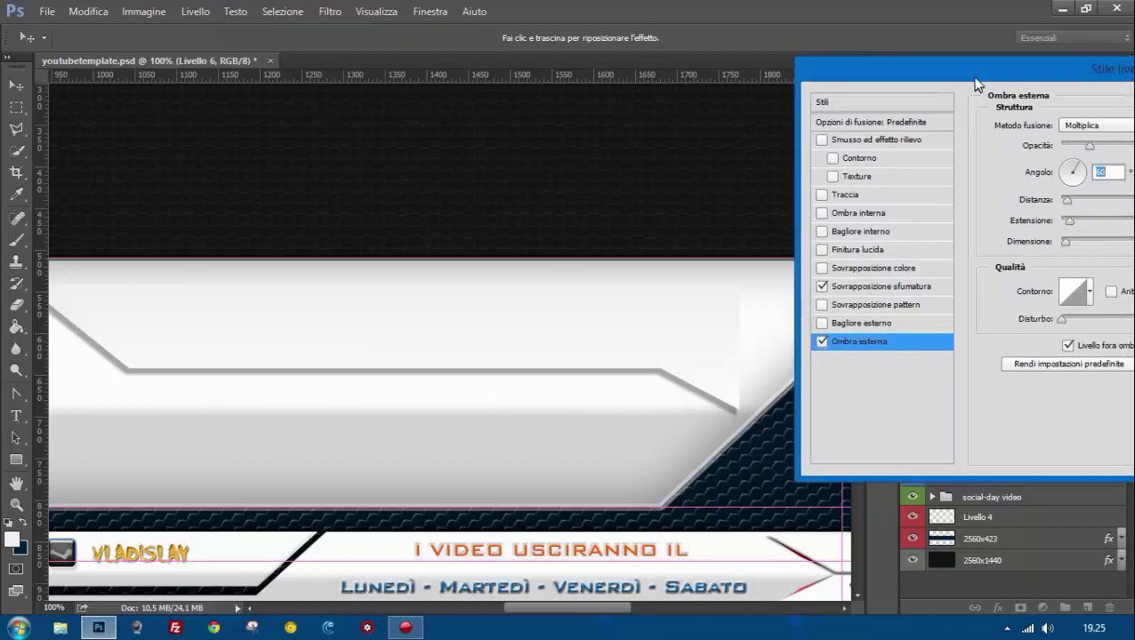
{"action": "key", "text": "Return"}
Draw a text box on the white panel for CANALE UFFICIALE at 57 pt.
{"action": "key", "text": "z"}
{"action": "key", "text": "ctrl+0"}
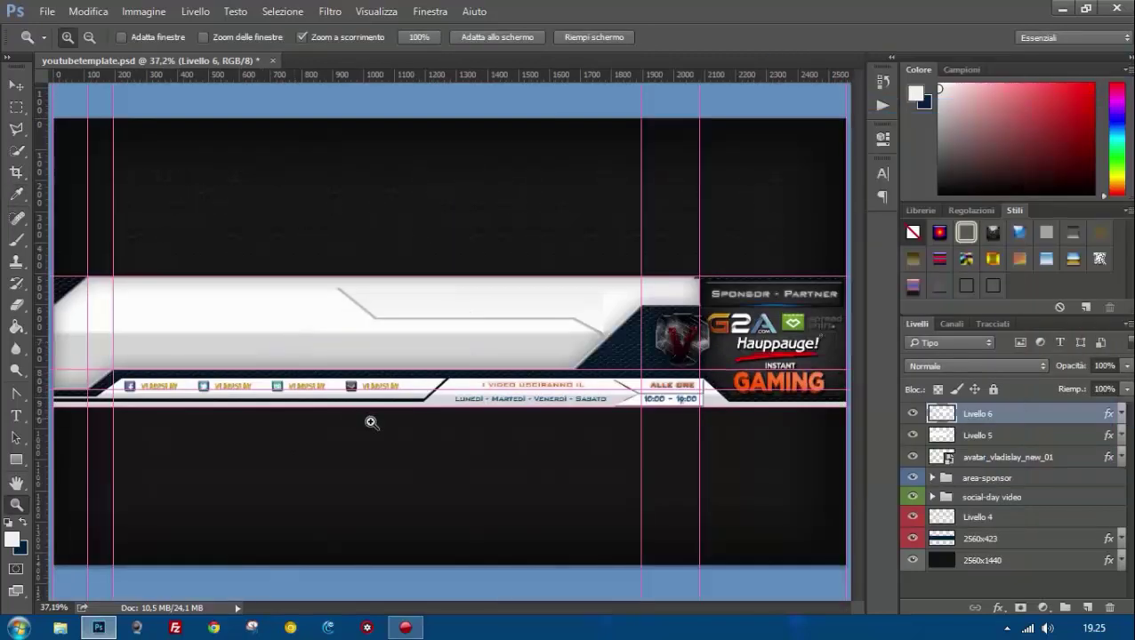
{"action": "key", "text": "ctrl+1"}
{"action": "left_click", "coordinate": [1087, 608]}
{"action": "key", "text": "t"}
{"action": "left_click_drag", "start_coordinate": [193, 282], "coordinate": [733, 352]}
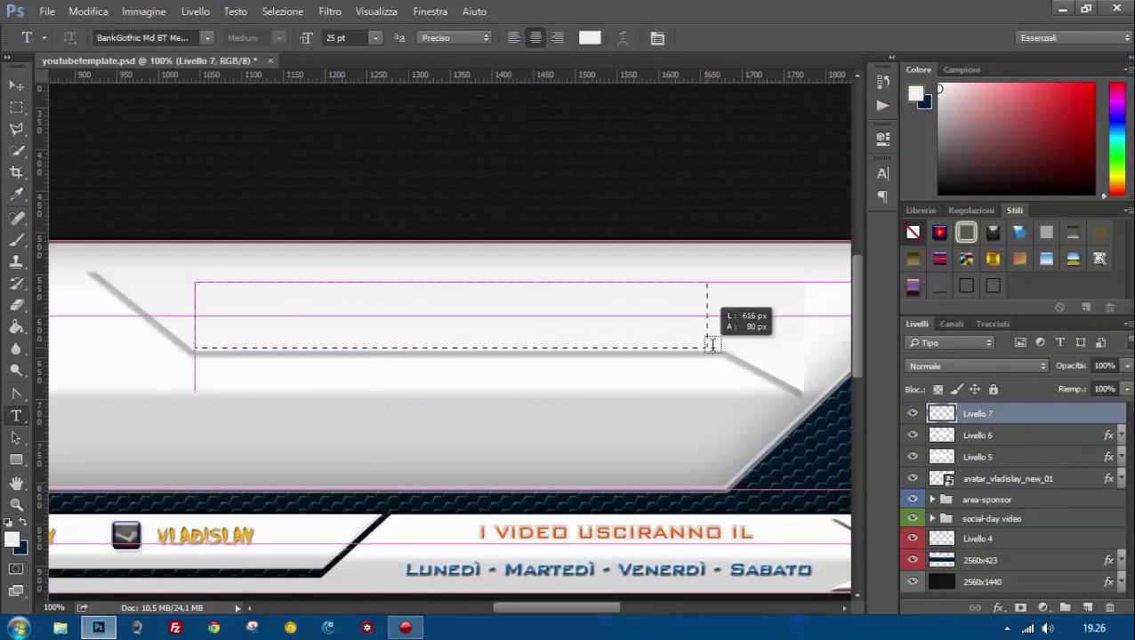
{"action": "left_click", "coordinate": [375, 37]}
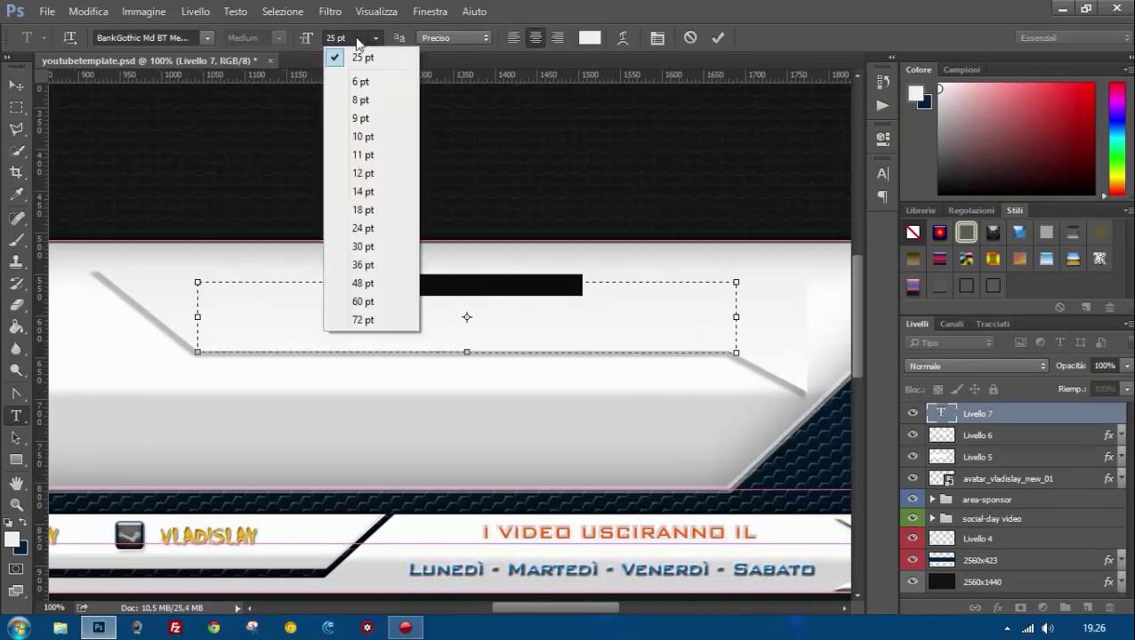
{"action": "left_click", "coordinate": [362, 277]}
{"action": "type", "text": "57"}
Set the title font to Vtks Classical Hit and give it an inner shadow.
{"action": "left_click", "coordinate": [207, 37]}
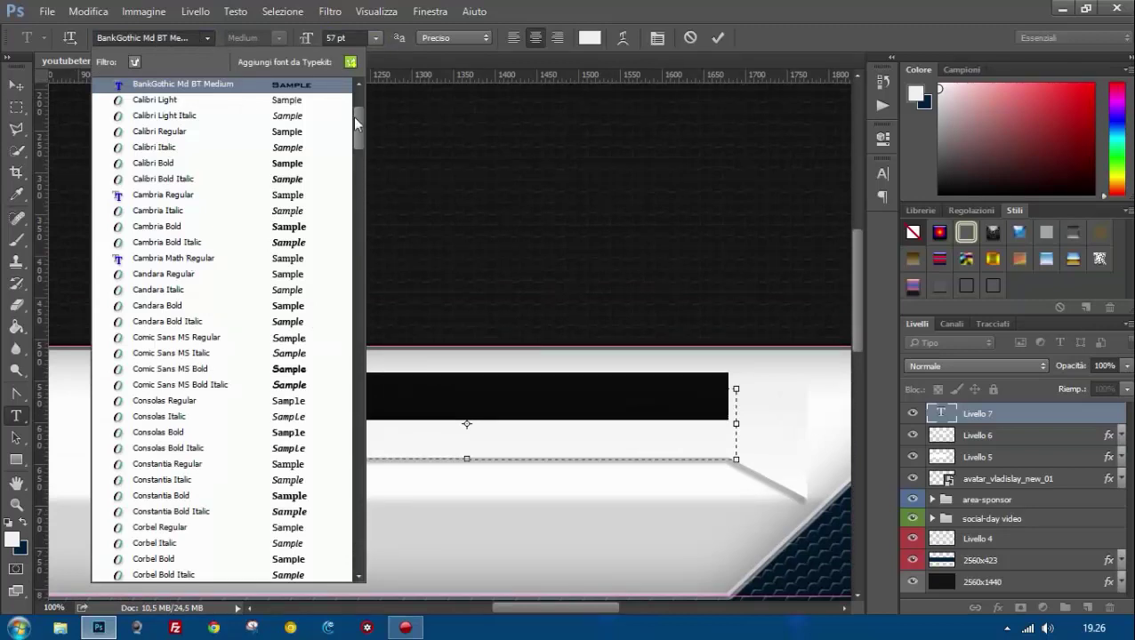
{"action": "left_click_drag", "start_coordinate": [359, 122], "coordinate": [383, 345]}
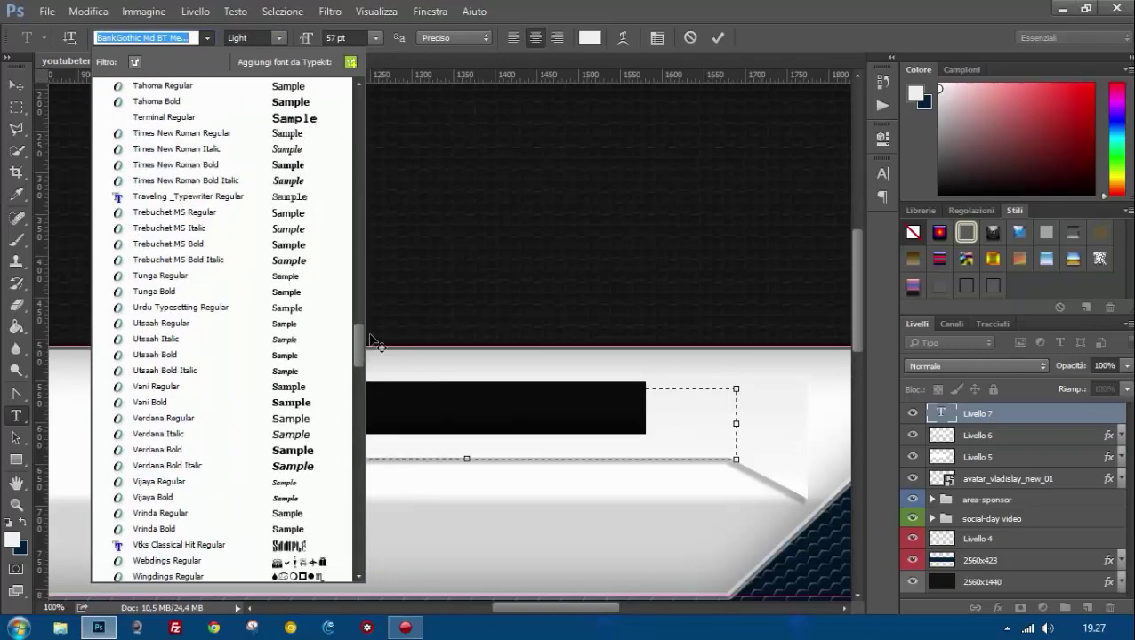
{"action": "left_click", "coordinate": [179, 527]}
{"action": "left_click", "coordinate": [718, 37]}
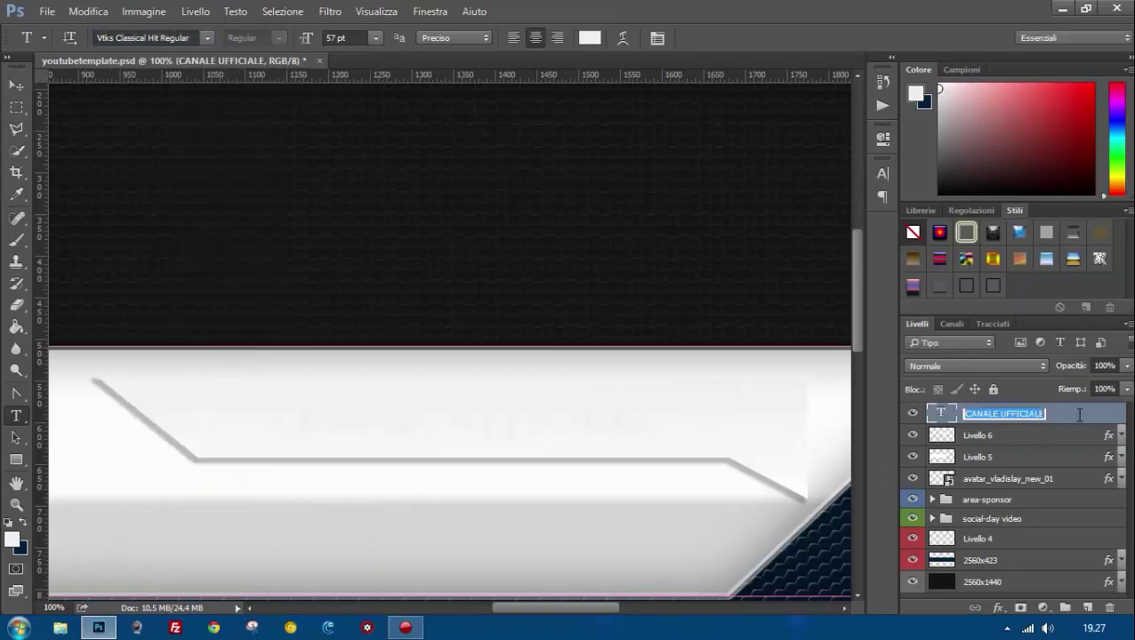
{"action": "double_click", "coordinate": [1050, 414]}
{"action": "left_click_drag", "start_coordinate": [583, 125], "coordinate": [805, 122]}
{"action": "left_click", "coordinate": [617, 266]}
{"action": "left_click_drag", "start_coordinate": [712, 122], "coordinate": [786, 121]}
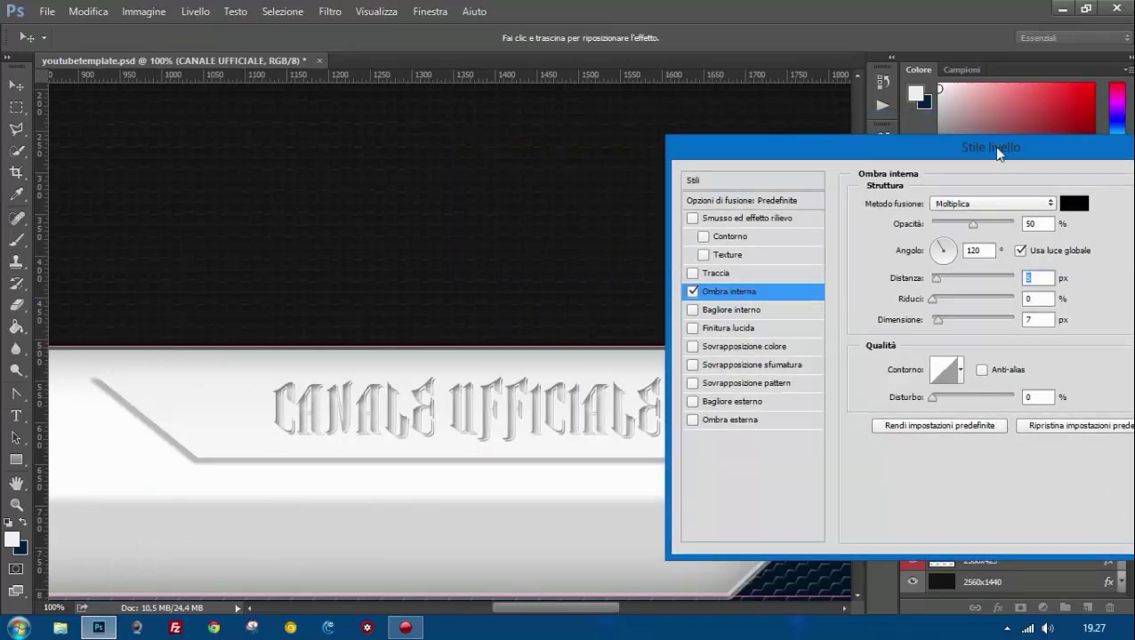
{"action": "key", "text": "Return"}
Zoom in to check the title, then fit the whole banner on screen.
{"action": "key", "text": "z"}
{"action": "right_click", "coordinate": [414, 389]}
{"action": "left_click", "coordinate": [445, 396]}
{"action": "key", "text": "ctrl+1"}
{"action": "left_click", "coordinate": [1121, 414]}
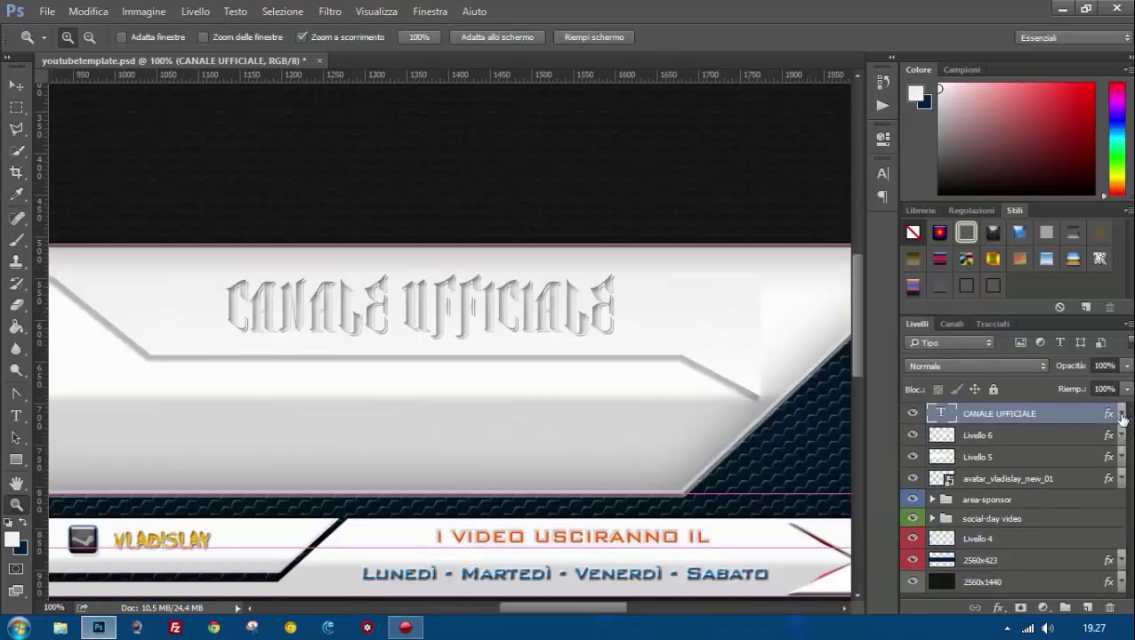
{"action": "key", "text": "ctrl+0"}
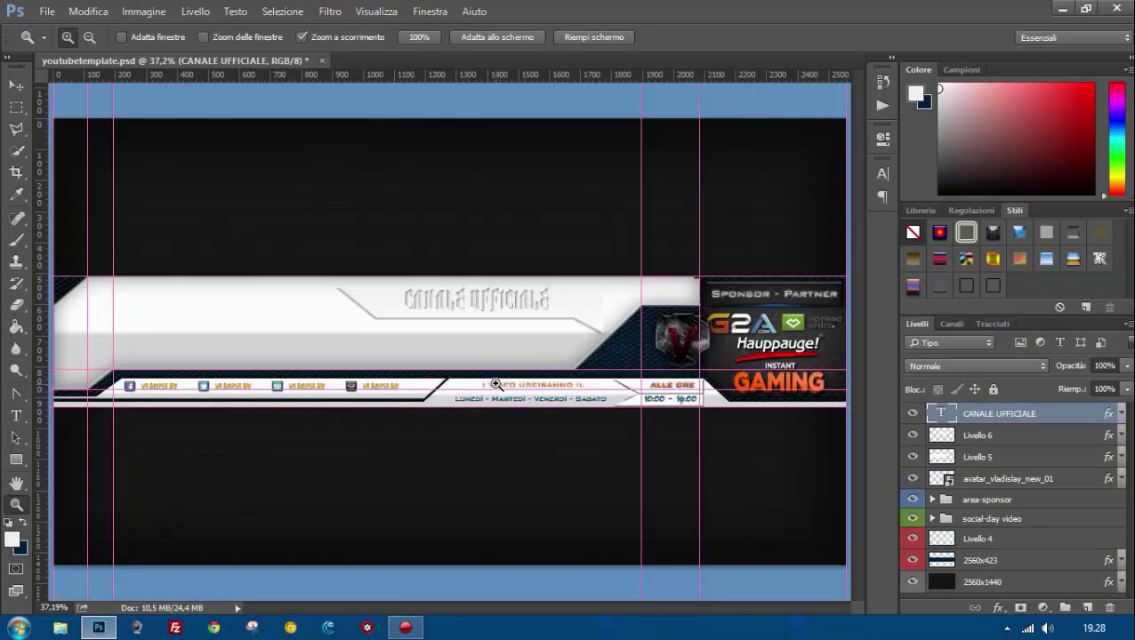
Type VLADISLAY below CANALE UFFICIALE in Magna Veritas and nudge it into place.
{"action": "key", "text": "t"}
{"action": "left_click_drag", "start_coordinate": [277, 317], "coordinate": [577, 368]}
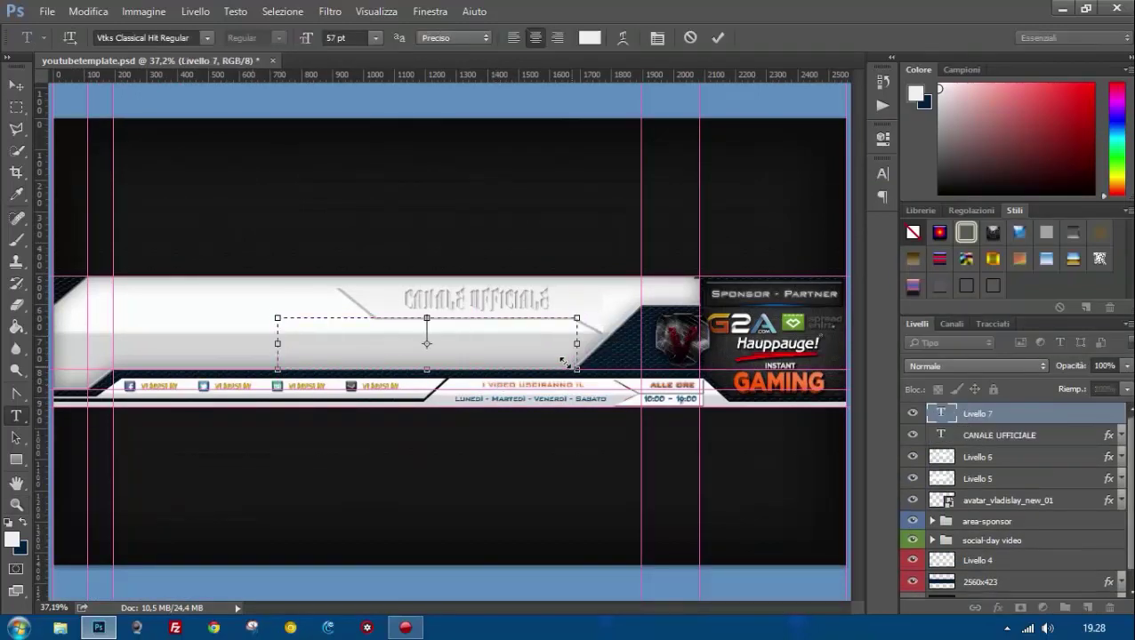
{"action": "key", "text": "ctrl+a"}
{"action": "type", "text": "92"}
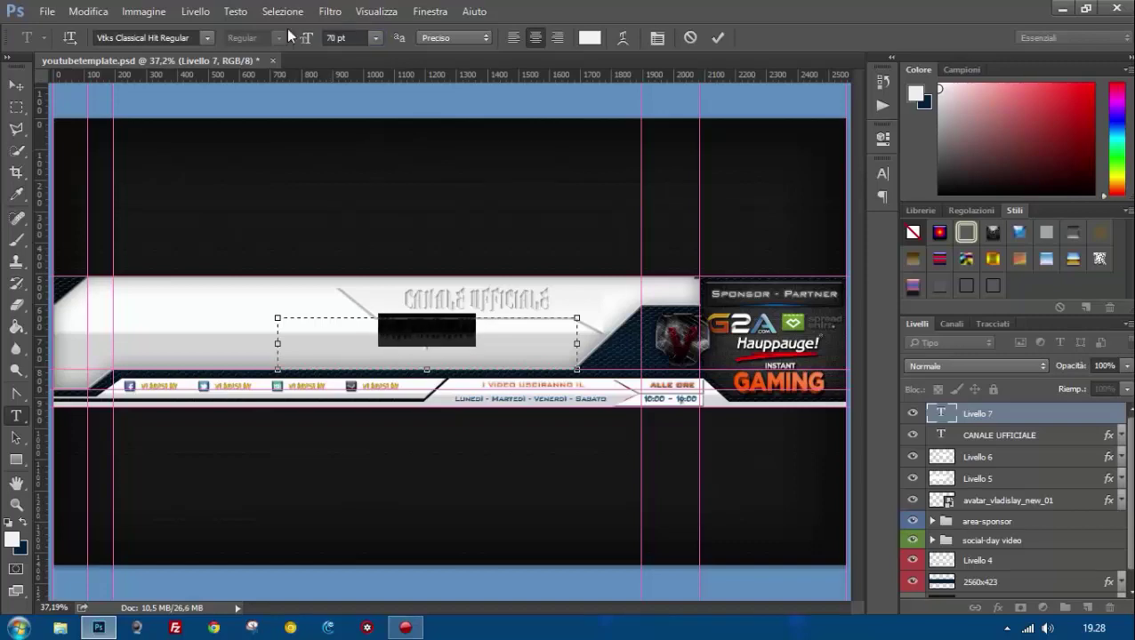
{"action": "left_click", "coordinate": [207, 37]}
{"action": "mouse_move", "coordinate": [358, 551]}
{"action": "left_mouse_down"}
{"action": "mouse_move", "coordinate": [363, 158]}
{"action": "mouse_move", "coordinate": [359, 245]}
{"action": "left_mouse_up"}
{"action": "left_click", "coordinate": [309, 277]}
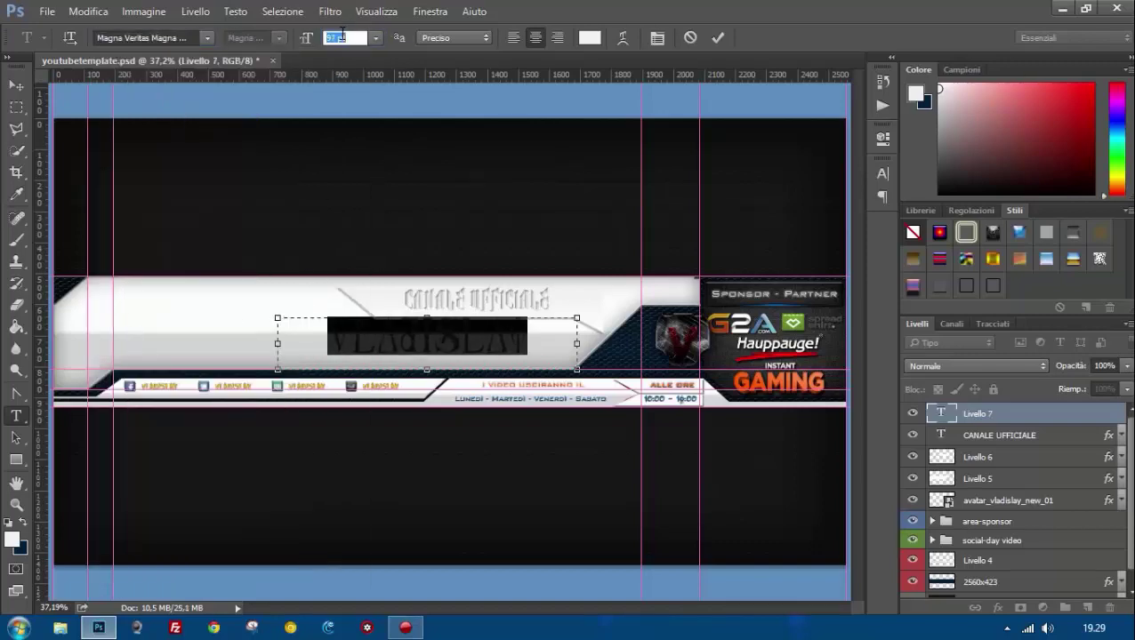
{"action": "left_click", "coordinate": [16, 85]}
{"action": "left_click_drag", "start_coordinate": [384, 338], "coordinate": [390, 345]}
Give VLADISLAY a bright blue colour overlay.
{"action": "double_click", "coordinate": [1068, 414]}
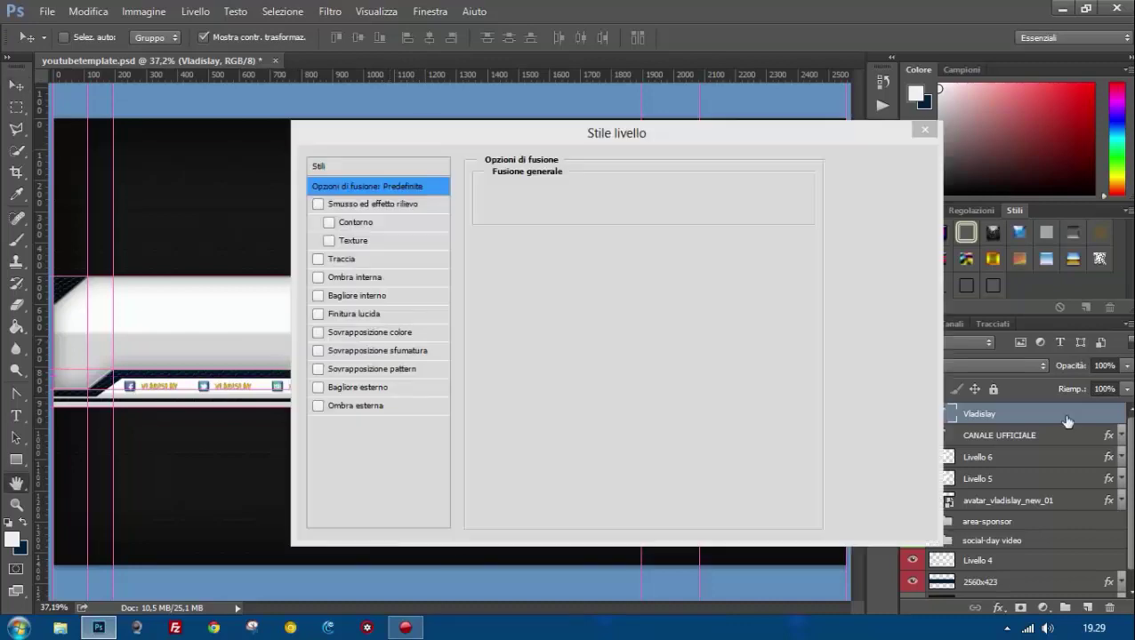
{"action": "left_click_drag", "start_coordinate": [614, 122], "coordinate": [948, 112]}
{"action": "left_click", "coordinate": [654, 291]}
{"action": "left_click", "coordinate": [659, 311]}
{"action": "left_click", "coordinate": [1035, 168]}
{"action": "left_click", "coordinate": [830, 324]}
{"action": "left_click_drag", "start_coordinate": [834, 331], "coordinate": [833, 340]}
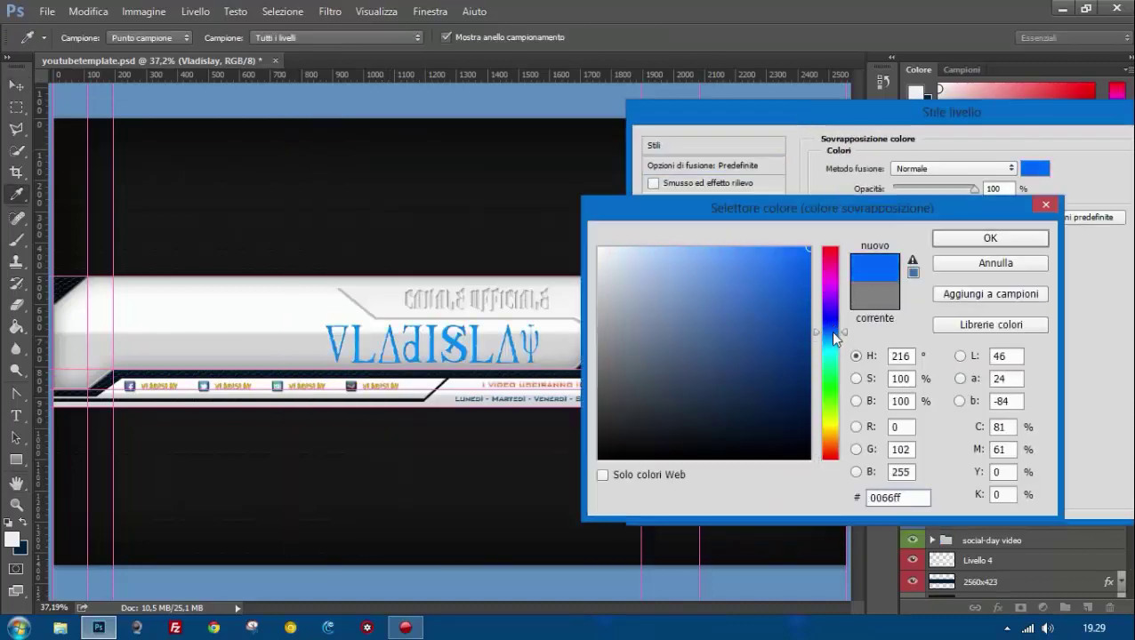
{"action": "left_click", "coordinate": [990, 237]}
Add a downward Pillow Emboss at maximum depth and a drop shadow, then drag the guides off.
{"action": "left_click", "coordinate": [654, 183]}
{"action": "left_click", "coordinate": [954, 168]}
{"action": "left_click", "coordinate": [965, 219]}
{"action": "left_click", "coordinate": [948, 228]}
{"action": "left_click_drag", "start_coordinate": [912, 209], "coordinate": [985, 208]}
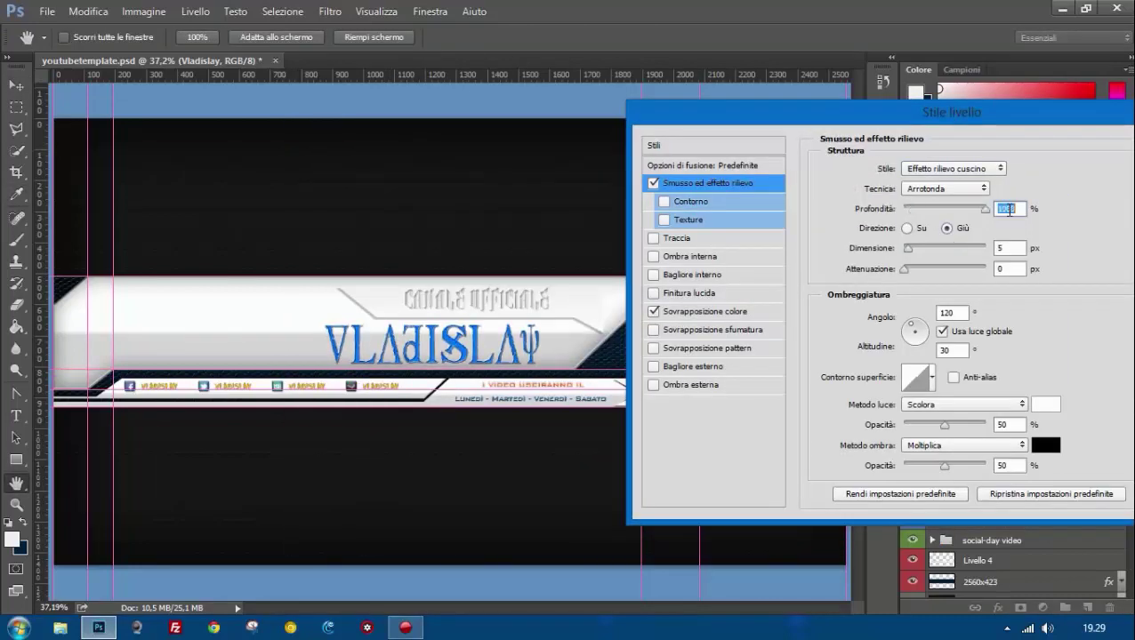
{"action": "left_click", "coordinate": [691, 384]}
{"action": "key", "text": "Return"}
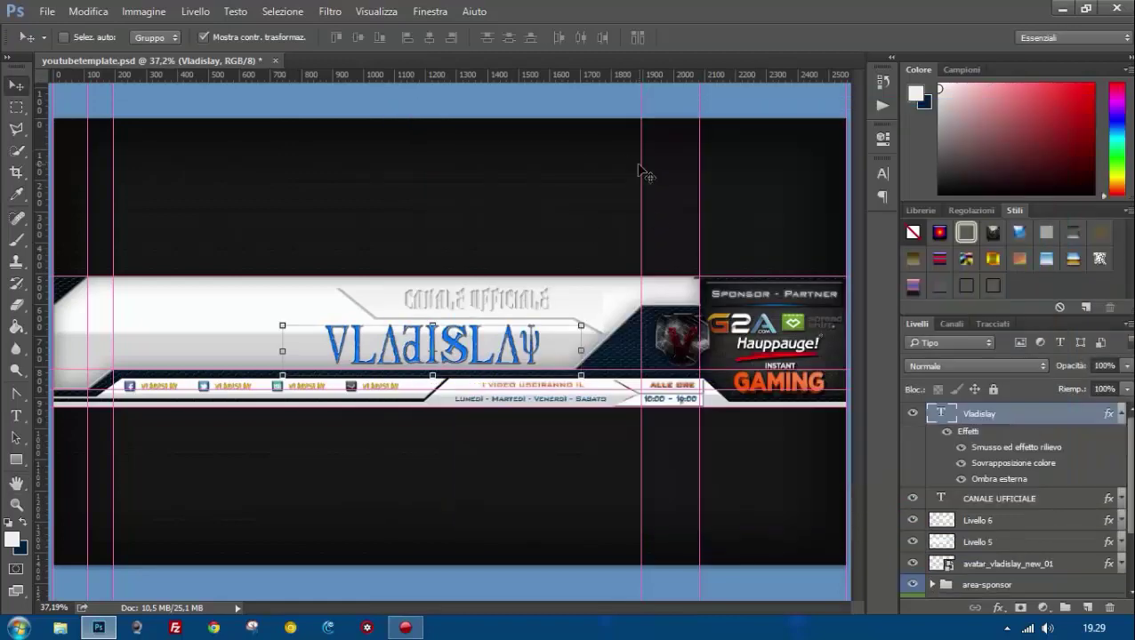
{"action": "left_click_drag", "start_coordinate": [640, 172], "coordinate": [92, 157]}
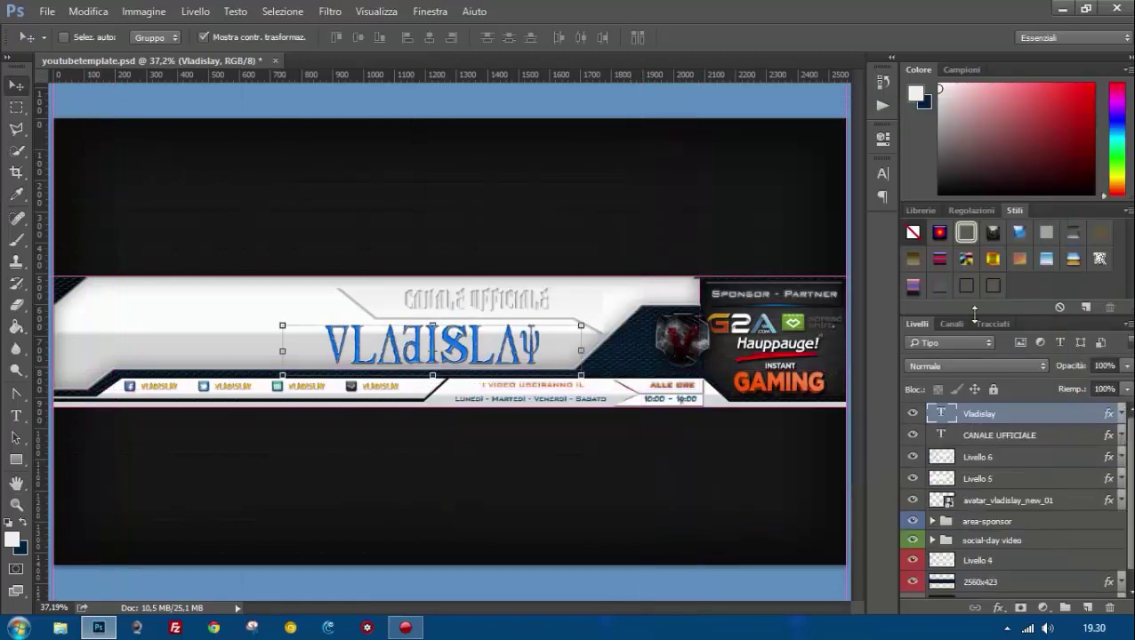